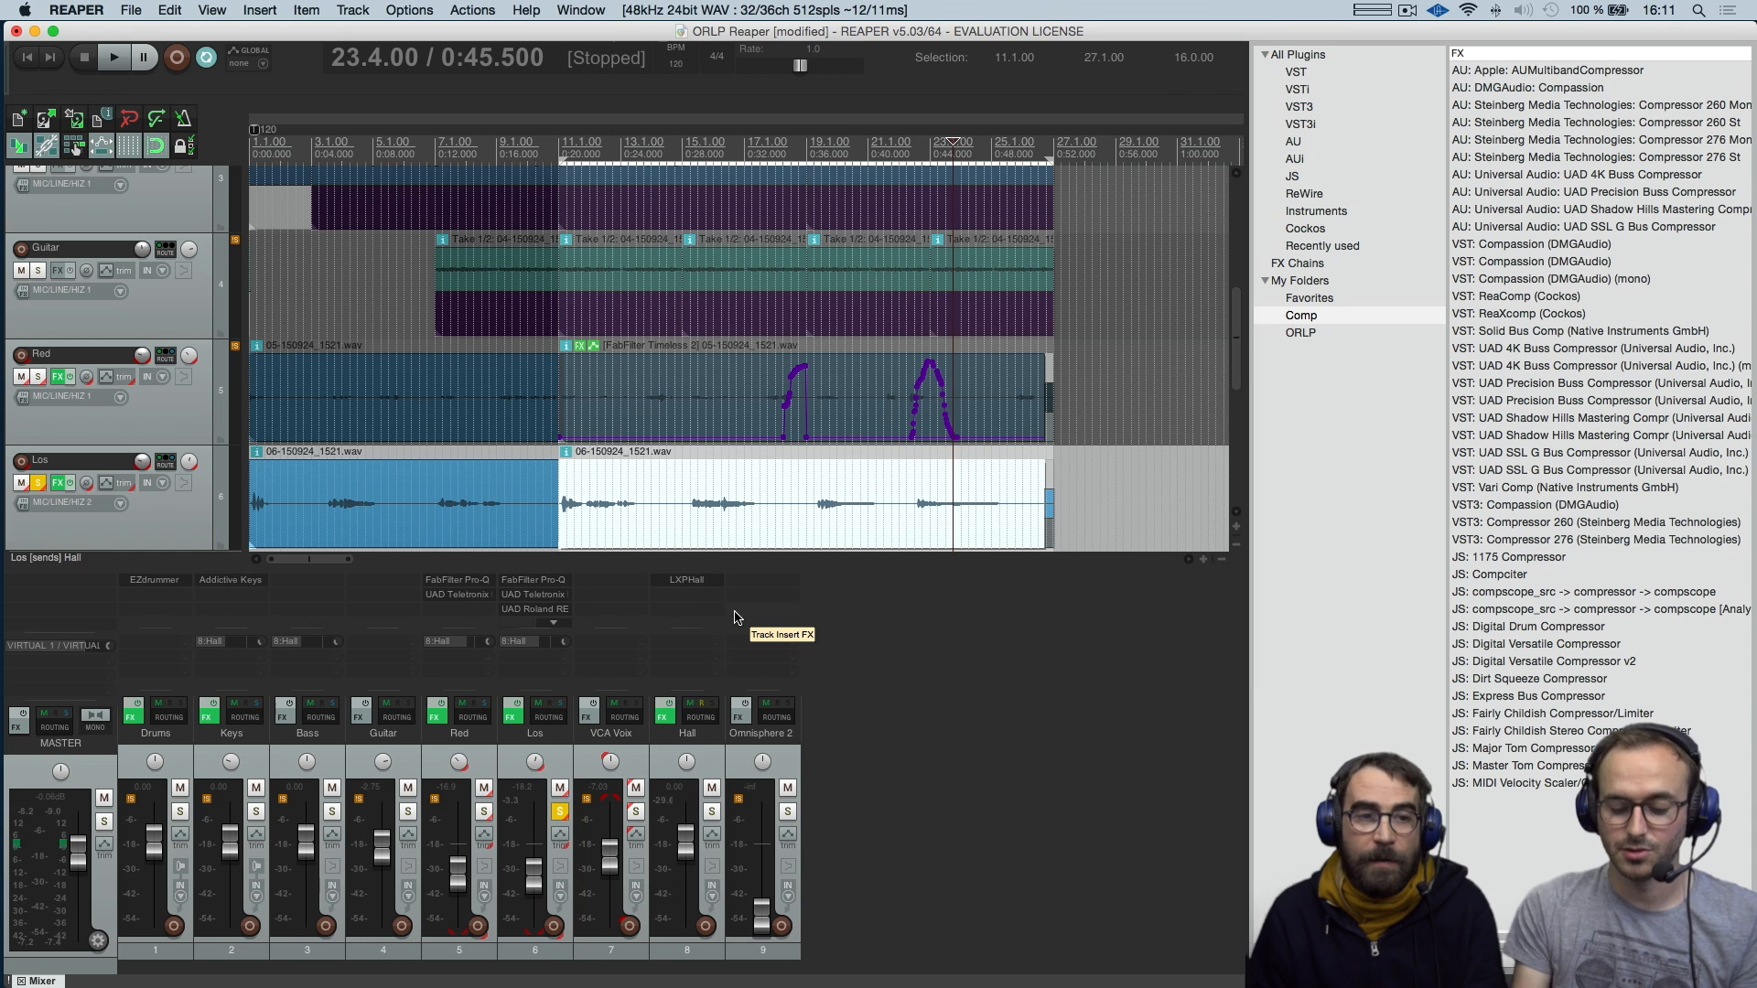
Switch to the ColorThemes folder in Finder and apply the JanneV2_103.ReaperThemeZip theme to REAPER
{"action": "key", "text": "super+Tab"}
{"action": "key", "text": "super+Tab"}
{"action": "key", "text": "super+Tab"}
{"action": "key", "text": "super+Tab"}
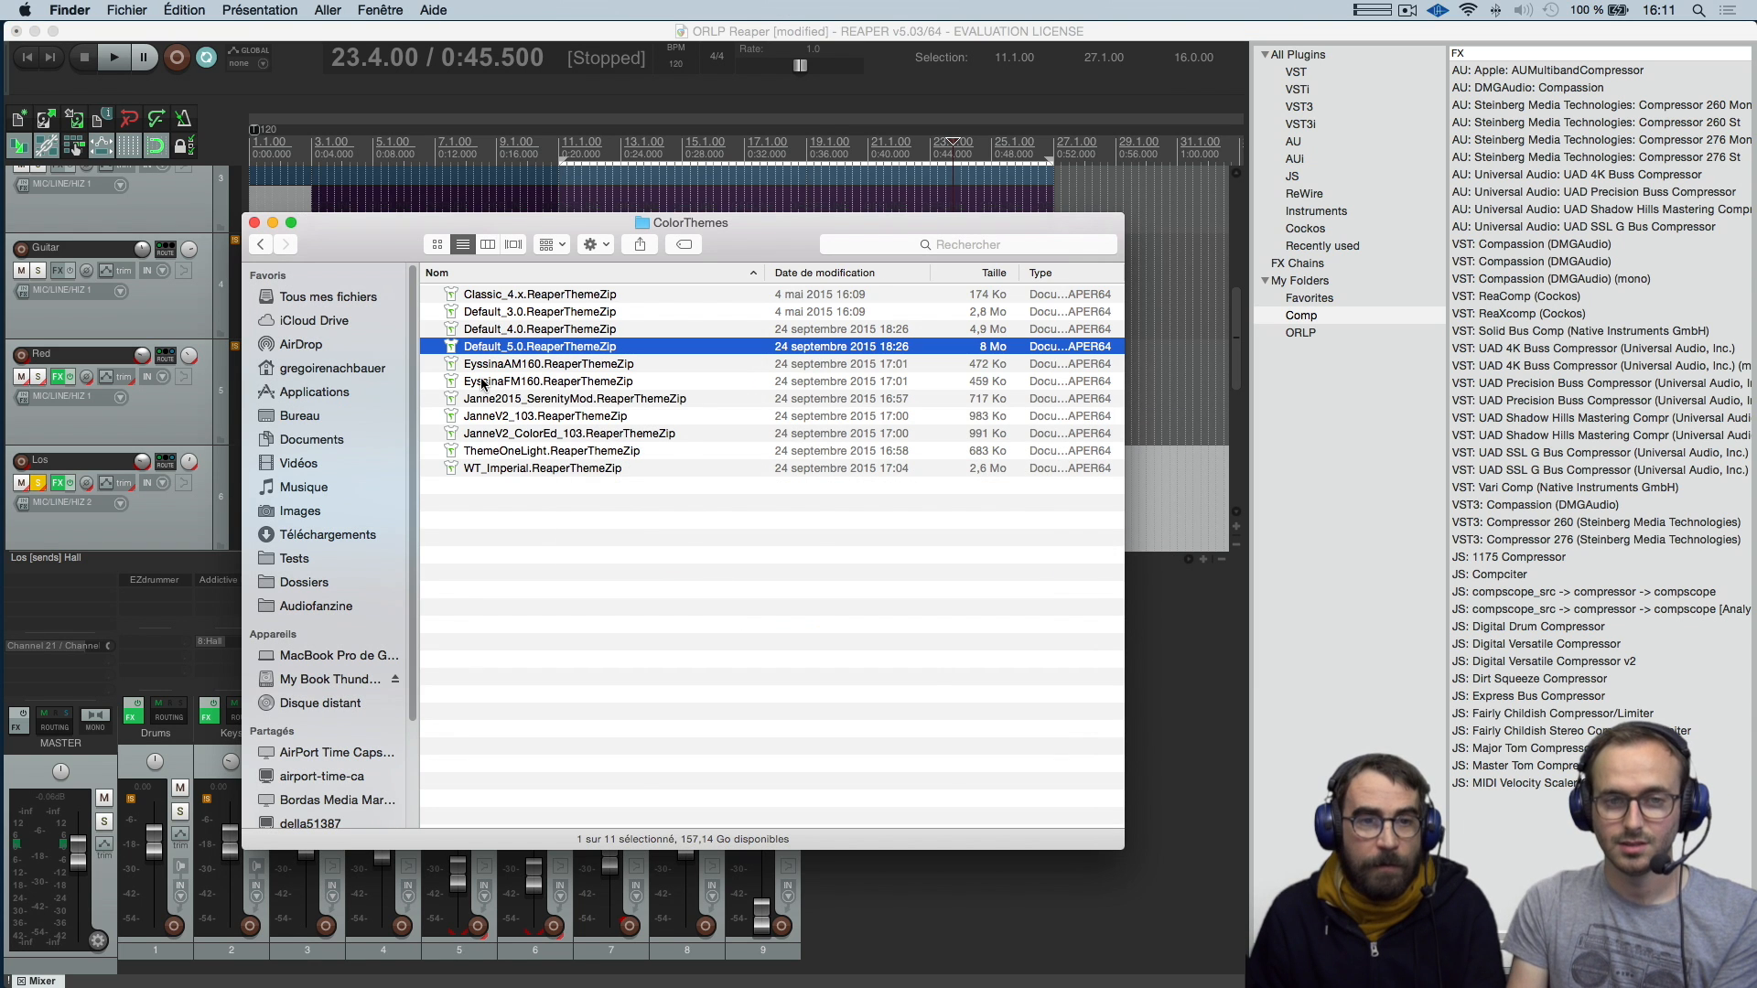
{"action": "left_click_drag", "start_coordinate": [566, 217], "coordinate": [595, 256]}
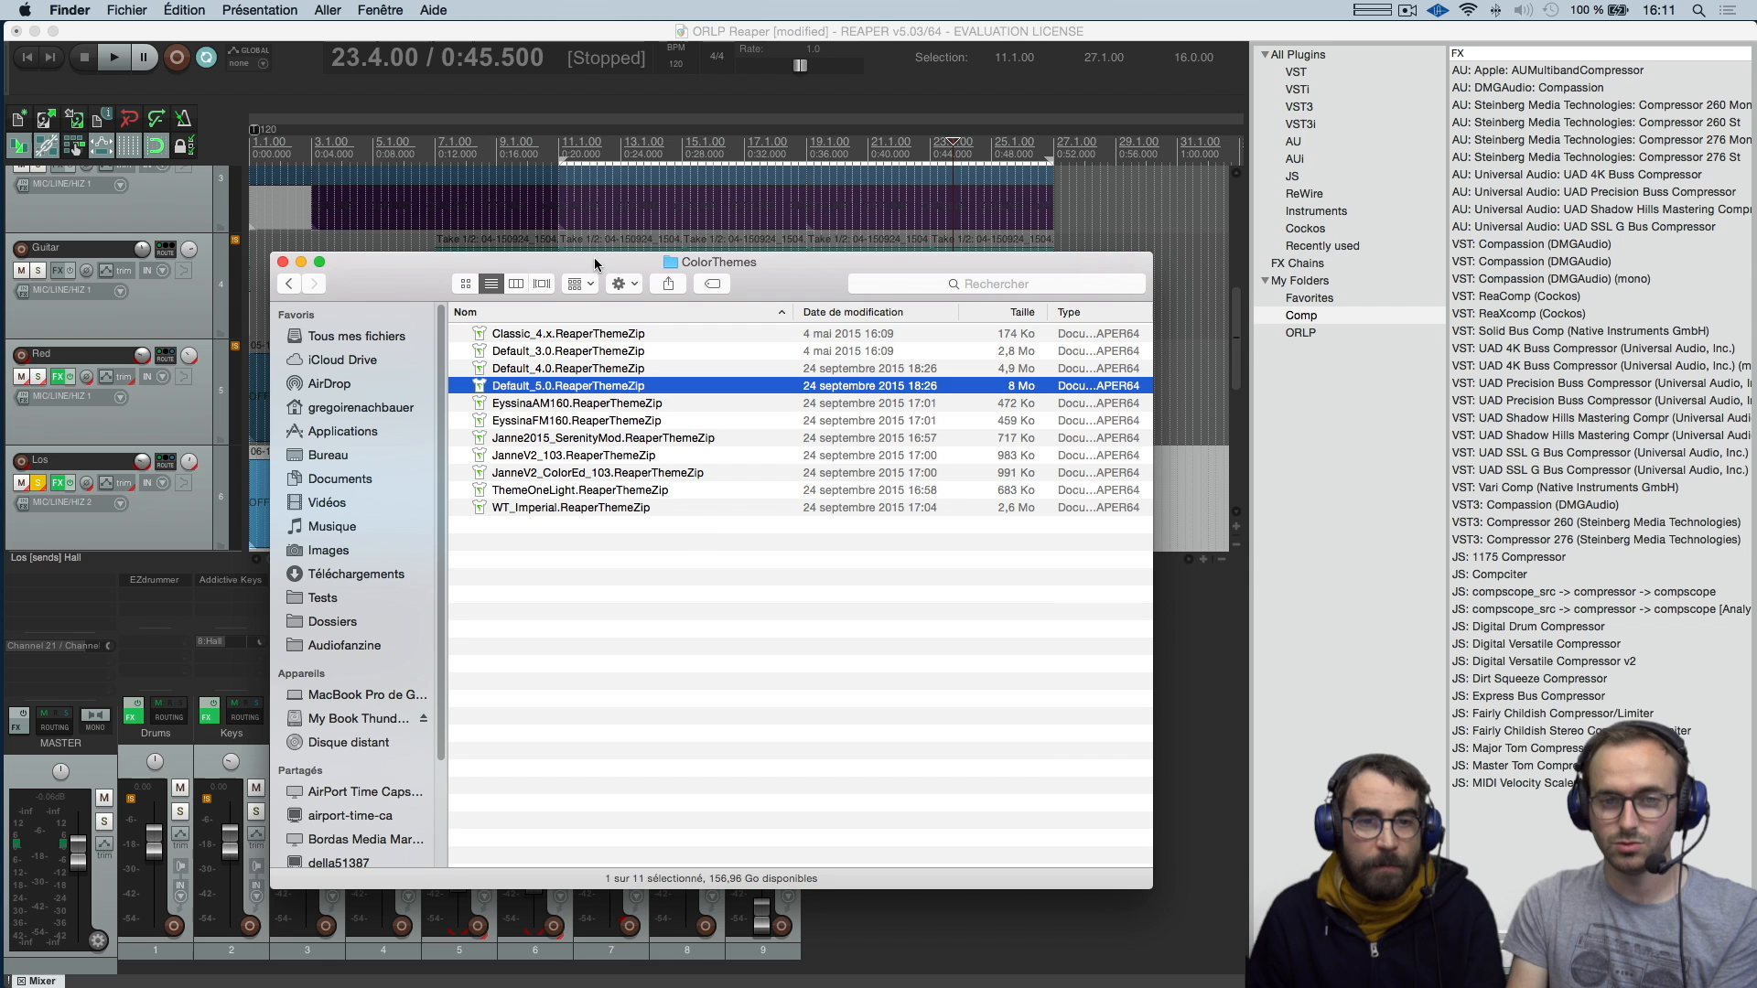
{"action": "left_click", "coordinate": [703, 531]}
{"action": "left_click_drag", "start_coordinate": [791, 318], "coordinate": [791, 317]}
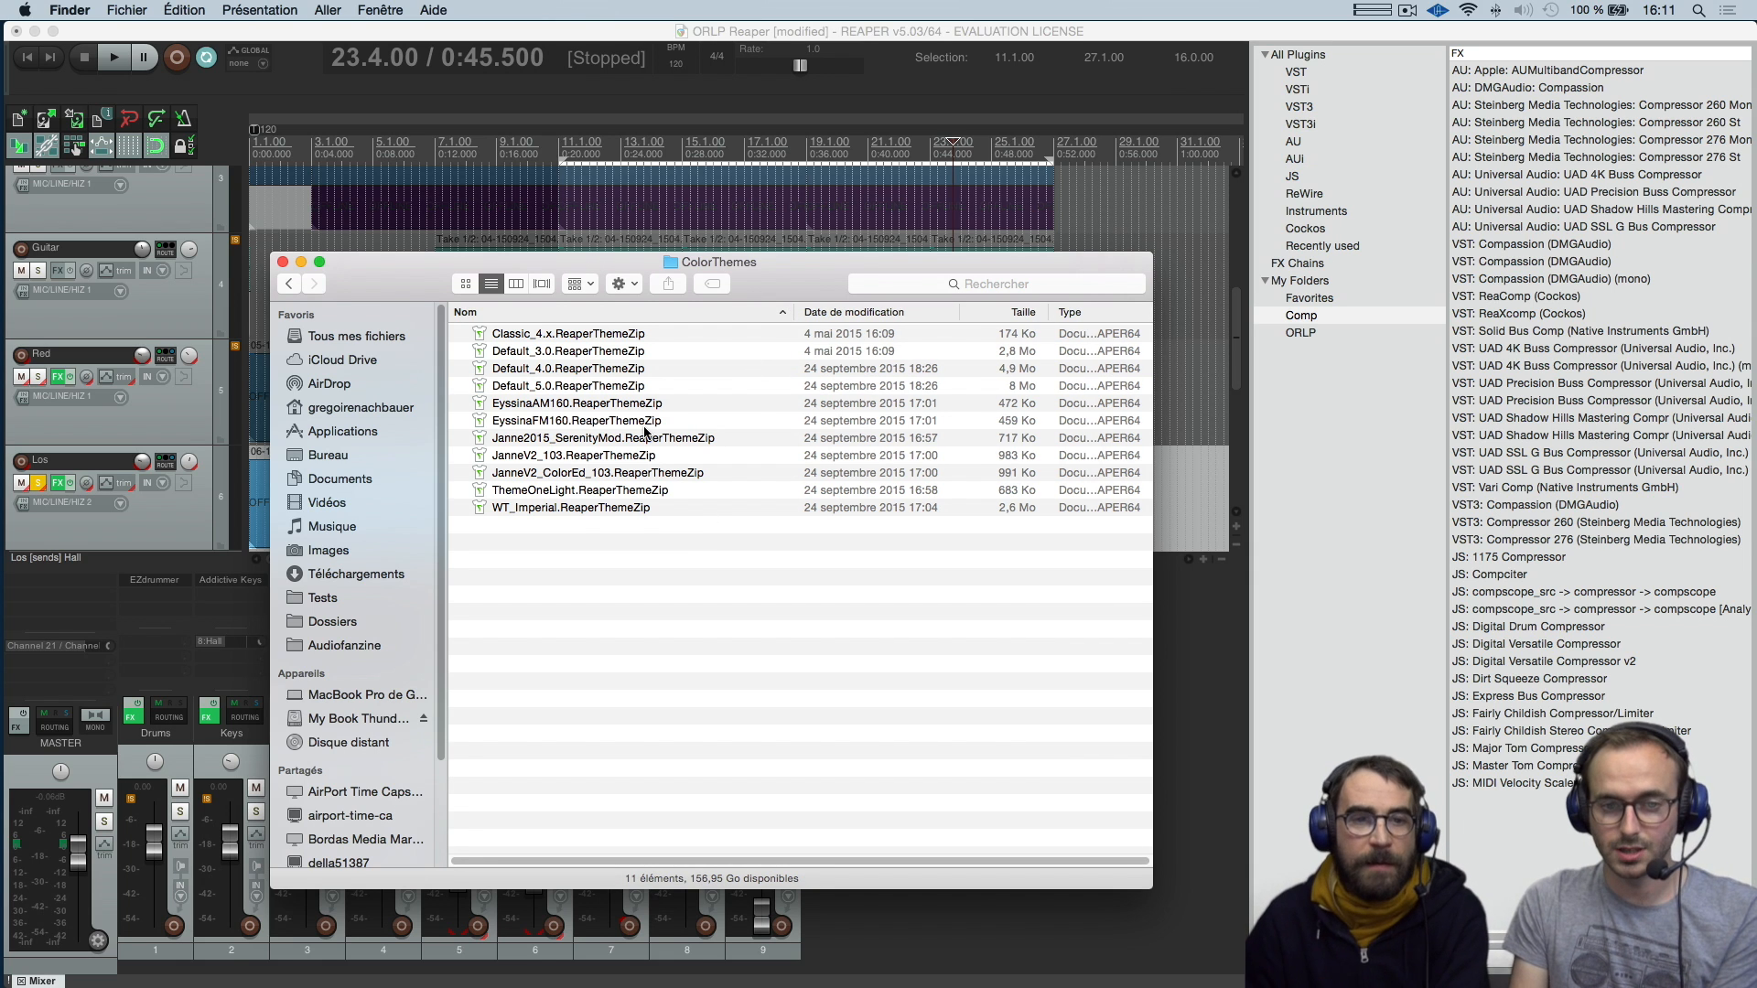
{"action": "left_click", "coordinate": [561, 441]}
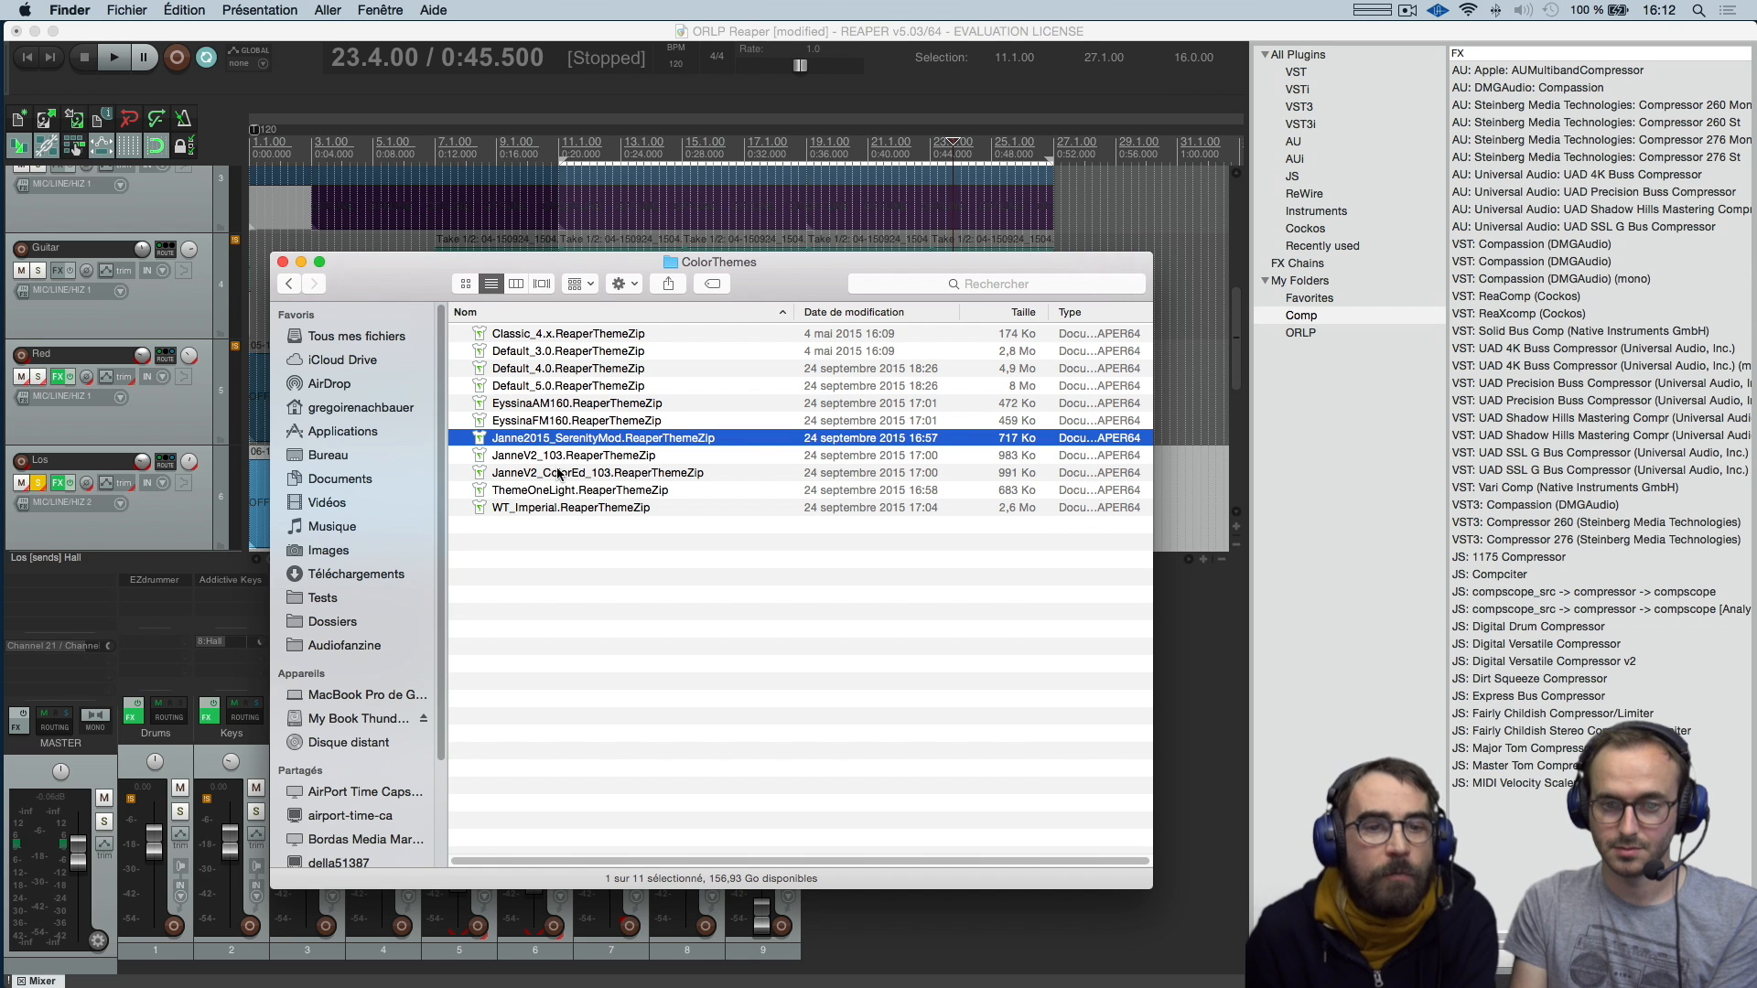
{"action": "left_click", "coordinate": [565, 458]}
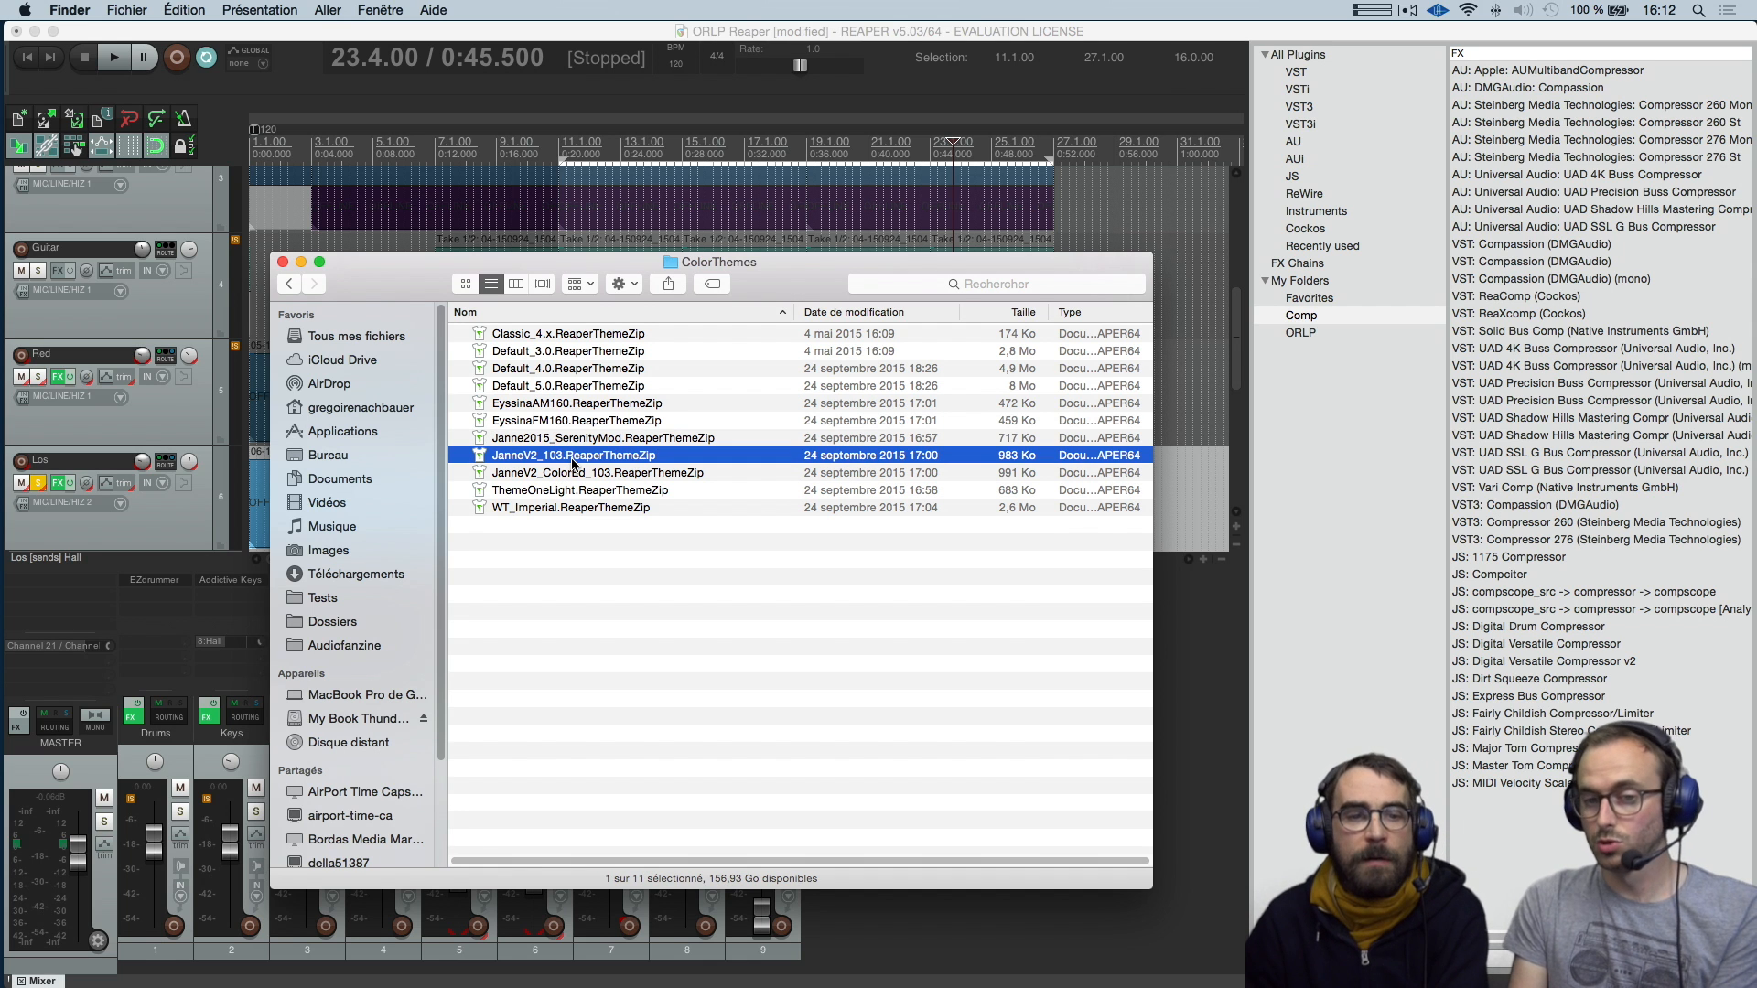
{"action": "double_click", "coordinate": [572, 458]}
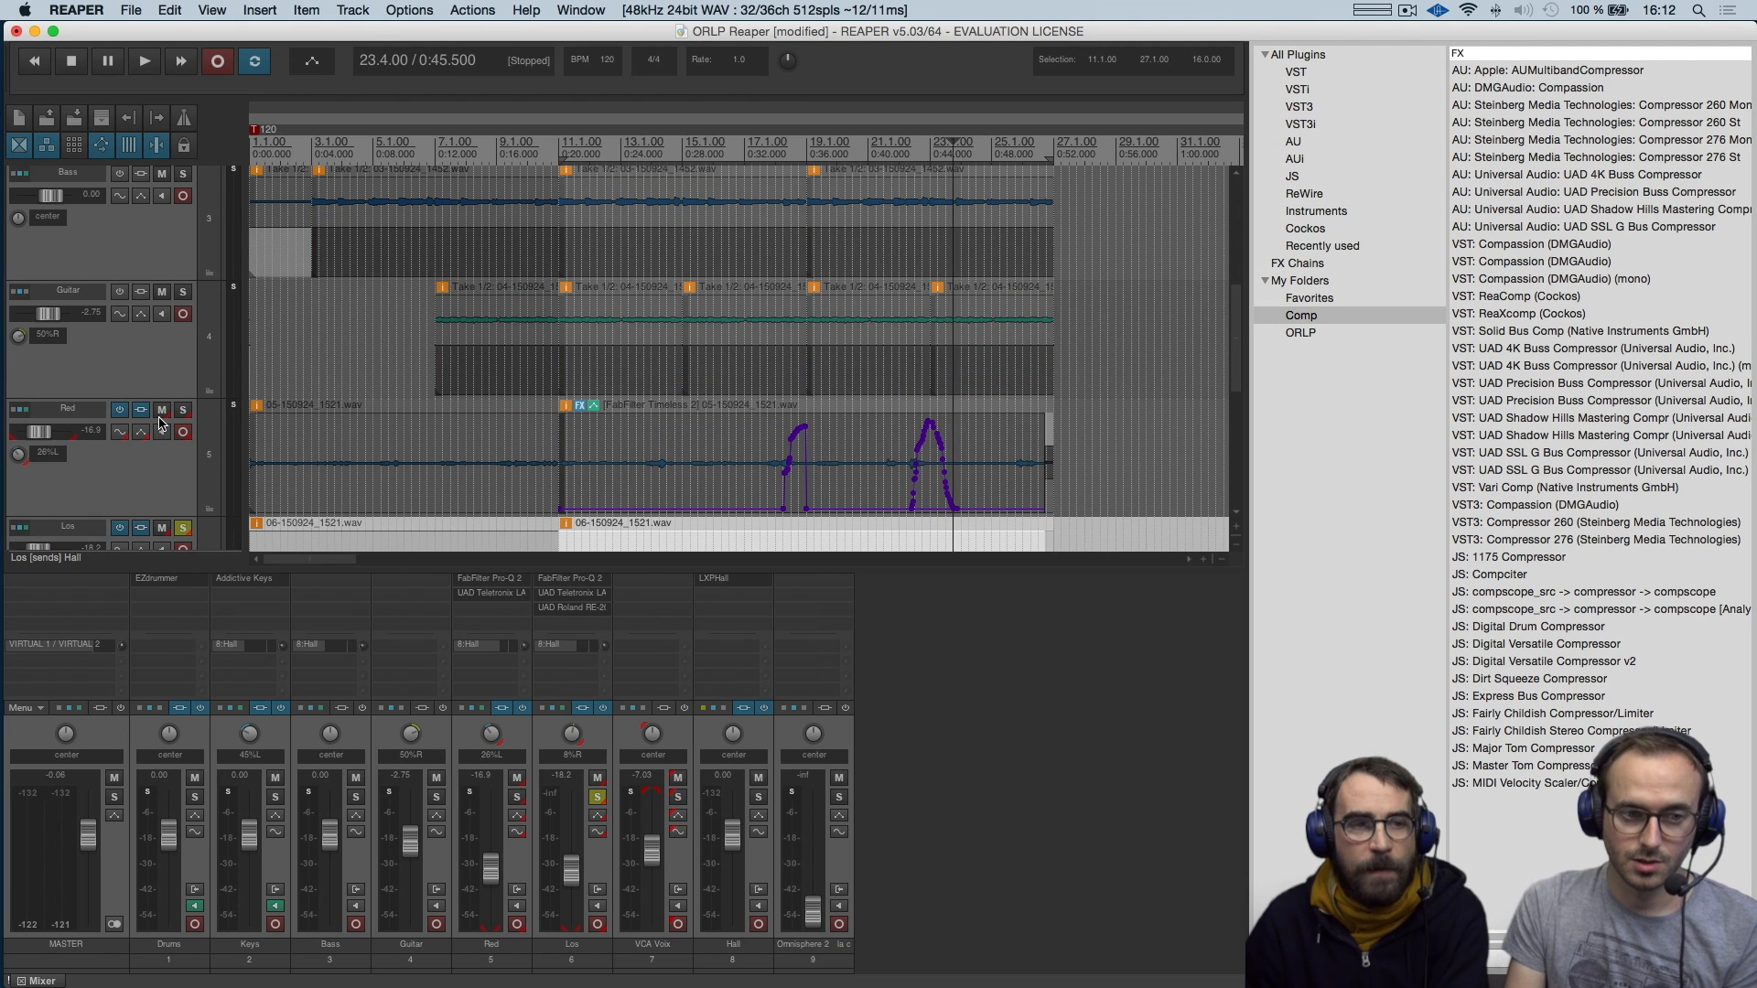
{"action": "scroll", "coordinate": [151, 472], "scroll_direction": "up", "scroll_amount": 5}
{"action": "scroll", "coordinate": [152, 471], "scroll_direction": "down", "scroll_amount": 8}
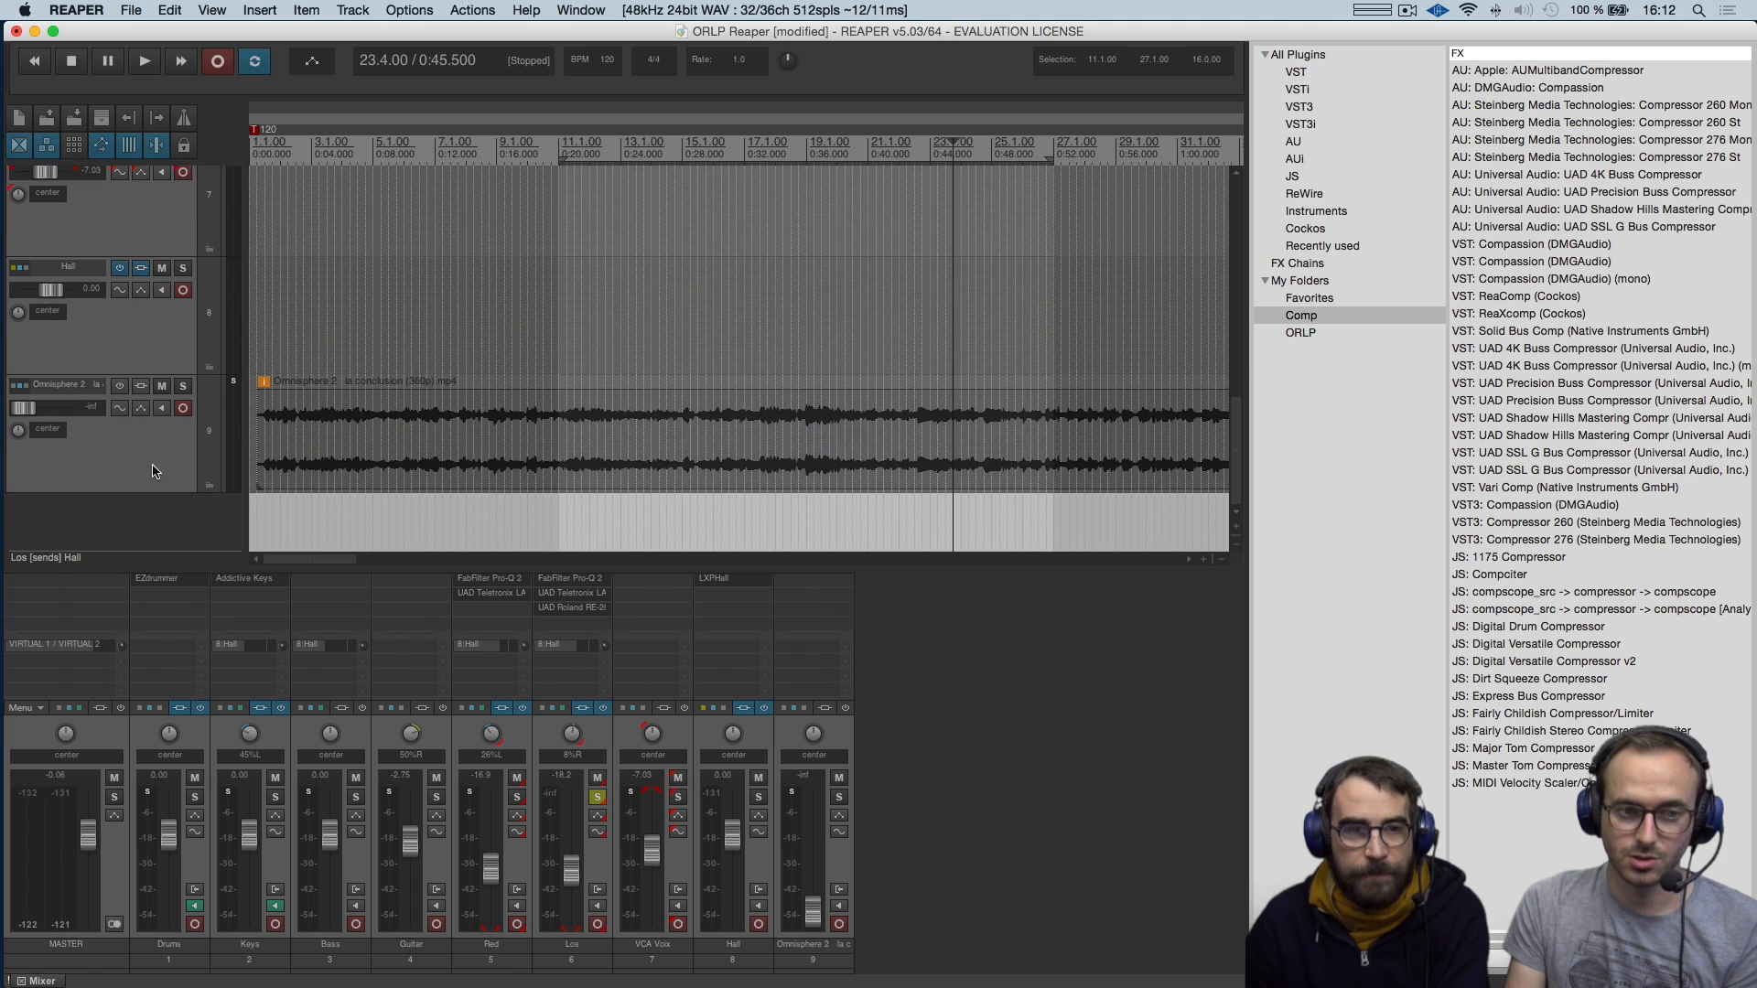
Return to the ColorThemes folder in Finder, apply the EyssinaFM160.ReaperThemeZip theme and look over the tracks in REAPER
{"action": "key", "text": "super+Tab"}
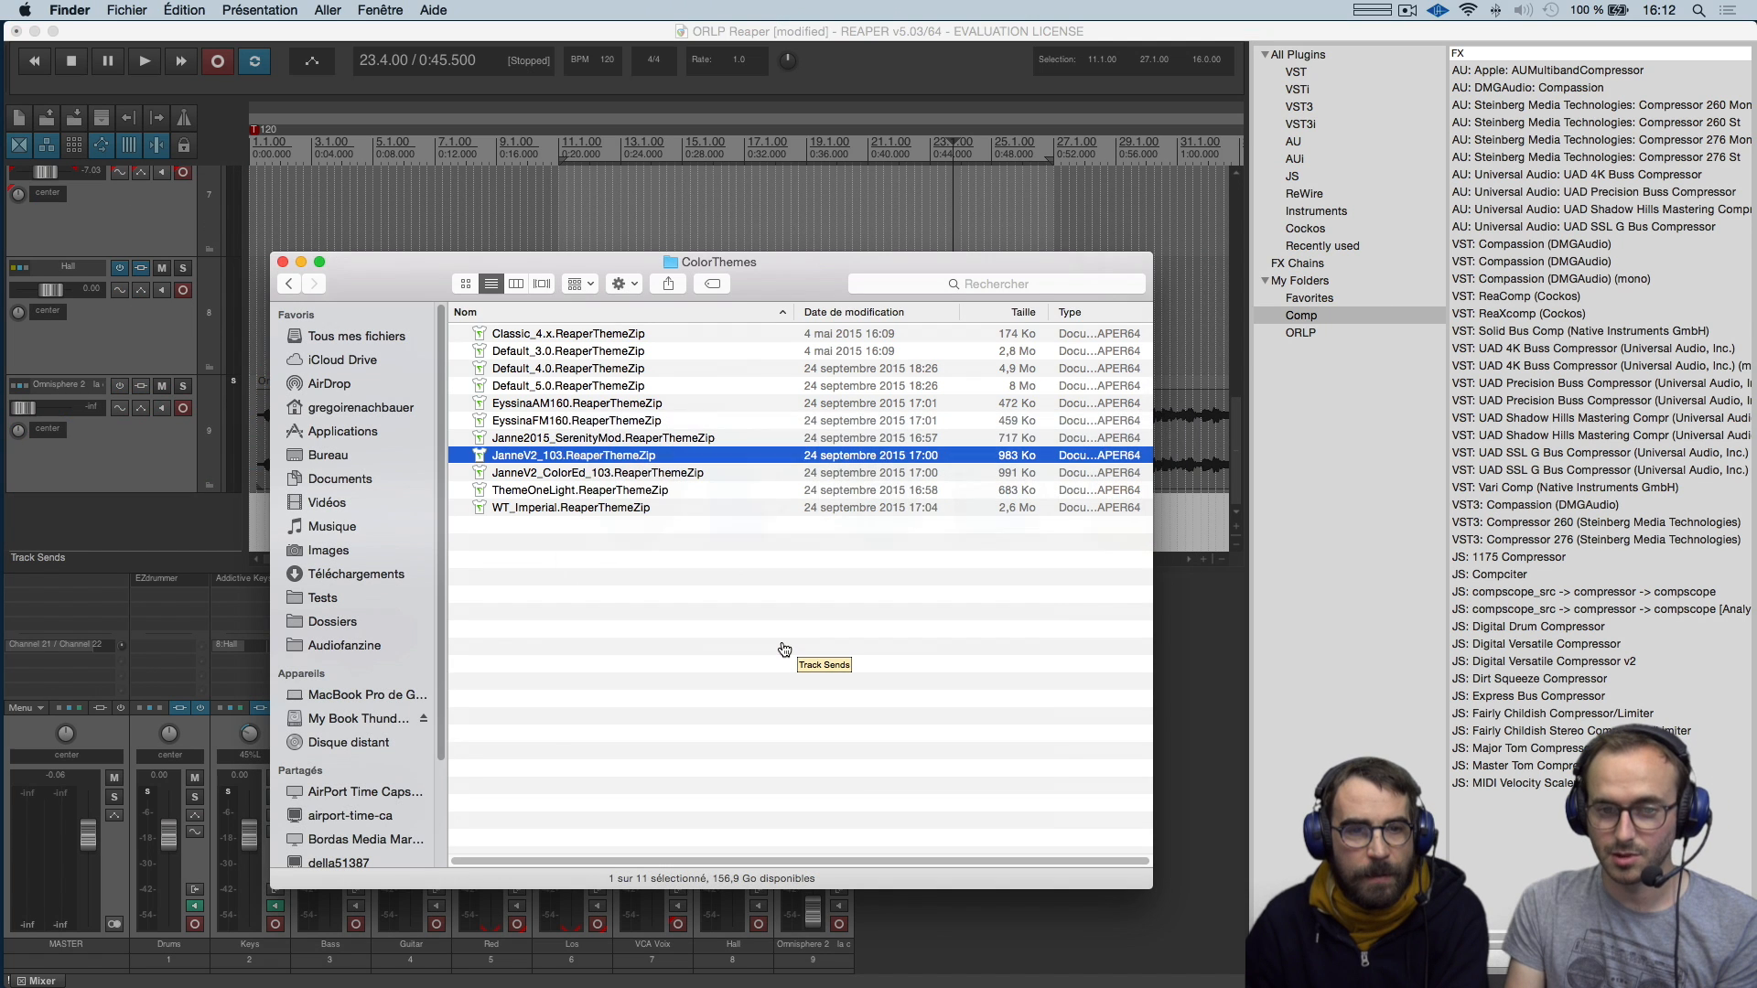
{"action": "left_click", "coordinate": [603, 574]}
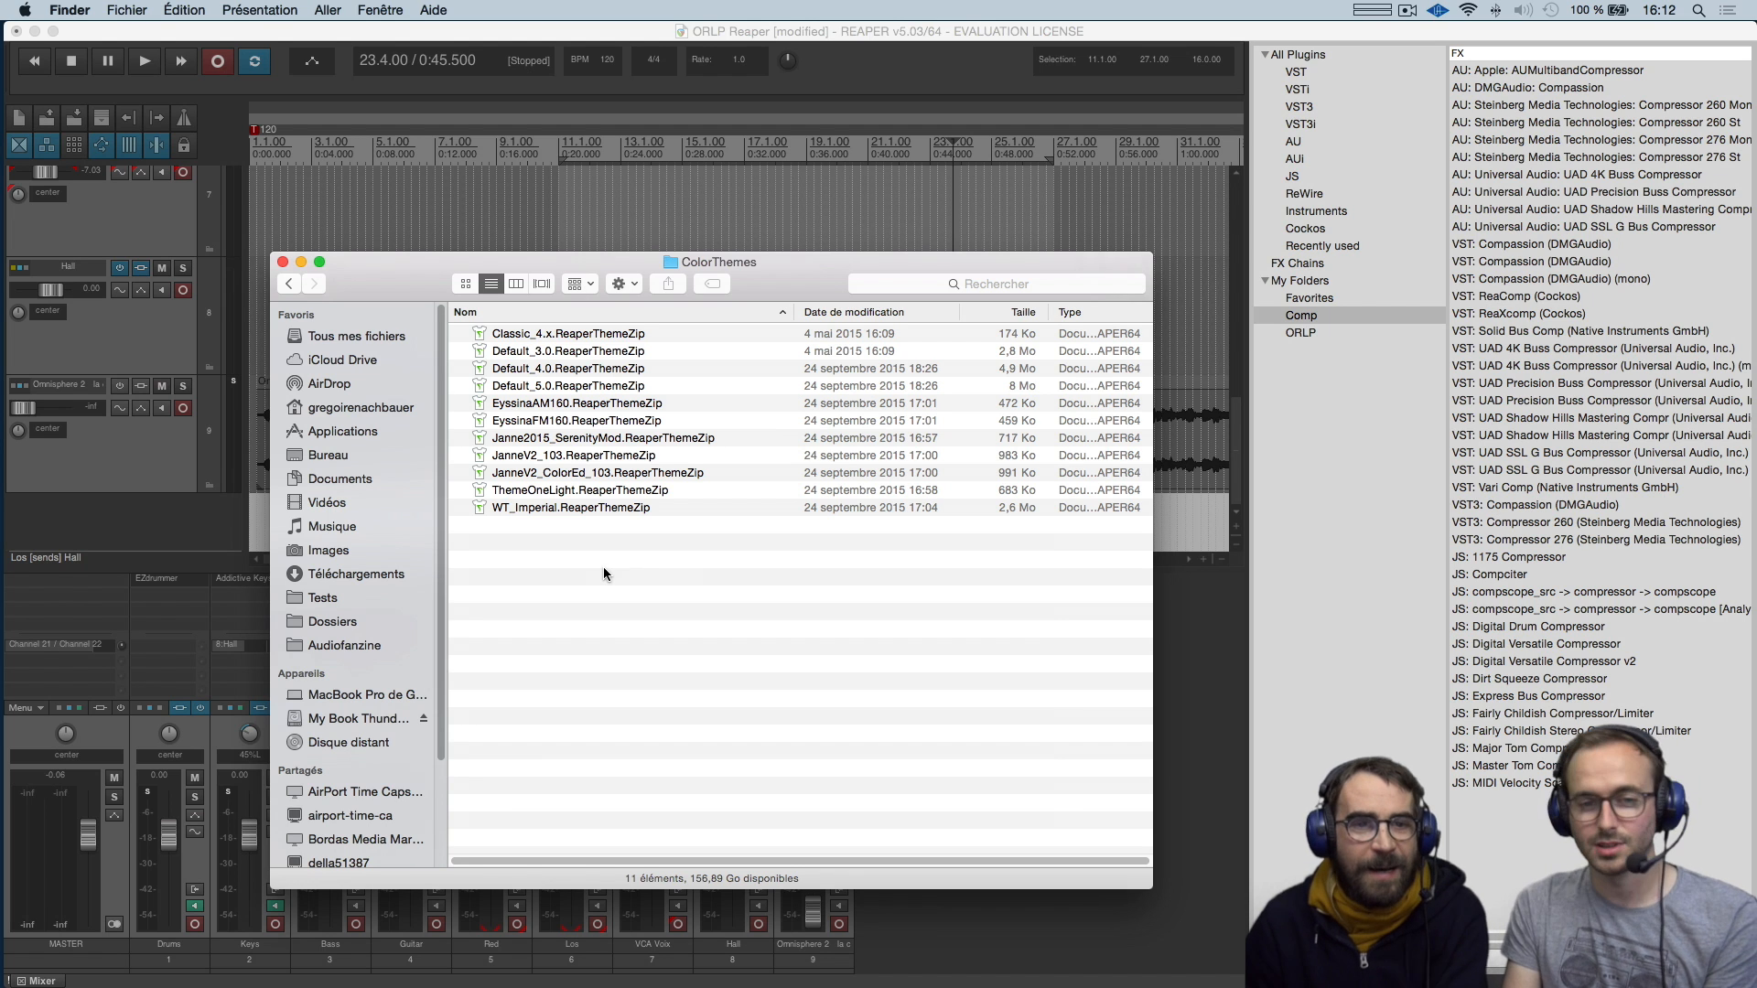
{"action": "left_click", "coordinate": [570, 423]}
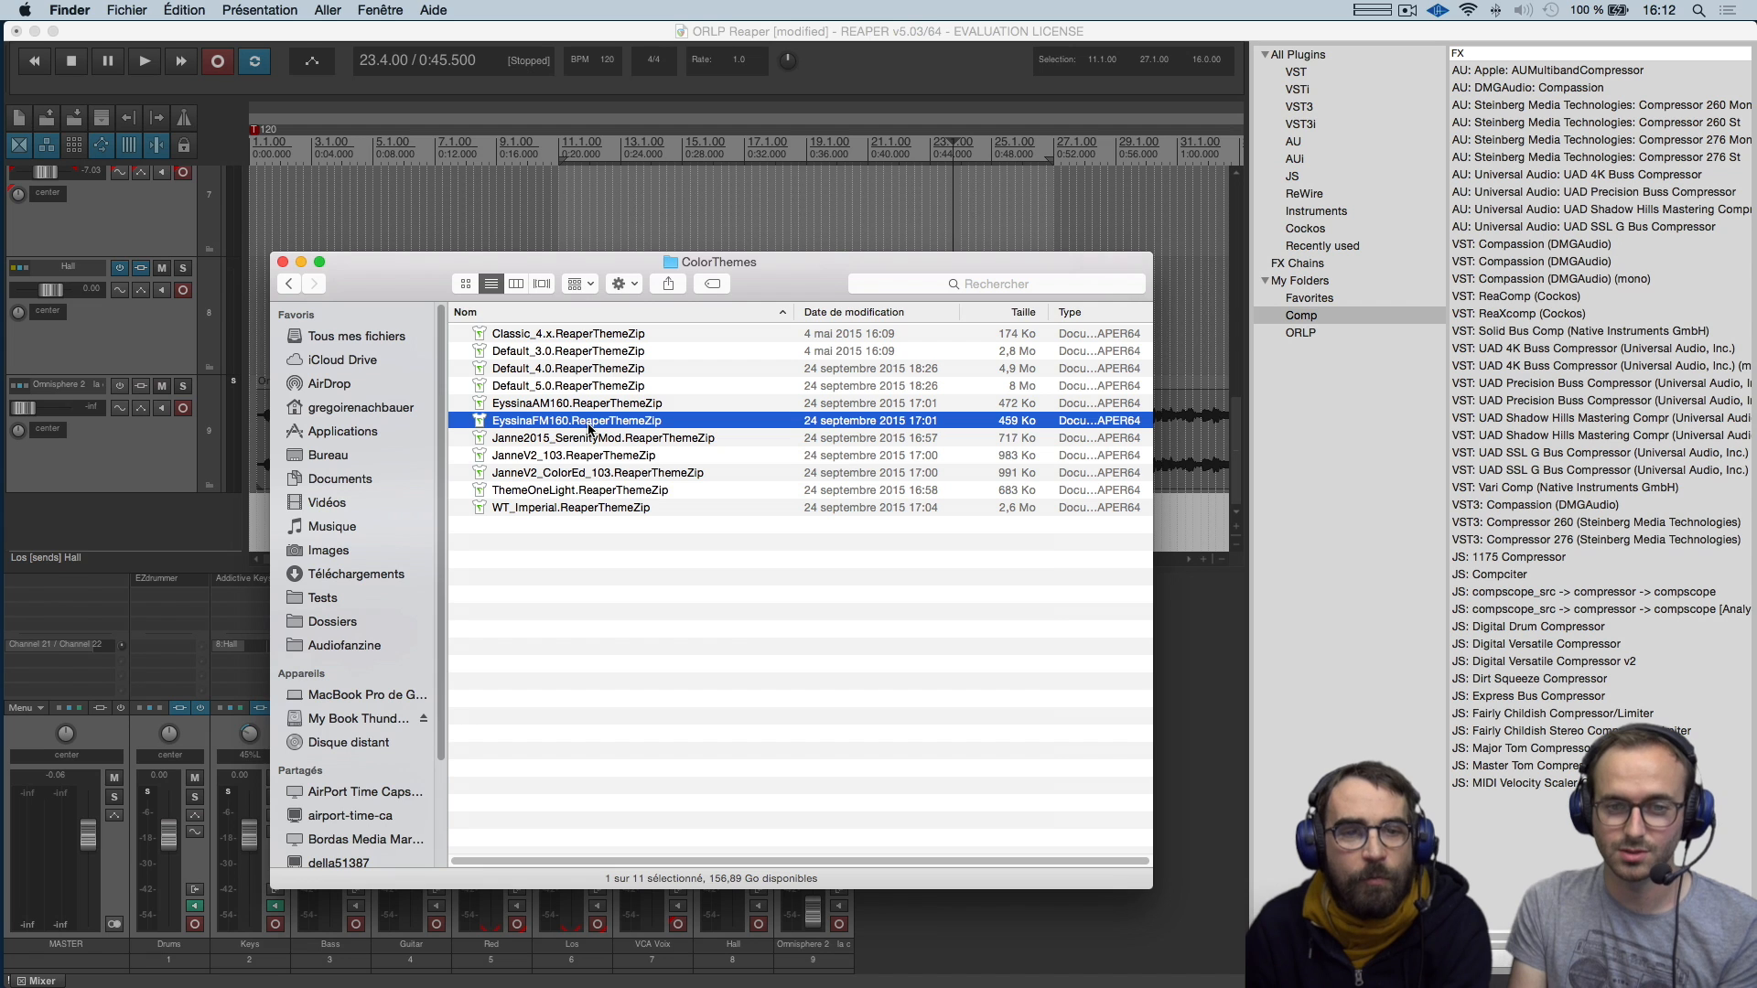
{"action": "double_click", "coordinate": [587, 423]}
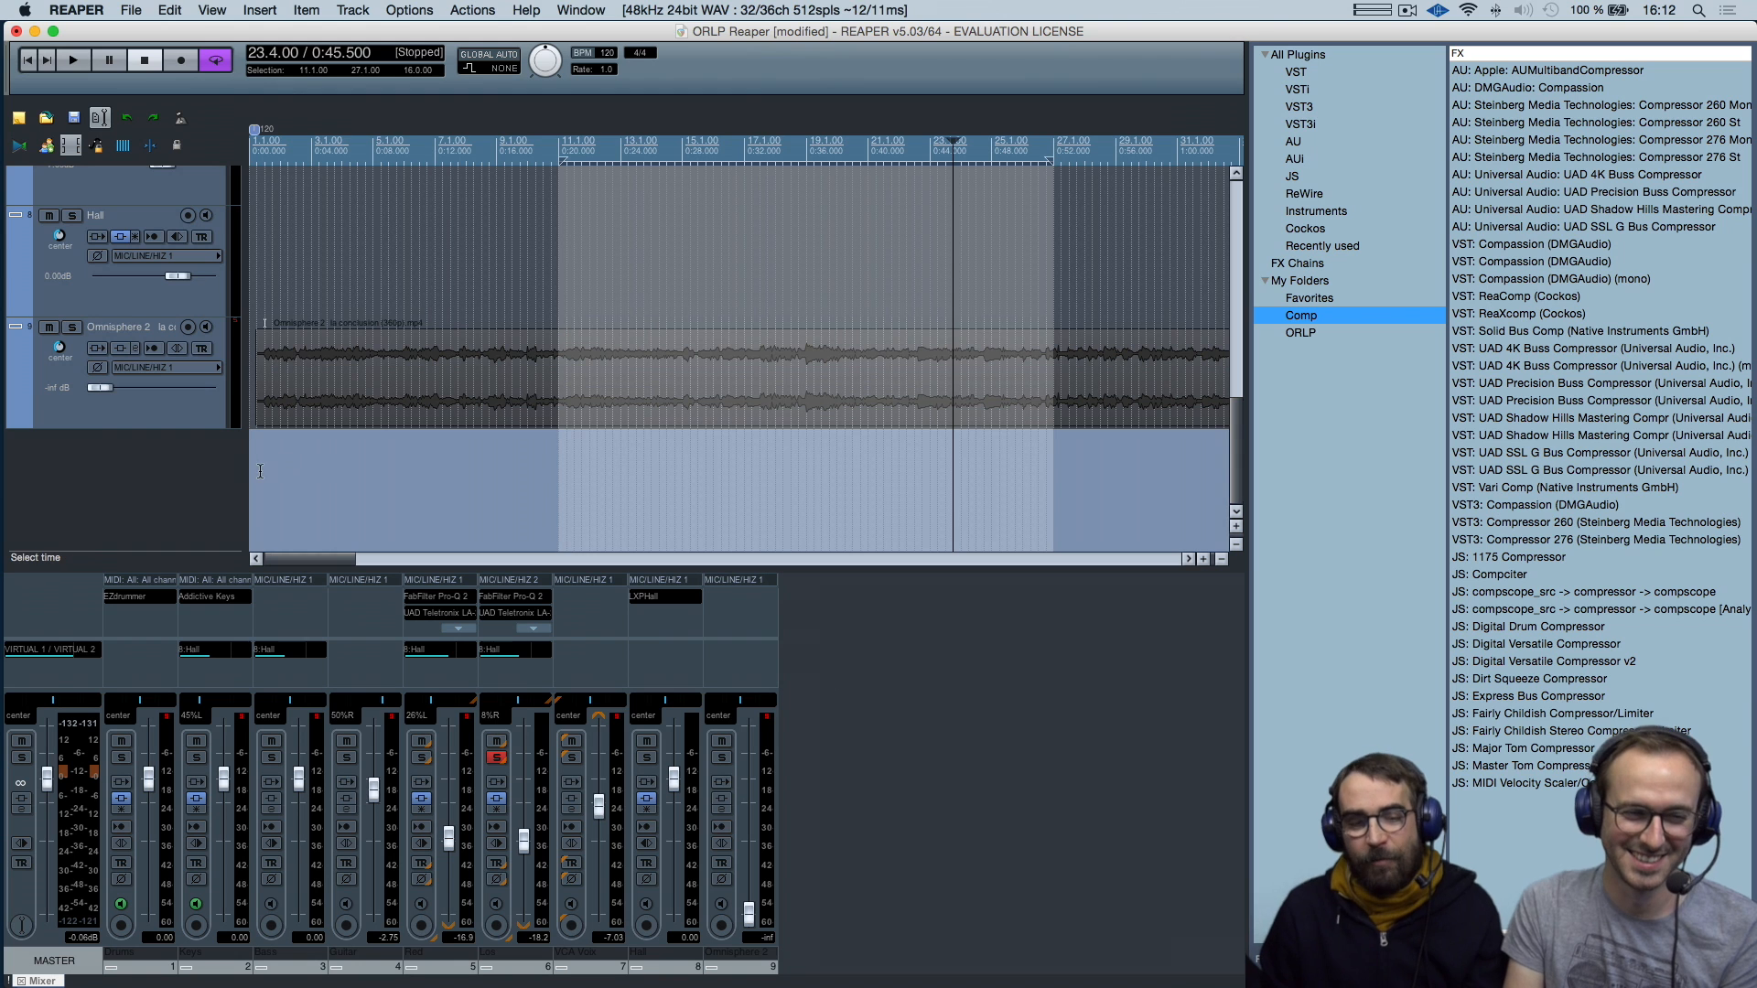
{"action": "scroll", "coordinate": [169, 462], "scroll_direction": "up", "scroll_amount": 10}
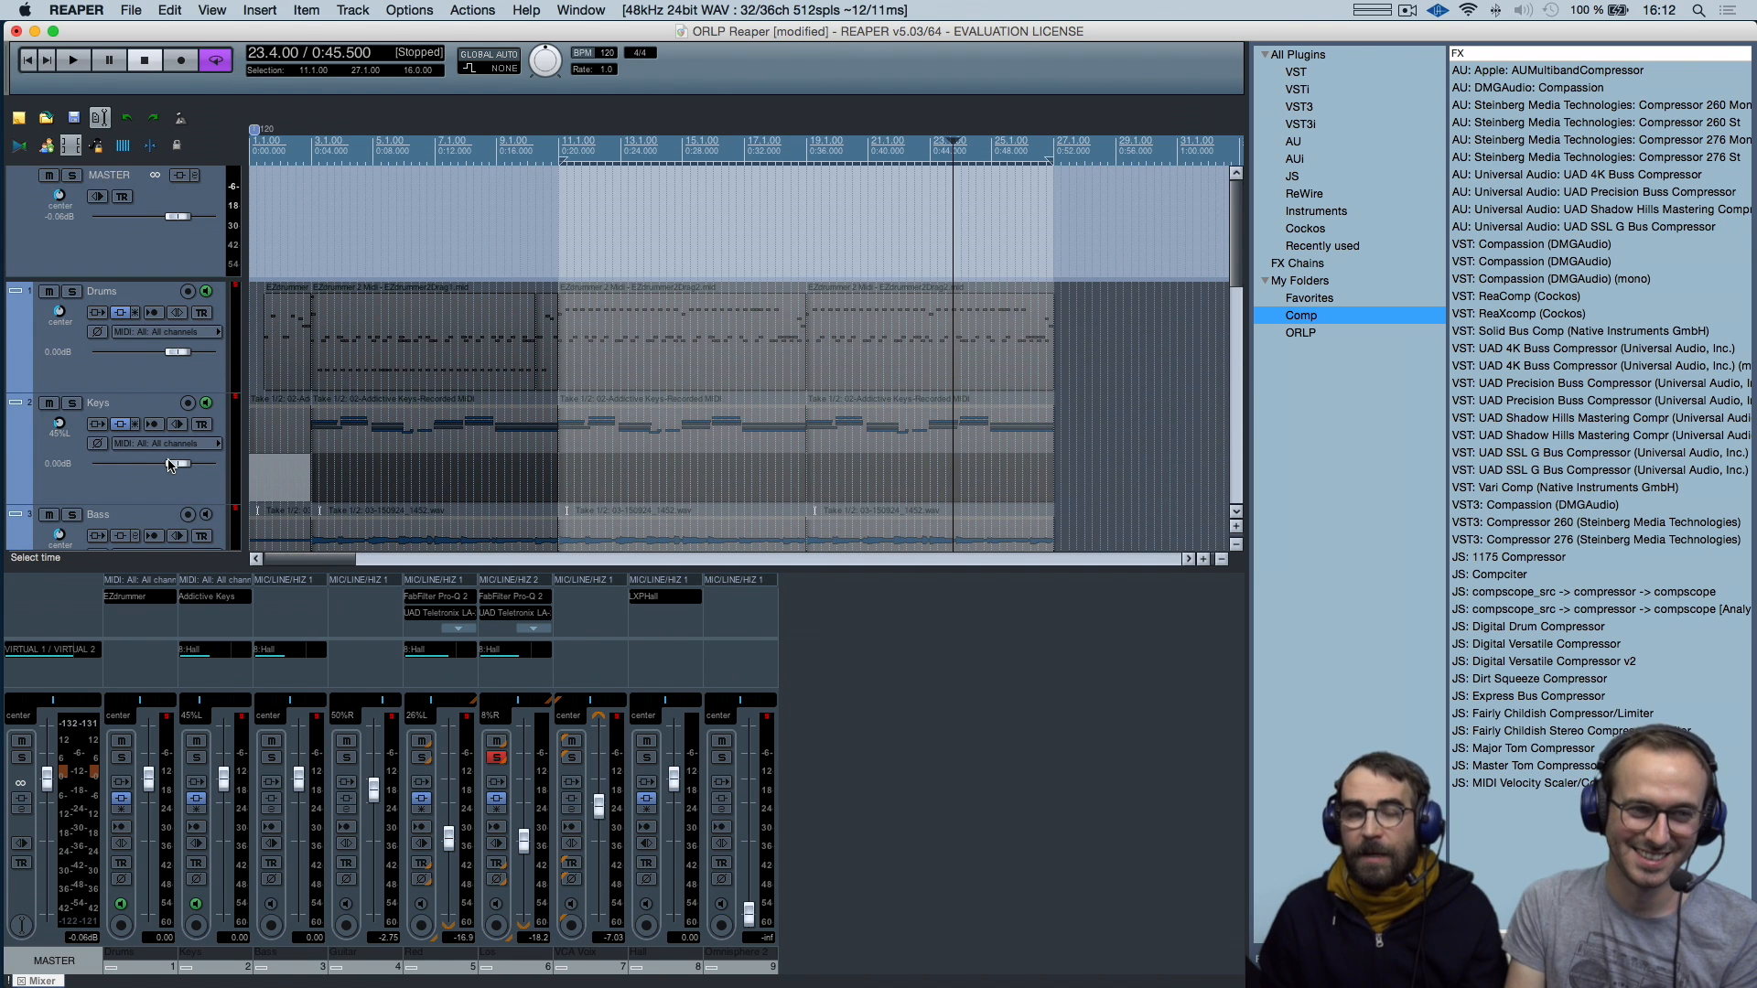
{"action": "scroll", "coordinate": [169, 464], "scroll_direction": "down", "scroll_amount": 2}
{"action": "scroll", "coordinate": [170, 464], "scroll_direction": "down", "scroll_amount": 2}
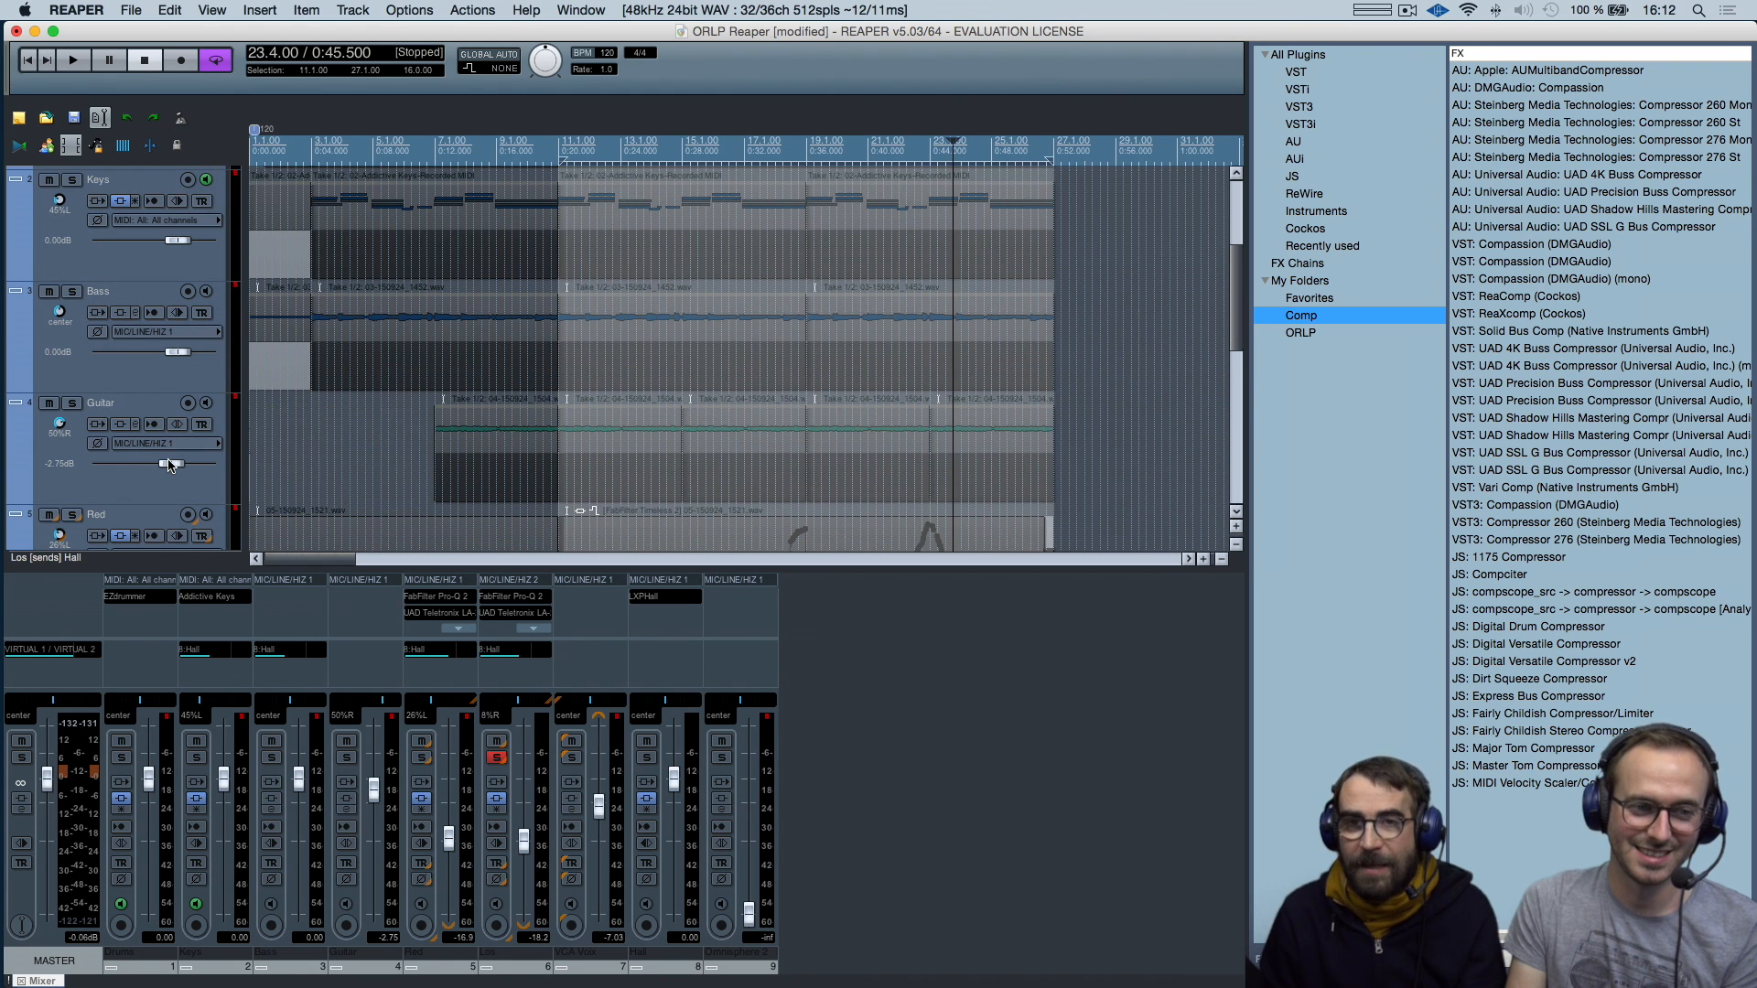
{"action": "scroll", "coordinate": [313, 480], "scroll_direction": "down", "scroll_amount": 3}
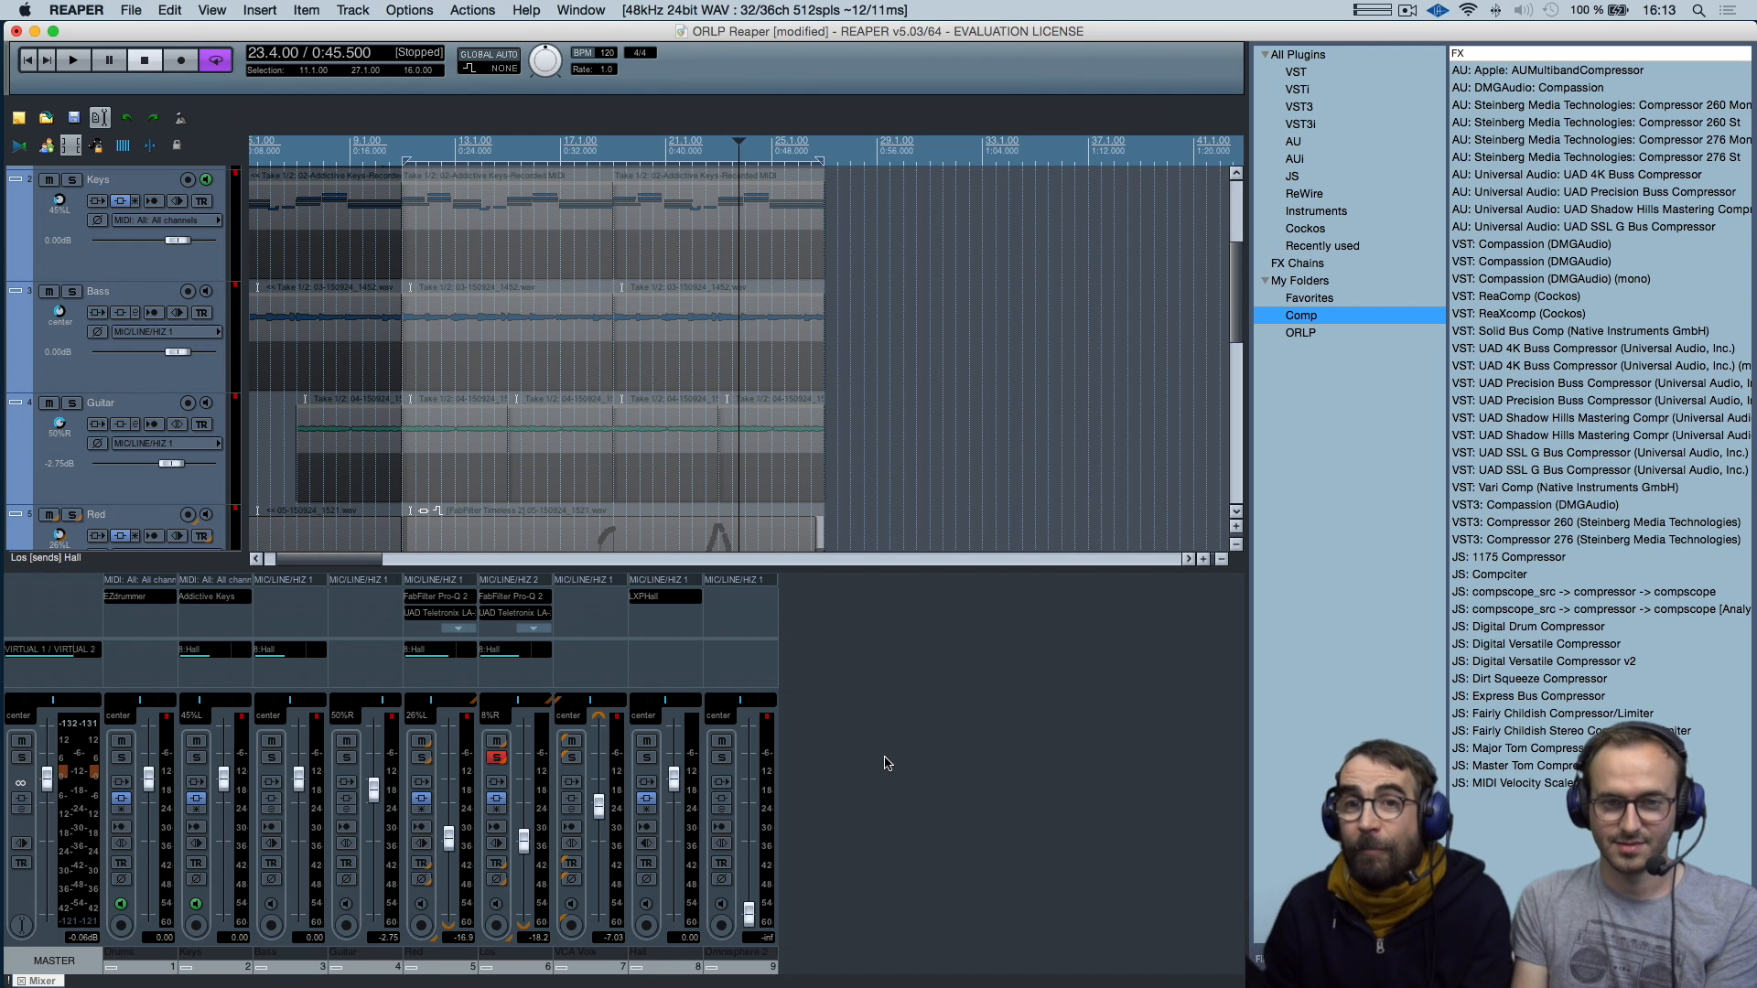
Apply the WT_Imperial.ReaperThemeZip theme from the Finder folder and enlarge the mixer to show its full channel strips
{"action": "key", "text": "super+Tab"}
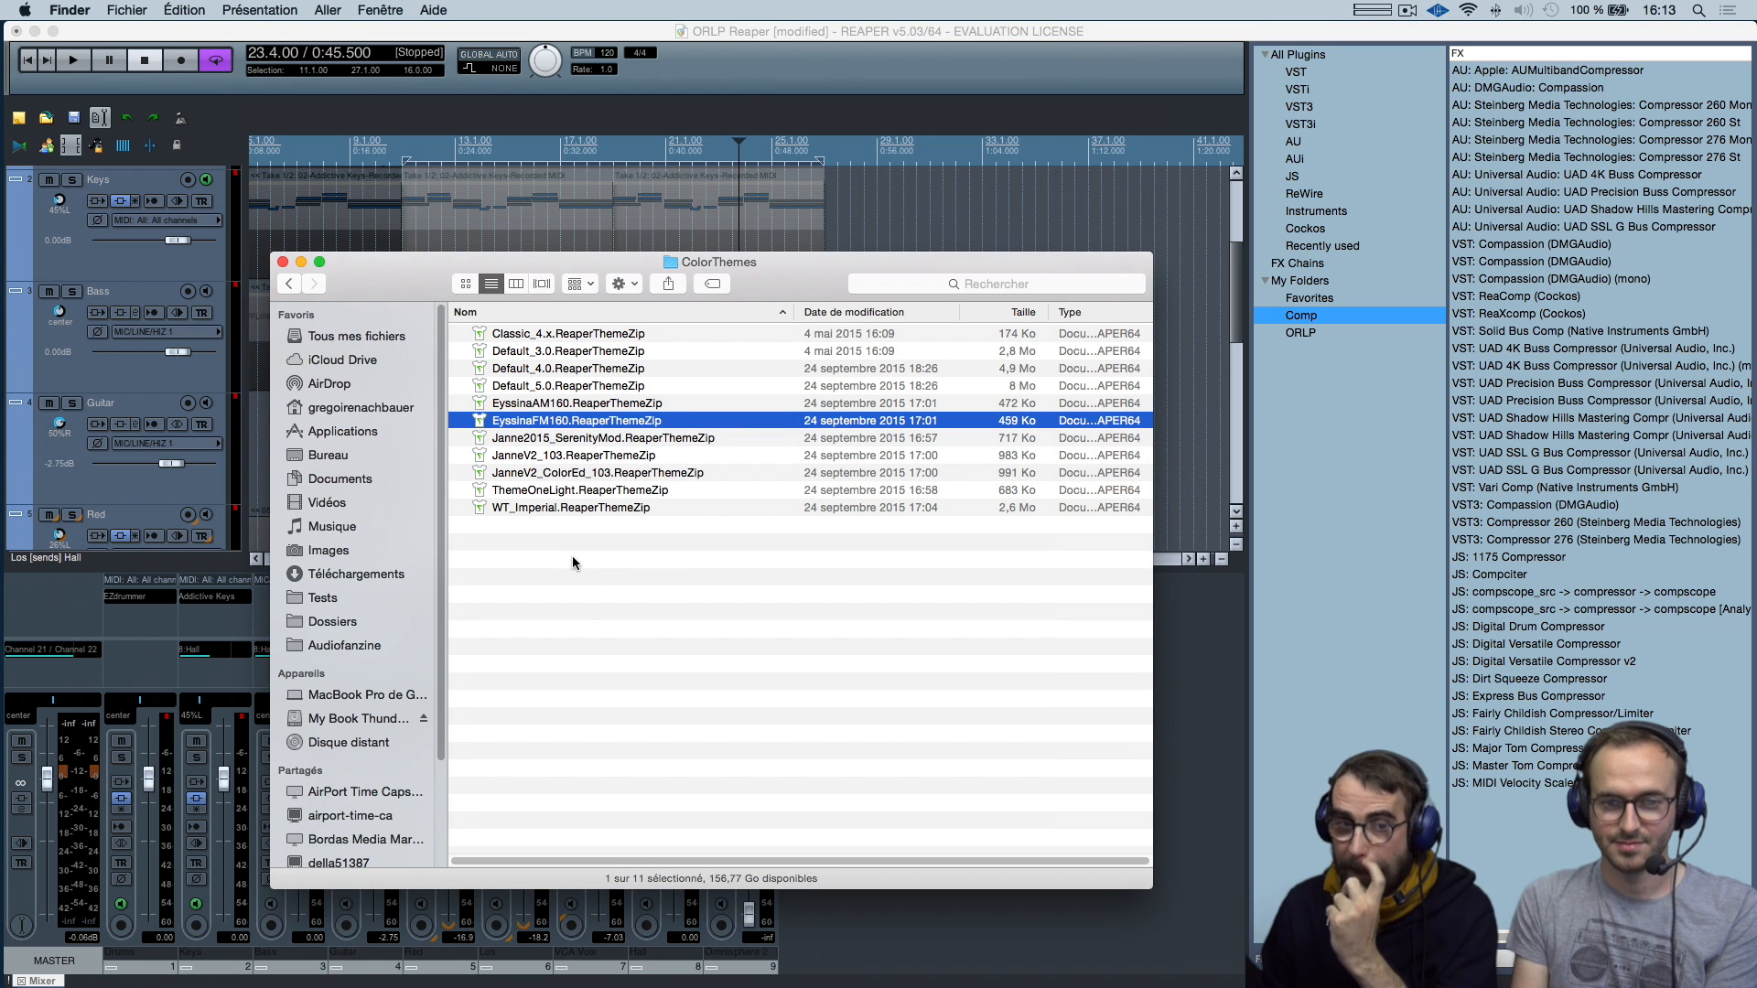
{"action": "double_click", "coordinate": [595, 509]}
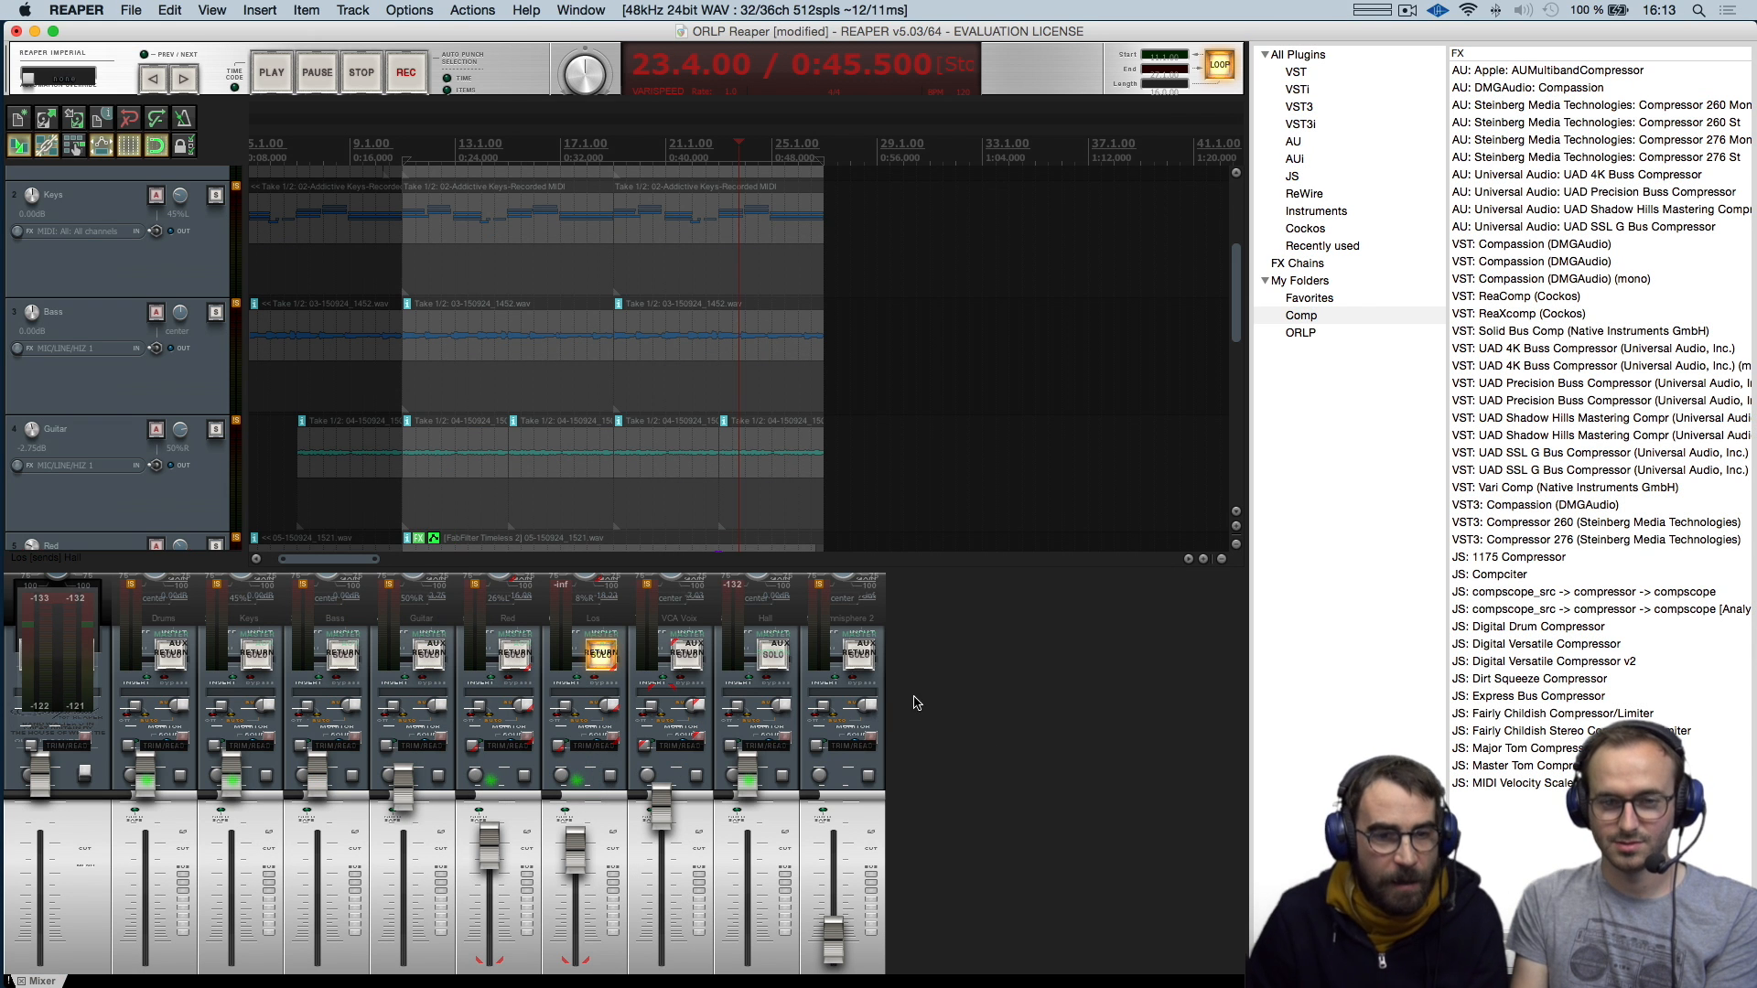
{"action": "left_click_drag", "start_coordinate": [966, 557], "coordinate": [961, 413]}
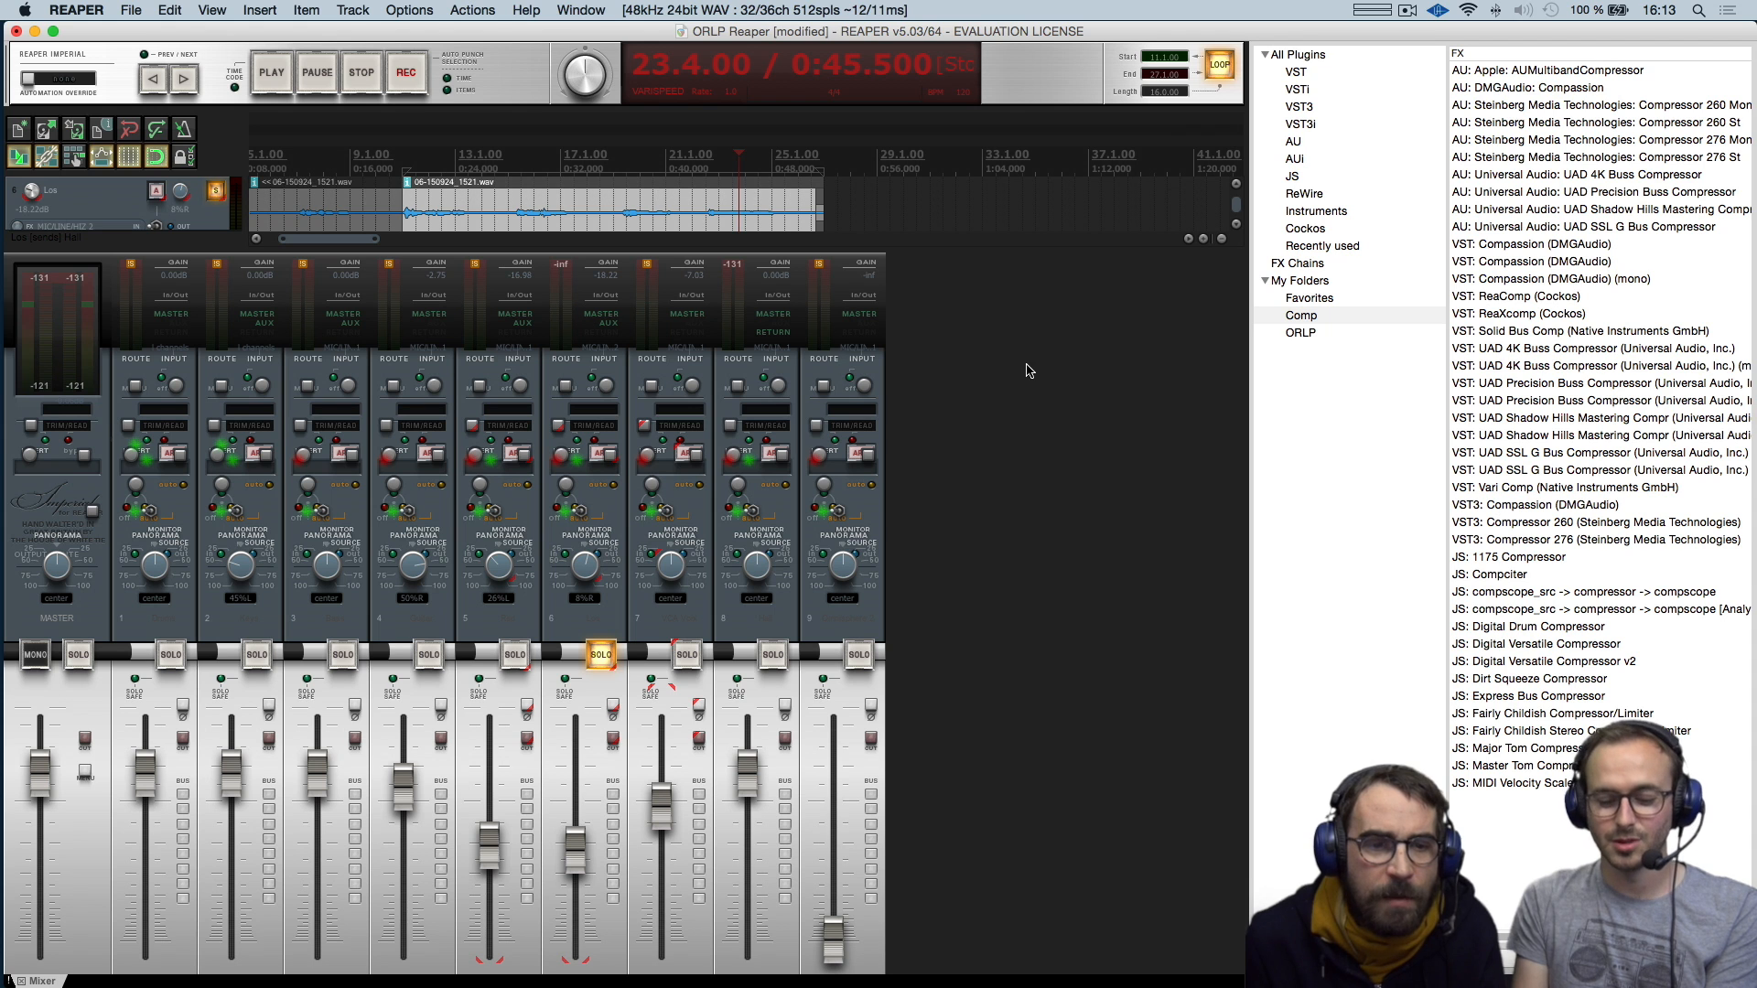
Apply the Default_5.0.ReaperThemeZip theme from the Finder folder and shrink the mixer to make room for the track view
{"action": "key", "text": "super+Tab"}
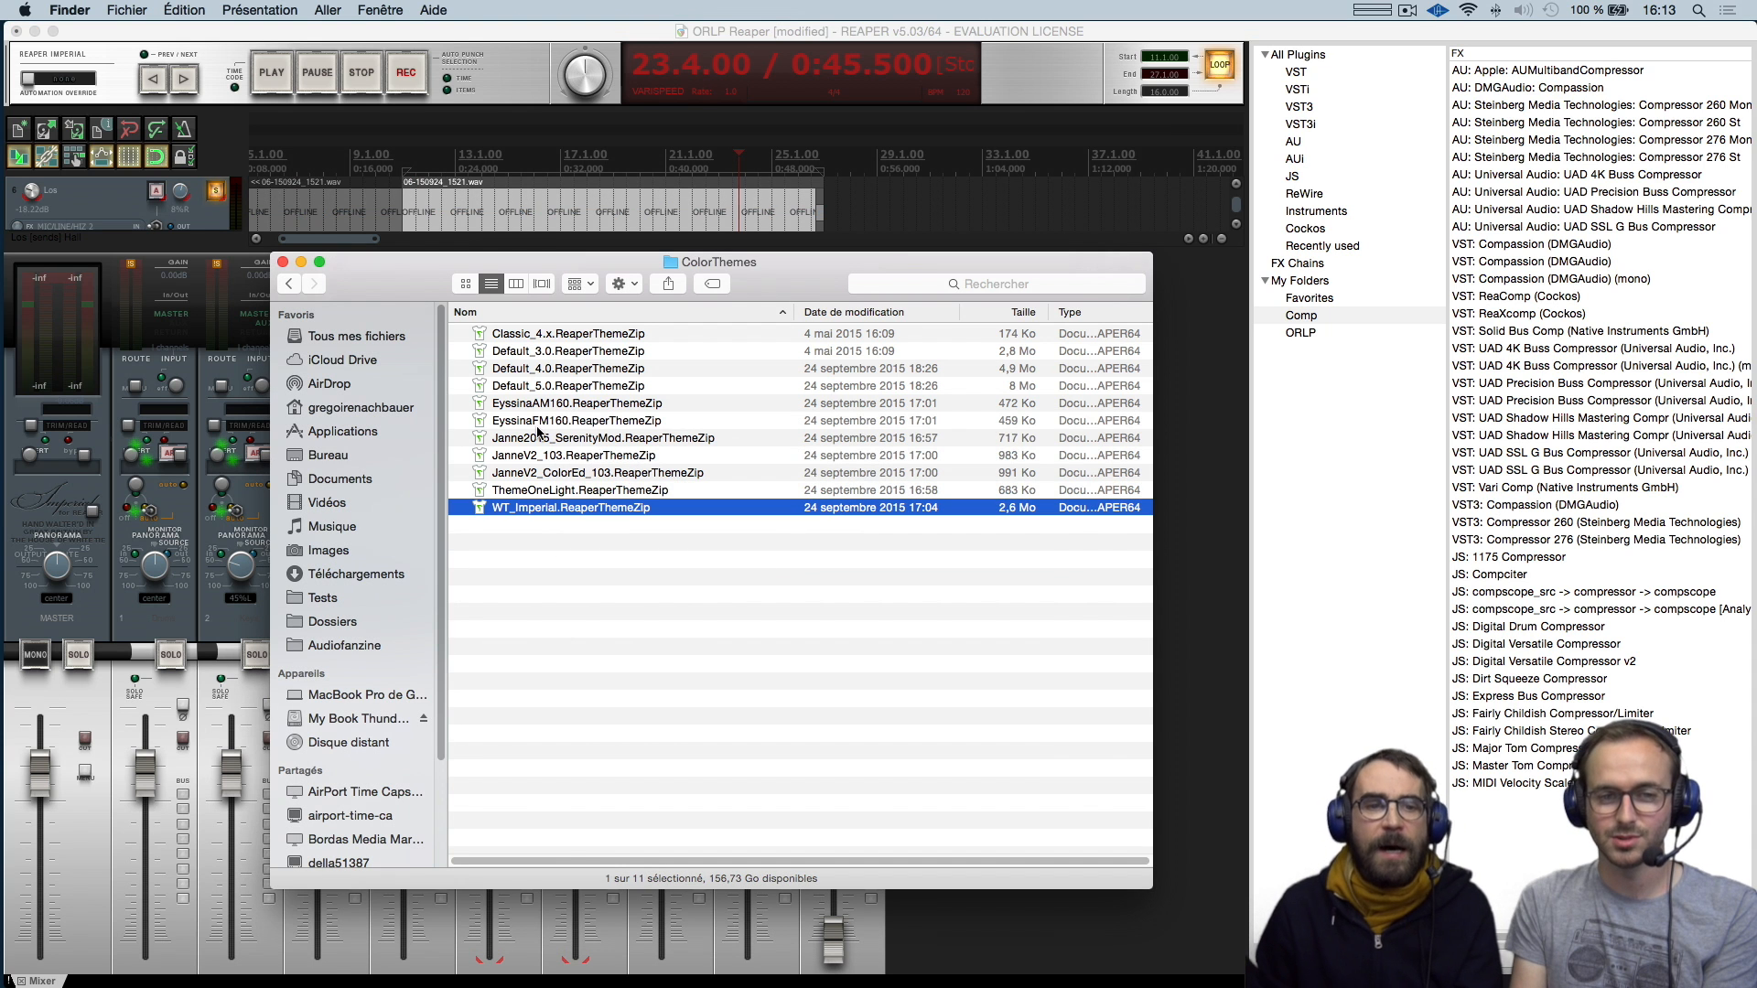
{"action": "double_click", "coordinate": [566, 385]}
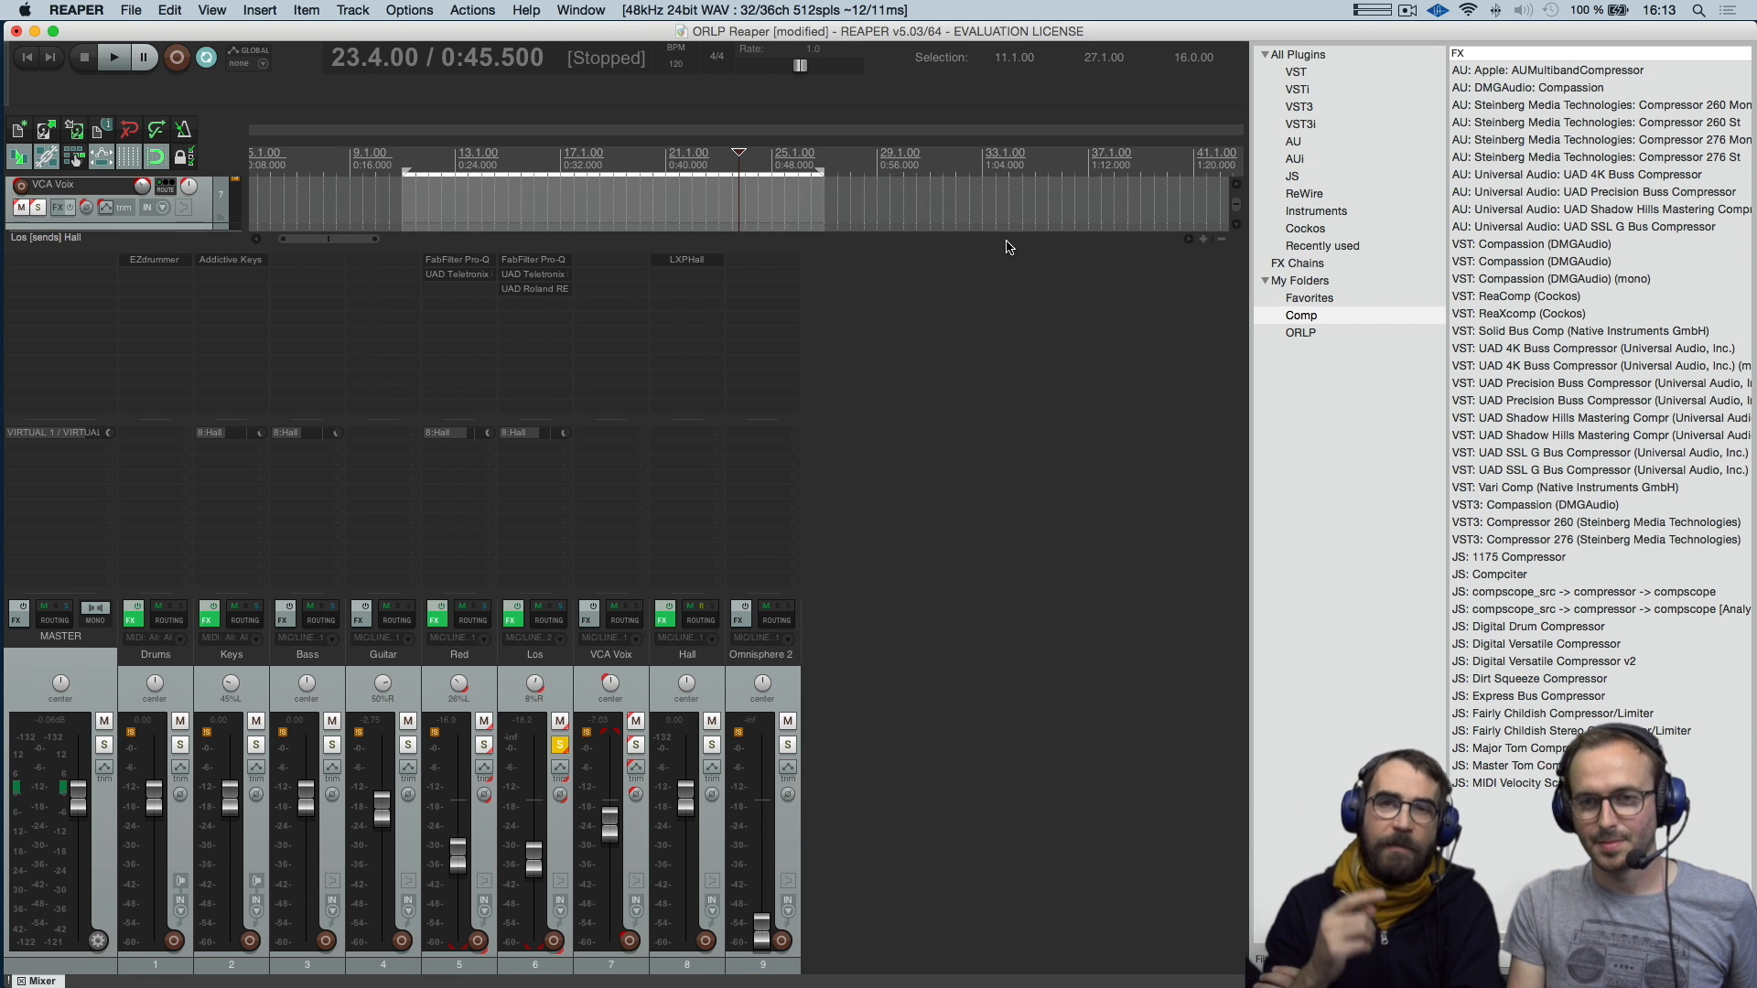
{"action": "left_click_drag", "start_coordinate": [994, 248], "coordinate": [1012, 630]}
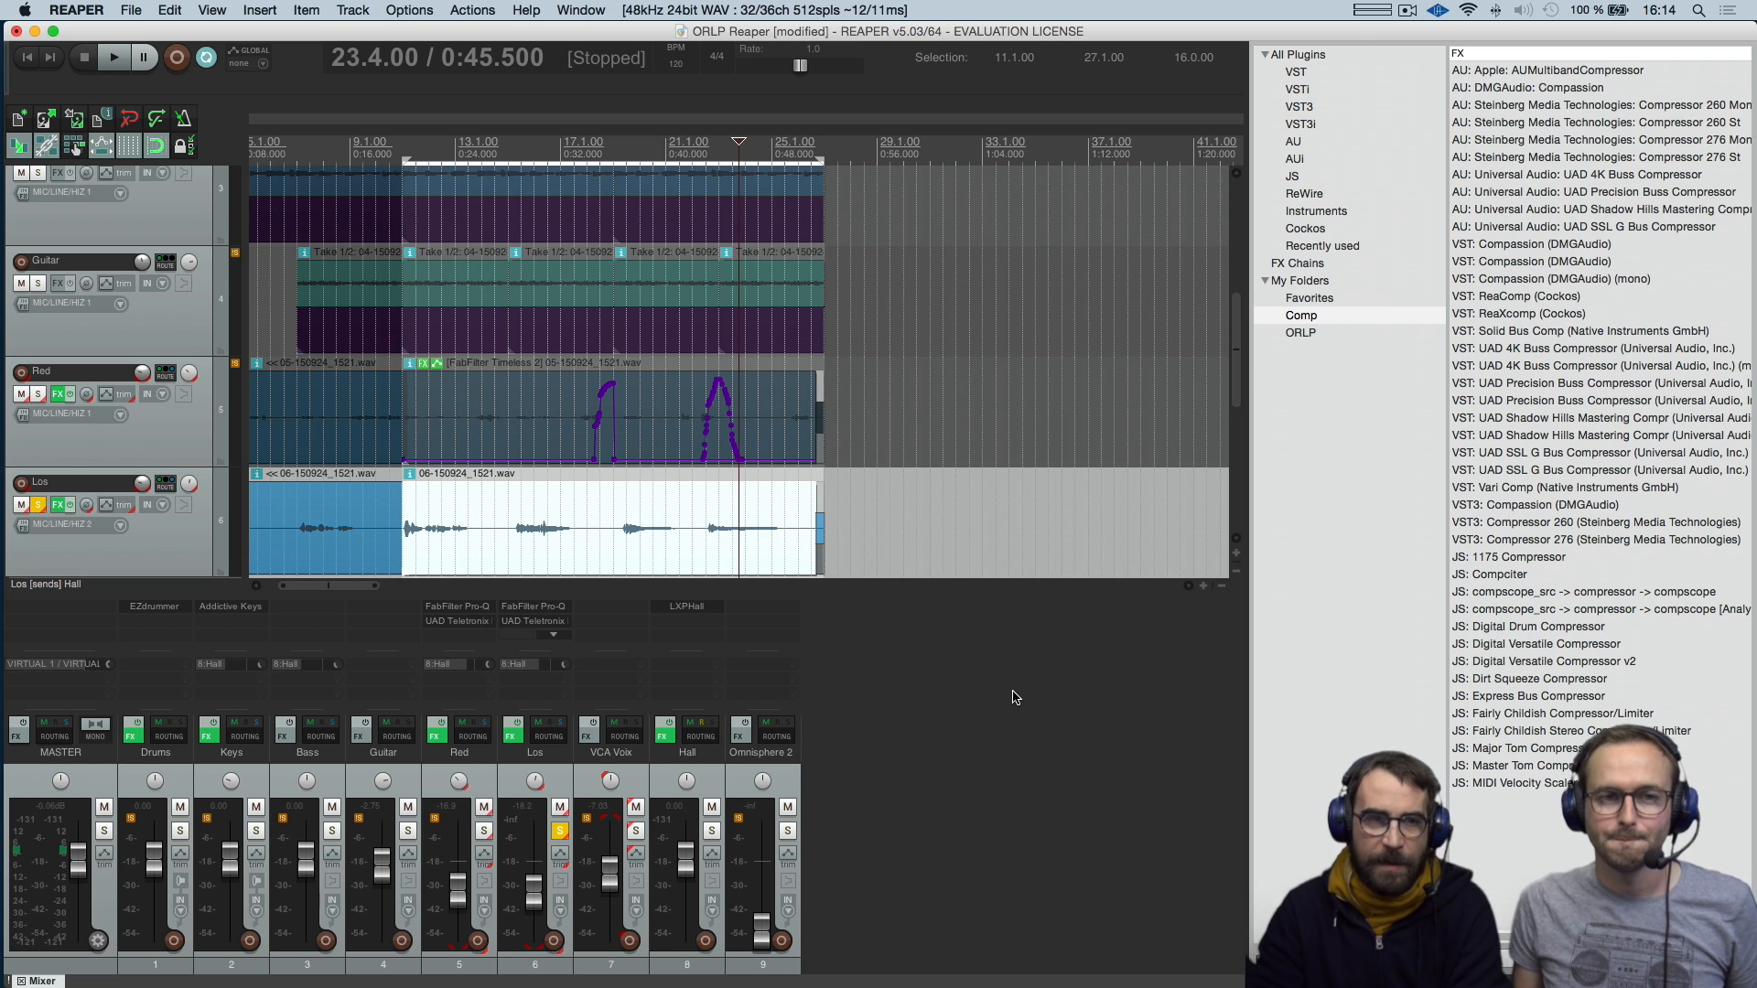
Examine the project template options and the commands available for an item on the Guitar track
{"action": "left_click", "coordinate": [132, 11]}
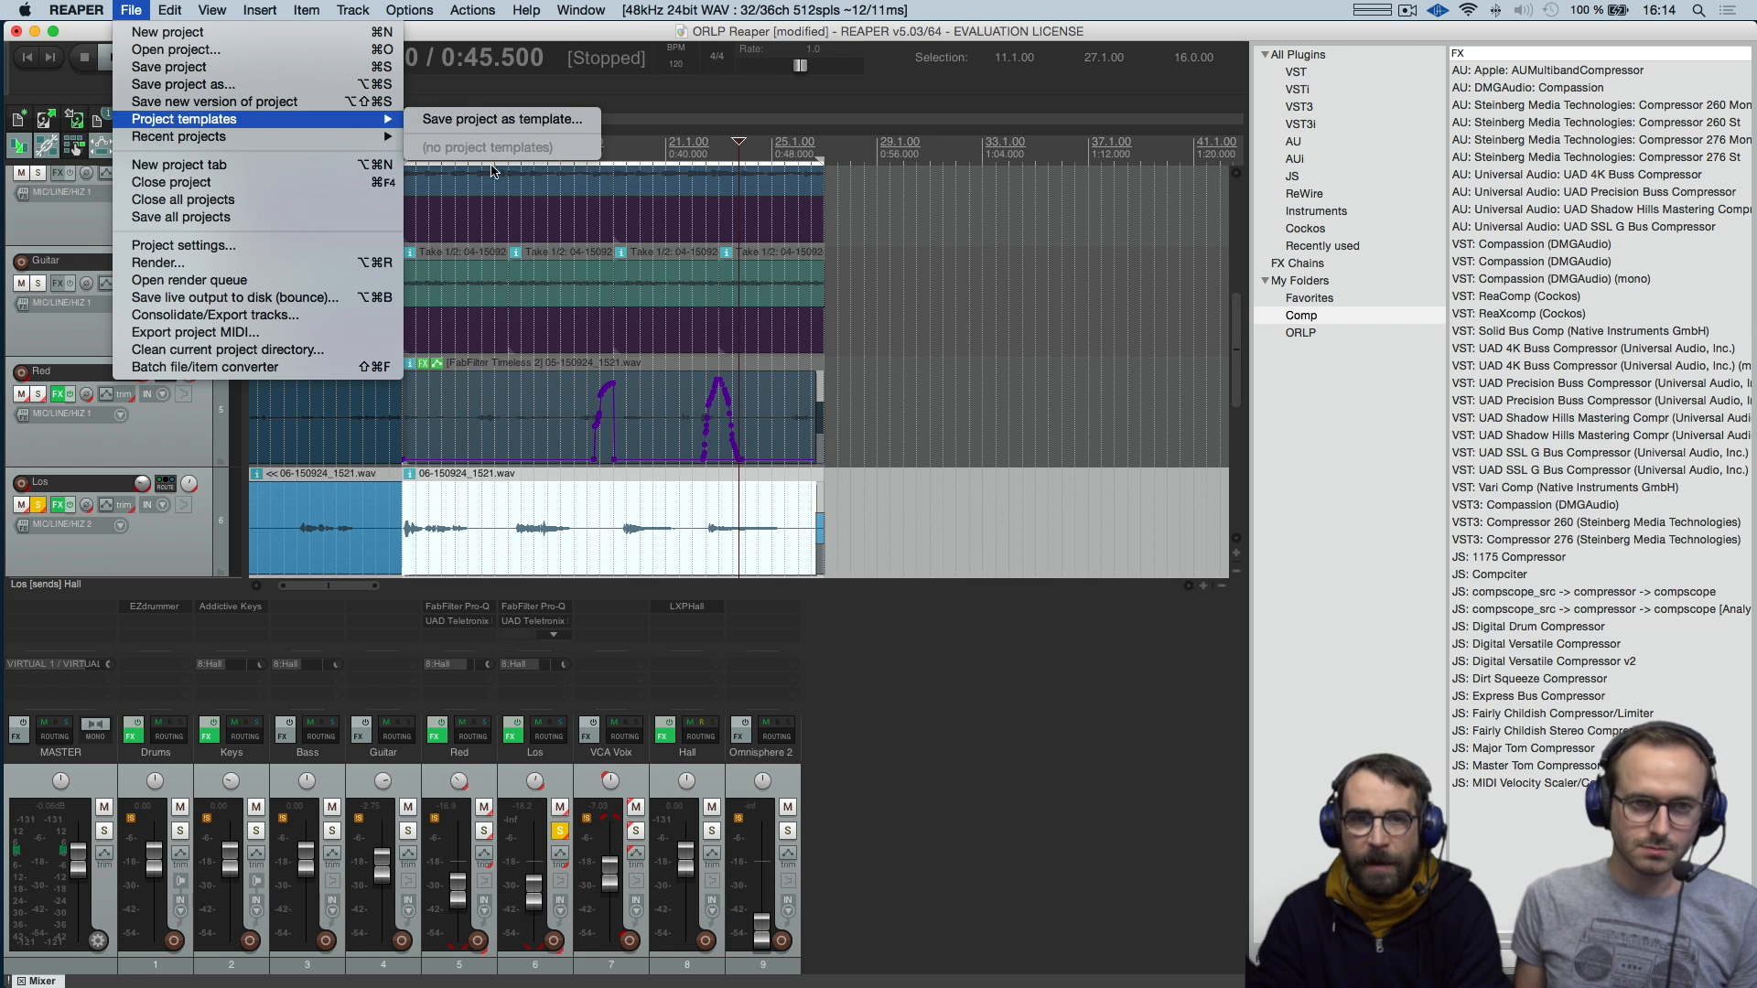
{"action": "right_click", "coordinate": [721, 275]}
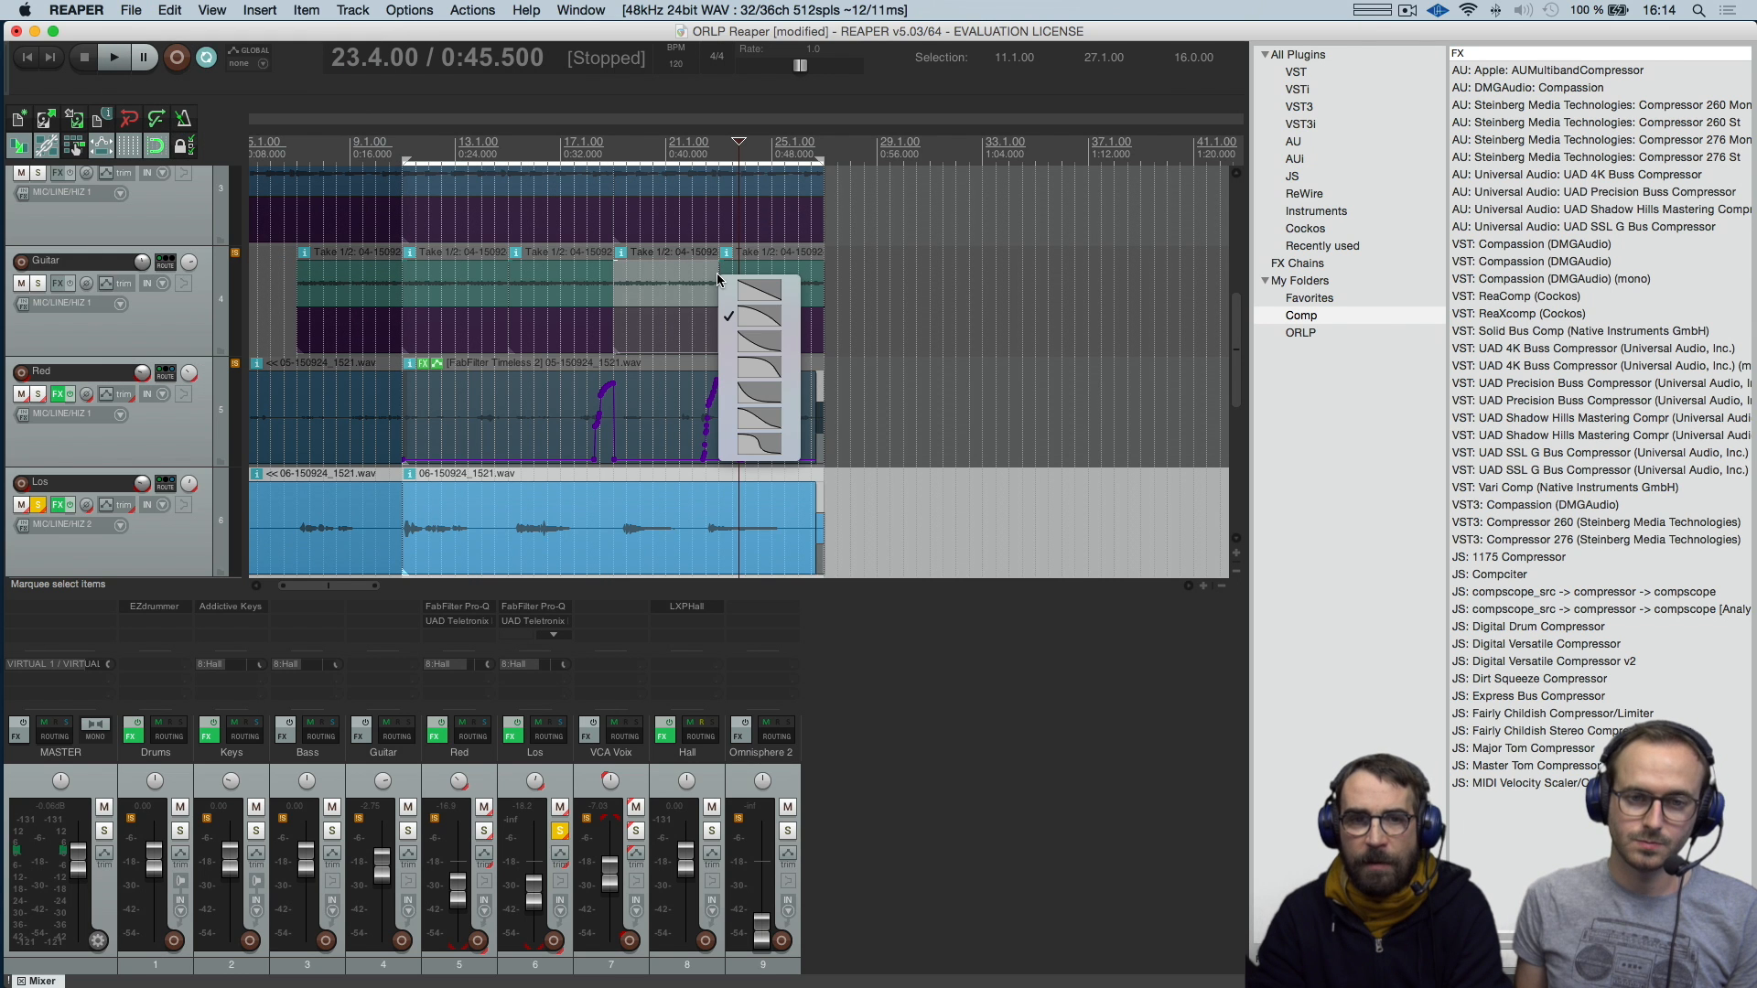
{"action": "right_click", "coordinate": [656, 342]}
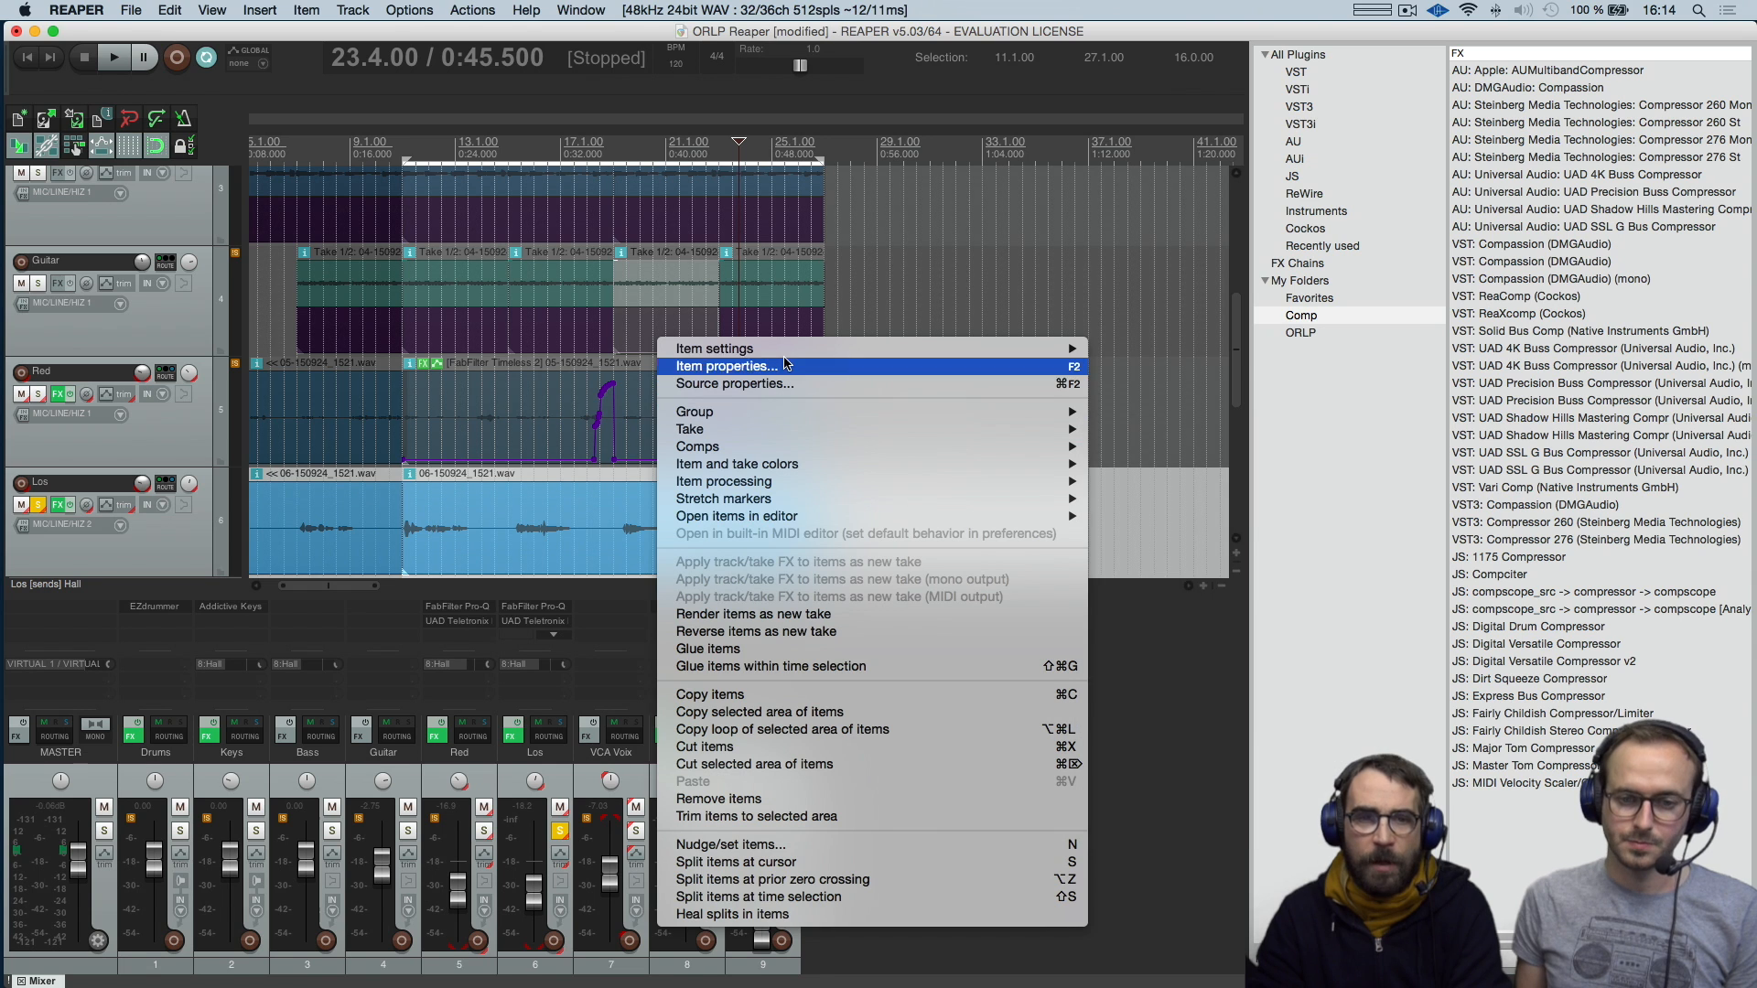
{"action": "mouse_move", "coordinate": [787, 349]}
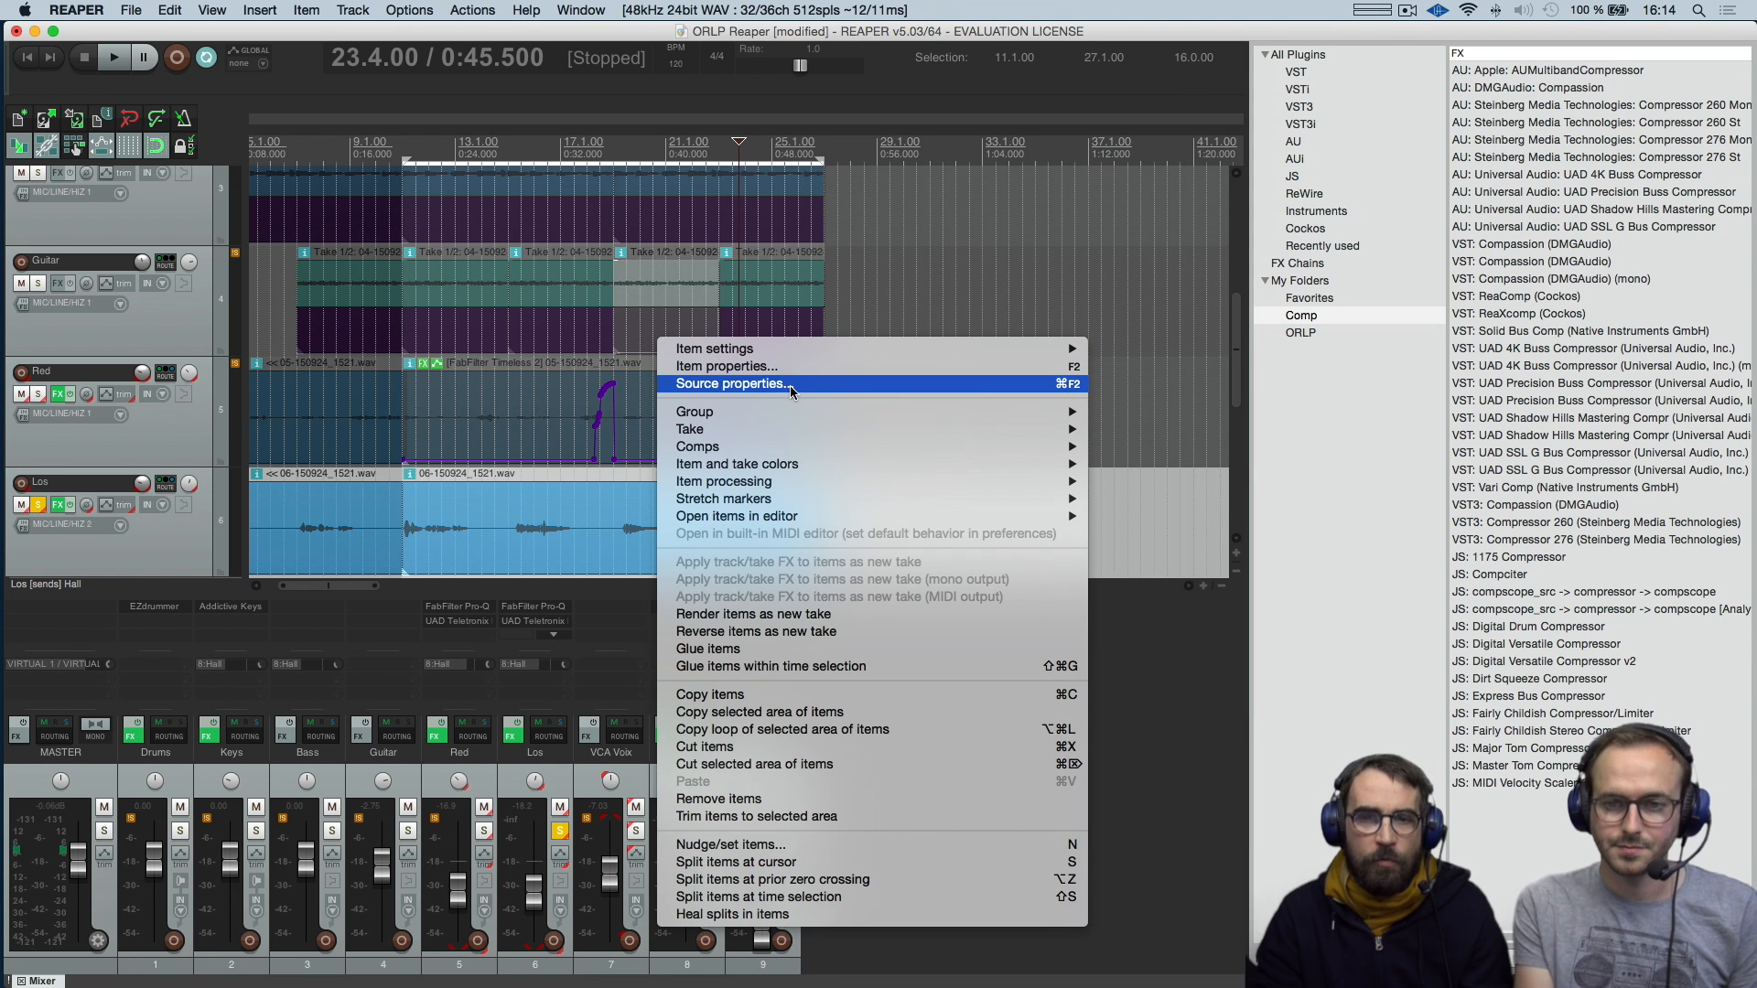
{"action": "mouse_move", "coordinate": [794, 414]}
{"action": "mouse_move", "coordinate": [793, 464]}
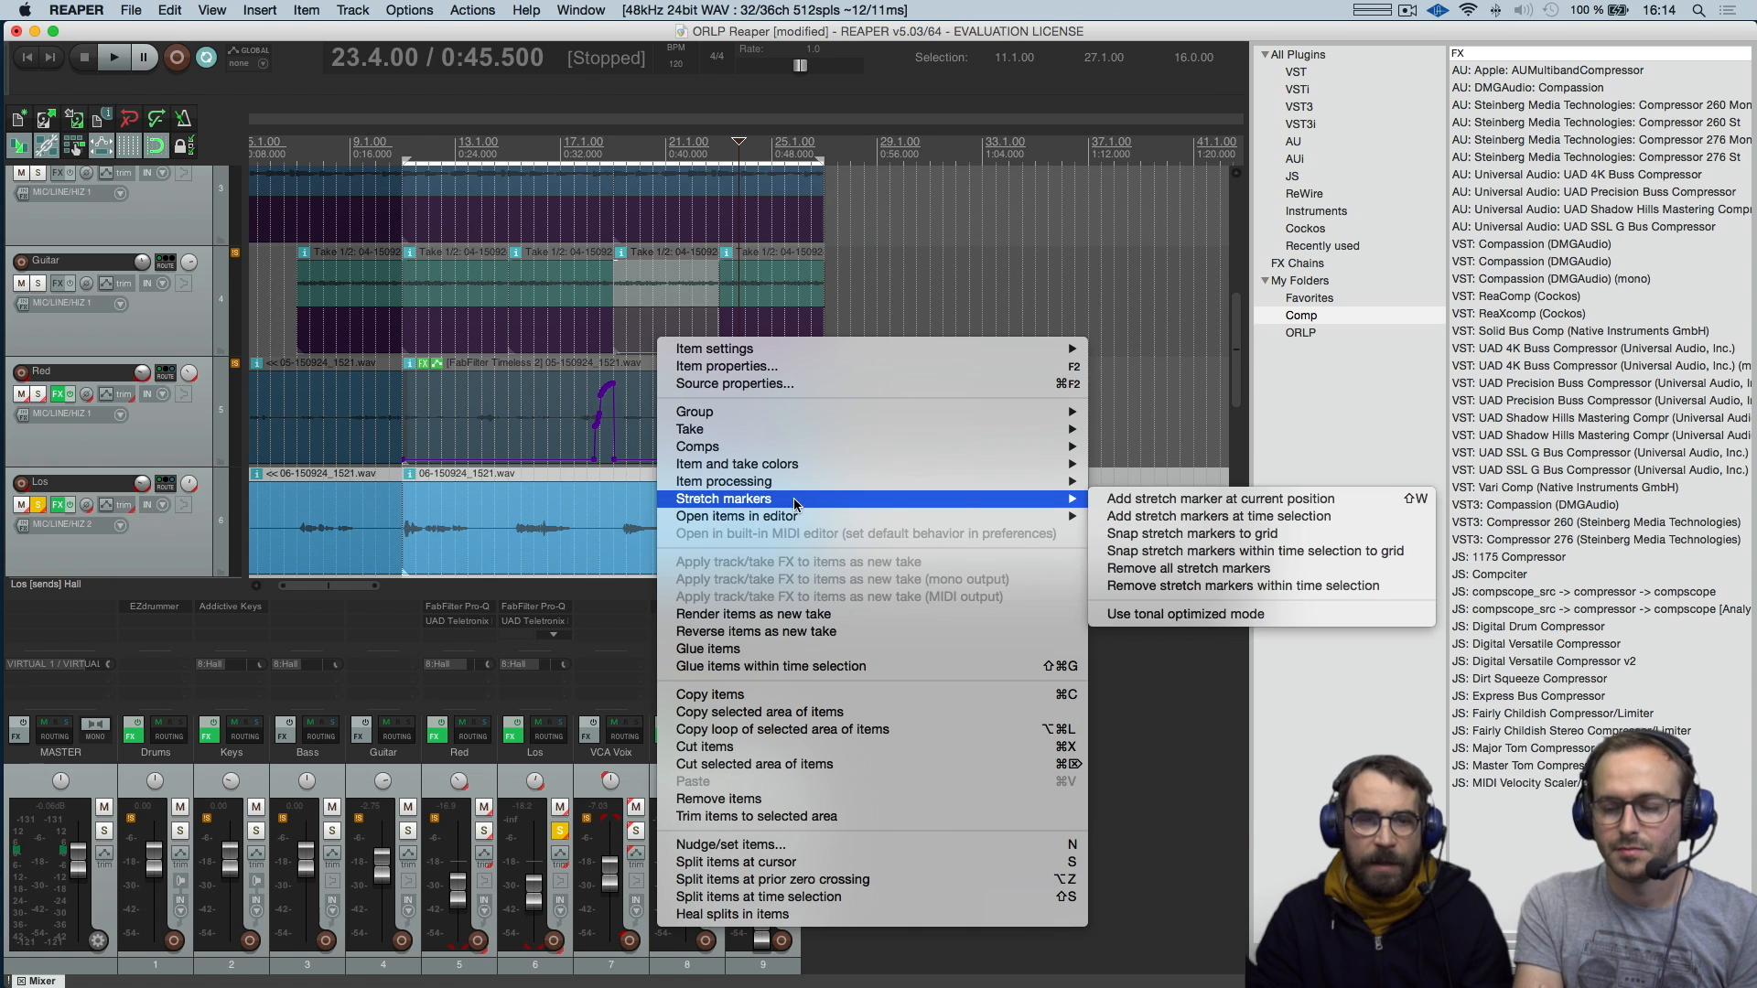
{"action": "mouse_move", "coordinate": [795, 518]}
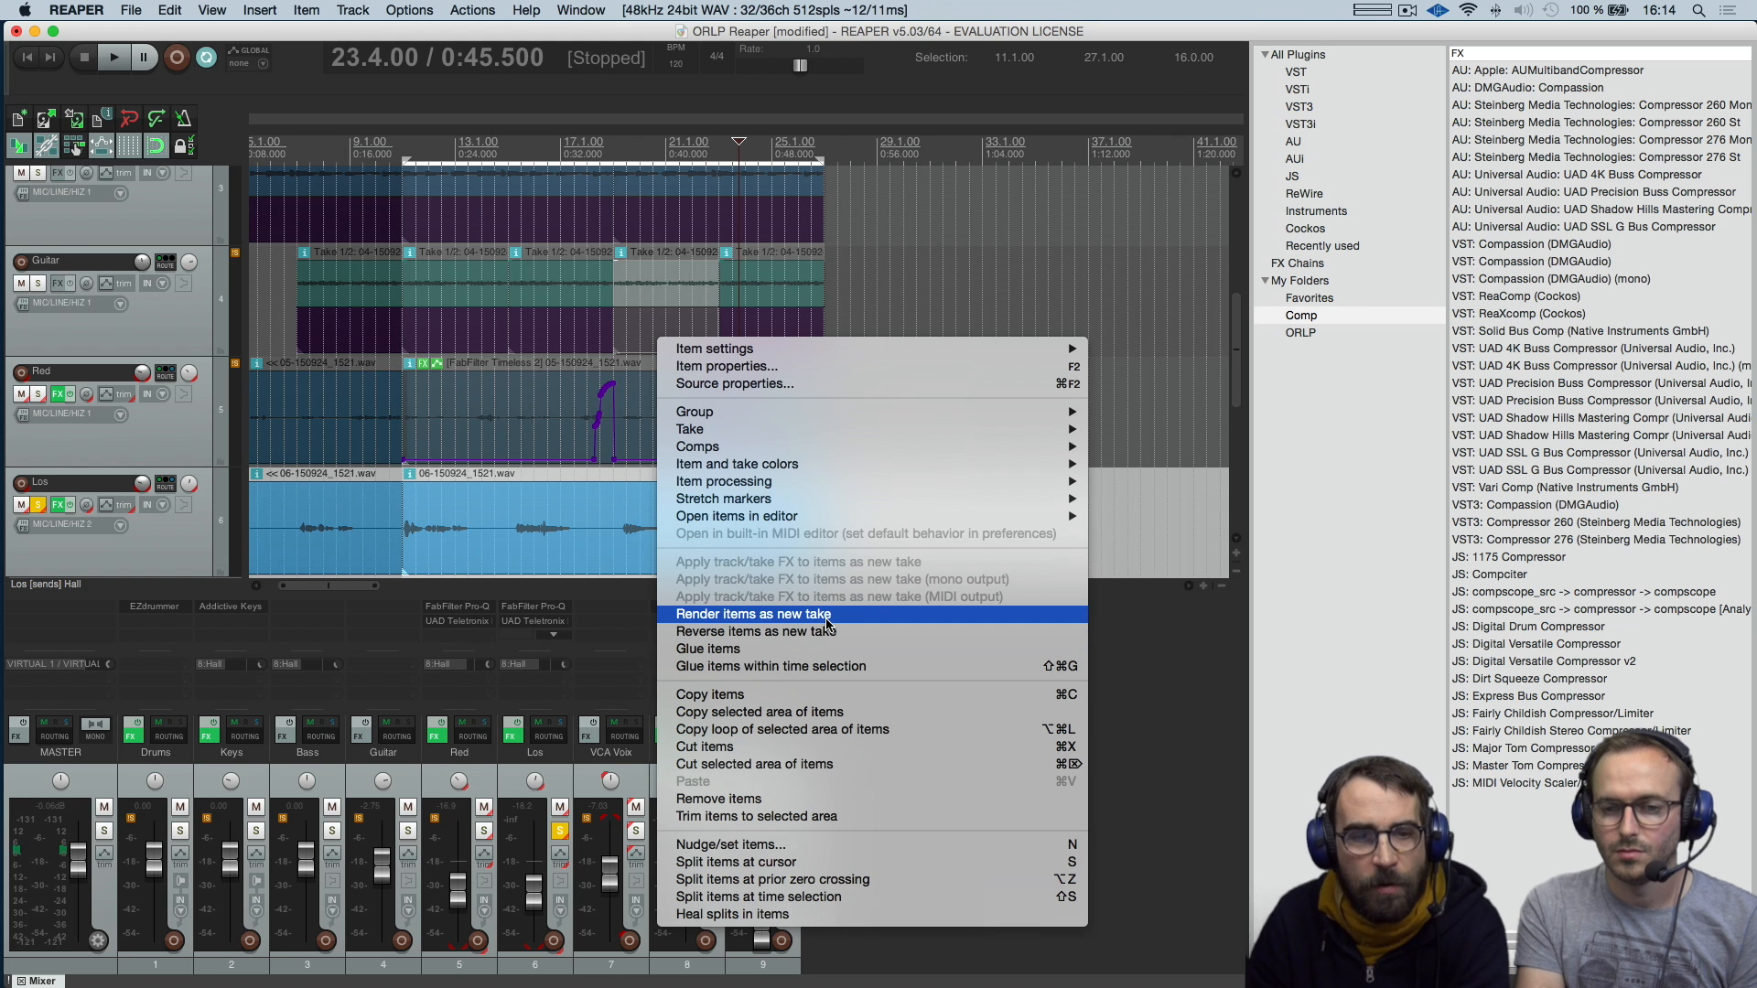
{"action": "left_click", "coordinate": [624, 524]}
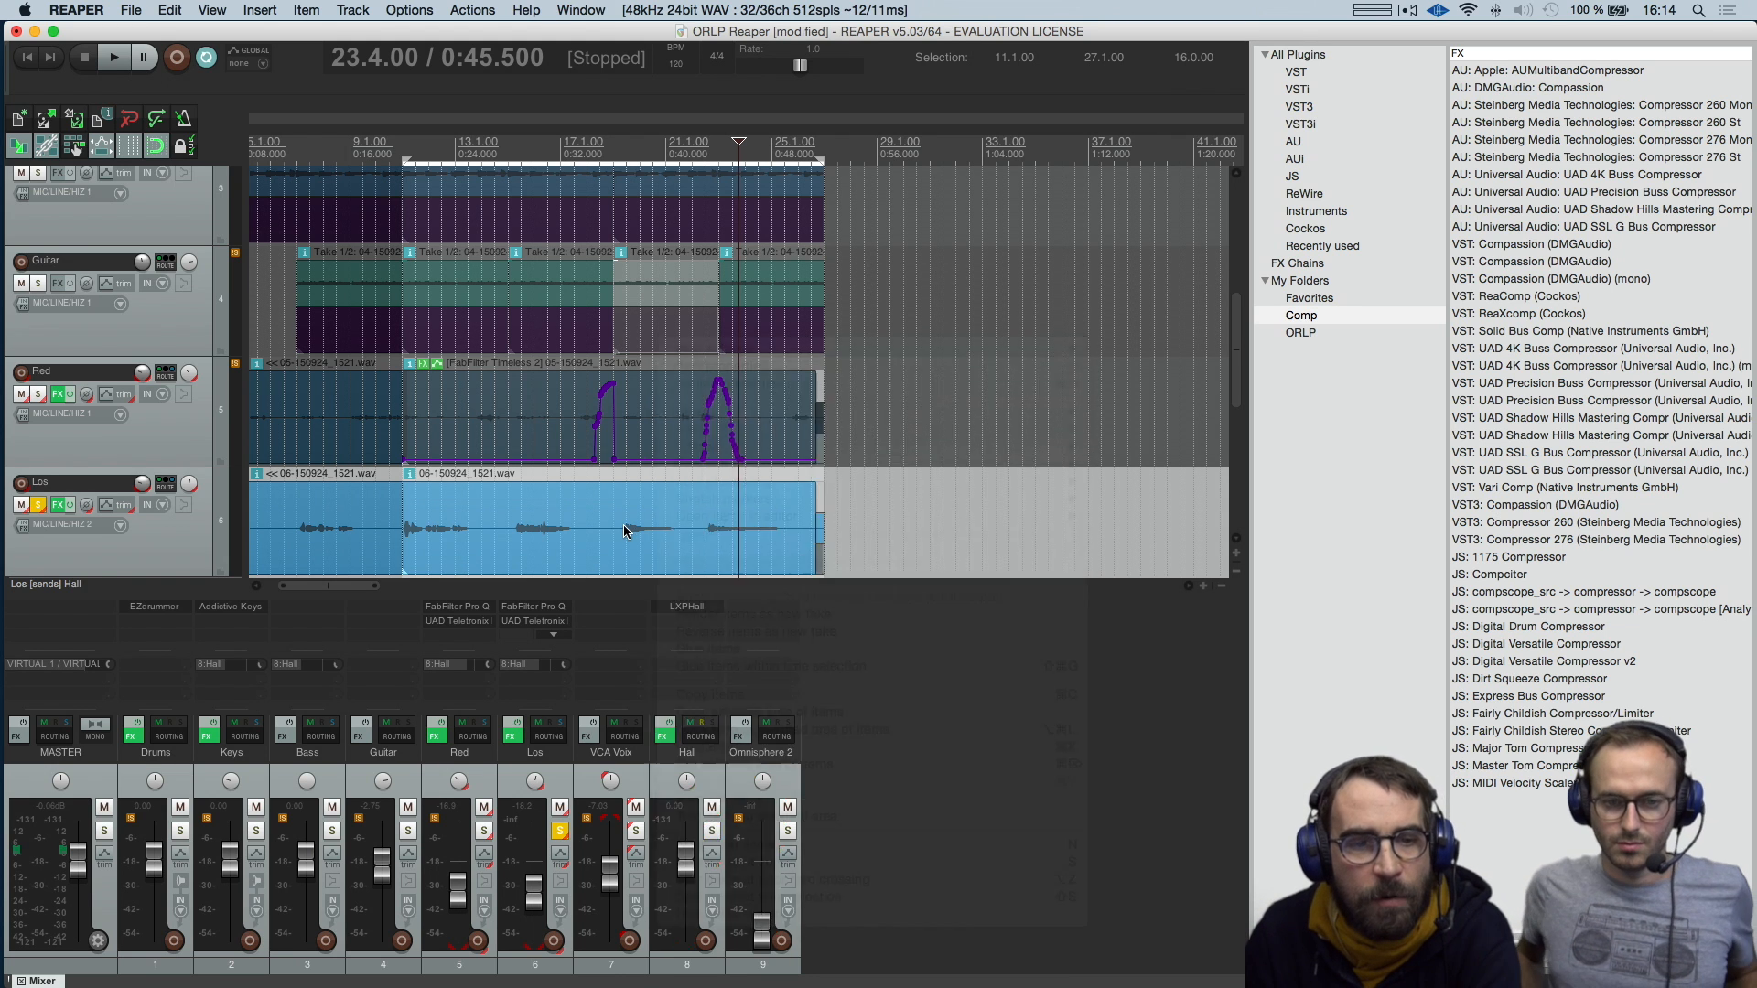
Examine the commands available for the Los track, including its MIDI track controls and track color options
{"action": "right_click", "coordinate": [623, 524]}
{"action": "right_click", "coordinate": [168, 556]}
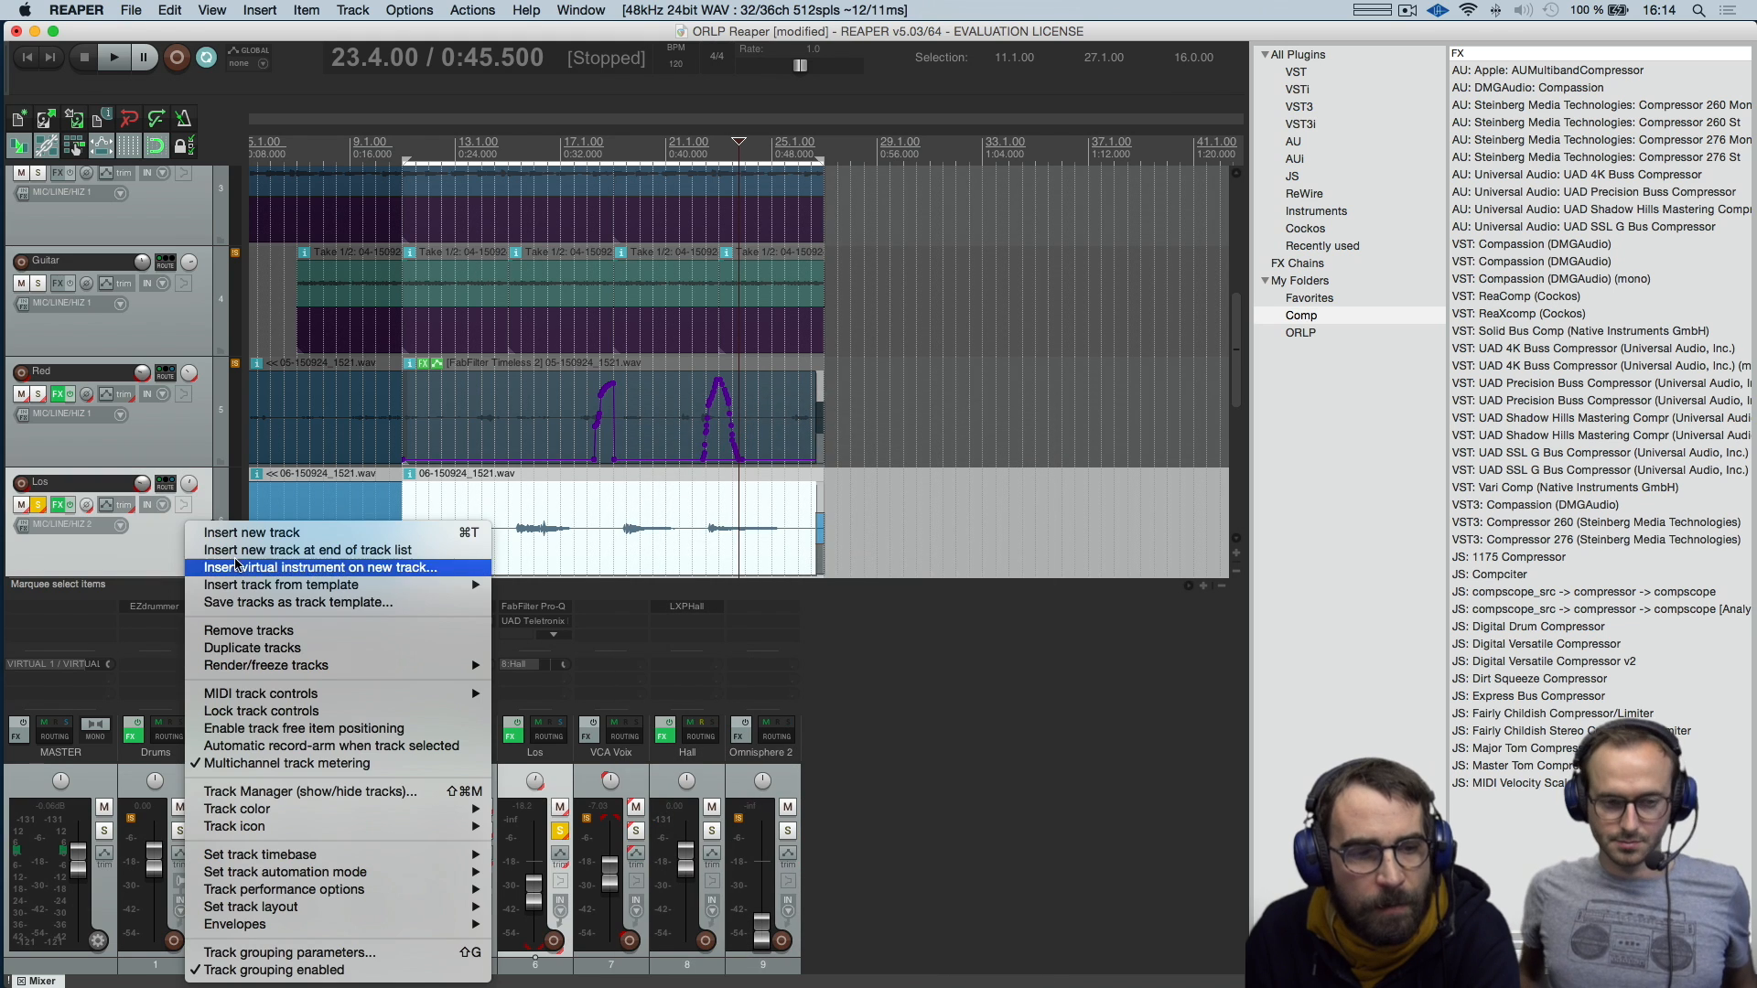
{"action": "mouse_move", "coordinate": [291, 701]}
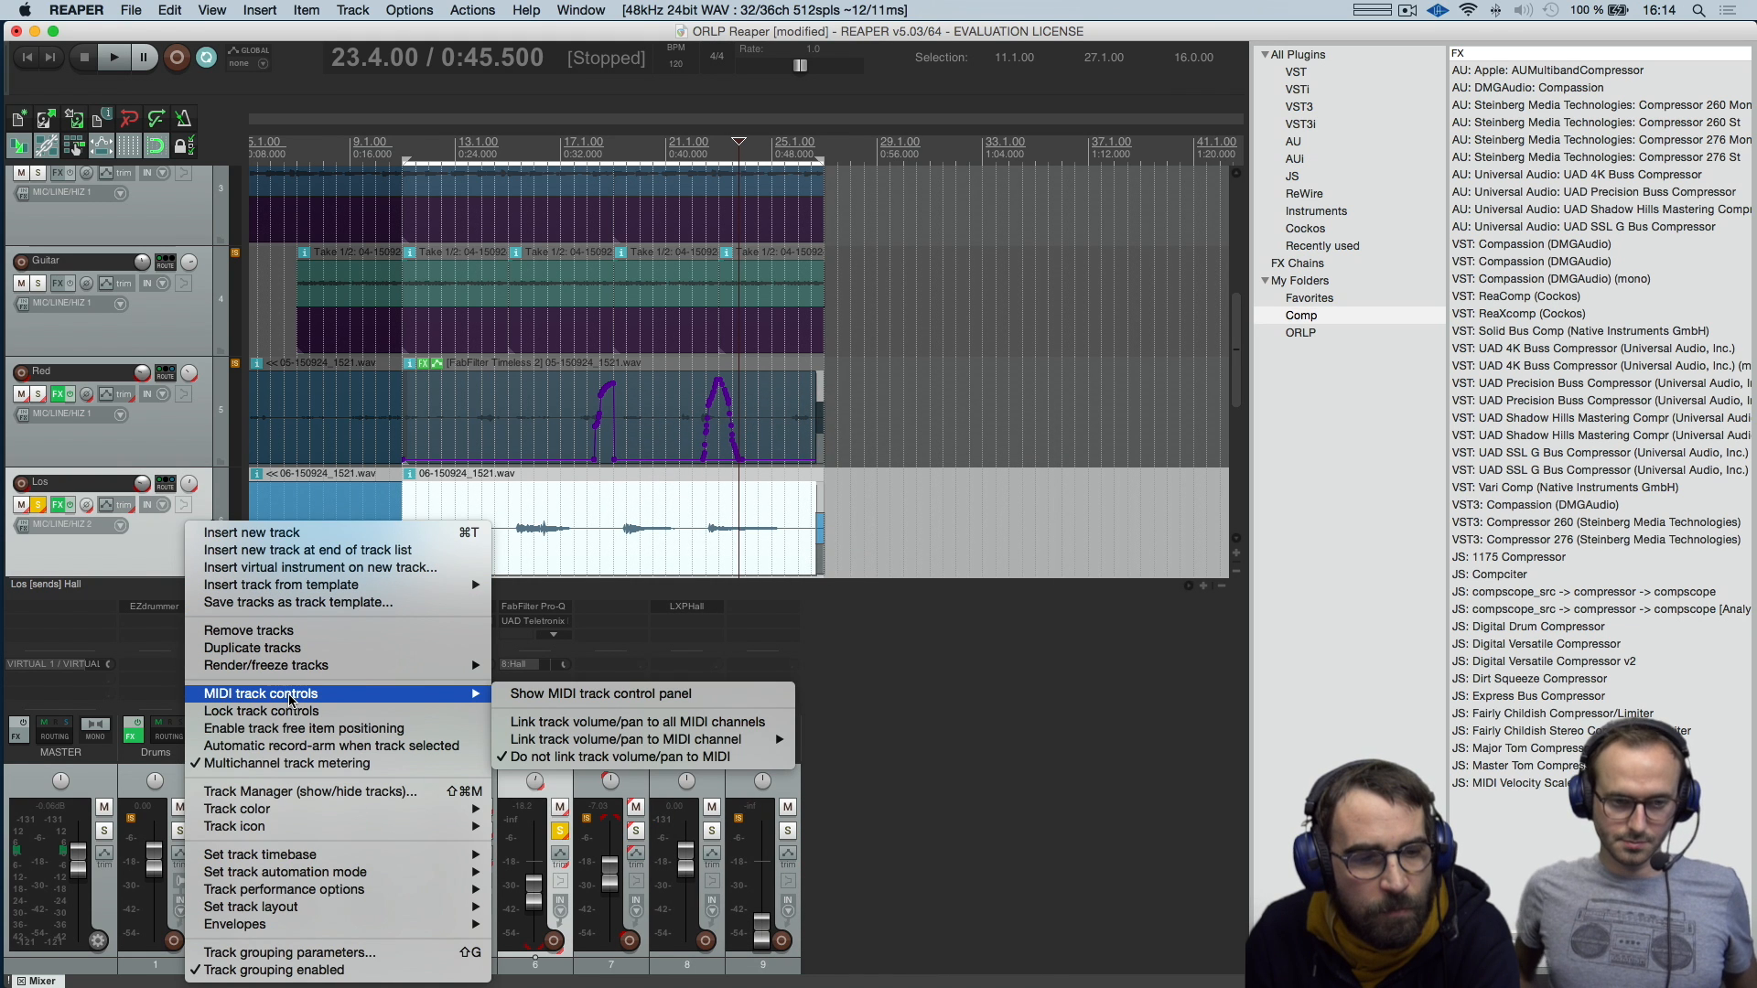
{"action": "mouse_move", "coordinate": [312, 815]}
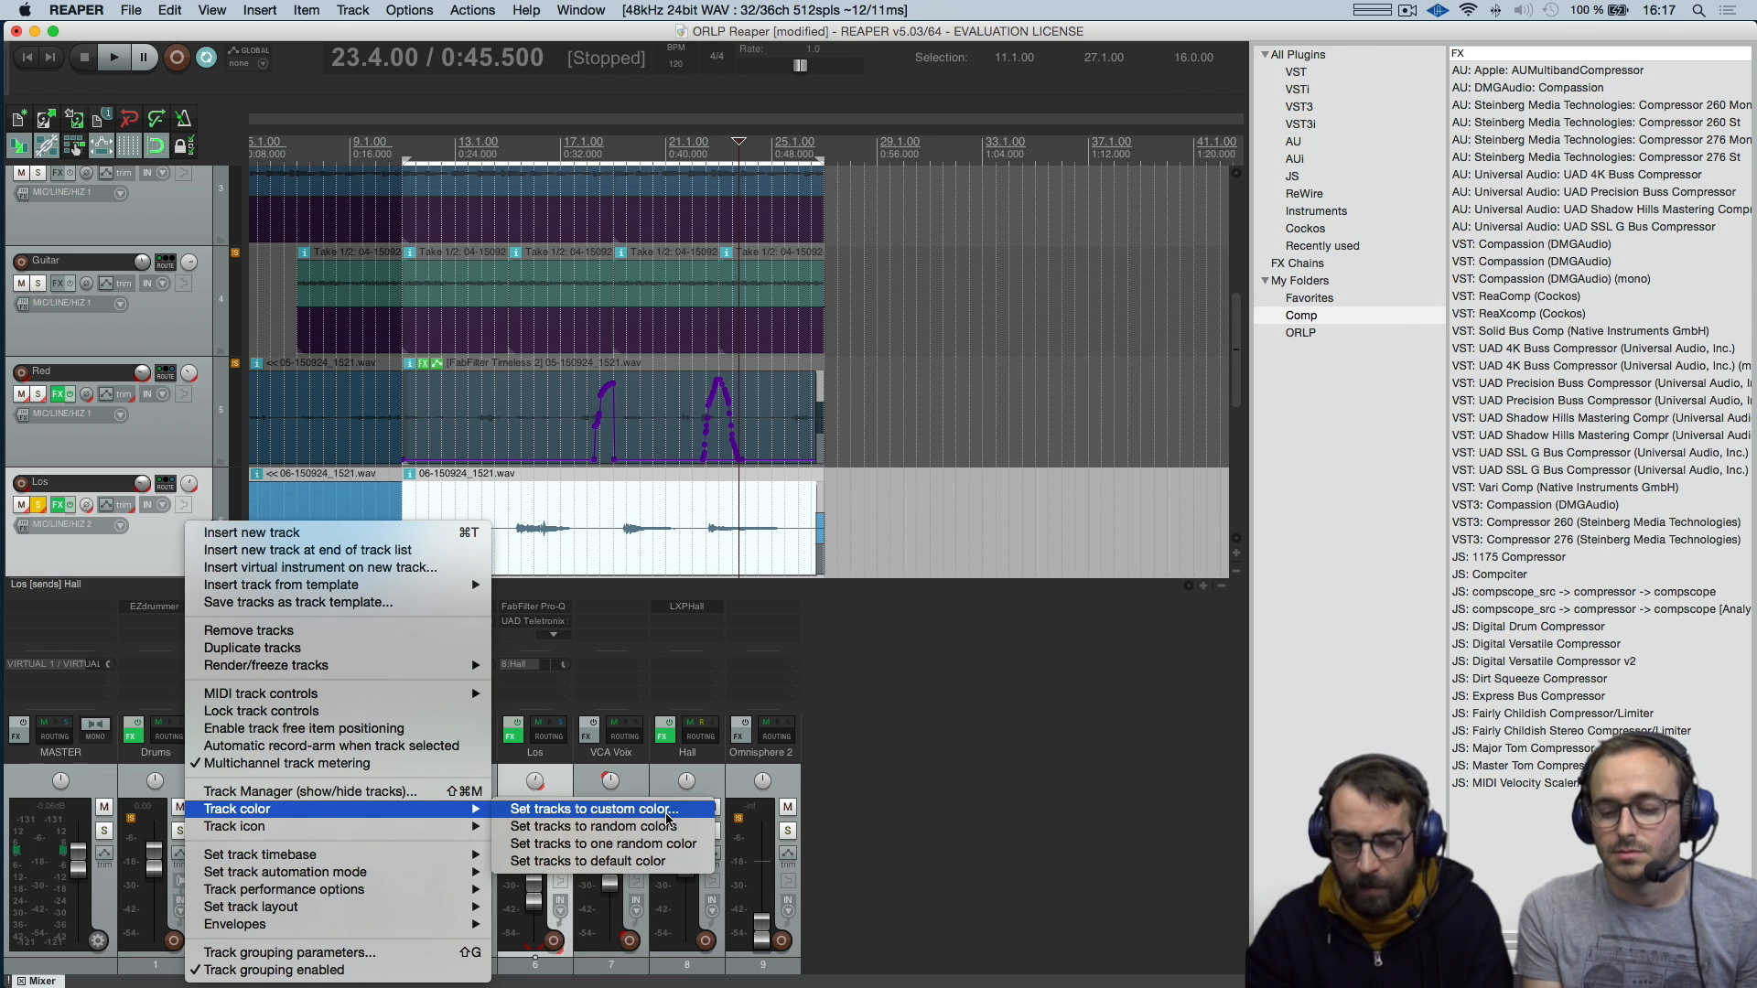
{"action": "left_click", "coordinate": [910, 690]}
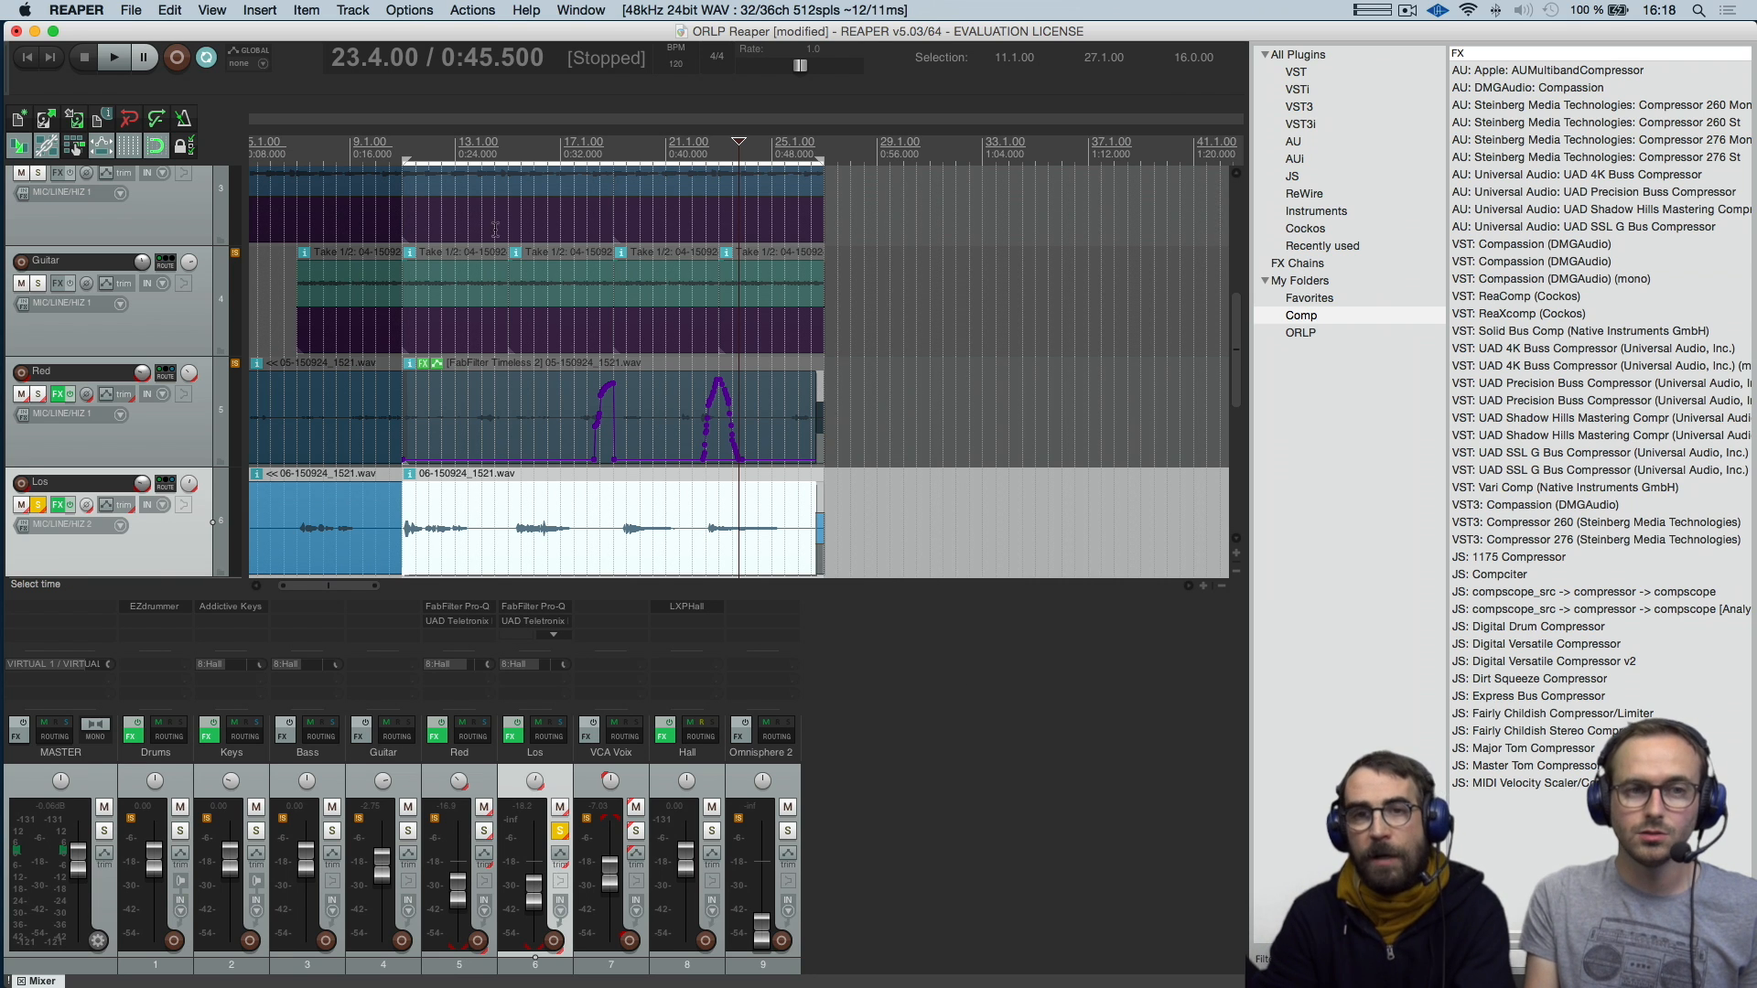
Insert a new track below the Los track and remove it again
{"action": "left_click", "coordinate": [352, 10]}
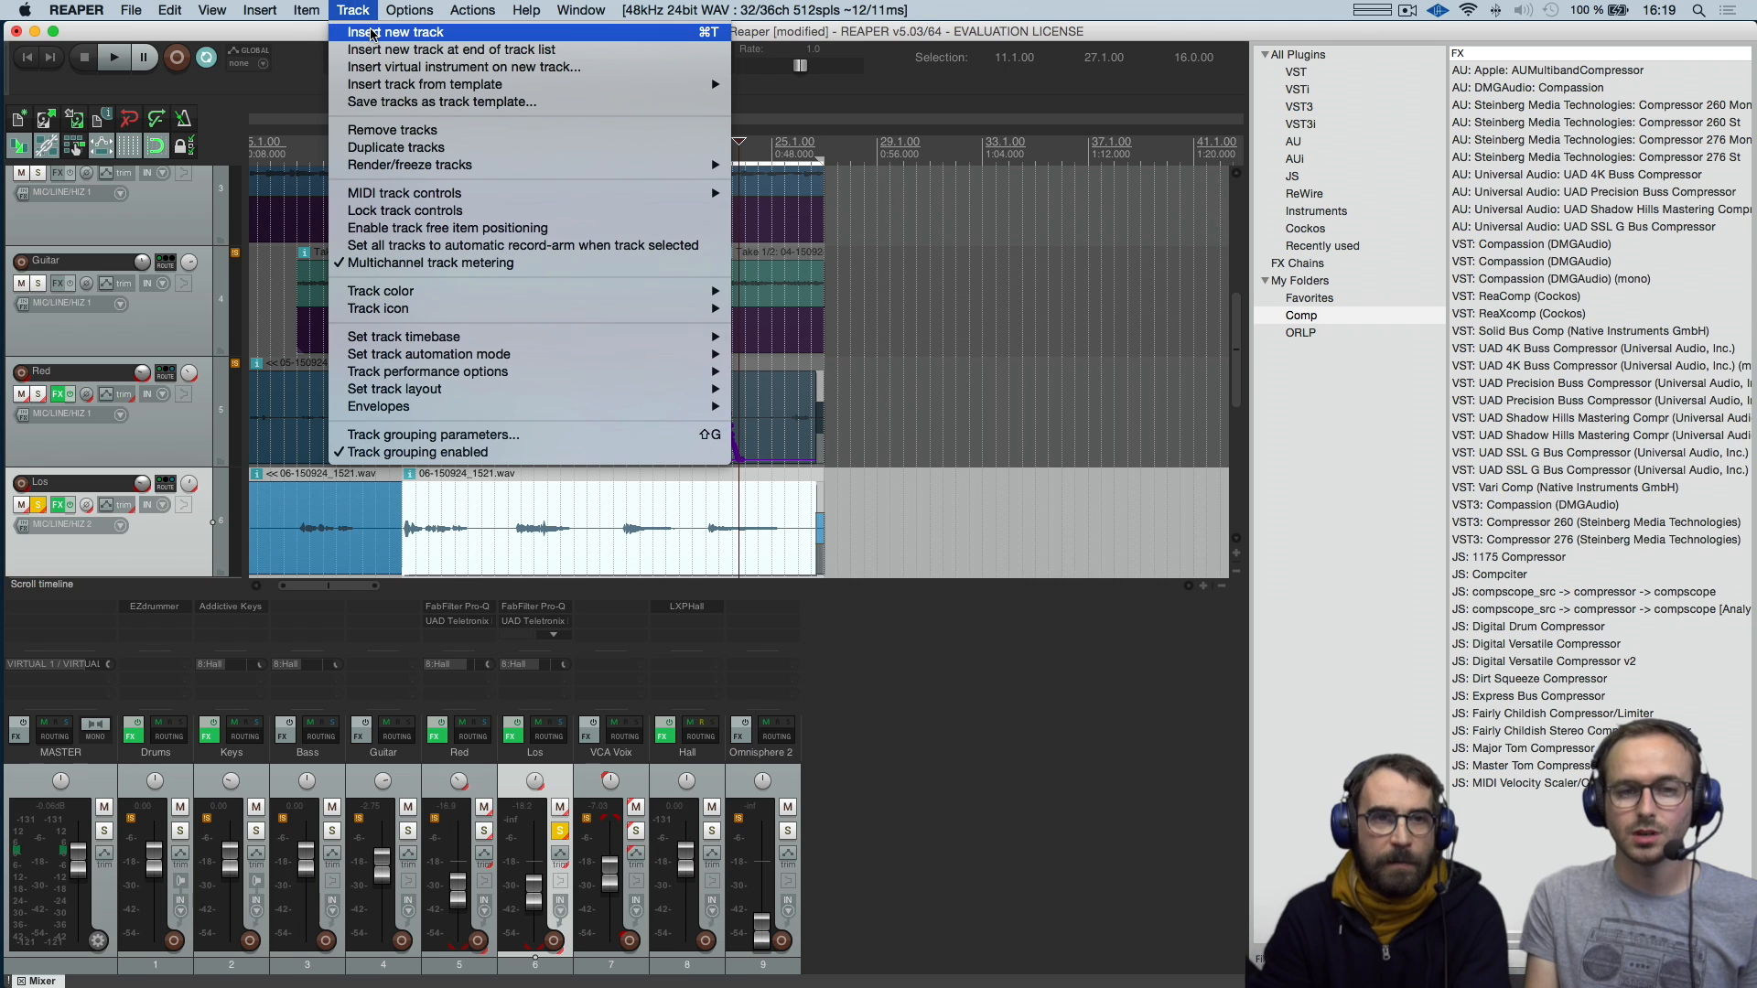
{"action": "left_click", "coordinate": [372, 34]}
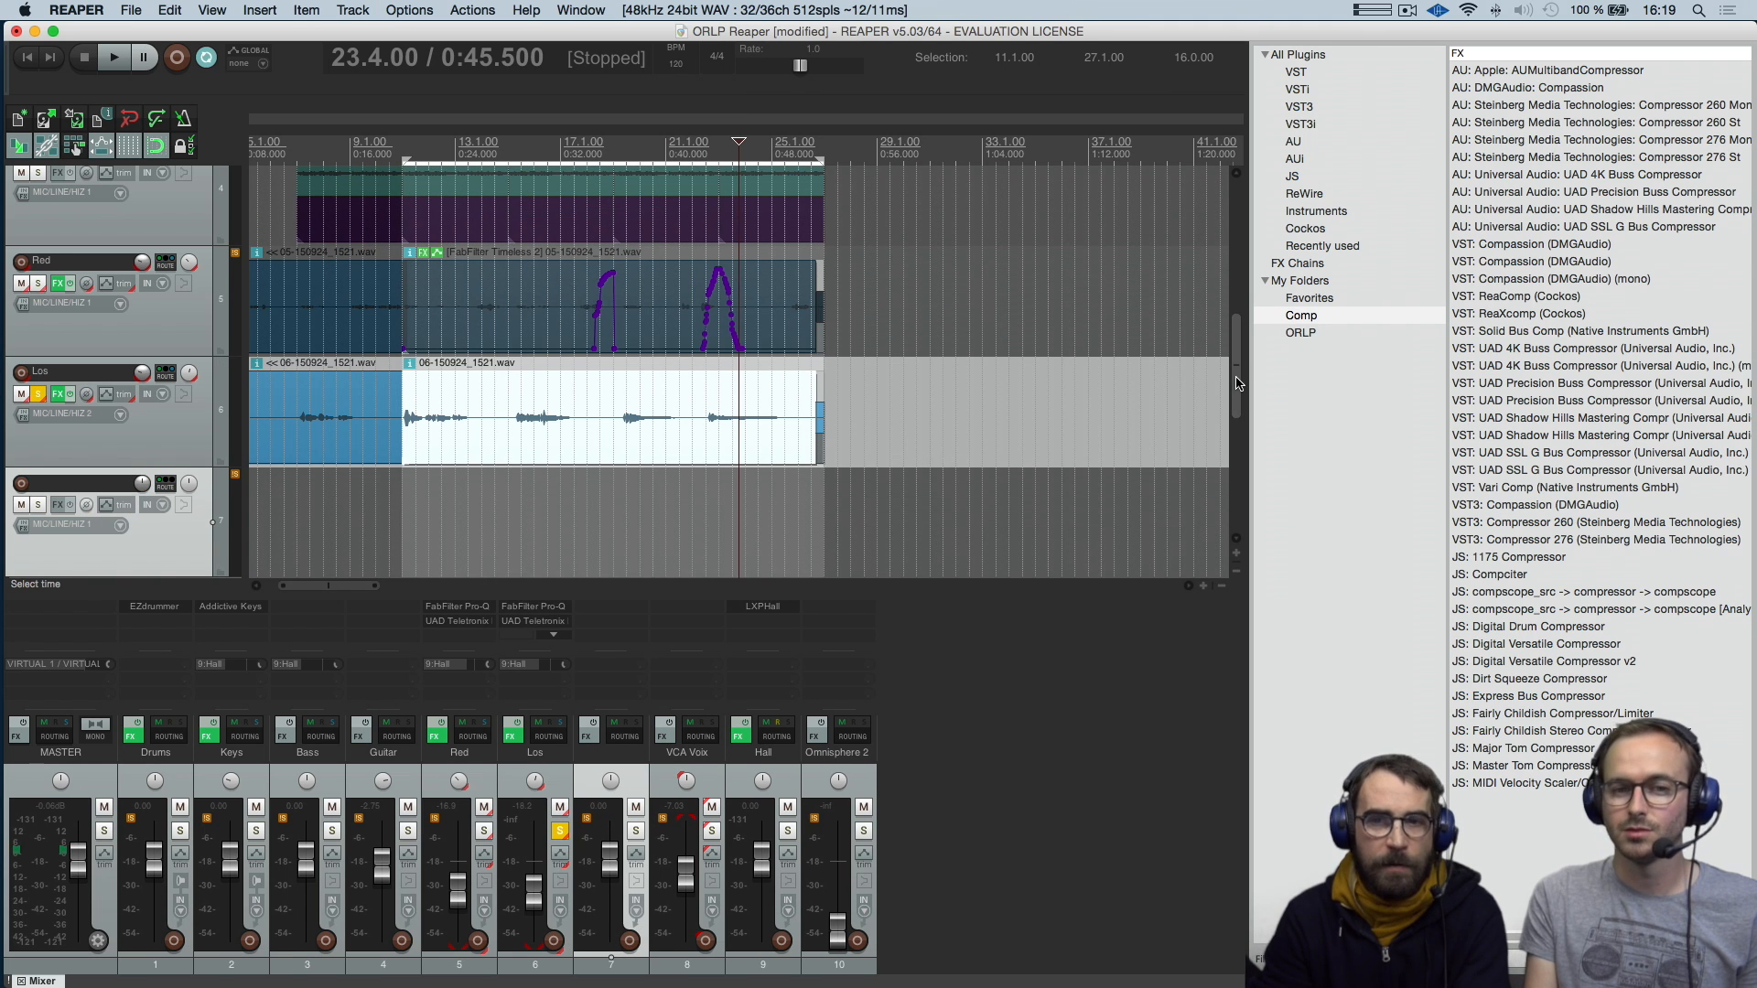
{"action": "scroll", "coordinate": [1235, 366], "scroll_direction": "down", "scroll_amount": 2}
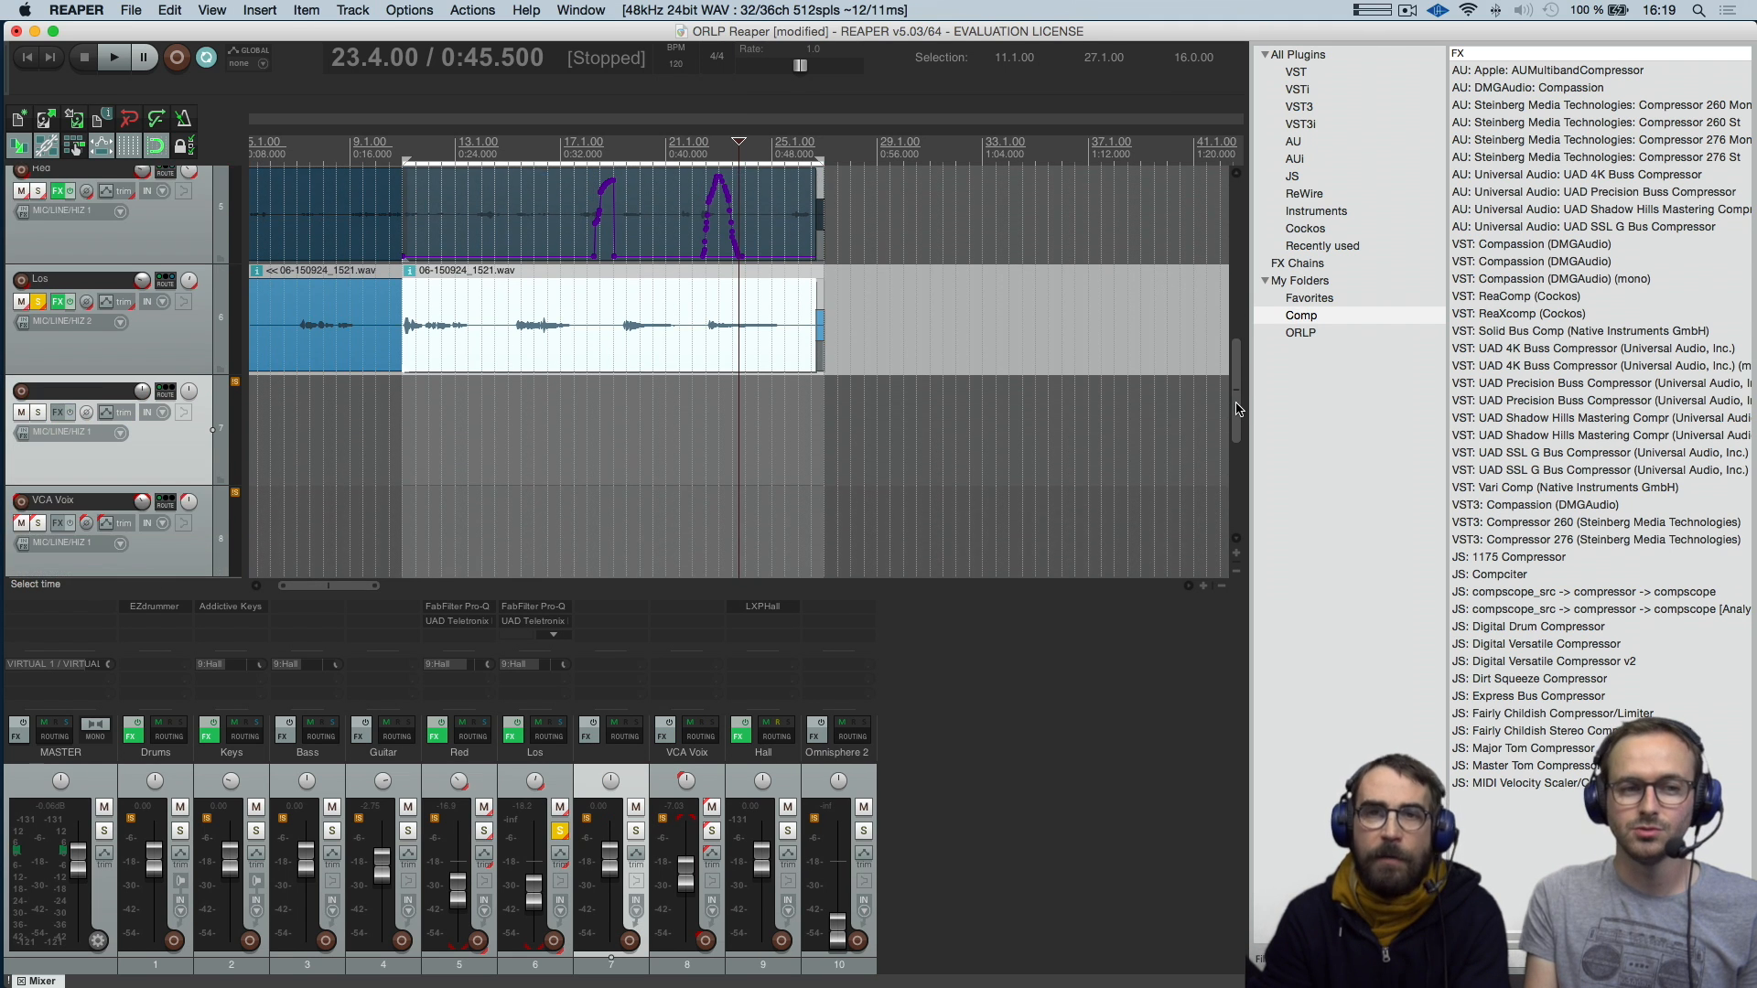
{"action": "right_click", "coordinate": [182, 470]}
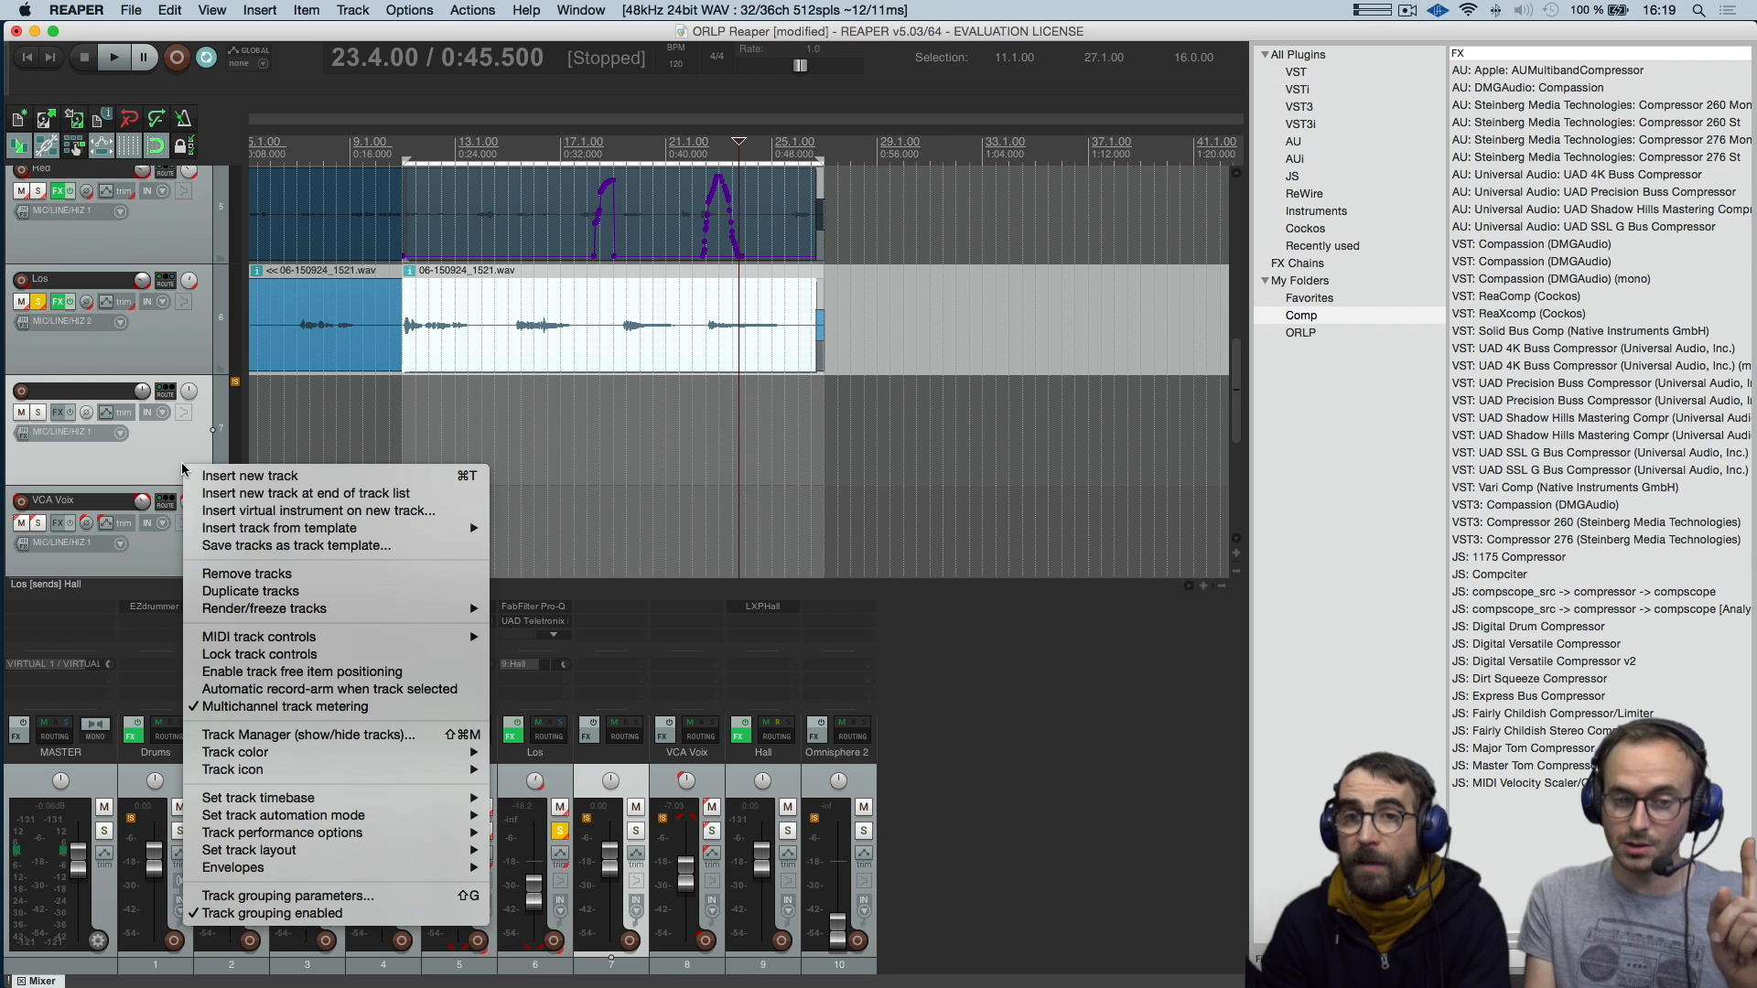
{"action": "left_click", "coordinate": [225, 577]}
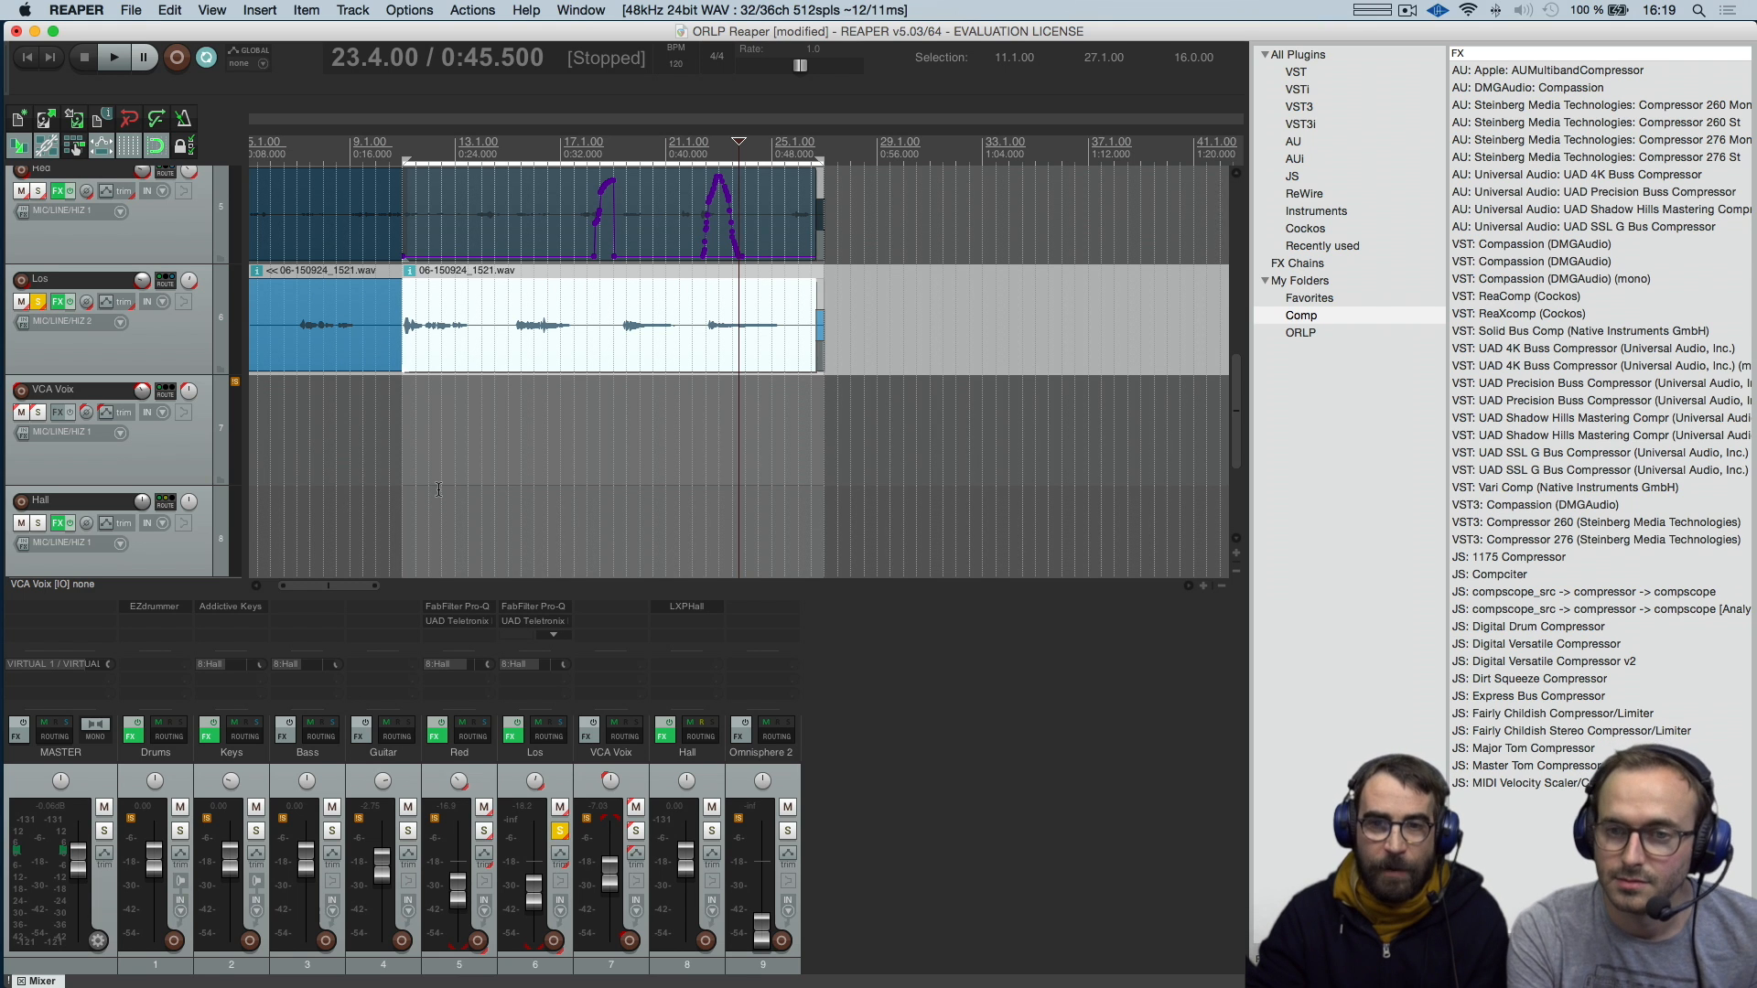
Play the project from its start with the Los track still soloed, and stop playback
{"action": "left_click_drag", "start_coordinate": [1239, 423], "coordinate": [1265, 225]}
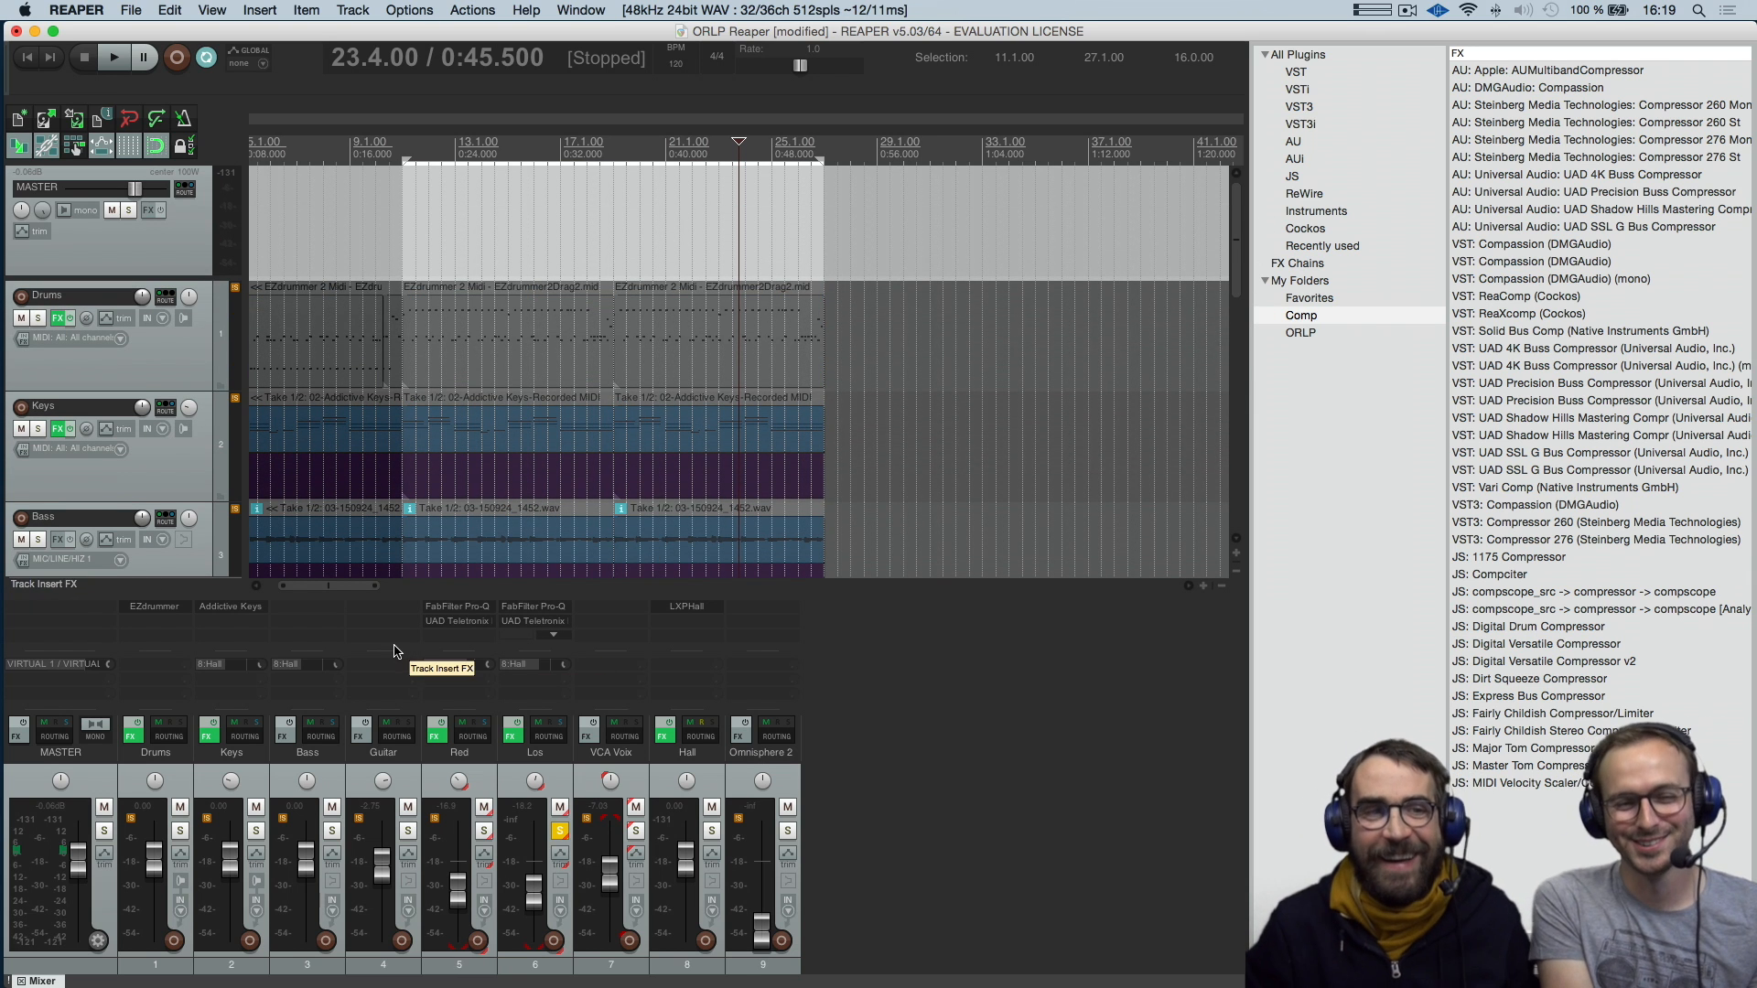
{"action": "left_click", "coordinate": [30, 59]}
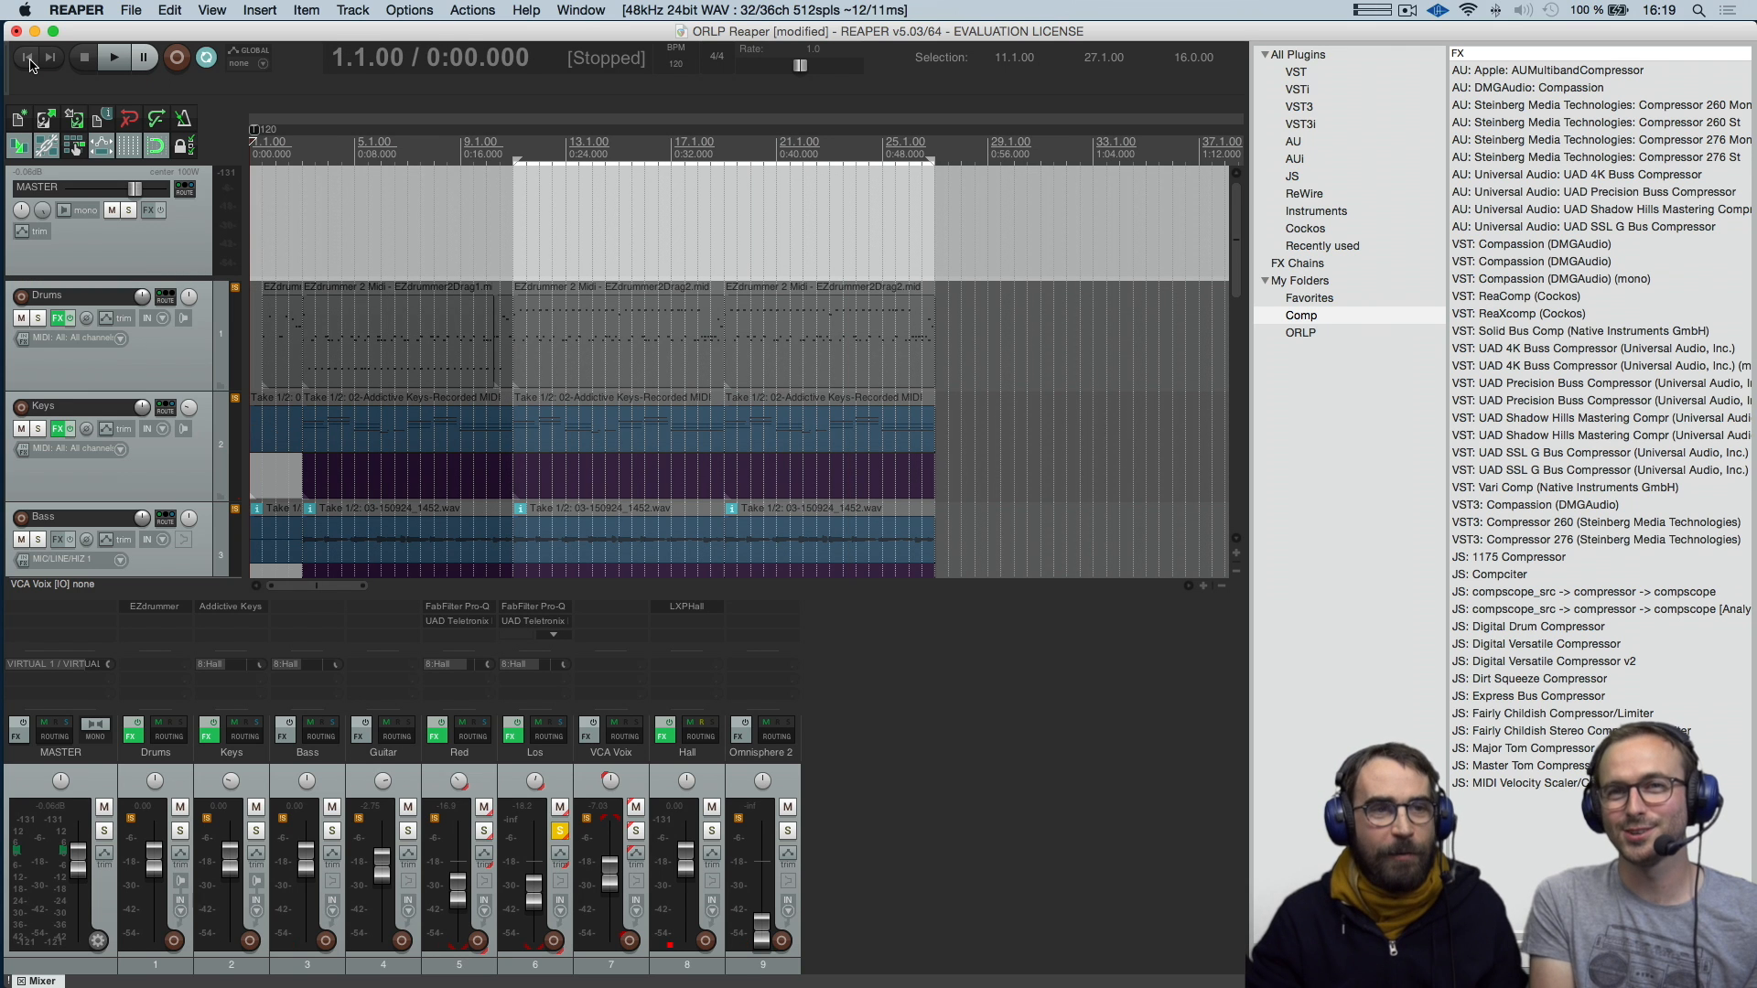
{"action": "left_click", "coordinate": [115, 59]}
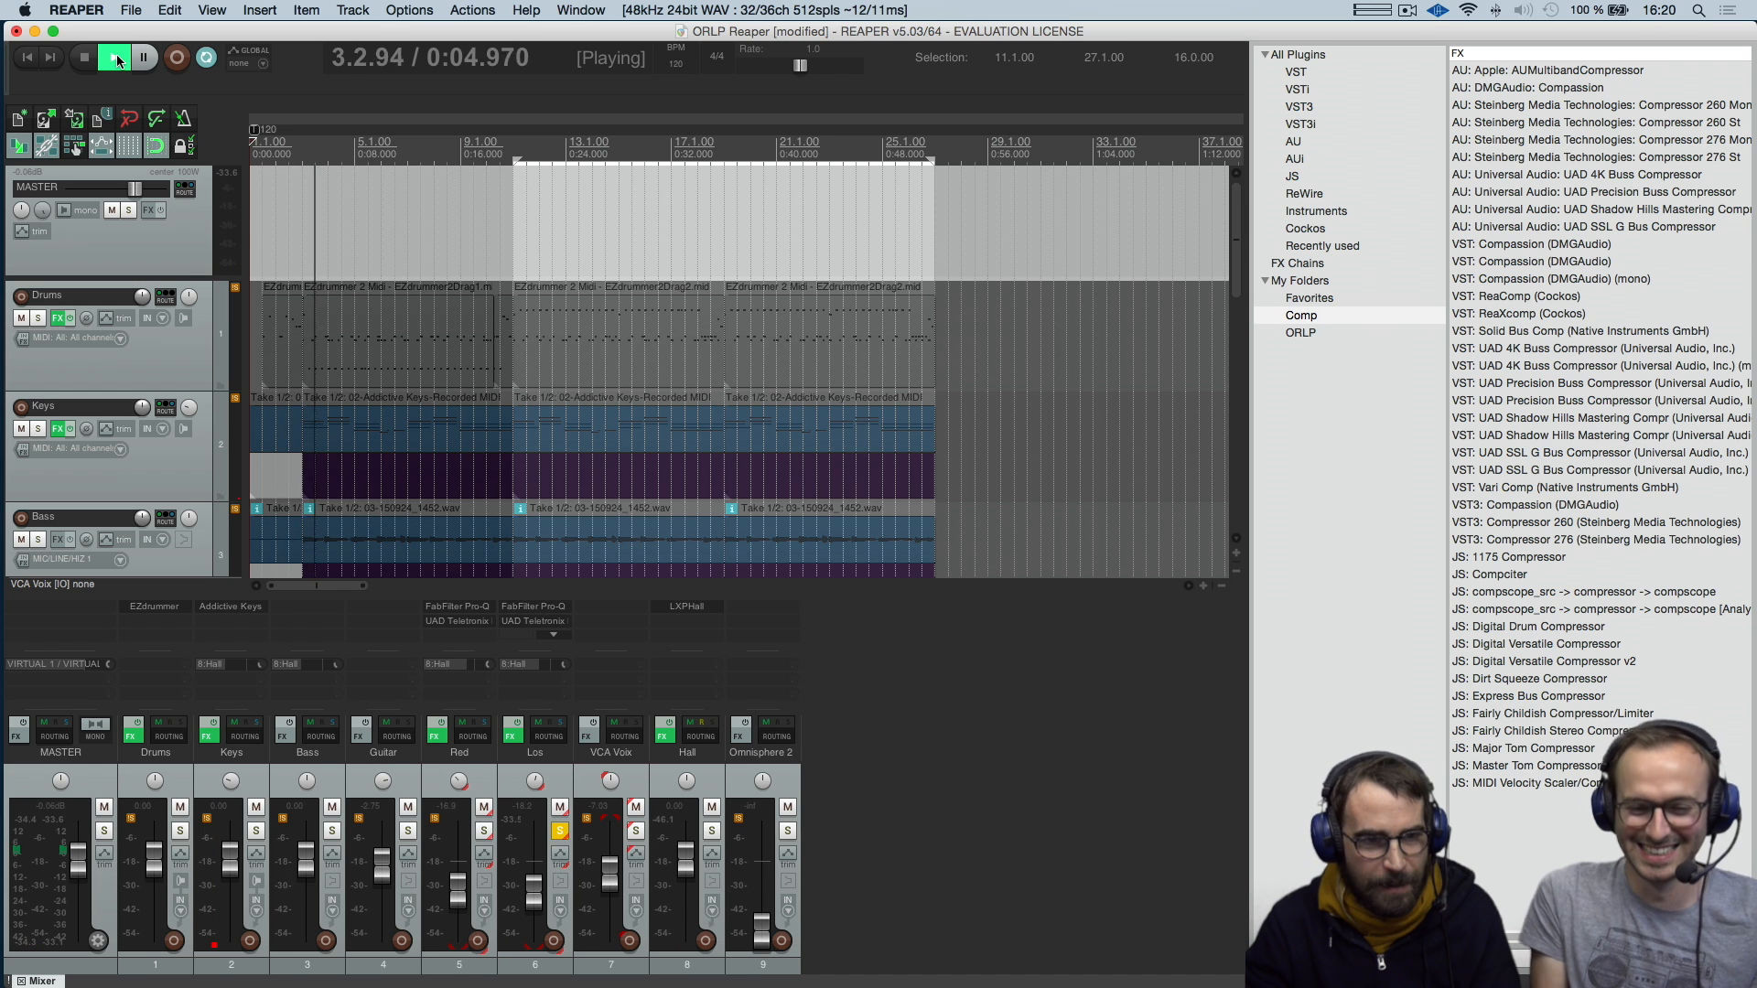
{"action": "key", "text": "space"}
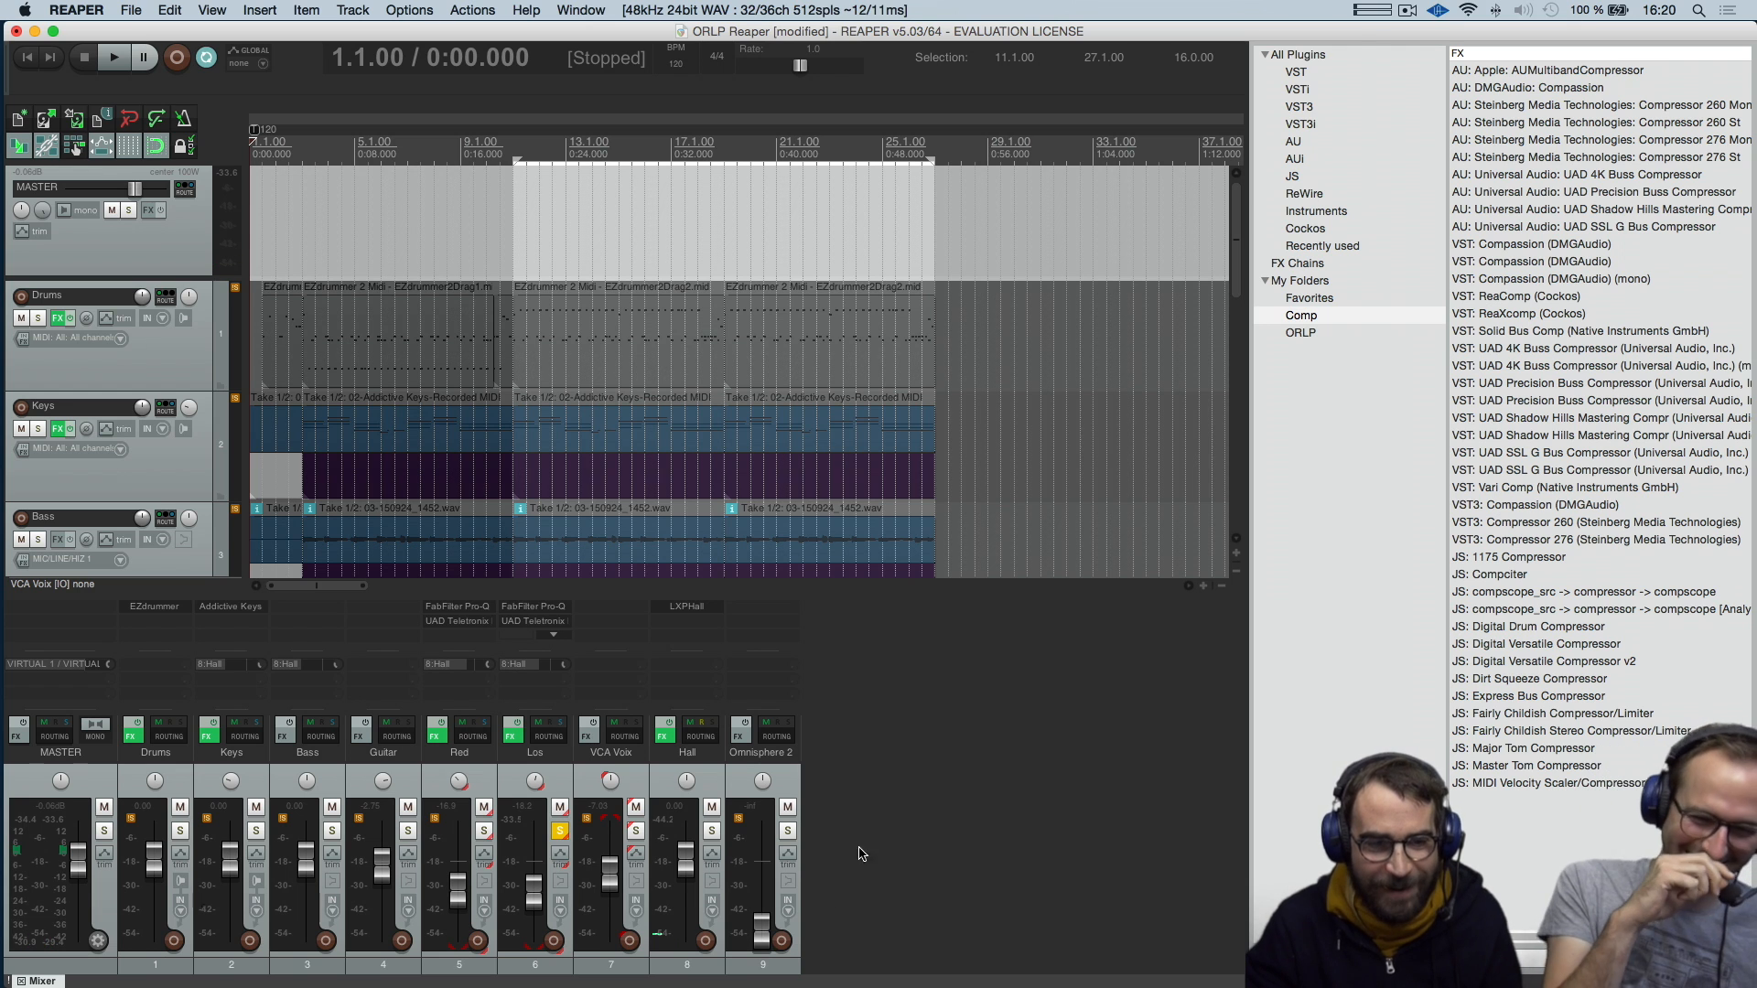
Unsolo the Los track and raise the Los and Red volume faders while the full mix plays from the project start
{"action": "left_click", "coordinate": [561, 830]}
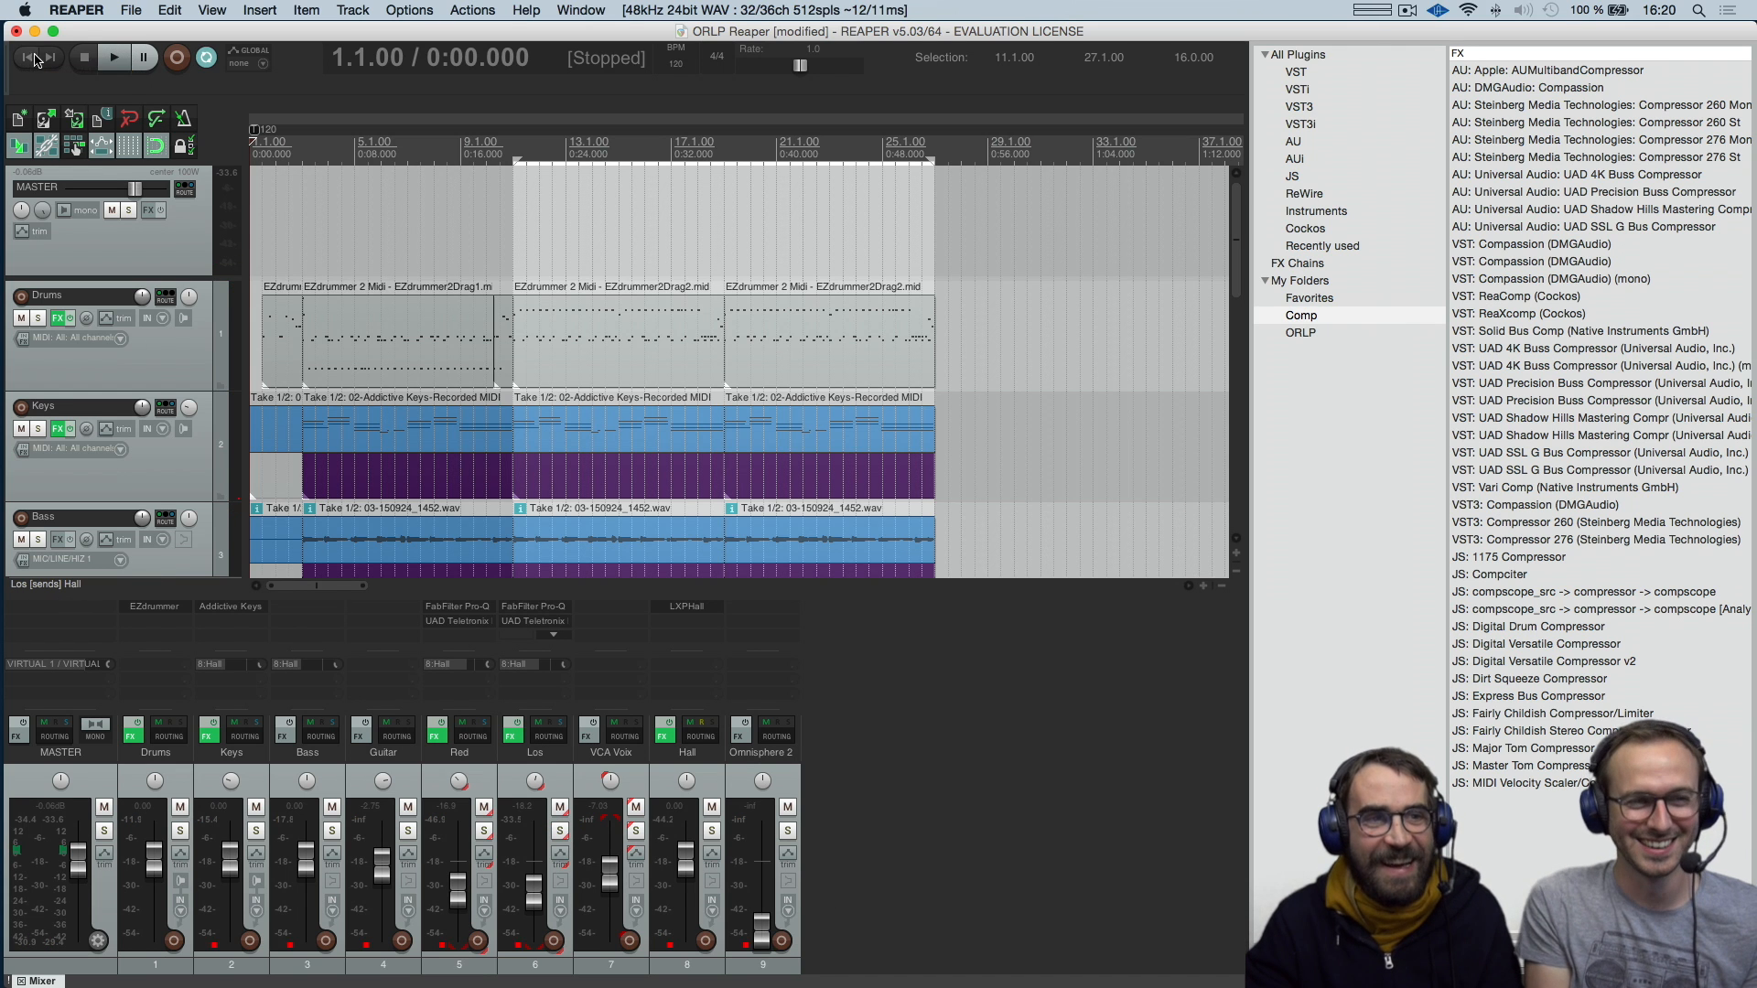
{"action": "left_click", "coordinate": [115, 55]}
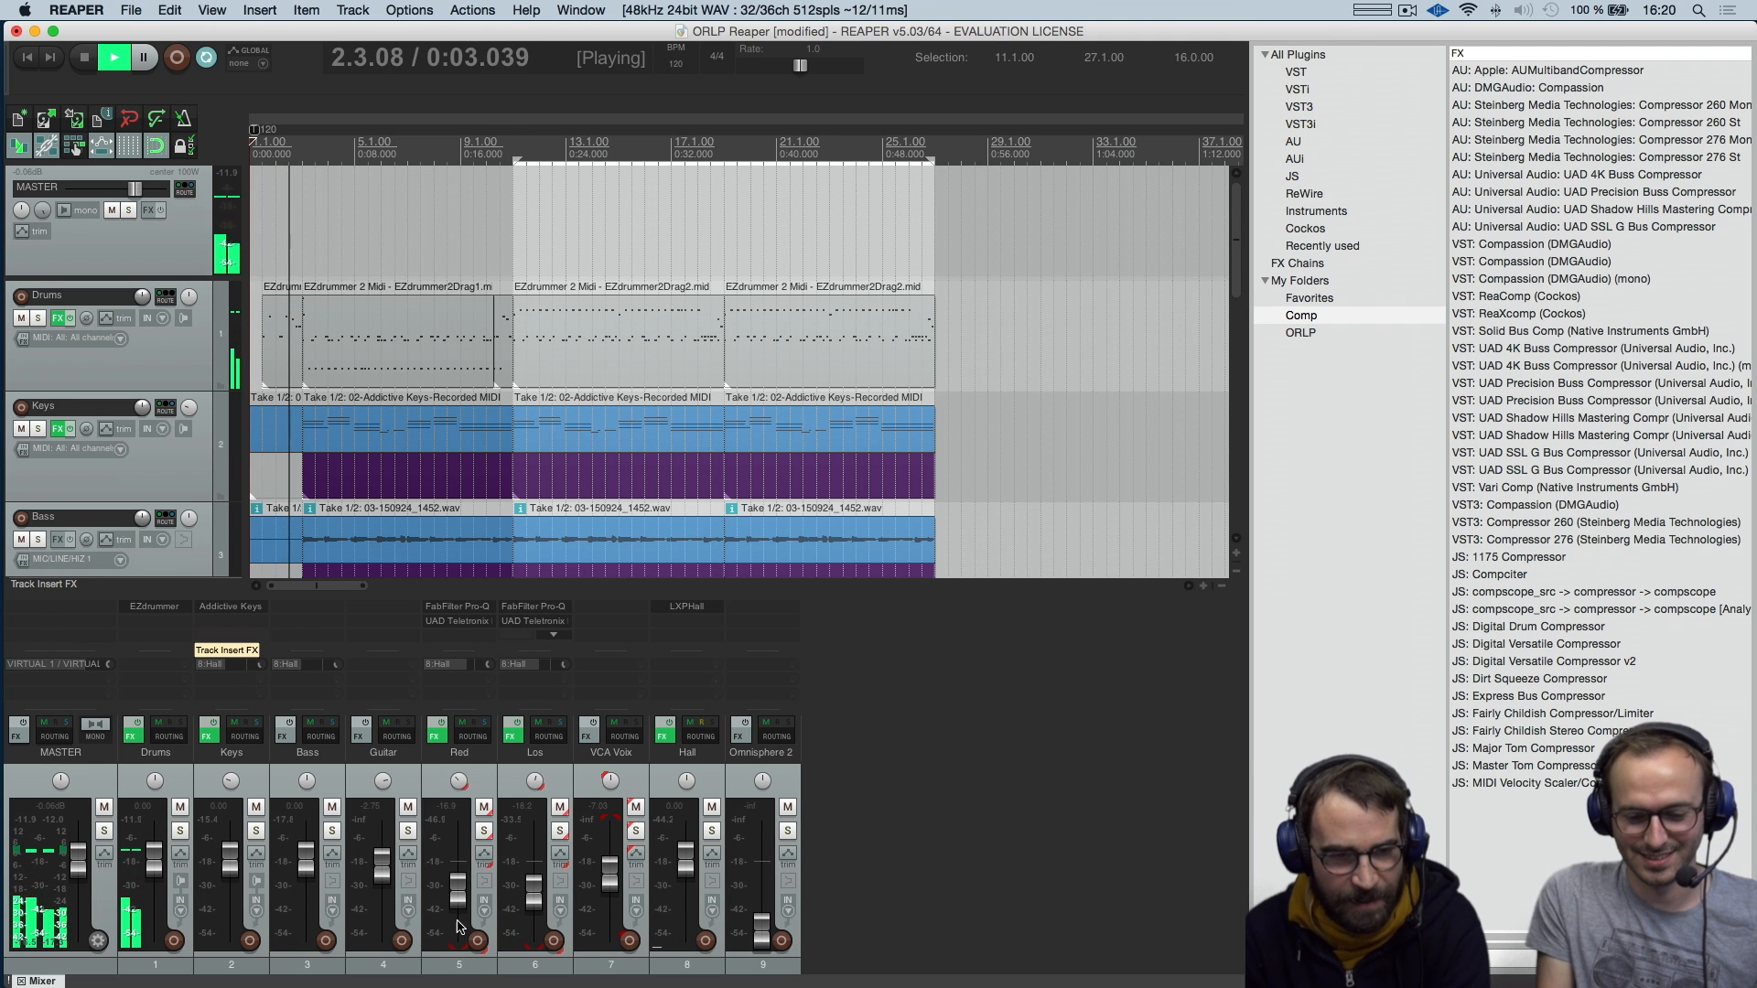
{"action": "key", "text": "super+Tab"}
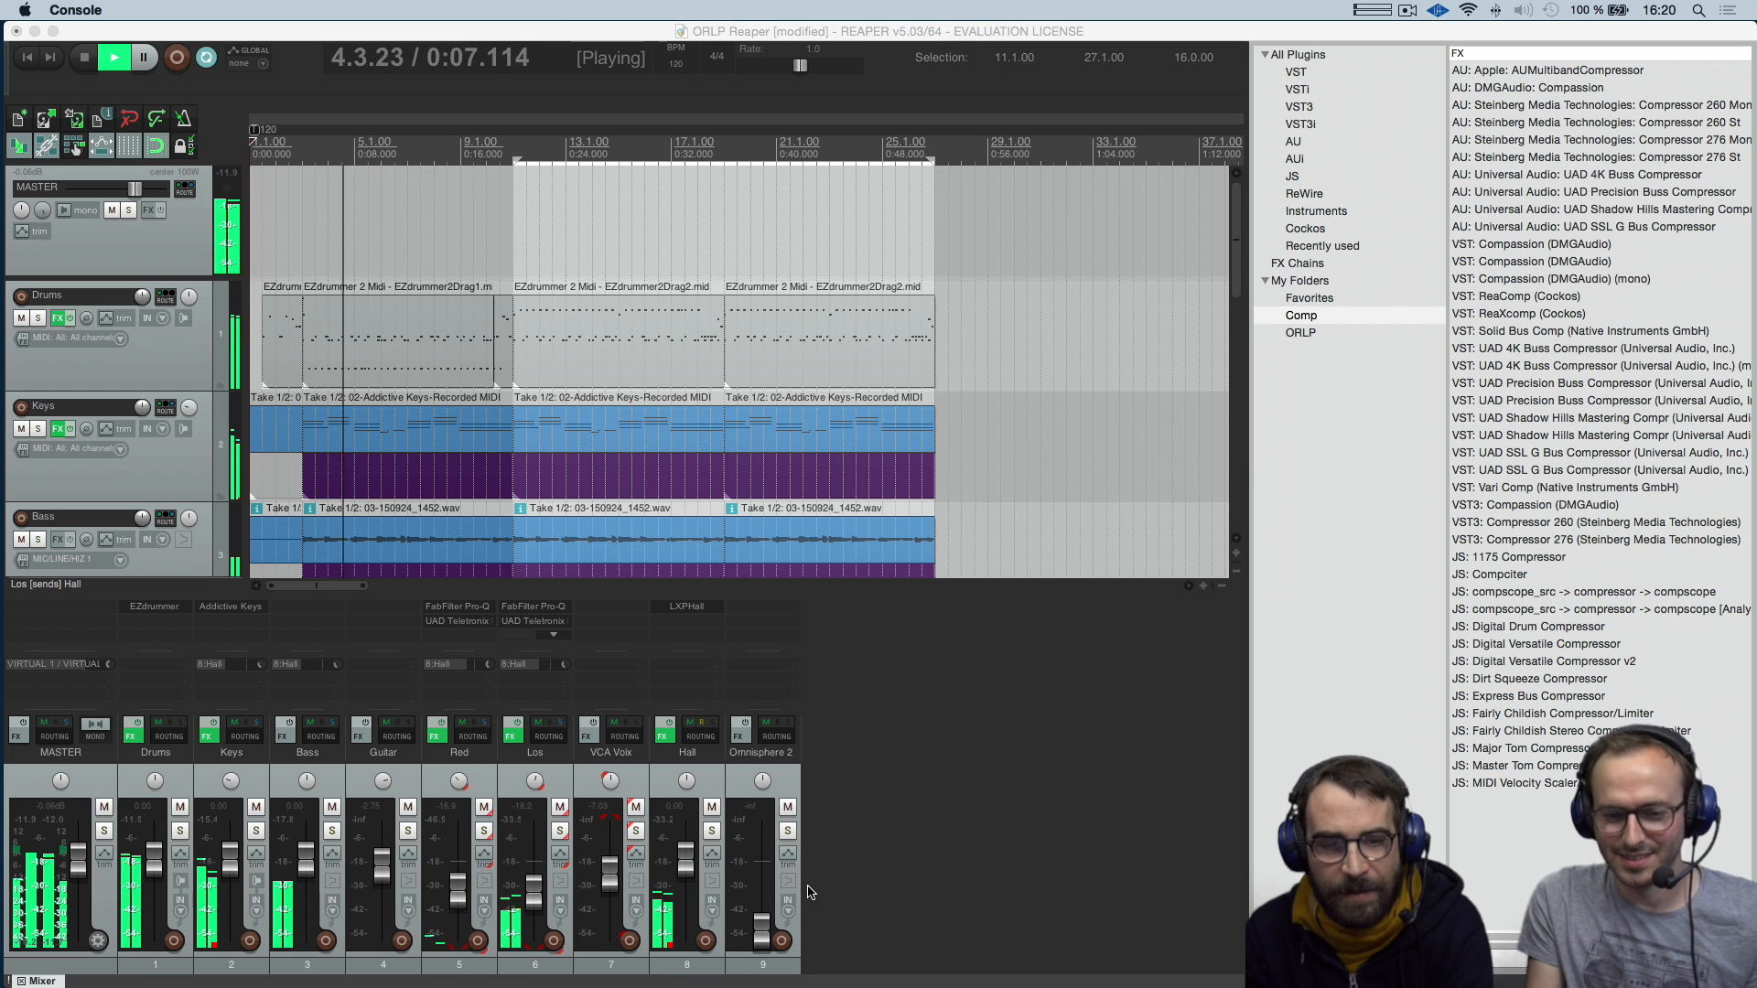
{"action": "left_click_drag", "start_coordinate": [543, 908], "coordinate": [457, 877]}
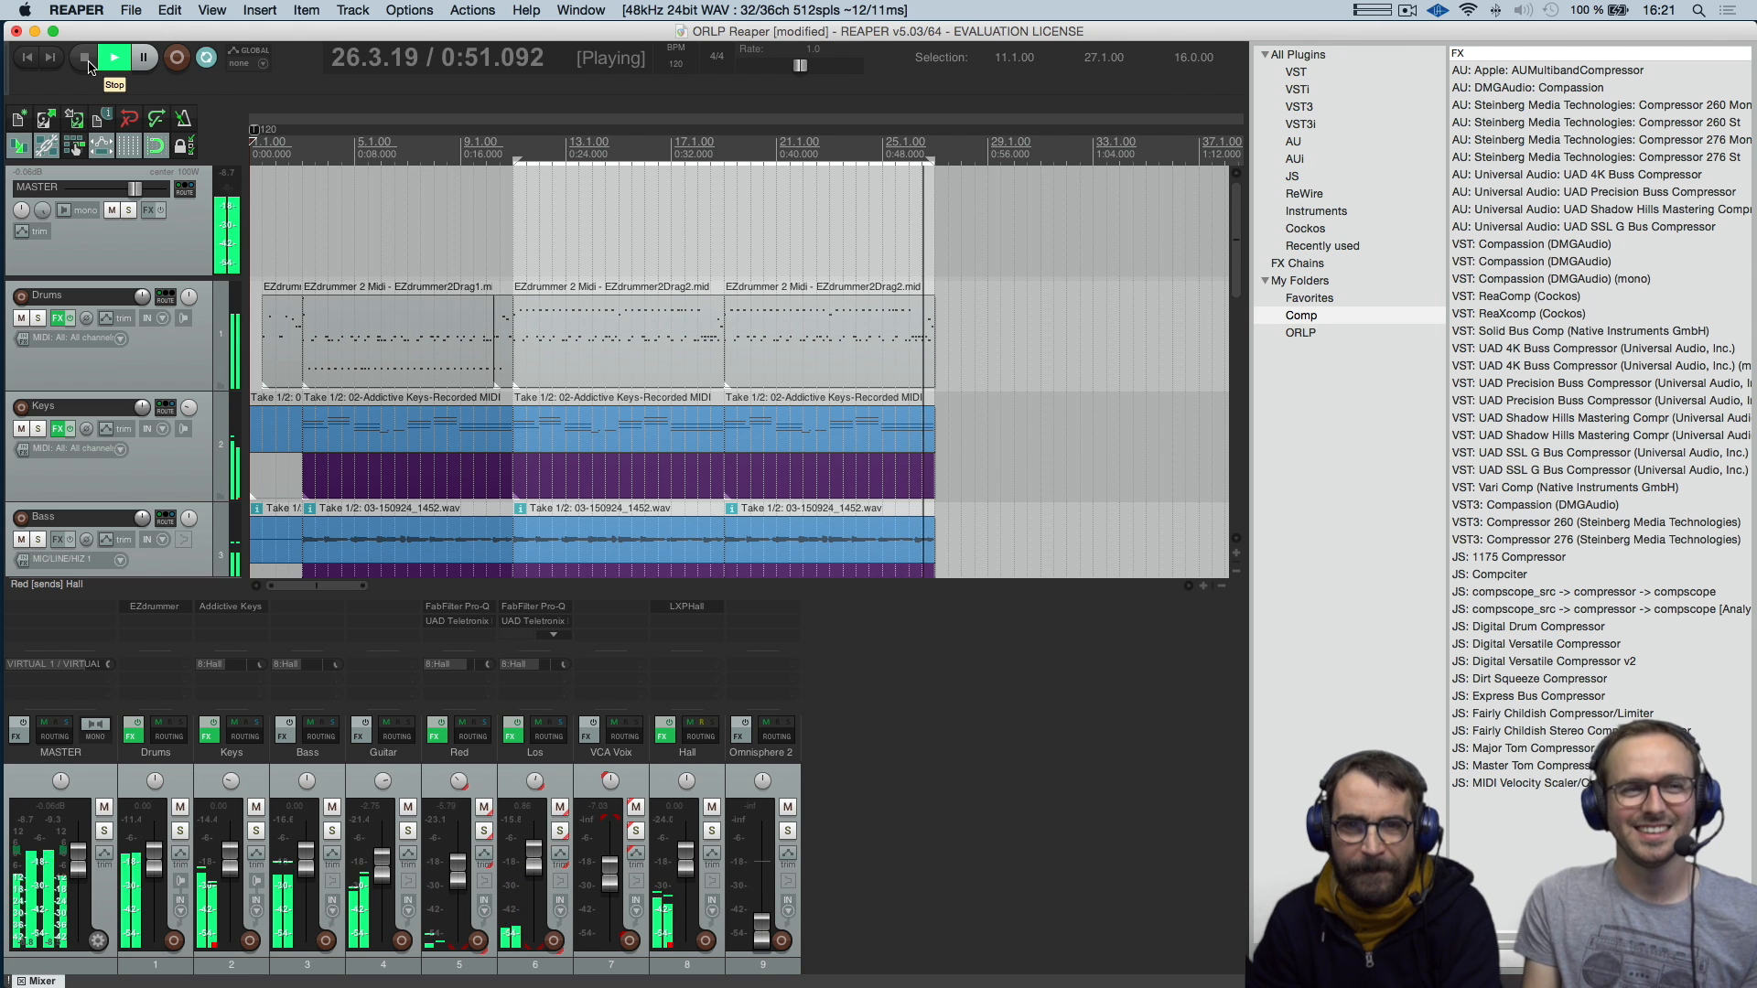
{"action": "left_click", "coordinate": [87, 60]}
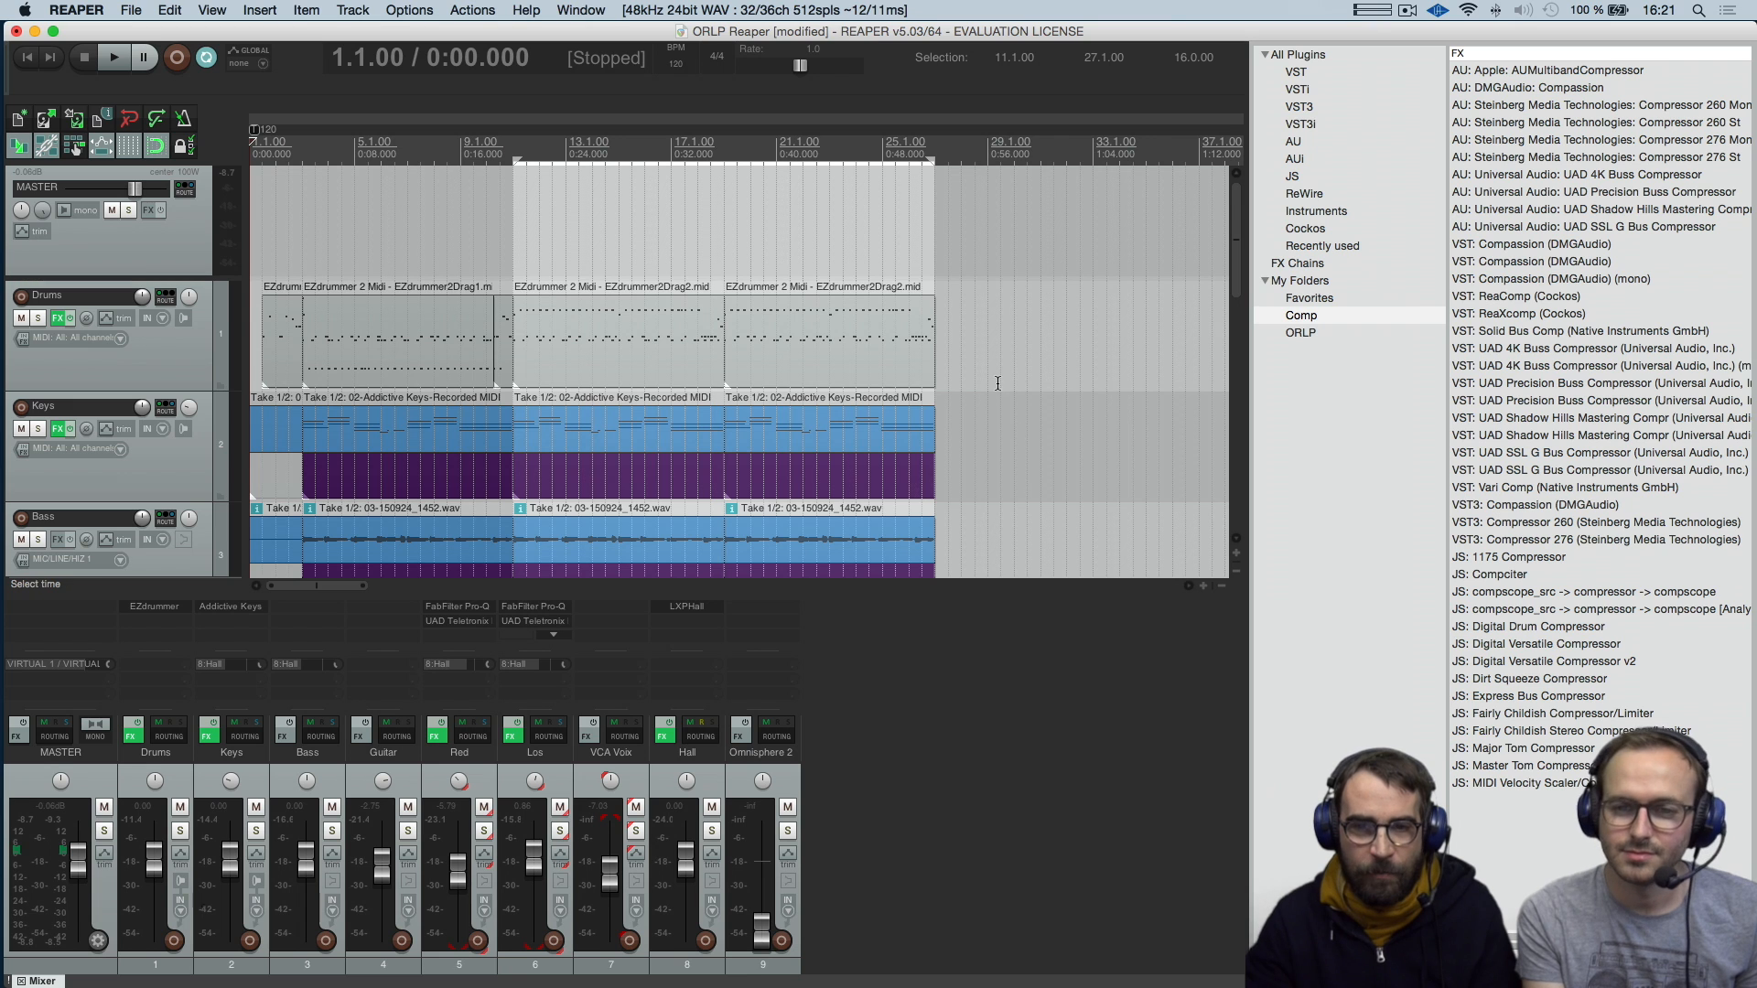
Toggle the Los track's solo state in the track view and leave the track soloed
{"action": "scroll", "coordinate": [998, 383], "scroll_direction": "up", "scroll_amount": 2}
{"action": "left_click_drag", "start_coordinate": [1242, 248], "coordinate": [1242, 394]}
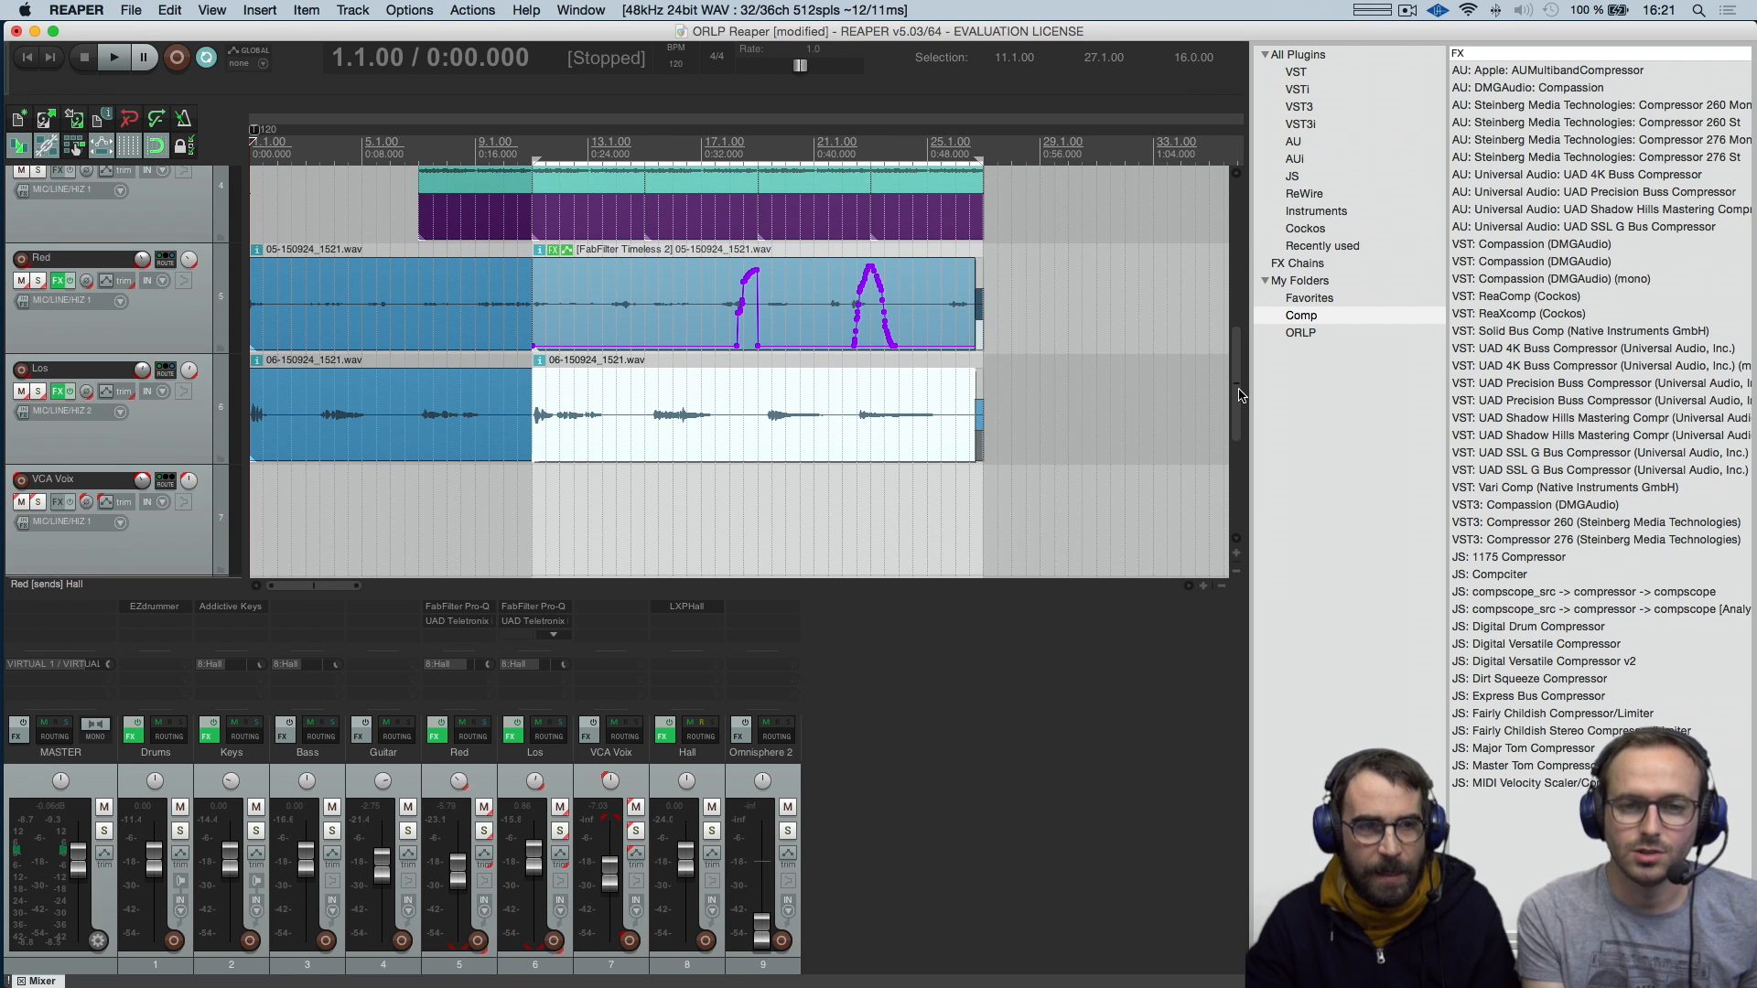
{"action": "left_click", "coordinate": [41, 394]}
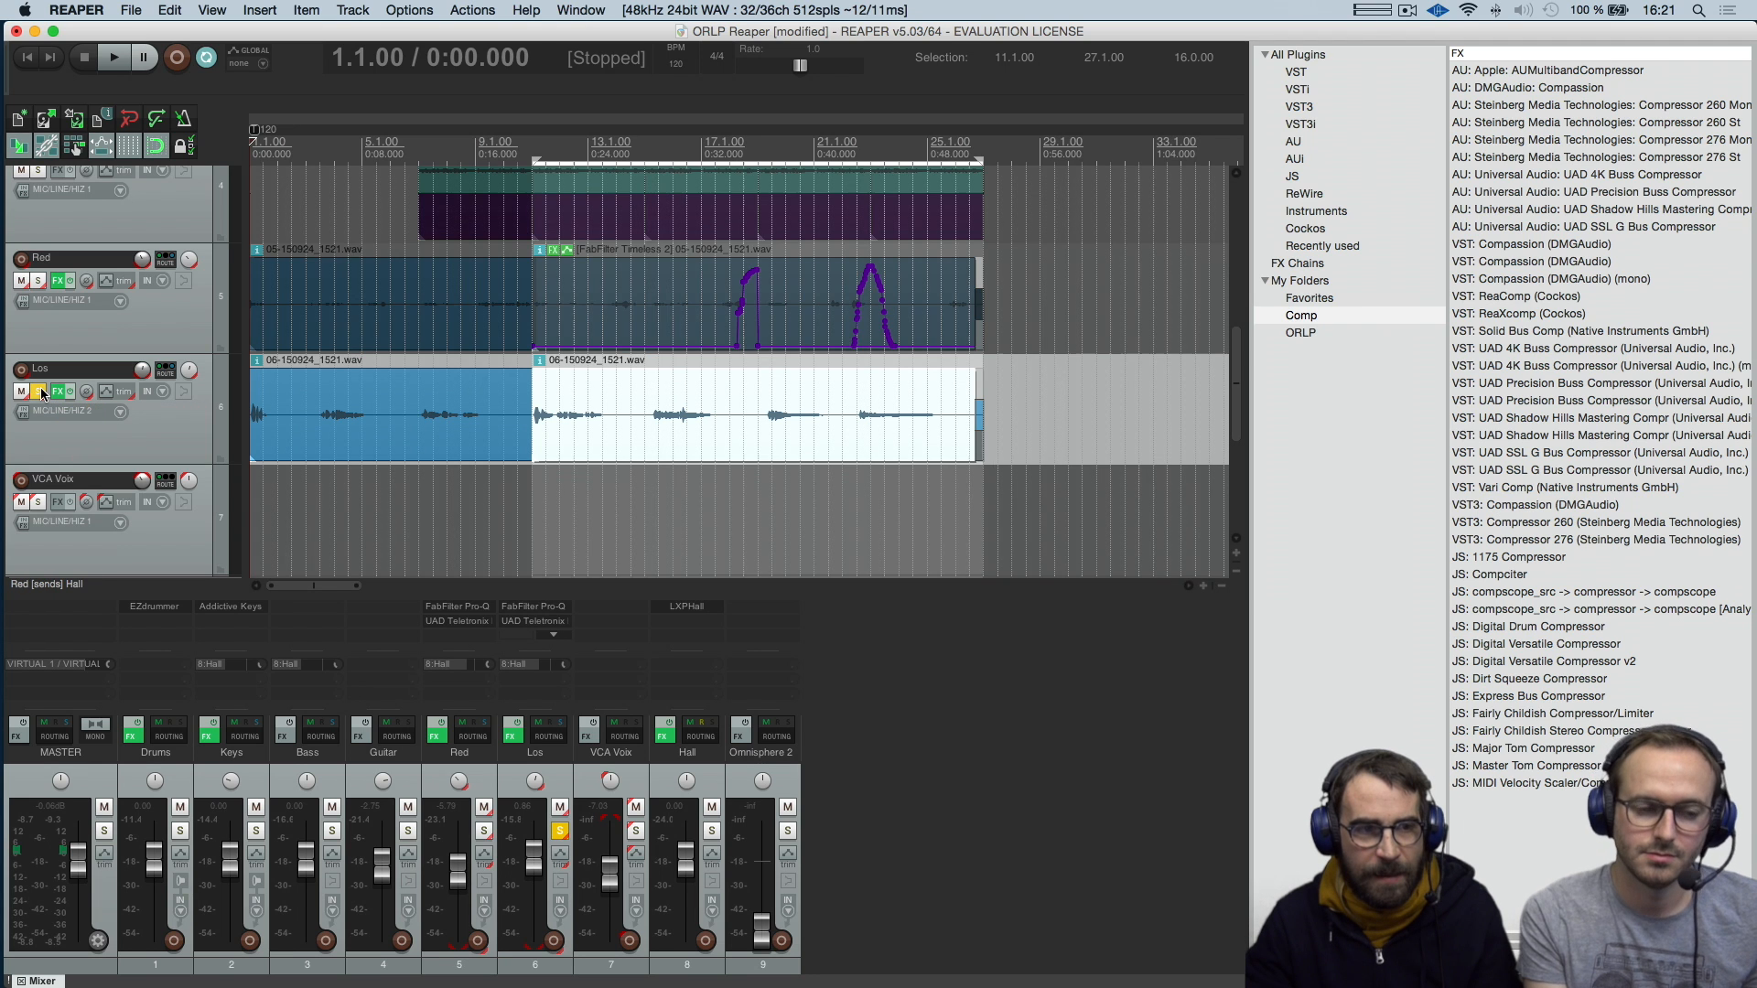
{"action": "left_click", "coordinate": [41, 394]}
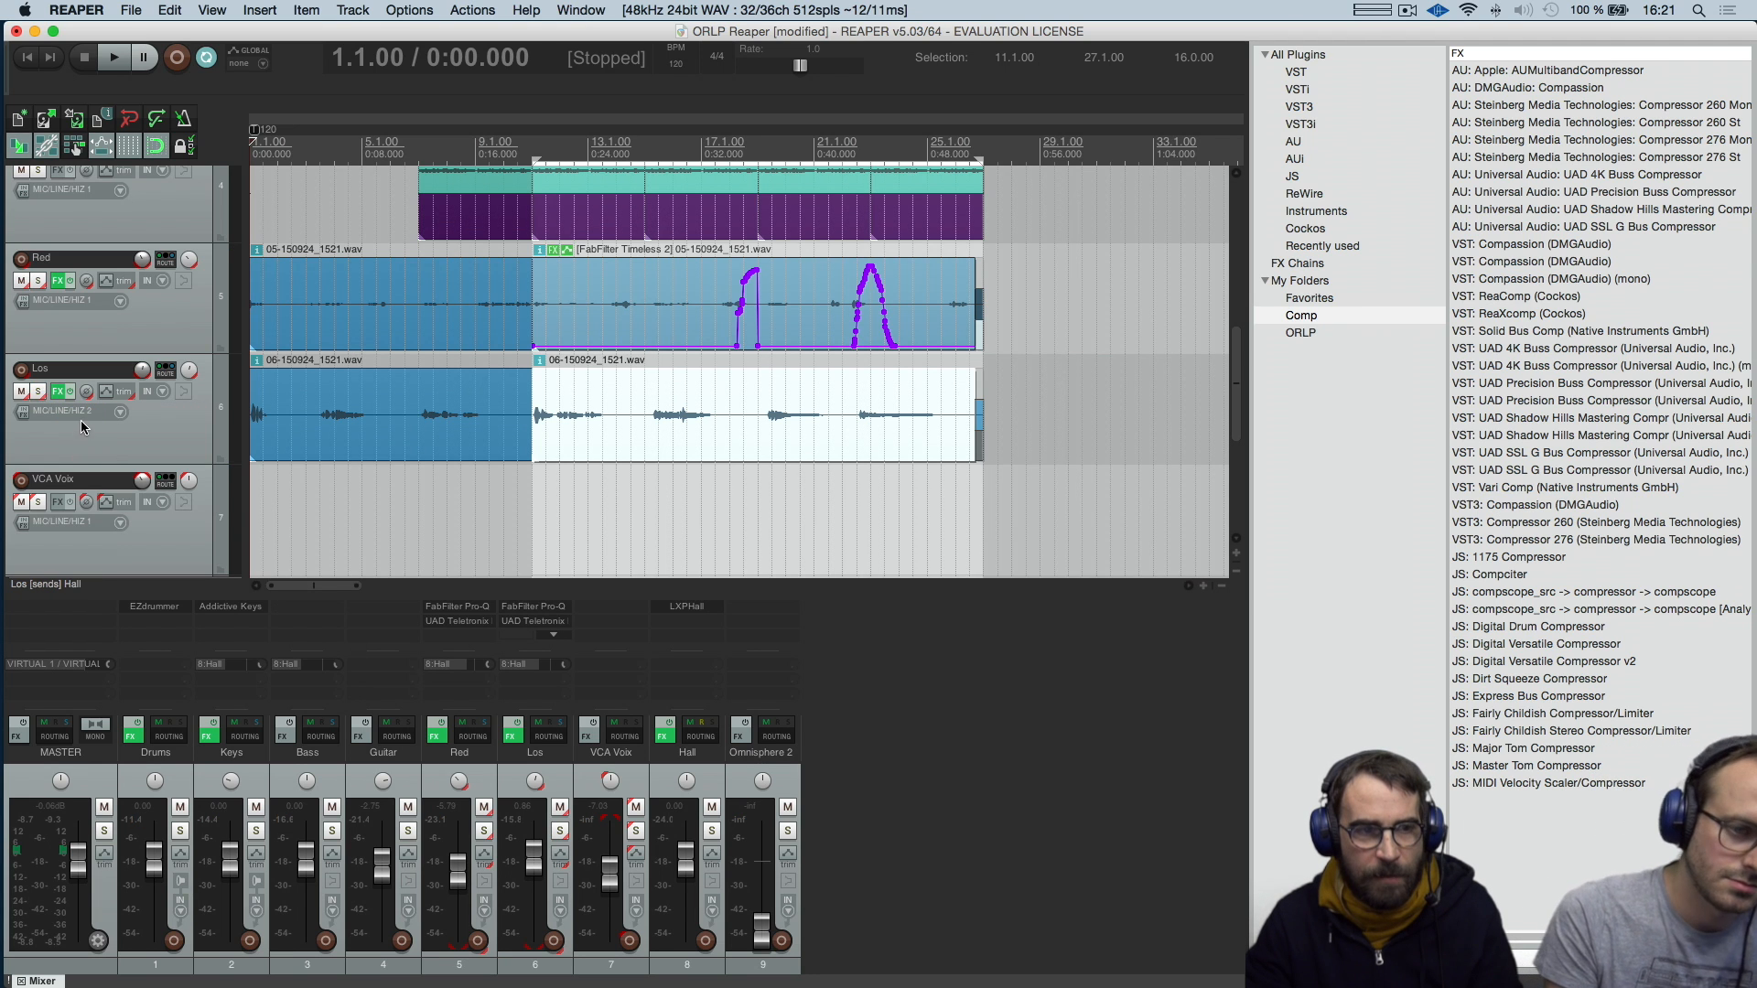
{"action": "left_click", "coordinate": [34, 392]}
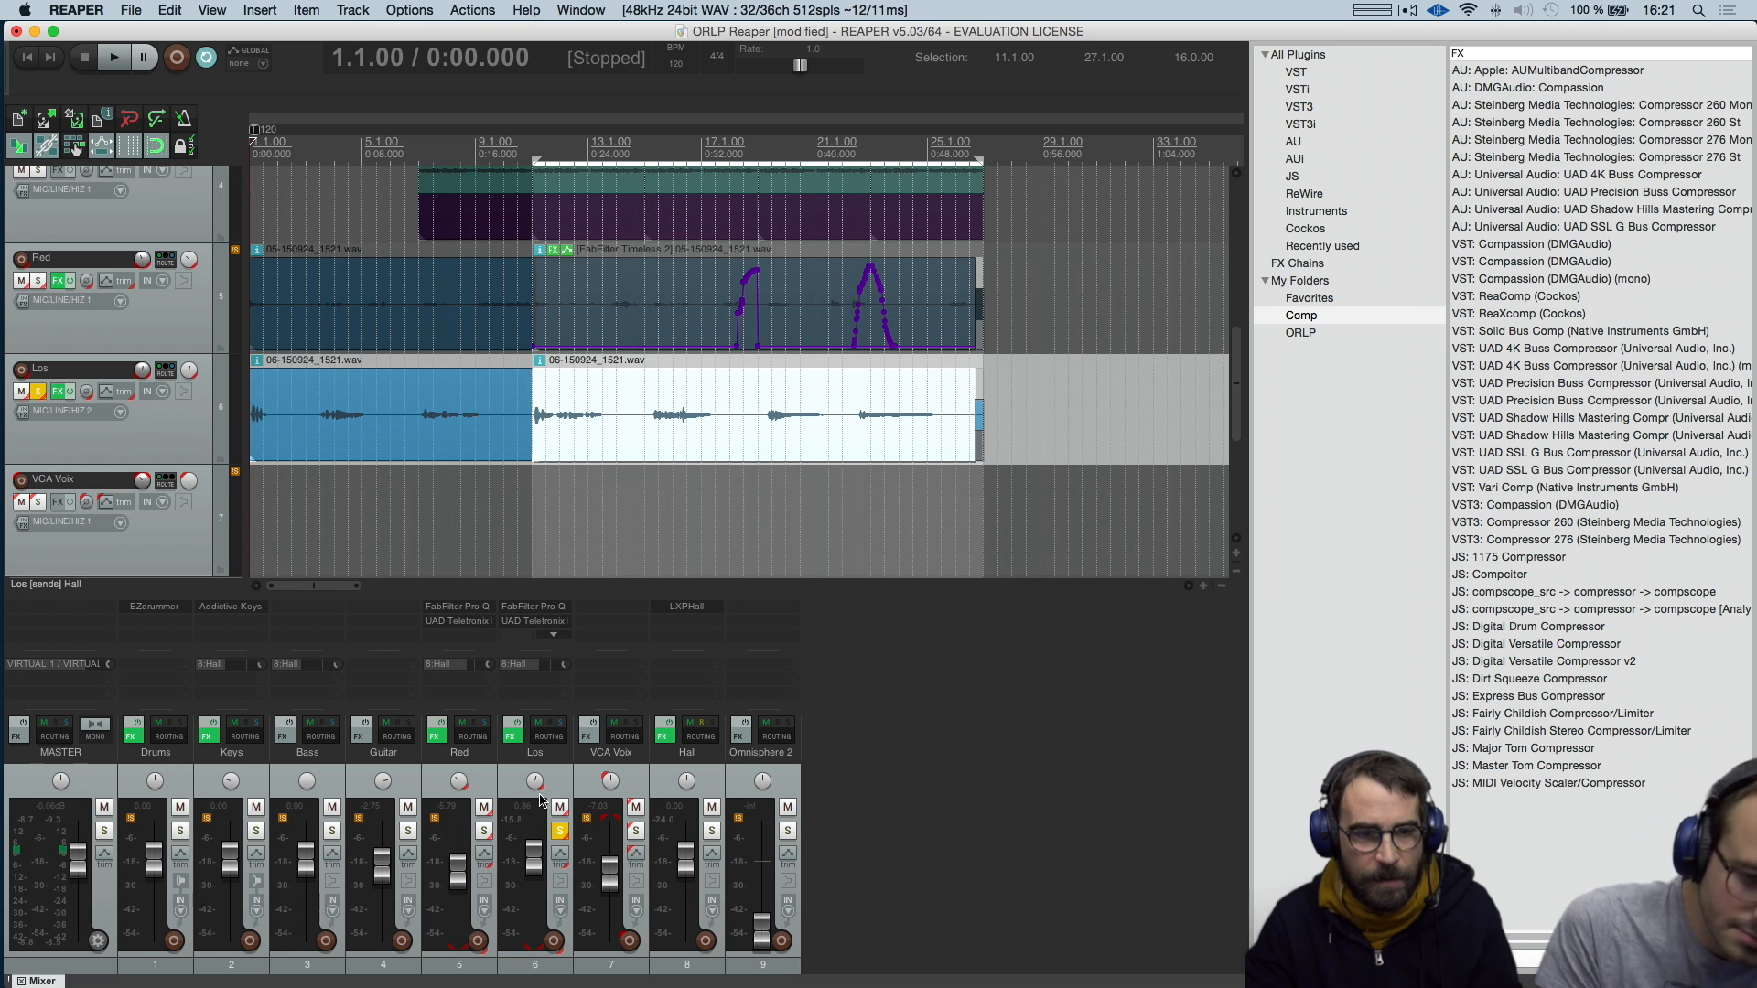
Show the Los track's FX chain with the UAD Roland RE-201 and play the soloed track from 11.1.00
{"action": "left_click", "coordinate": [514, 736]}
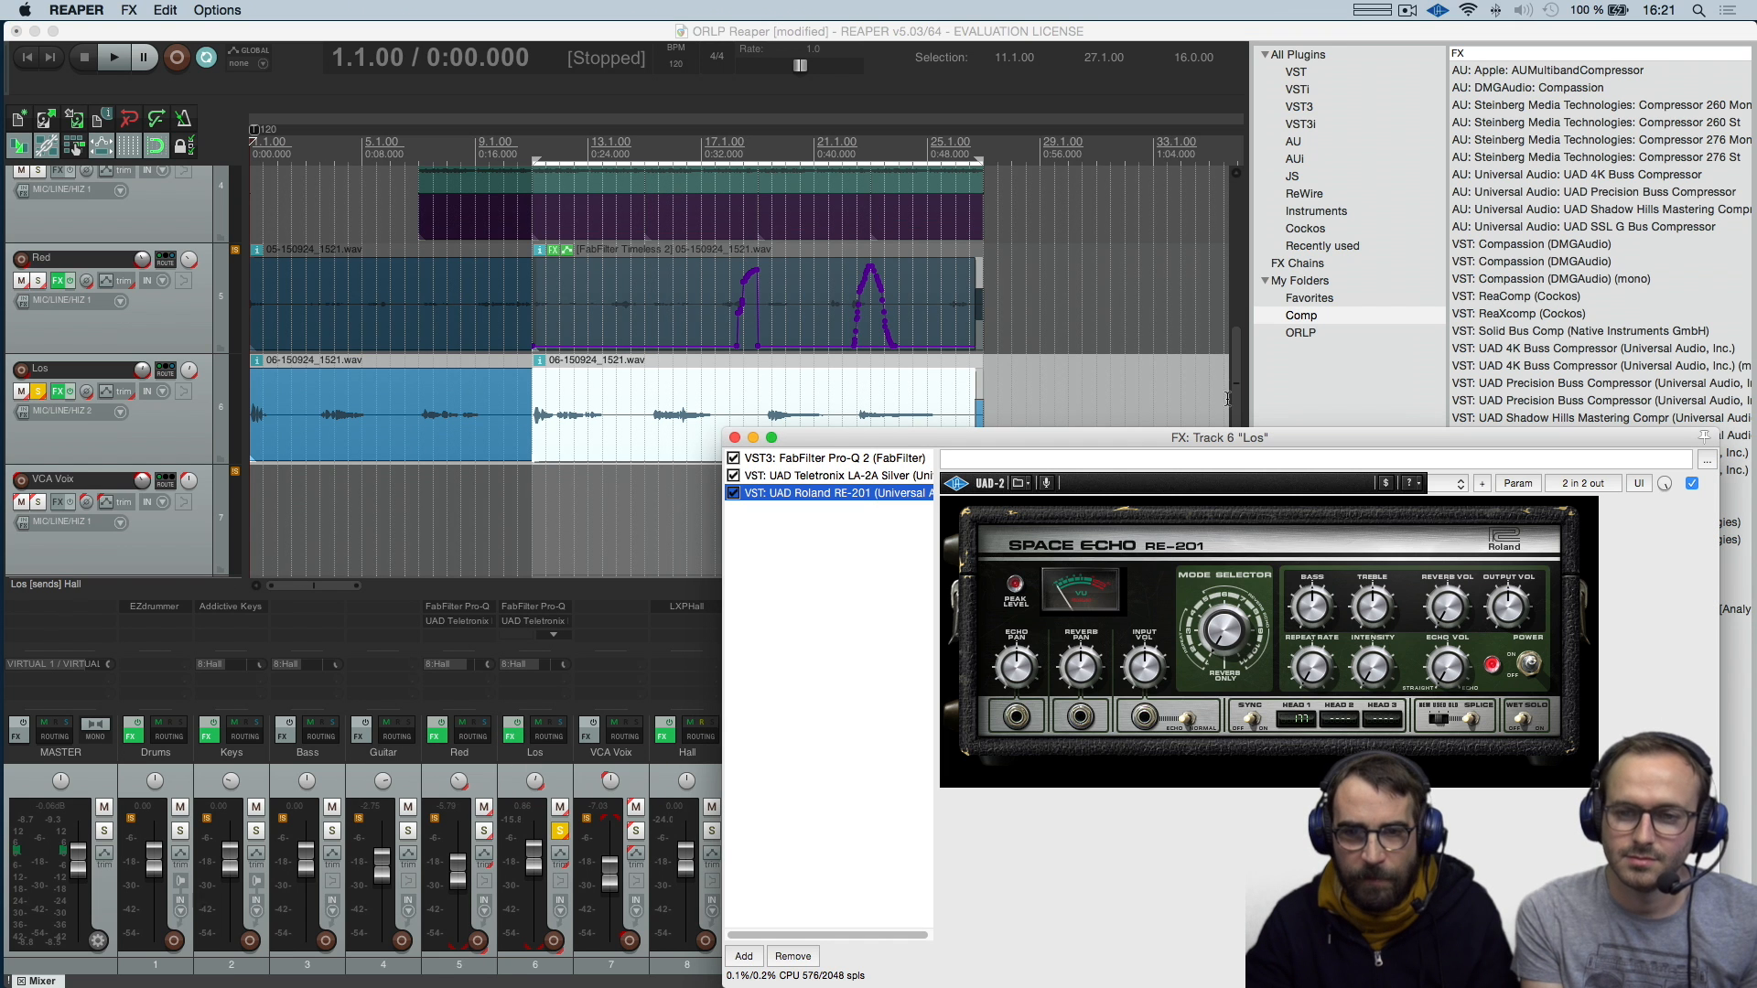
{"action": "left_click_drag", "start_coordinate": [1245, 442], "coordinate": [1293, 440]}
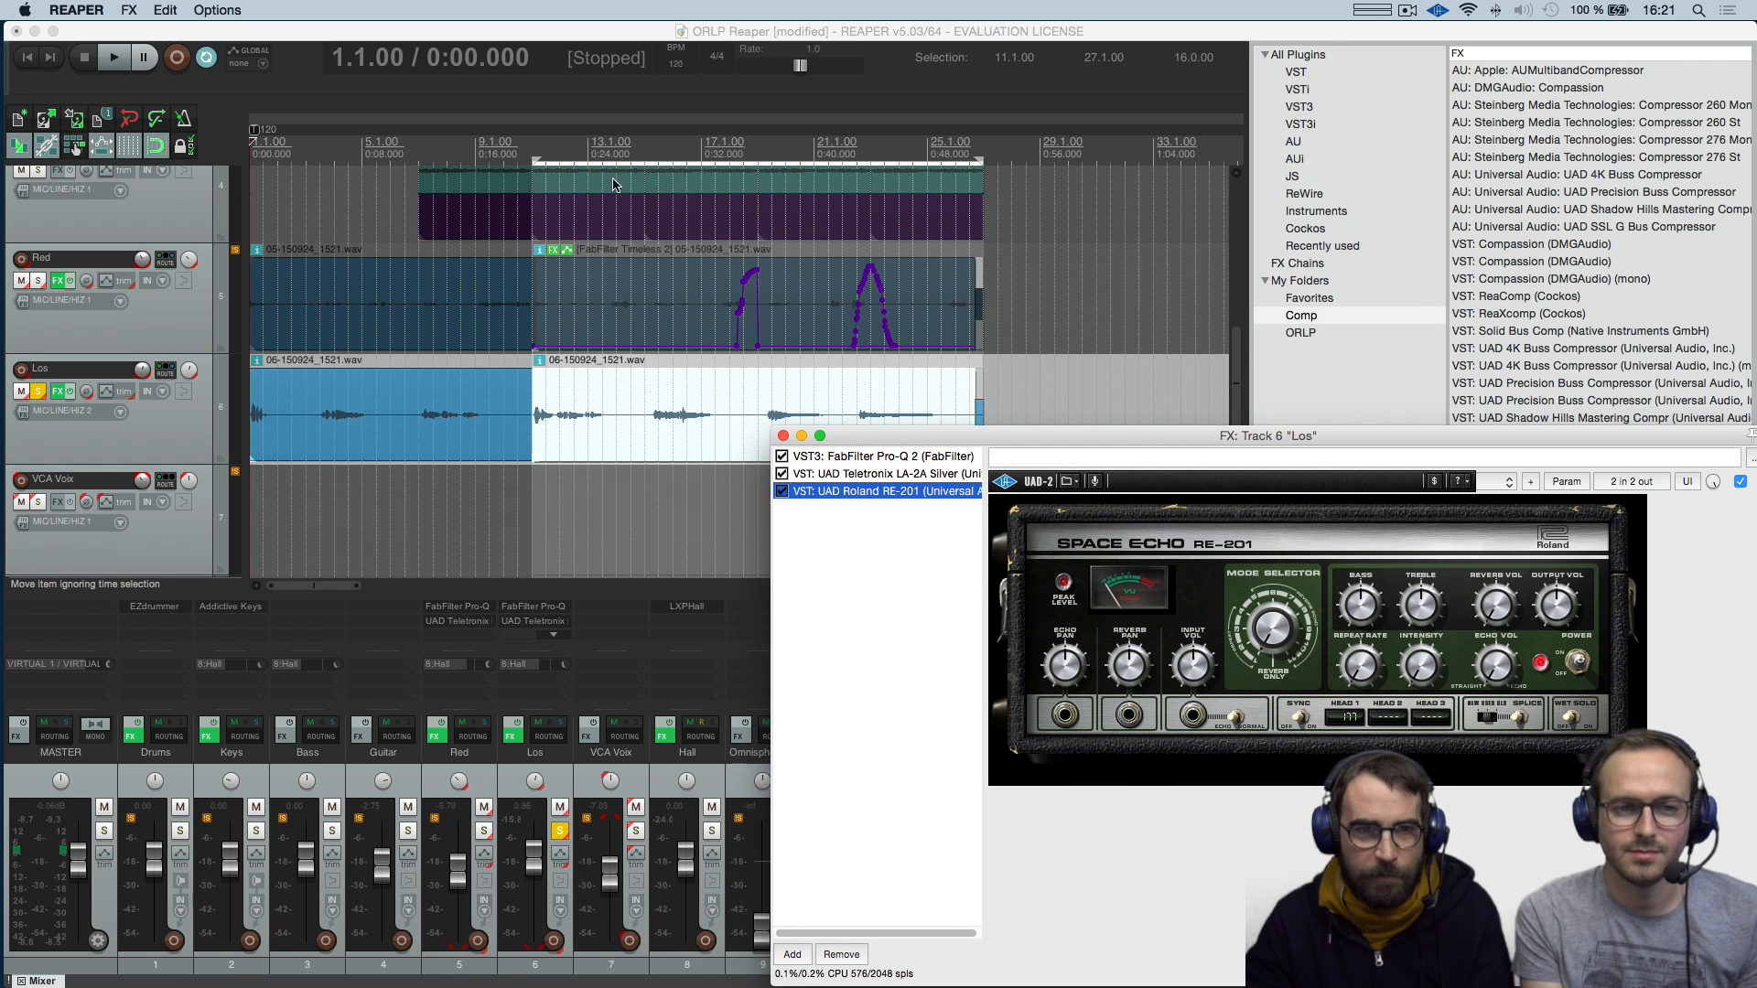
{"action": "left_click", "coordinate": [535, 146]}
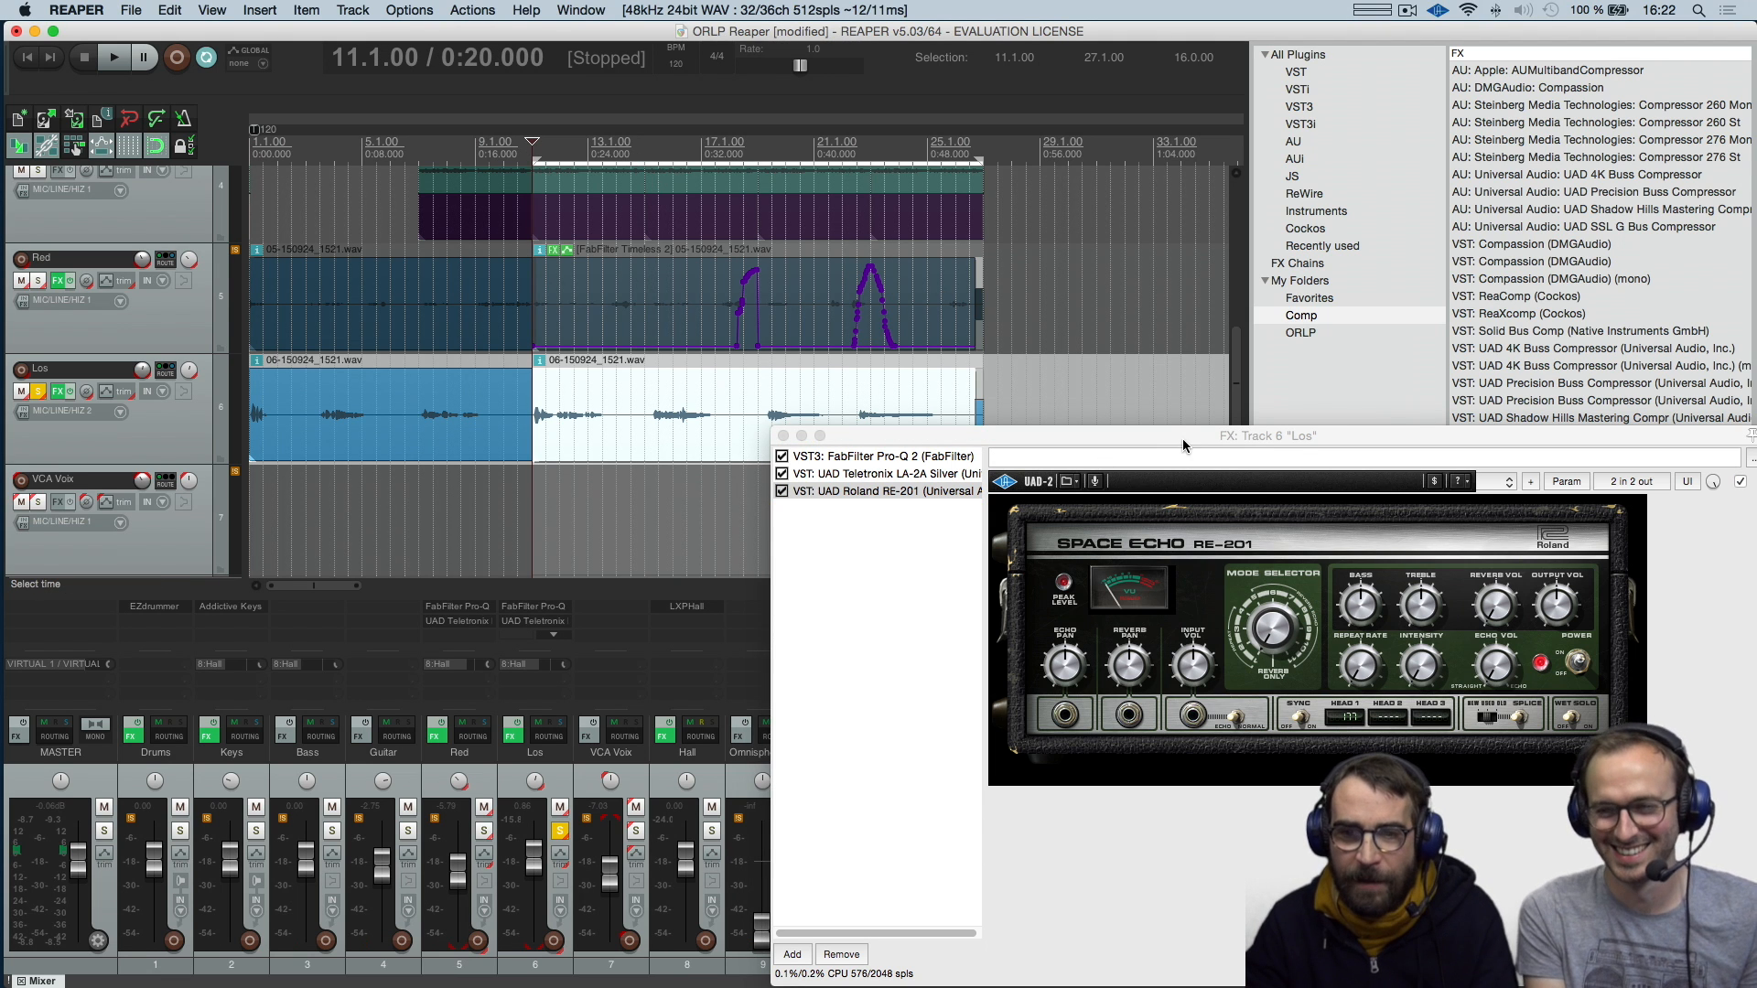
{"action": "left_click_drag", "start_coordinate": [1202, 437], "coordinate": [1214, 435]}
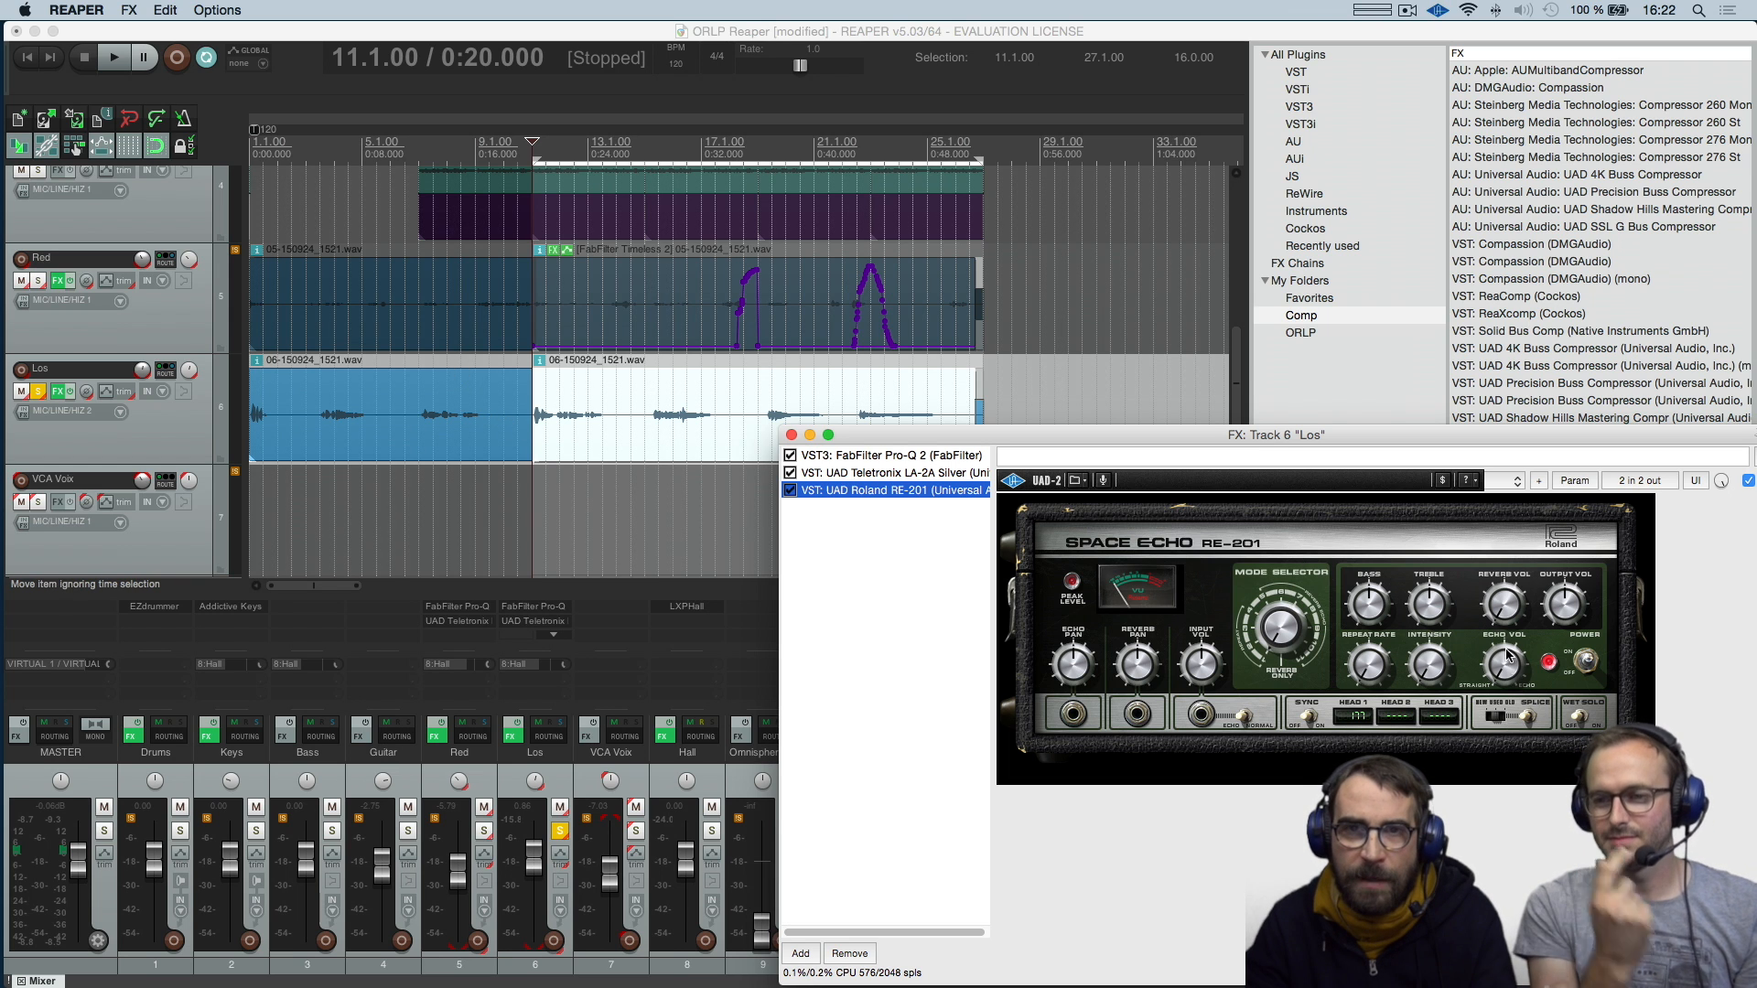
{"action": "key", "text": "space"}
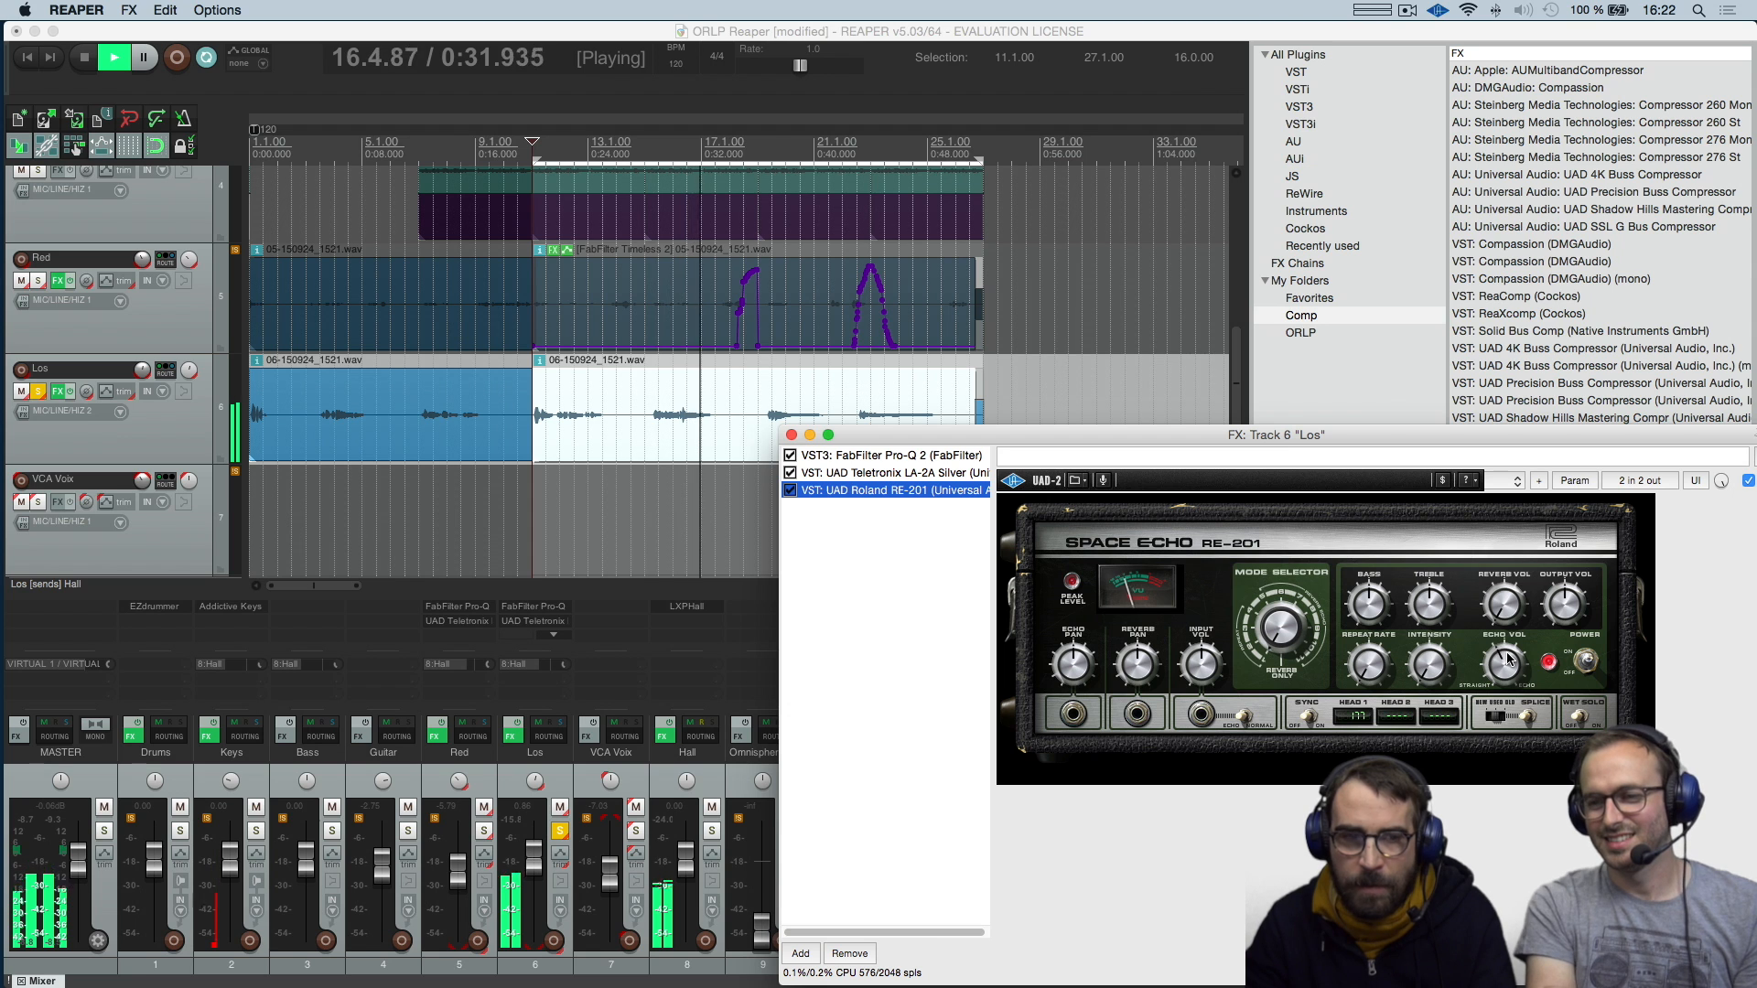
{"action": "key", "text": "space"}
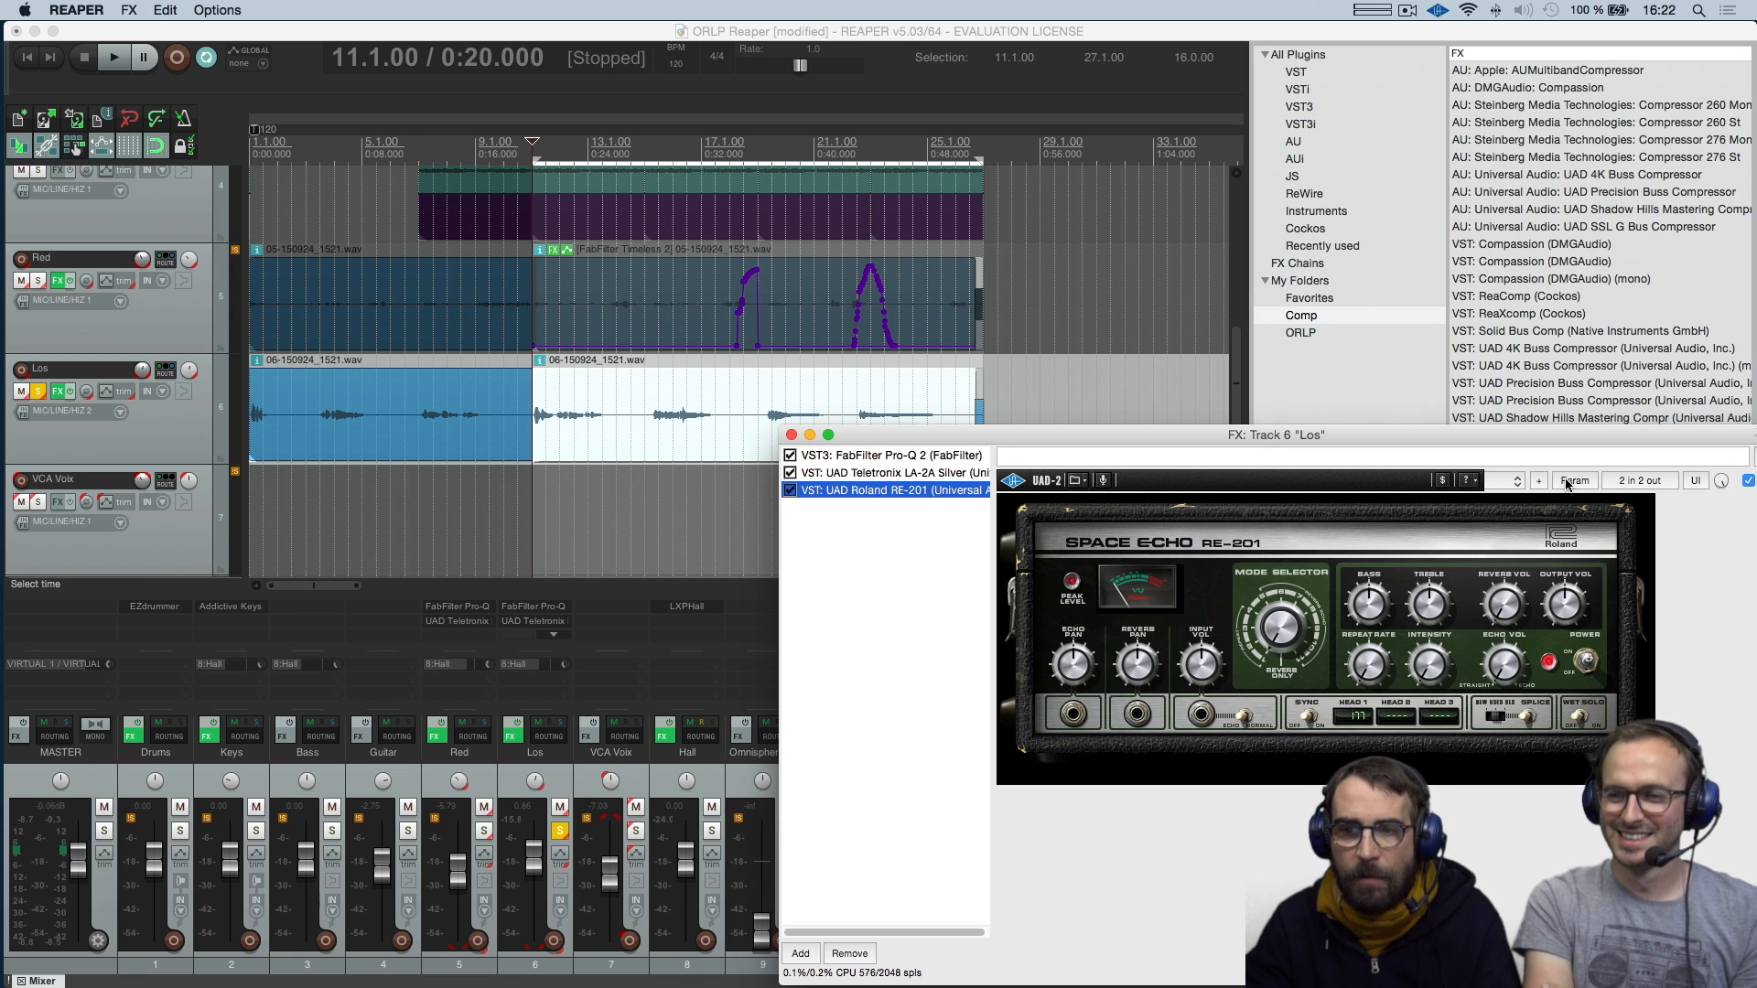
Examine the parameter modulation settings for EchoVol on the UAD Roland RE-201, and close the modulation and FX windows
{"action": "left_click", "coordinate": [1566, 481]}
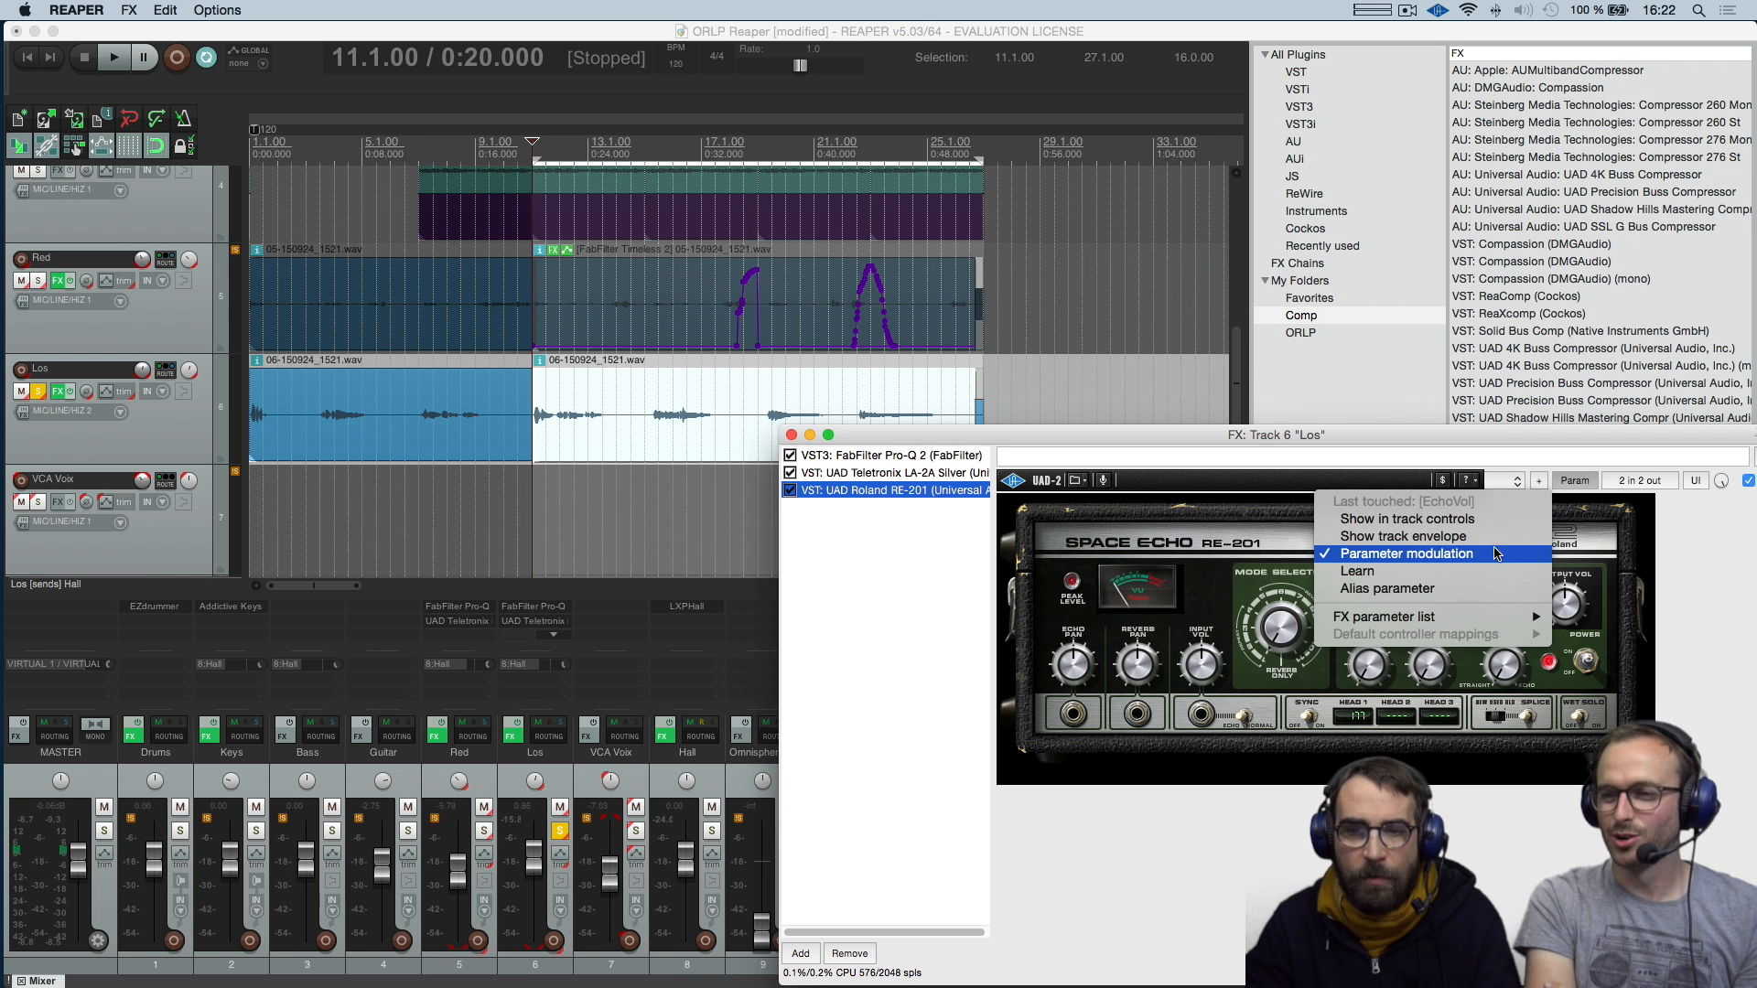
{"action": "left_click", "coordinate": [1488, 557]}
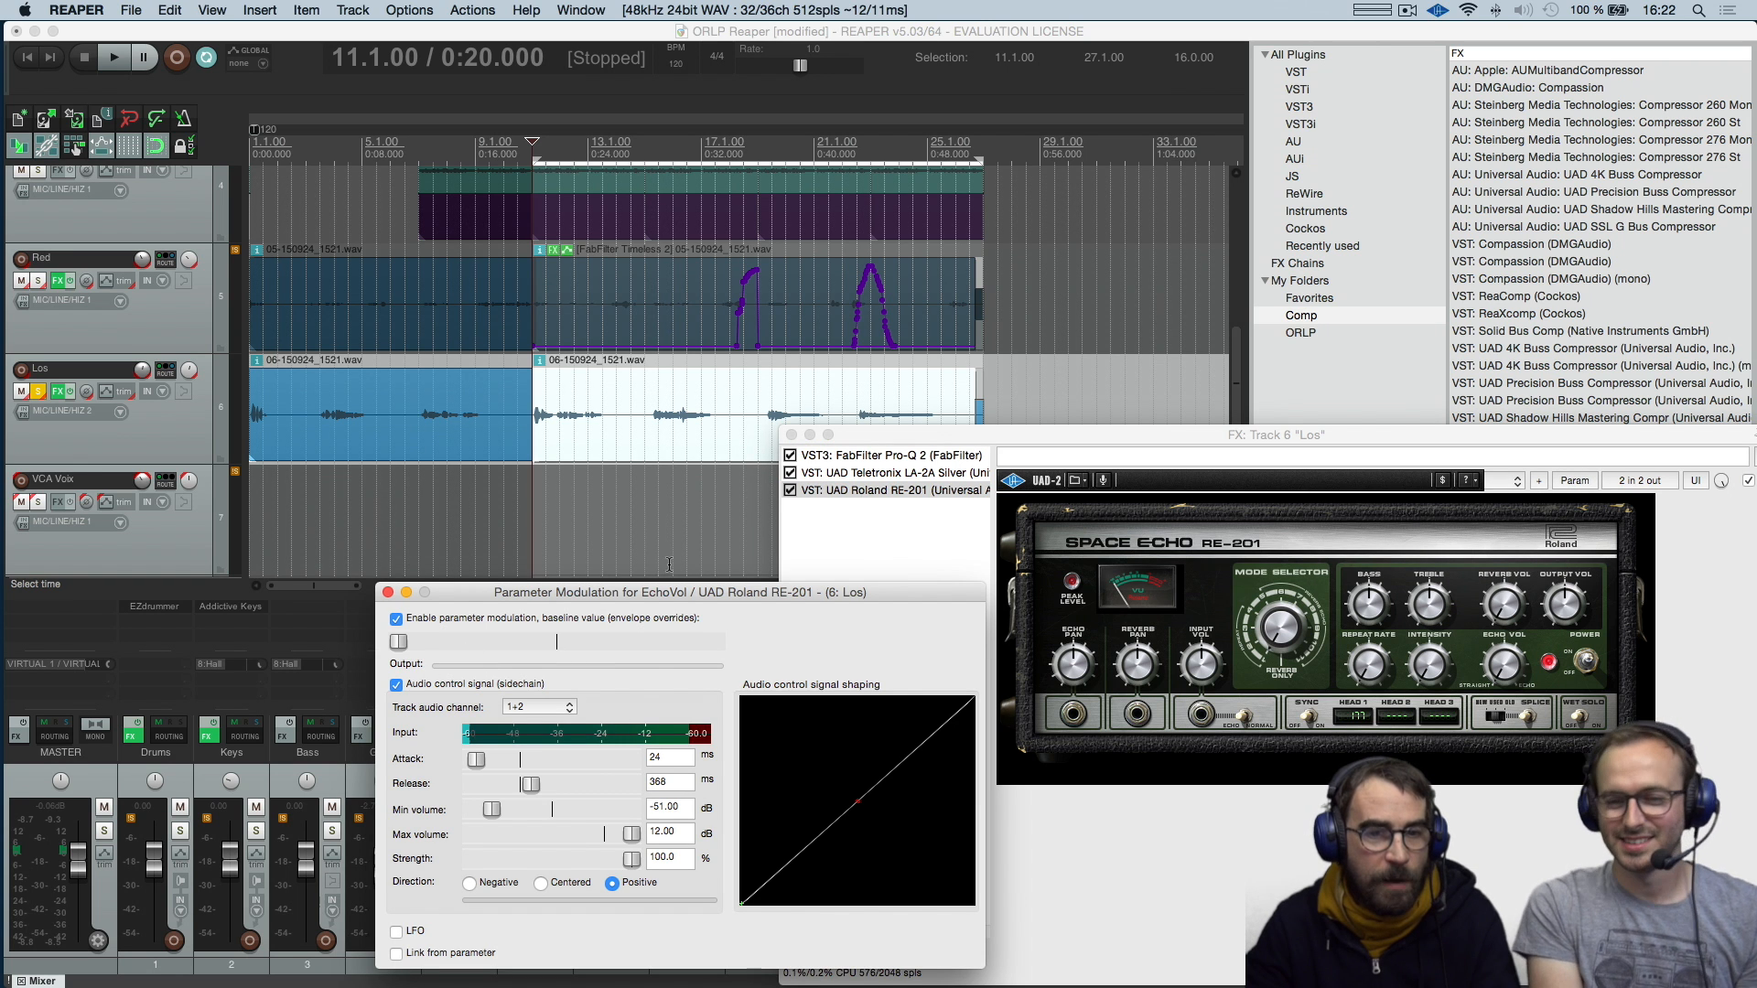
{"action": "left_click_drag", "start_coordinate": [669, 601], "coordinate": [782, 441]}
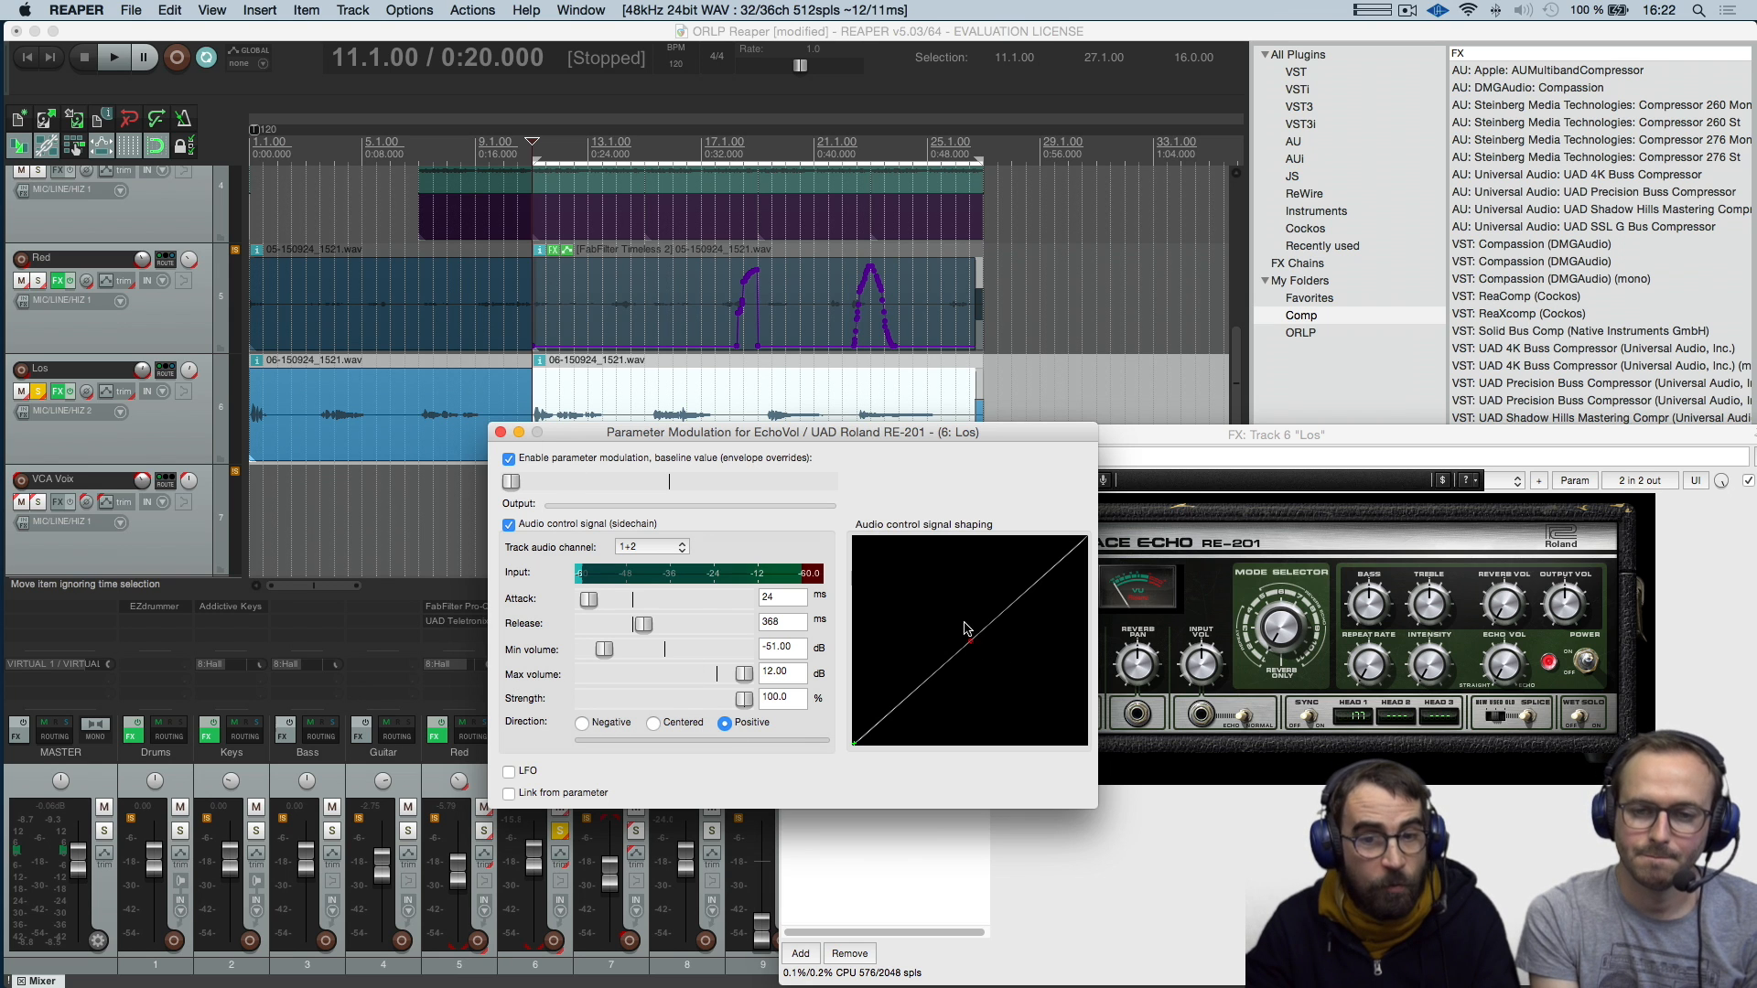
{"action": "left_click", "coordinate": [500, 433]}
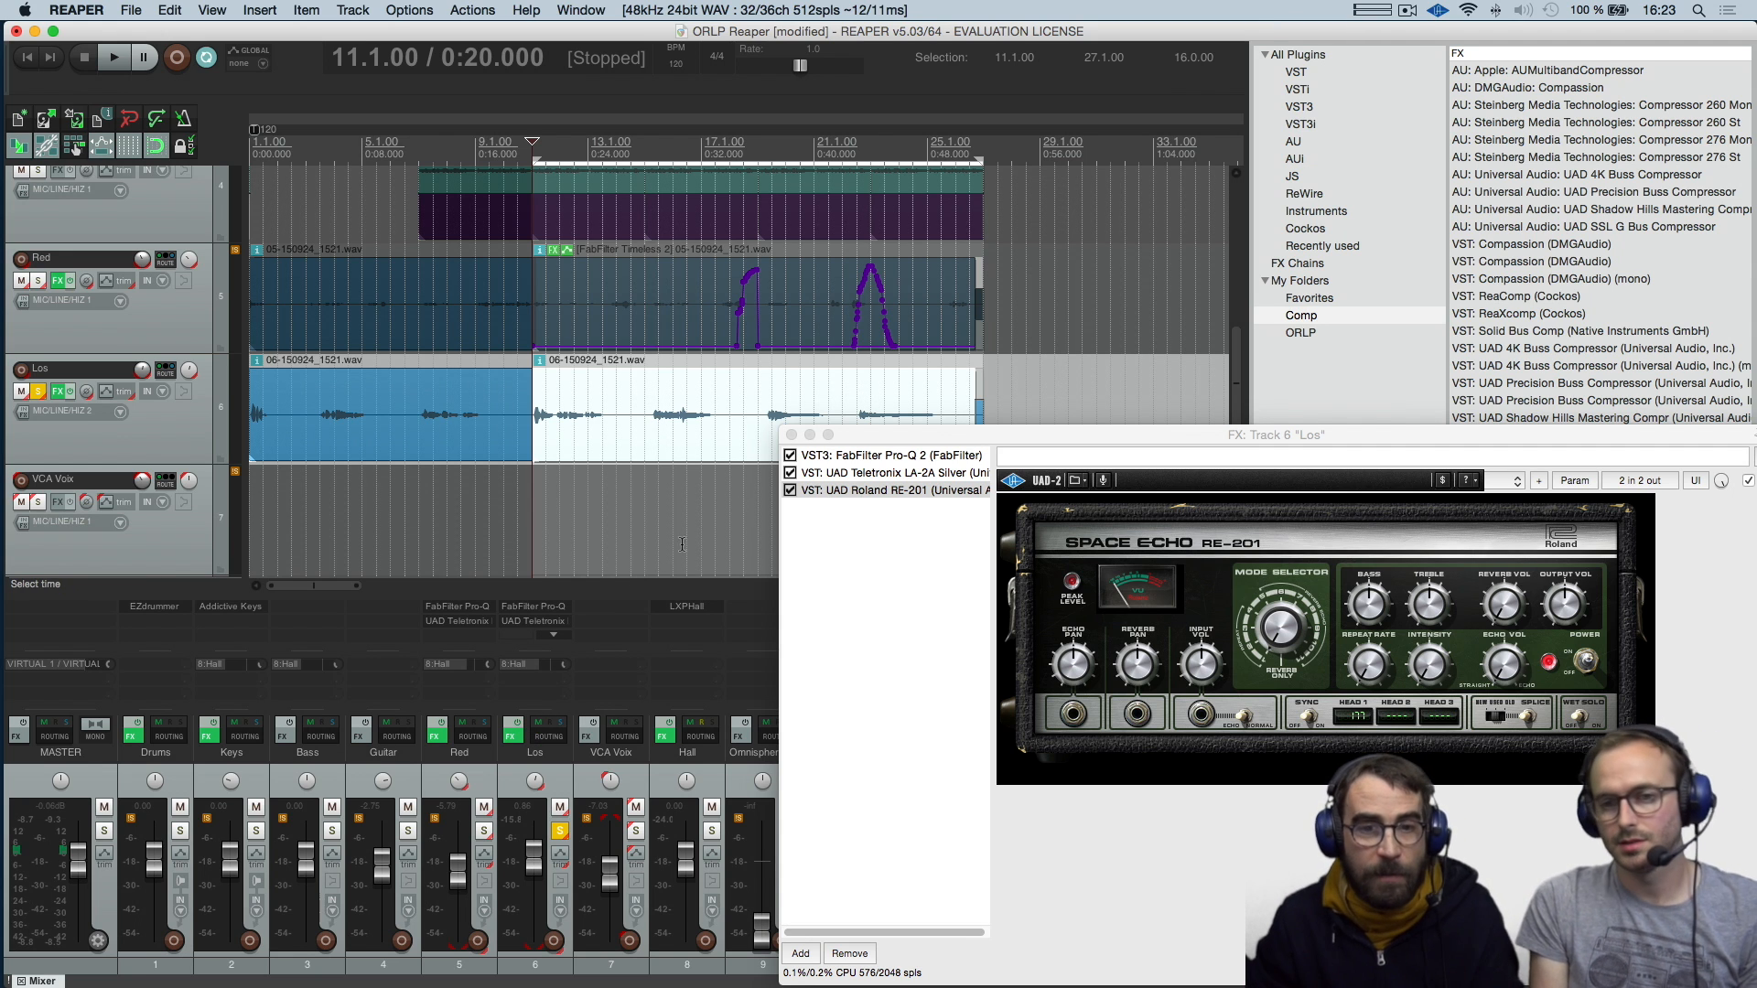
{"action": "left_click_drag", "start_coordinate": [909, 435], "coordinate": [849, 400]}
{"action": "left_click", "coordinate": [705, 381]}
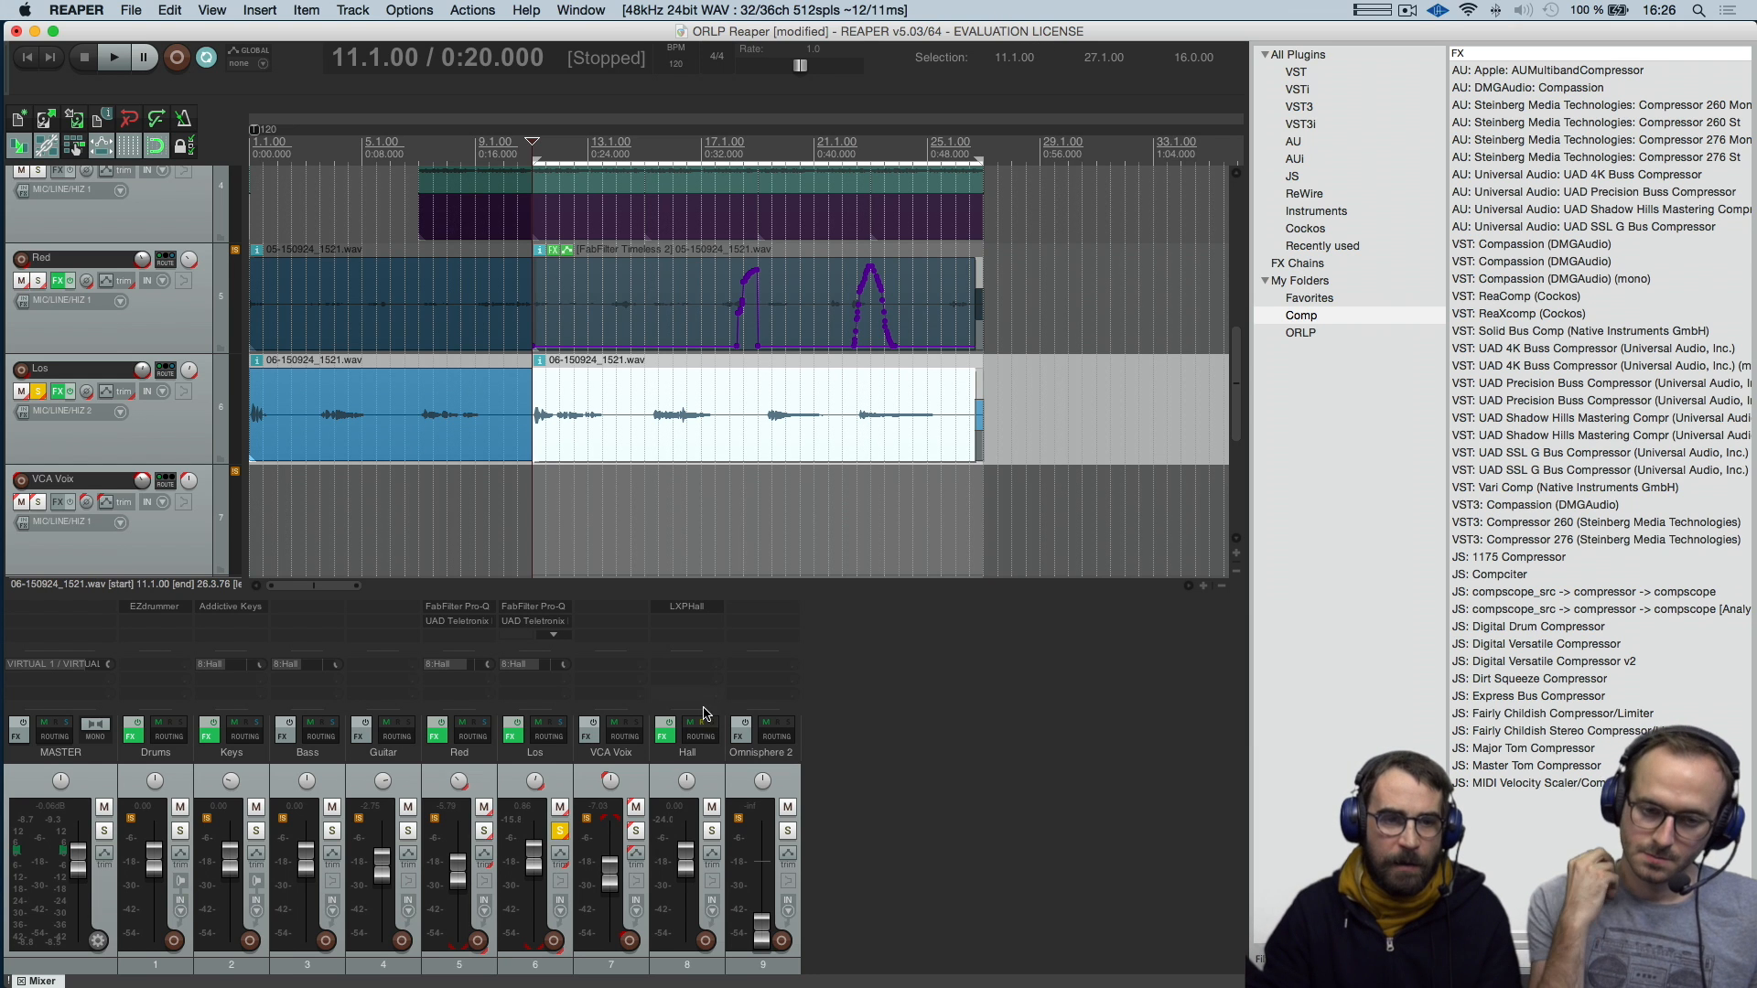
View the Red track's FX chain with its option for adding effects, and close the chain
{"action": "left_click", "coordinate": [435, 737]}
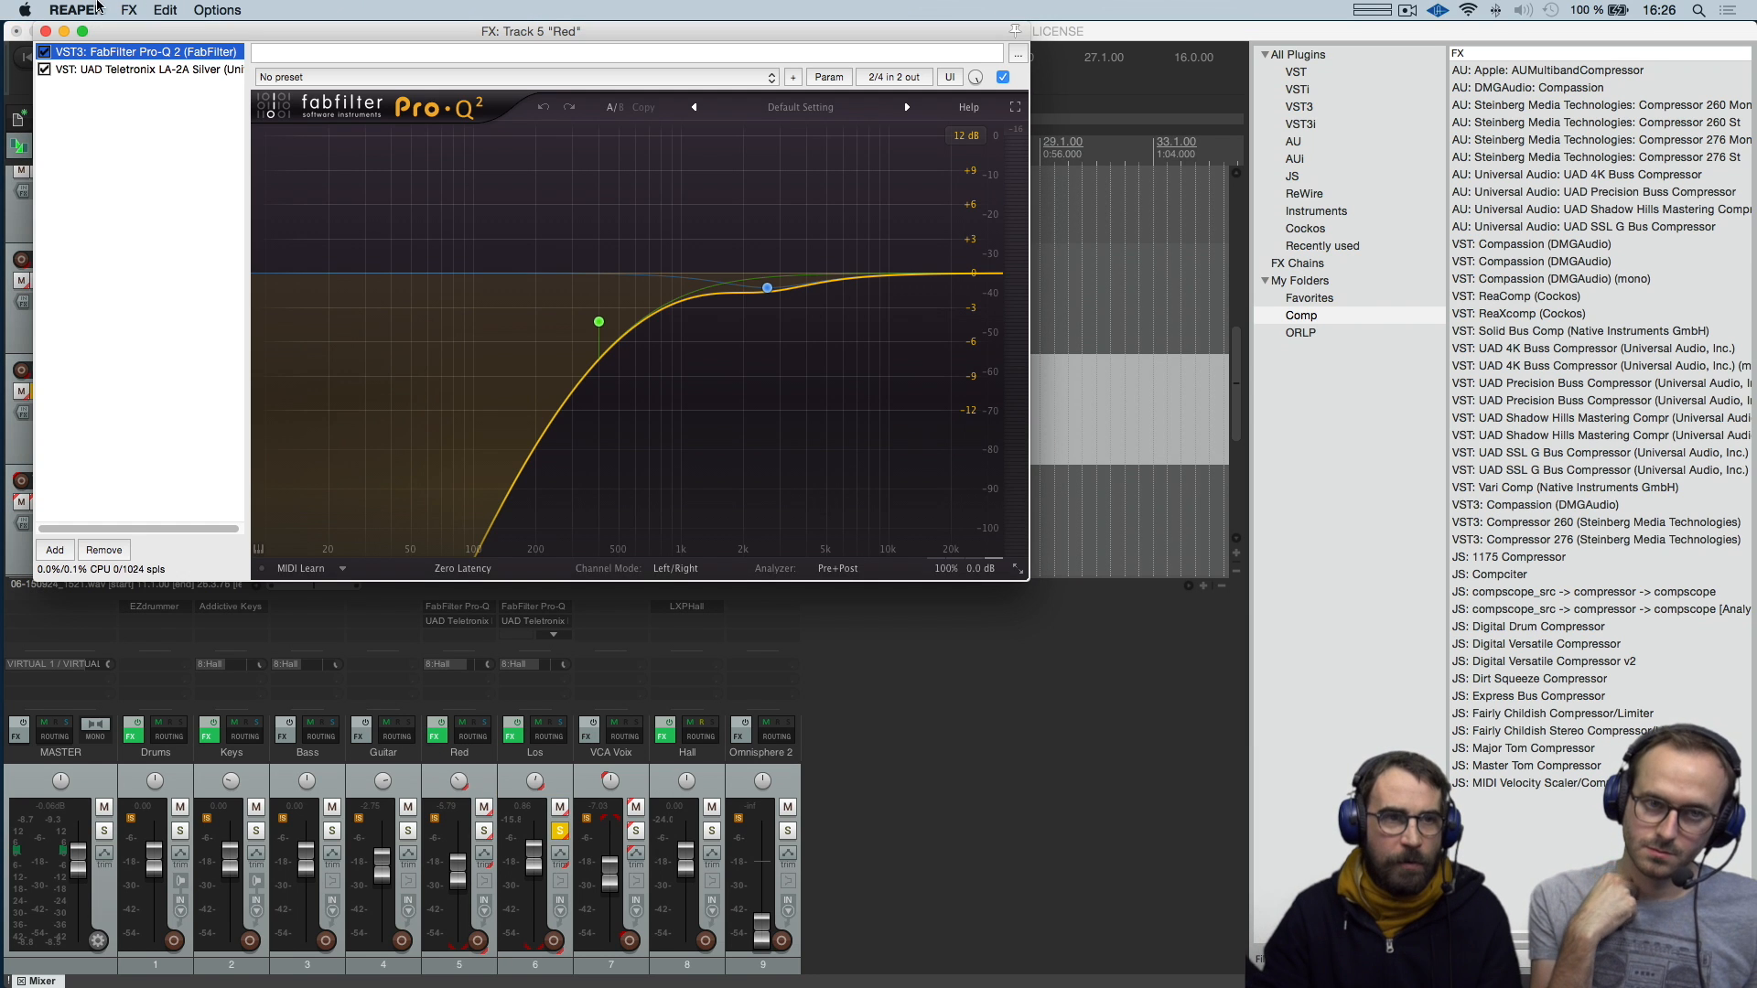
{"action": "left_click", "coordinate": [62, 553]}
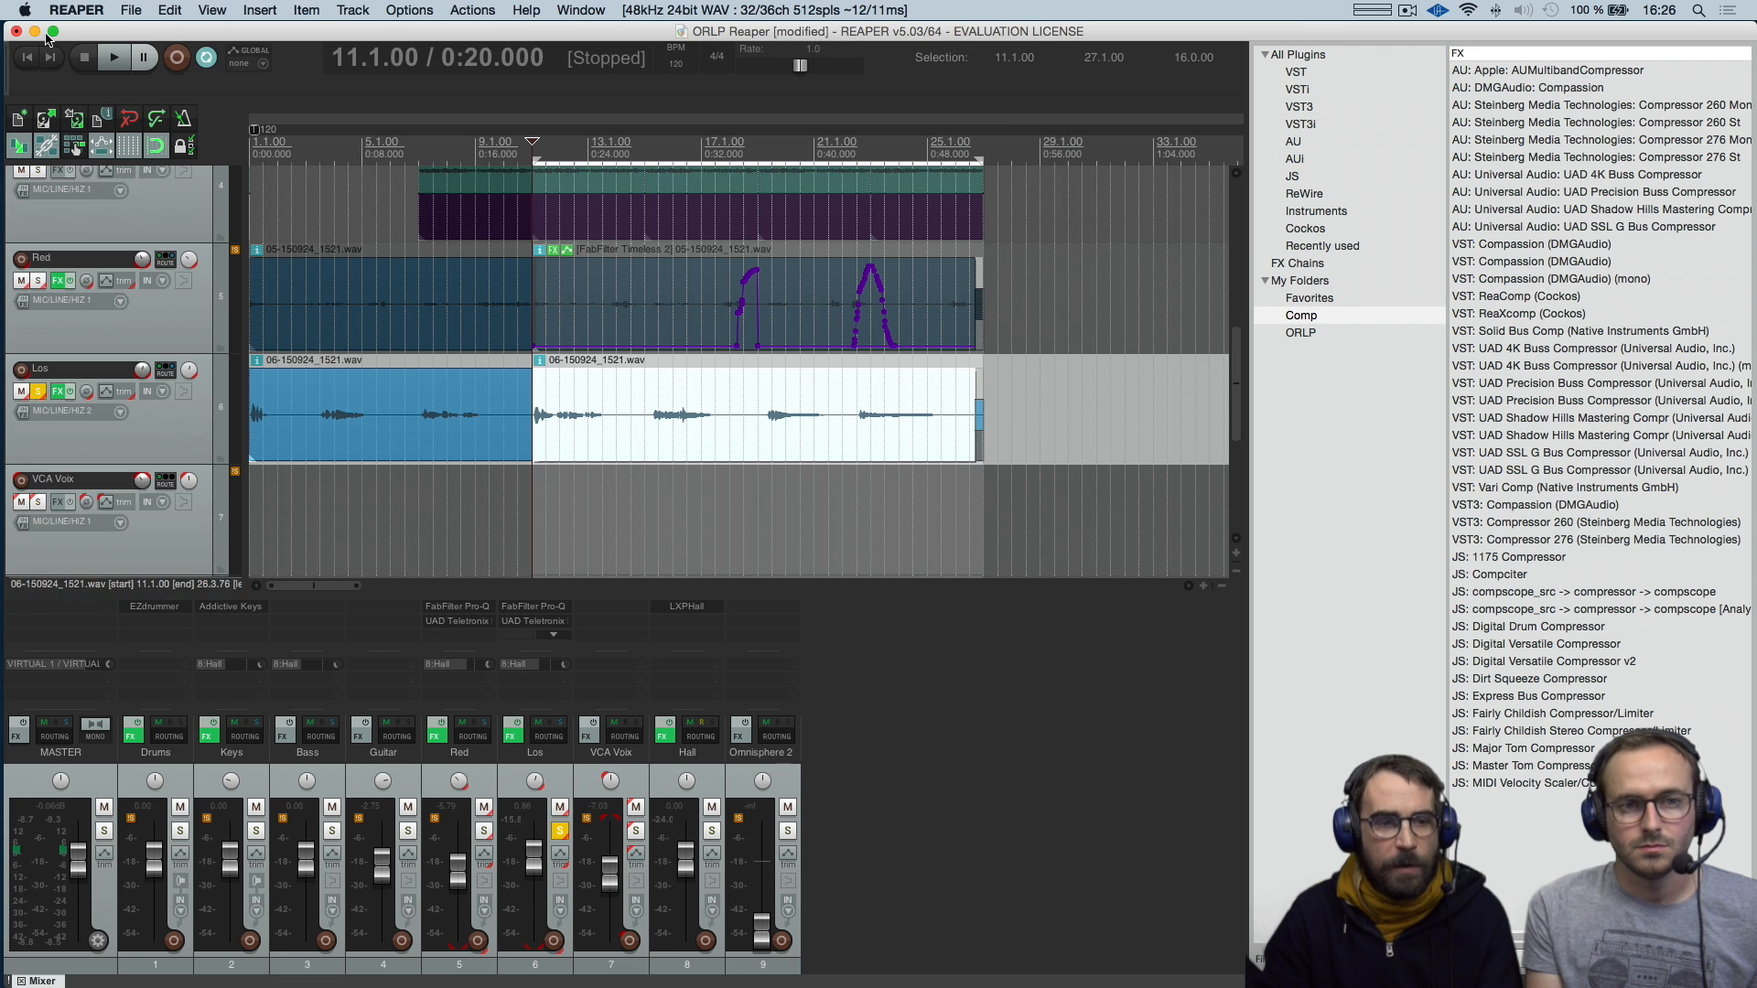
{"action": "left_click", "coordinate": [46, 31]}
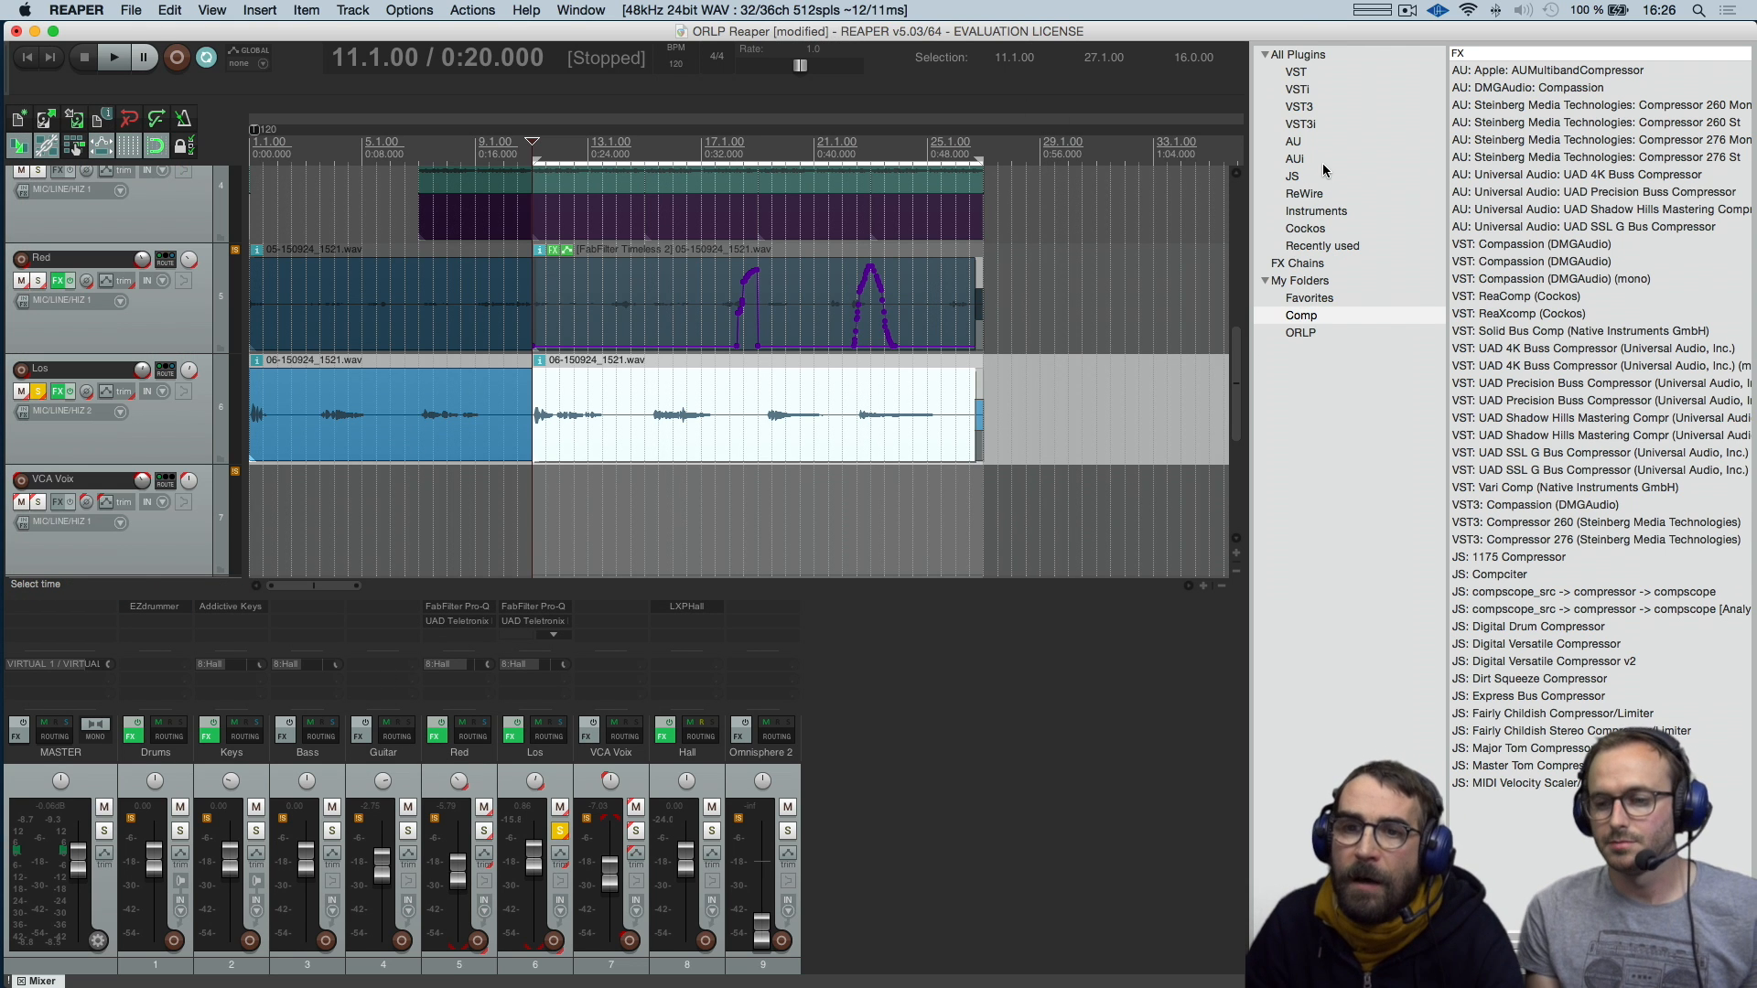
List the JS plug-ins in the FX browser and select the 5-Band Splitter and 5-Band Joiner entries
{"action": "left_click", "coordinate": [1294, 179]}
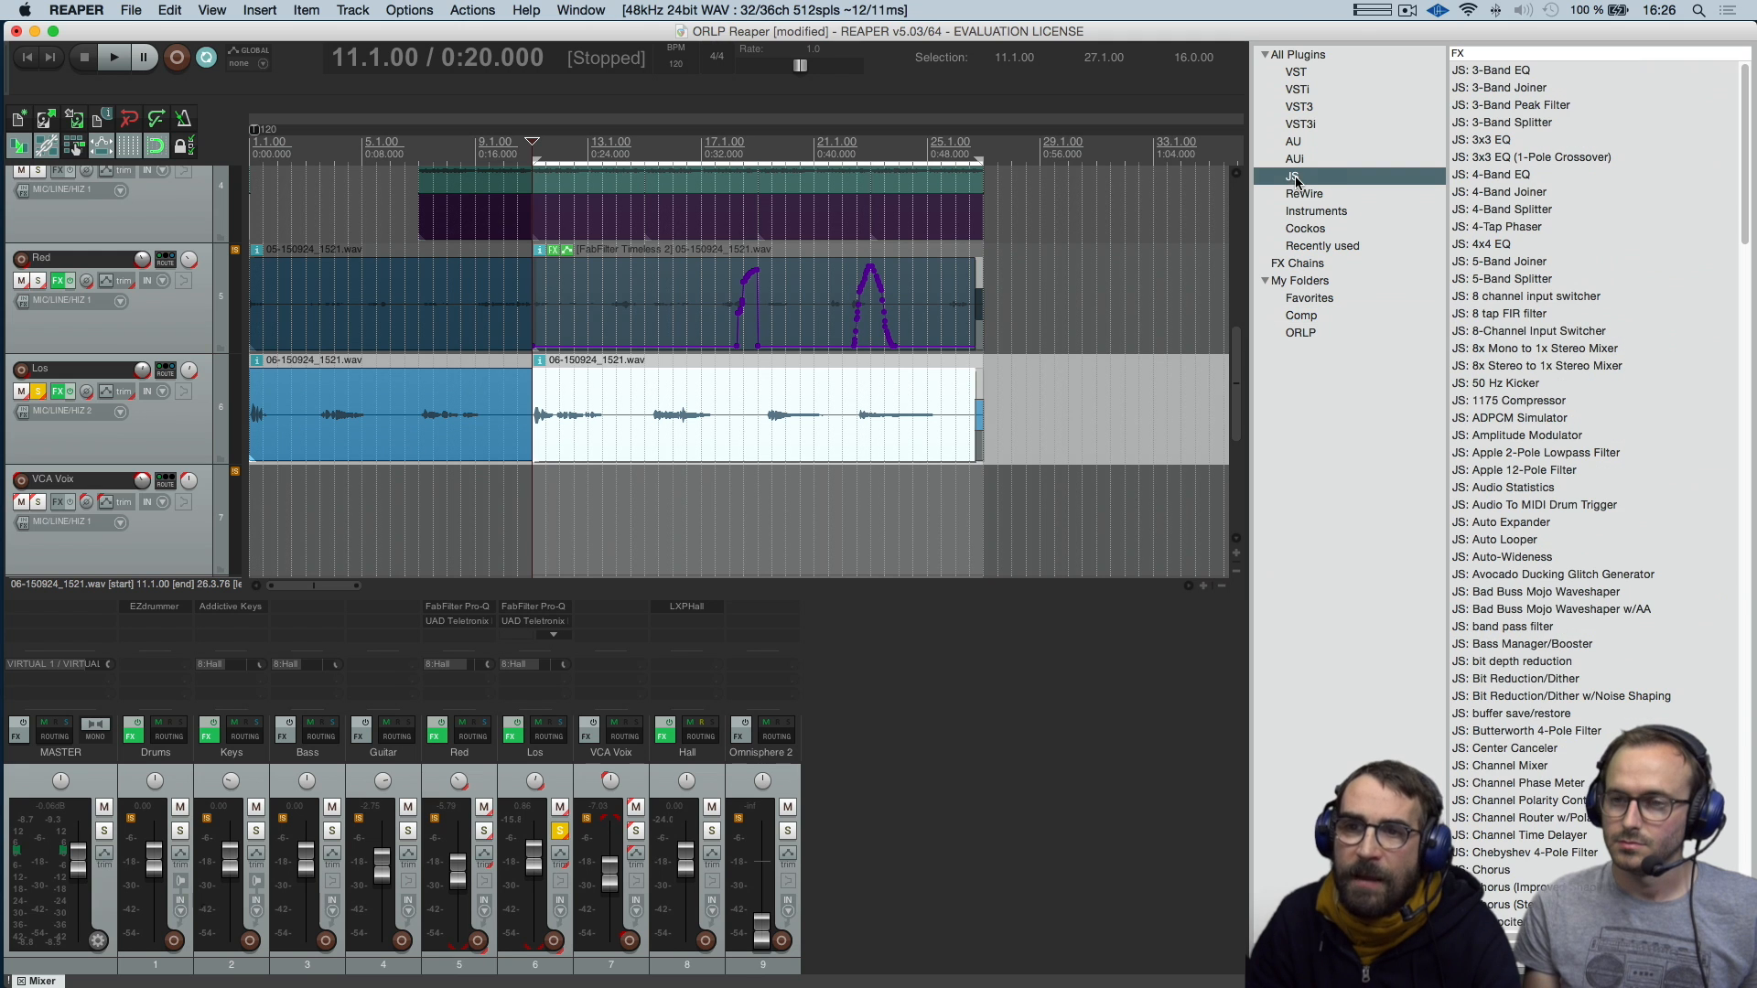
{"action": "mouse_move", "coordinate": [1736, 86]}
{"action": "left_mouse_down"}
{"action": "mouse_move", "coordinate": [1731, 254]}
{"action": "mouse_move", "coordinate": [1731, 86]}
{"action": "left_mouse_up"}
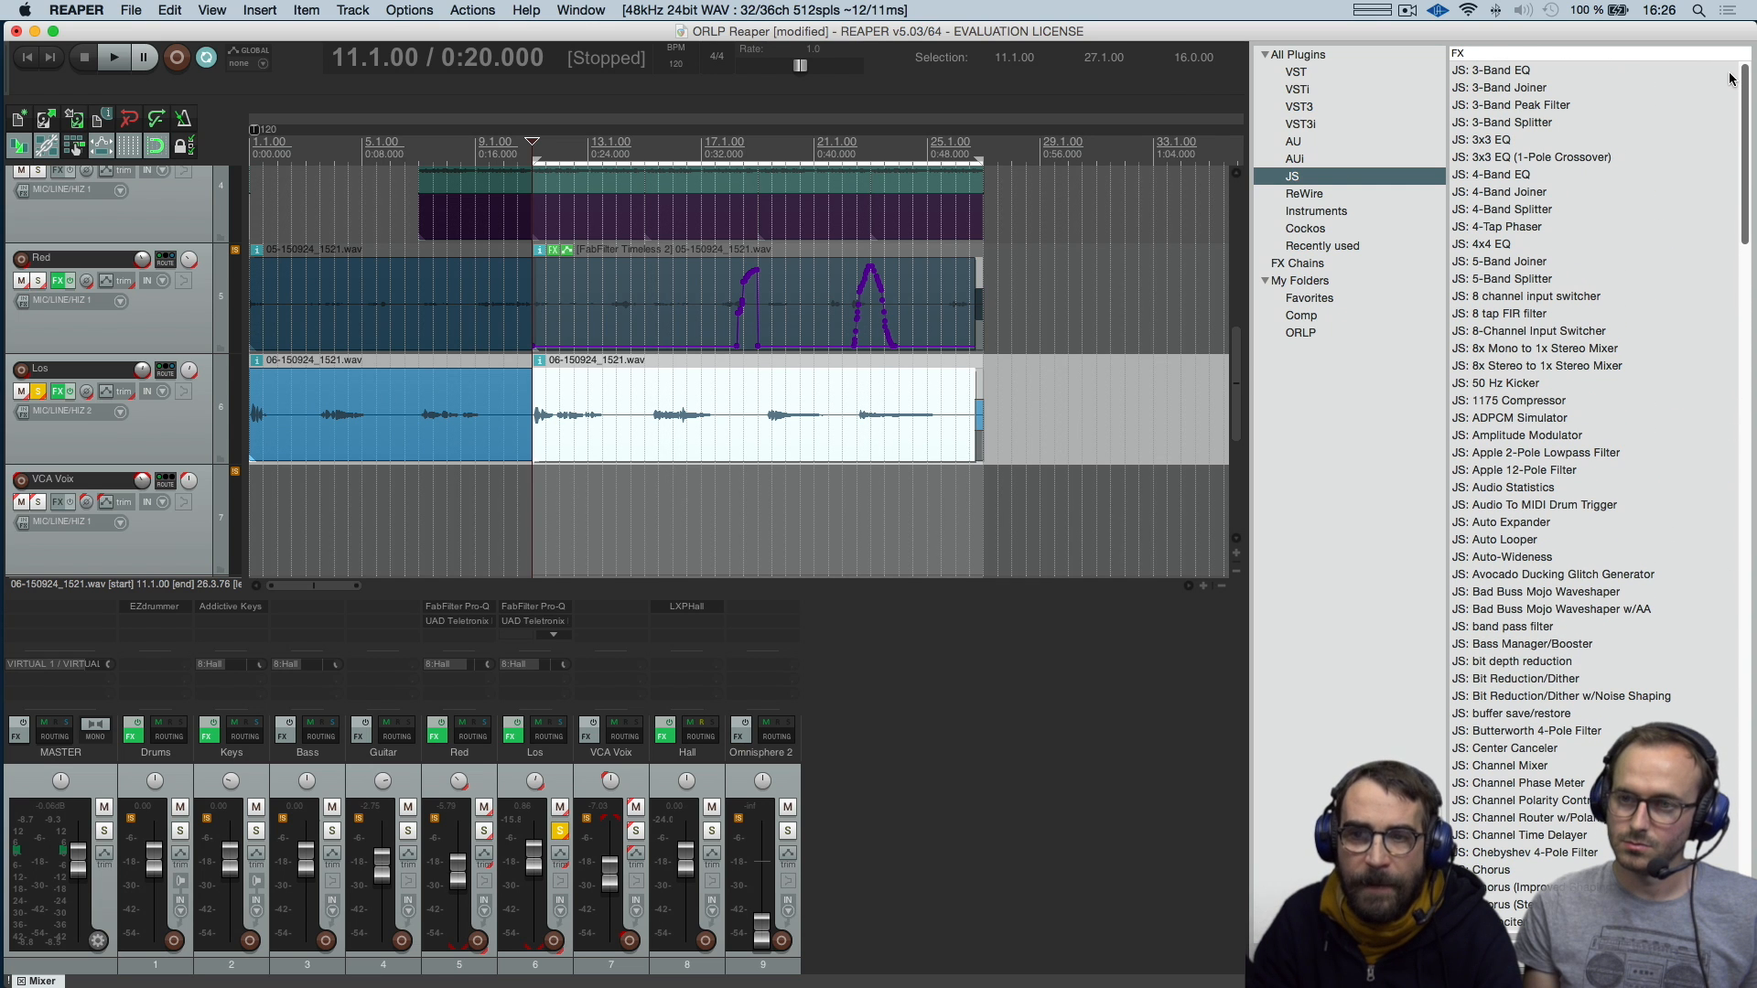
{"action": "left_click", "coordinate": [1535, 281]}
{"action": "left_click", "coordinate": [1524, 266]}
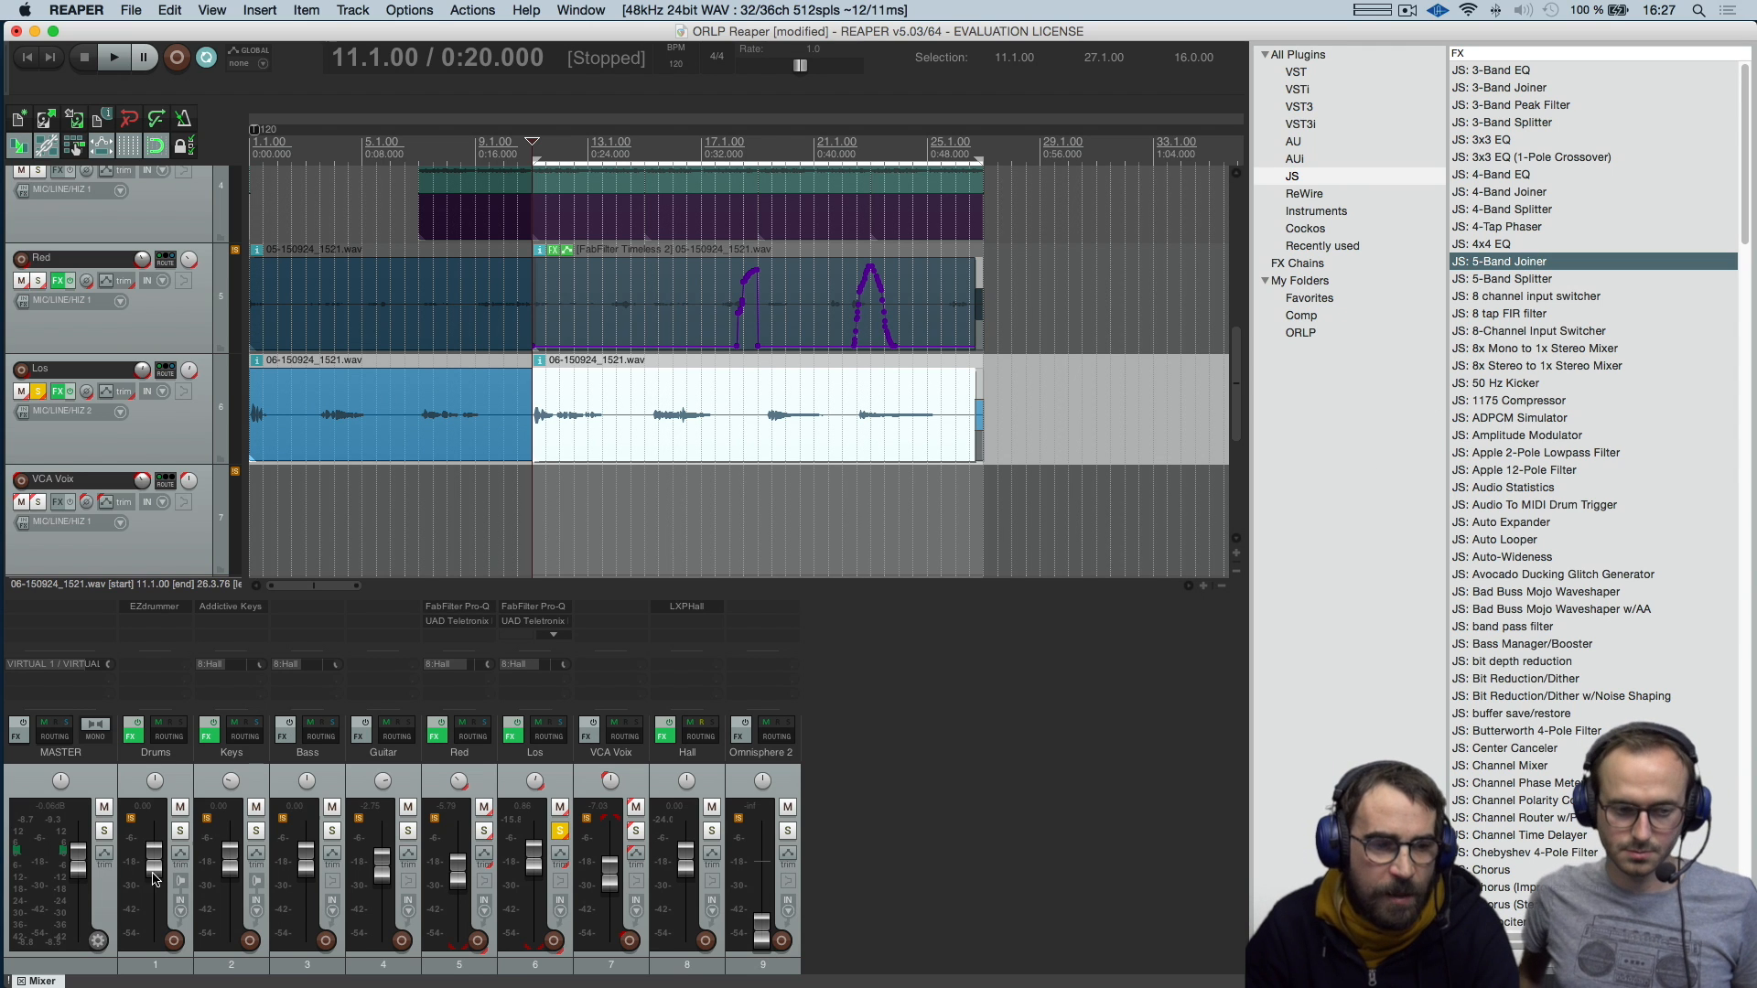
Undock the mixer into a floating window and move it over the arrangement
{"action": "left_click", "coordinate": [46, 982]}
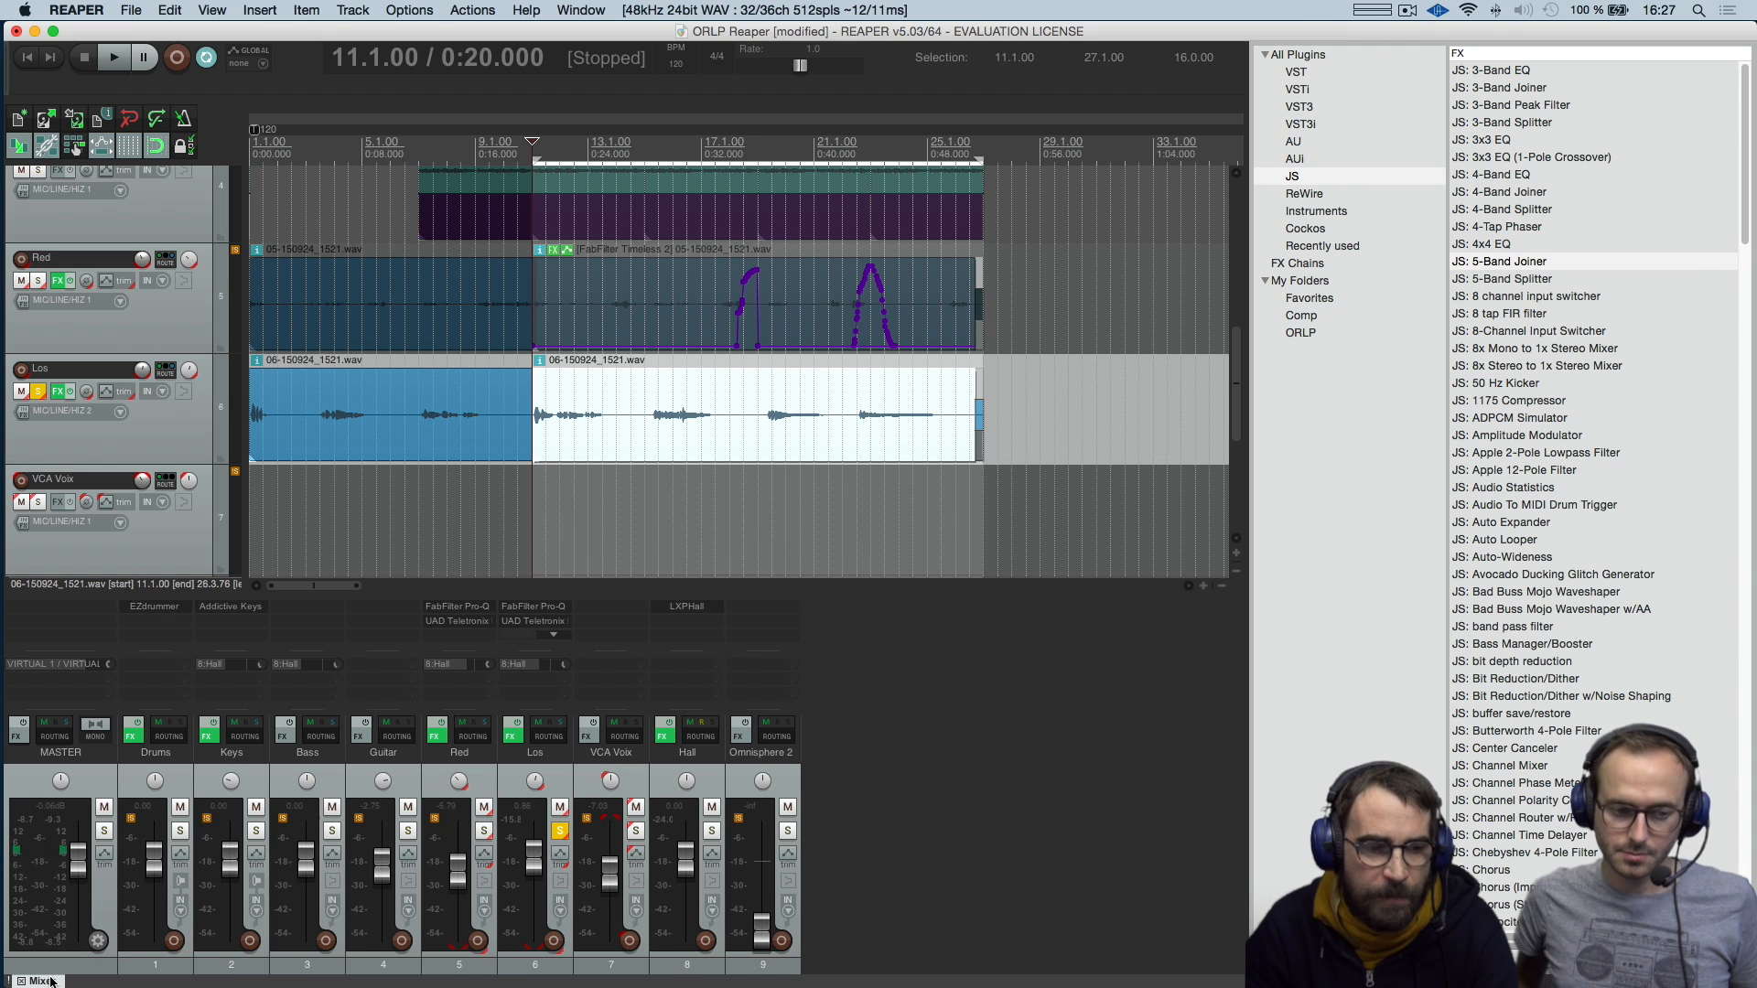
{"action": "right_click", "coordinate": [48, 982]}
{"action": "left_click", "coordinate": [52, 982]}
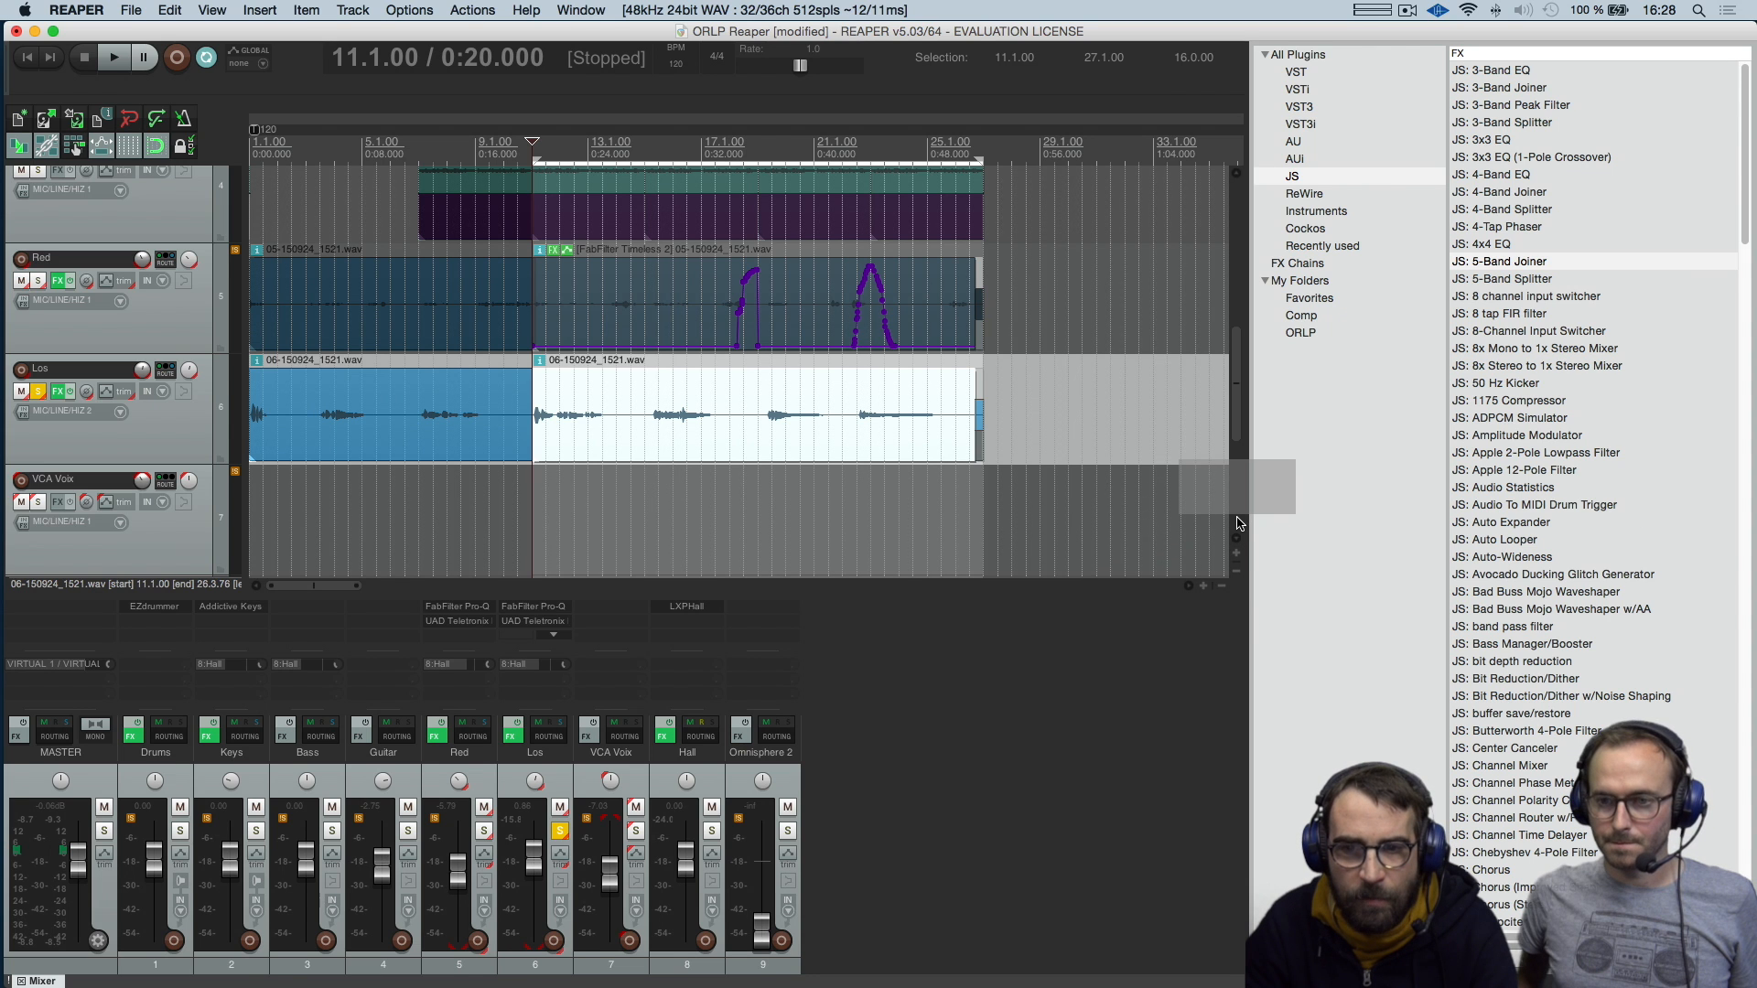
{"action": "left_click_drag", "start_coordinate": [1237, 518], "coordinate": [1237, 518]}
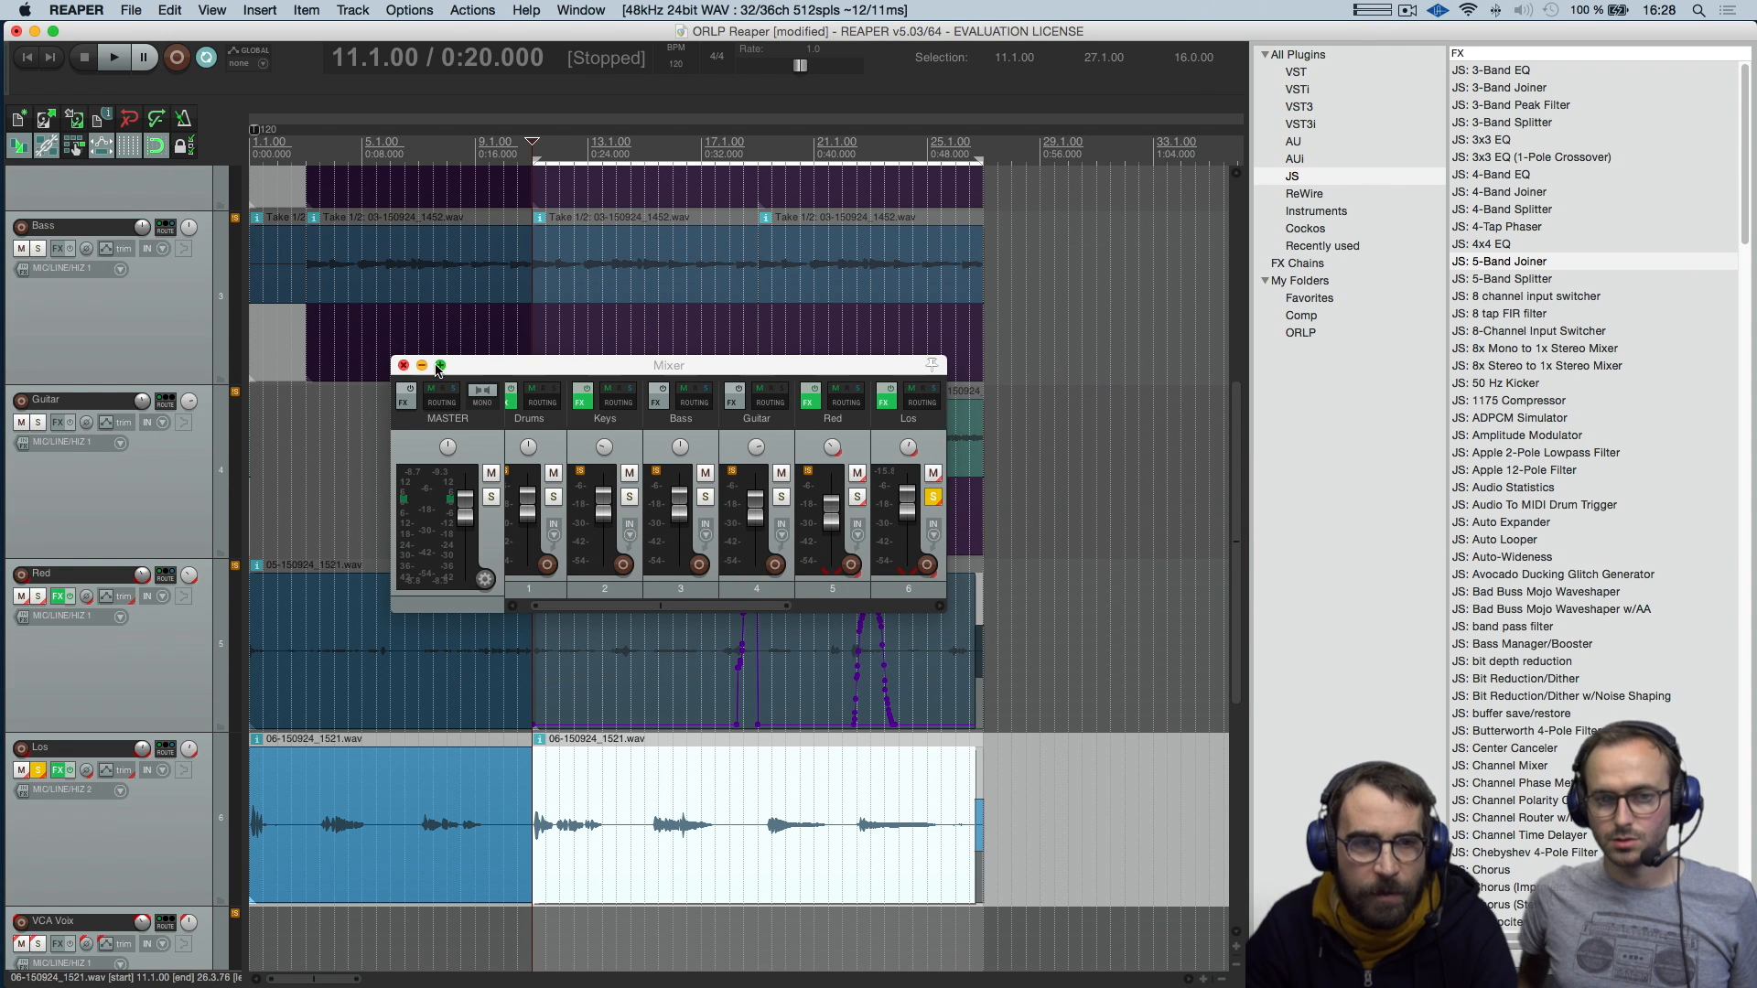
{"action": "left_click_drag", "start_coordinate": [437, 369], "coordinate": [671, 449]}
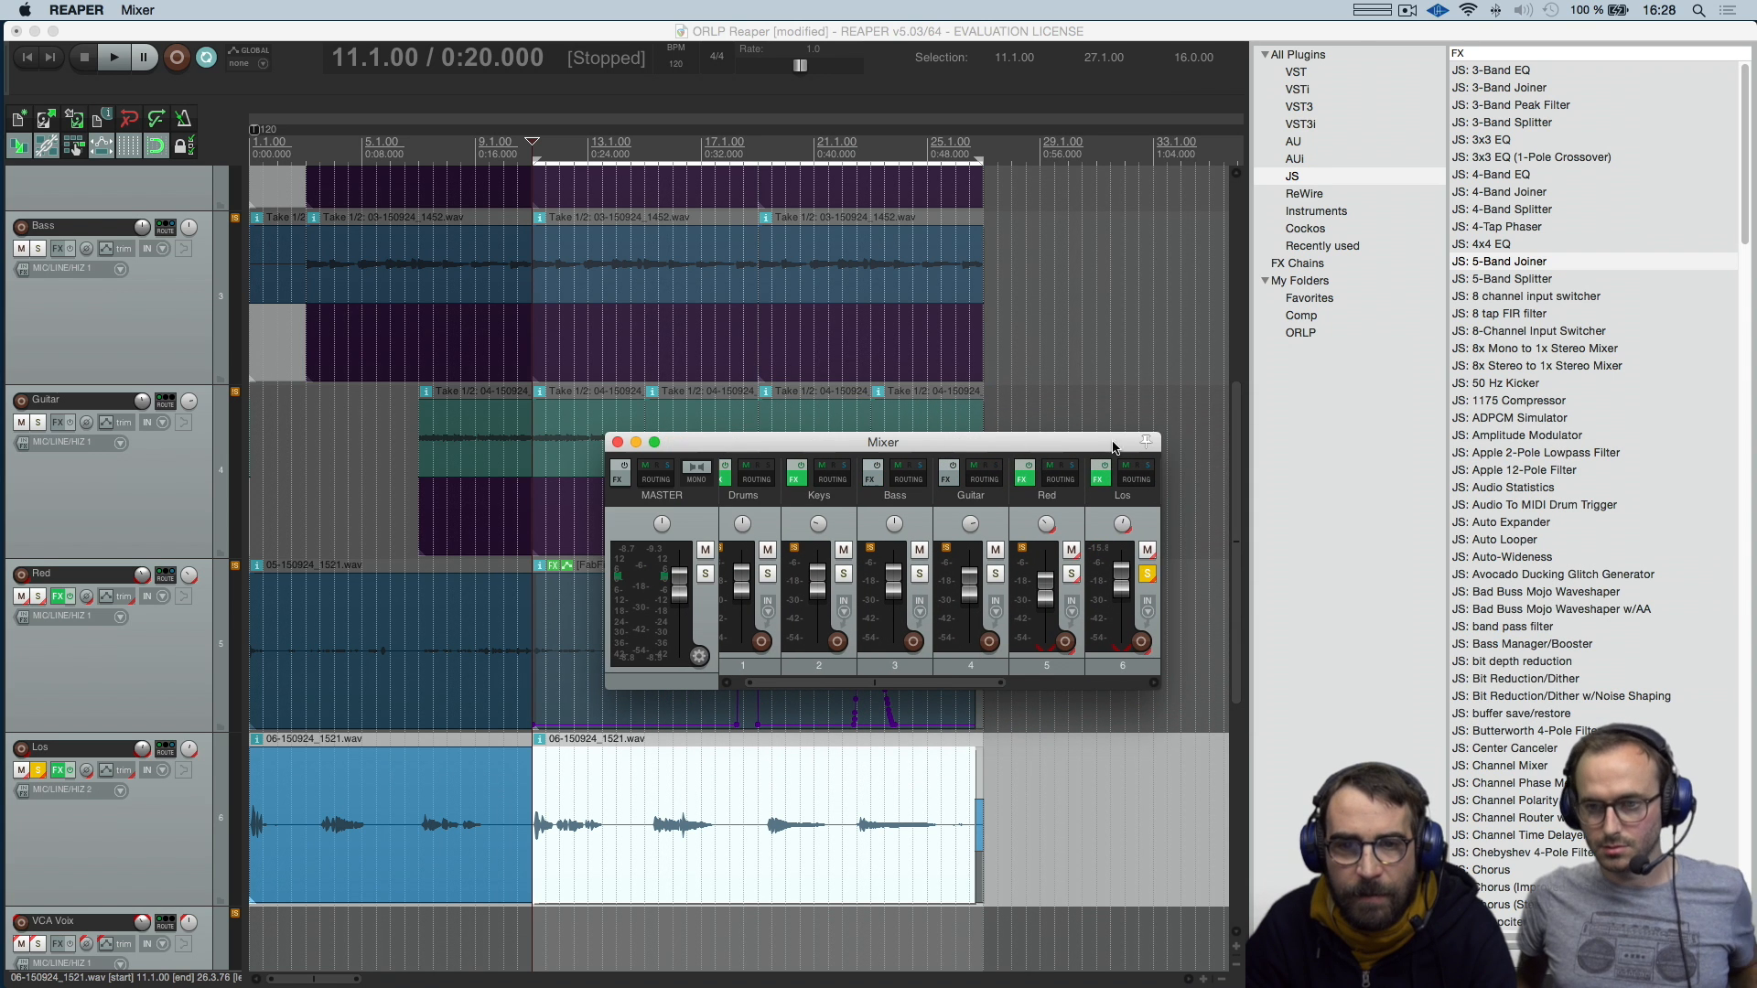
Open the floating mixer's options and dock the mixer in the docker again
{"action": "right_click", "coordinate": [1107, 519]}
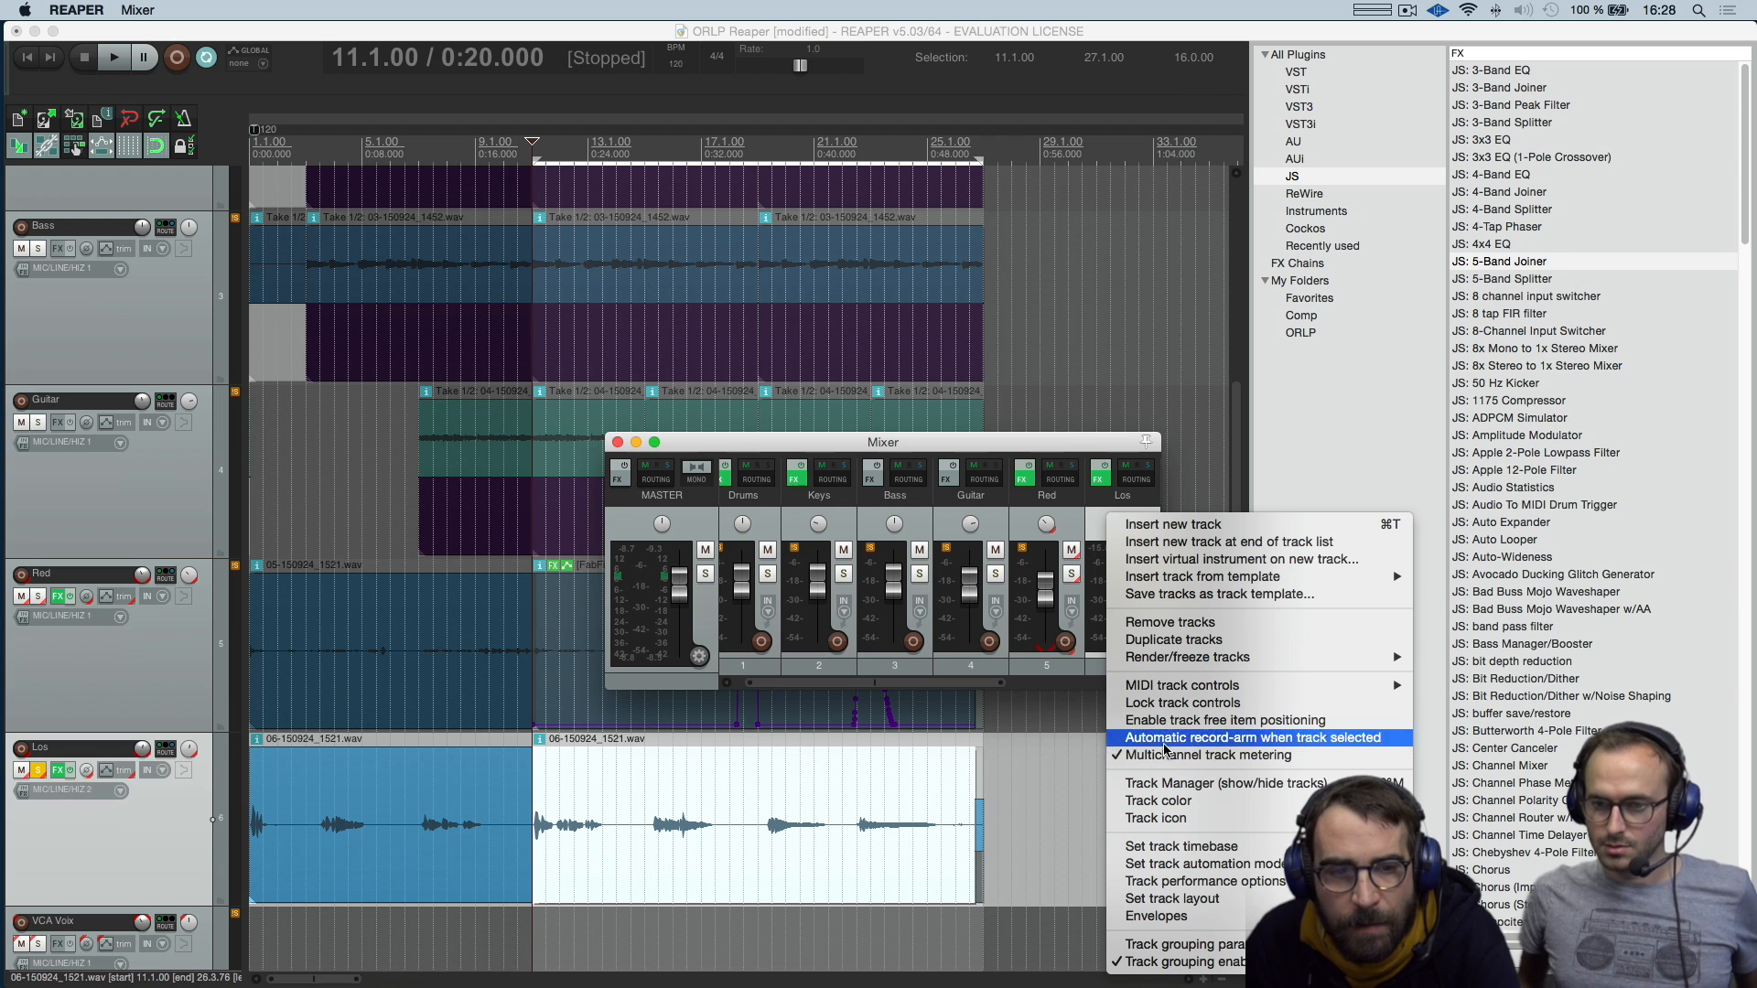
{"action": "right_click", "coordinate": [710, 688]}
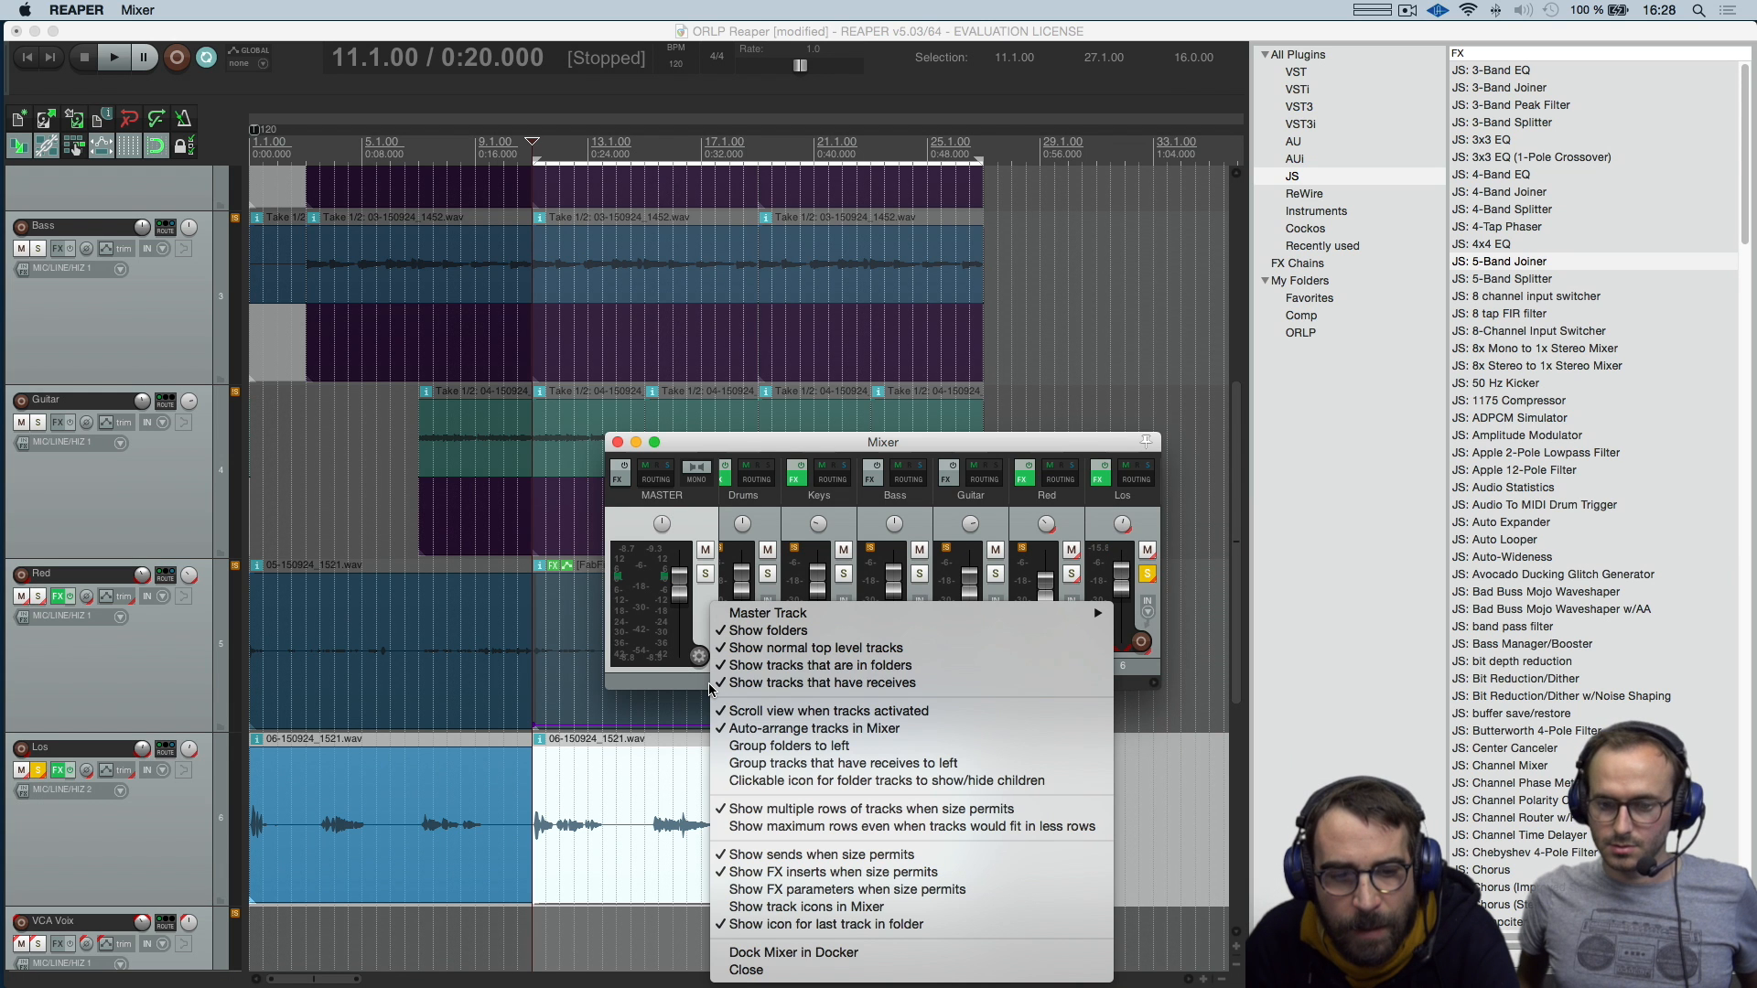
{"action": "left_click", "coordinate": [807, 955]}
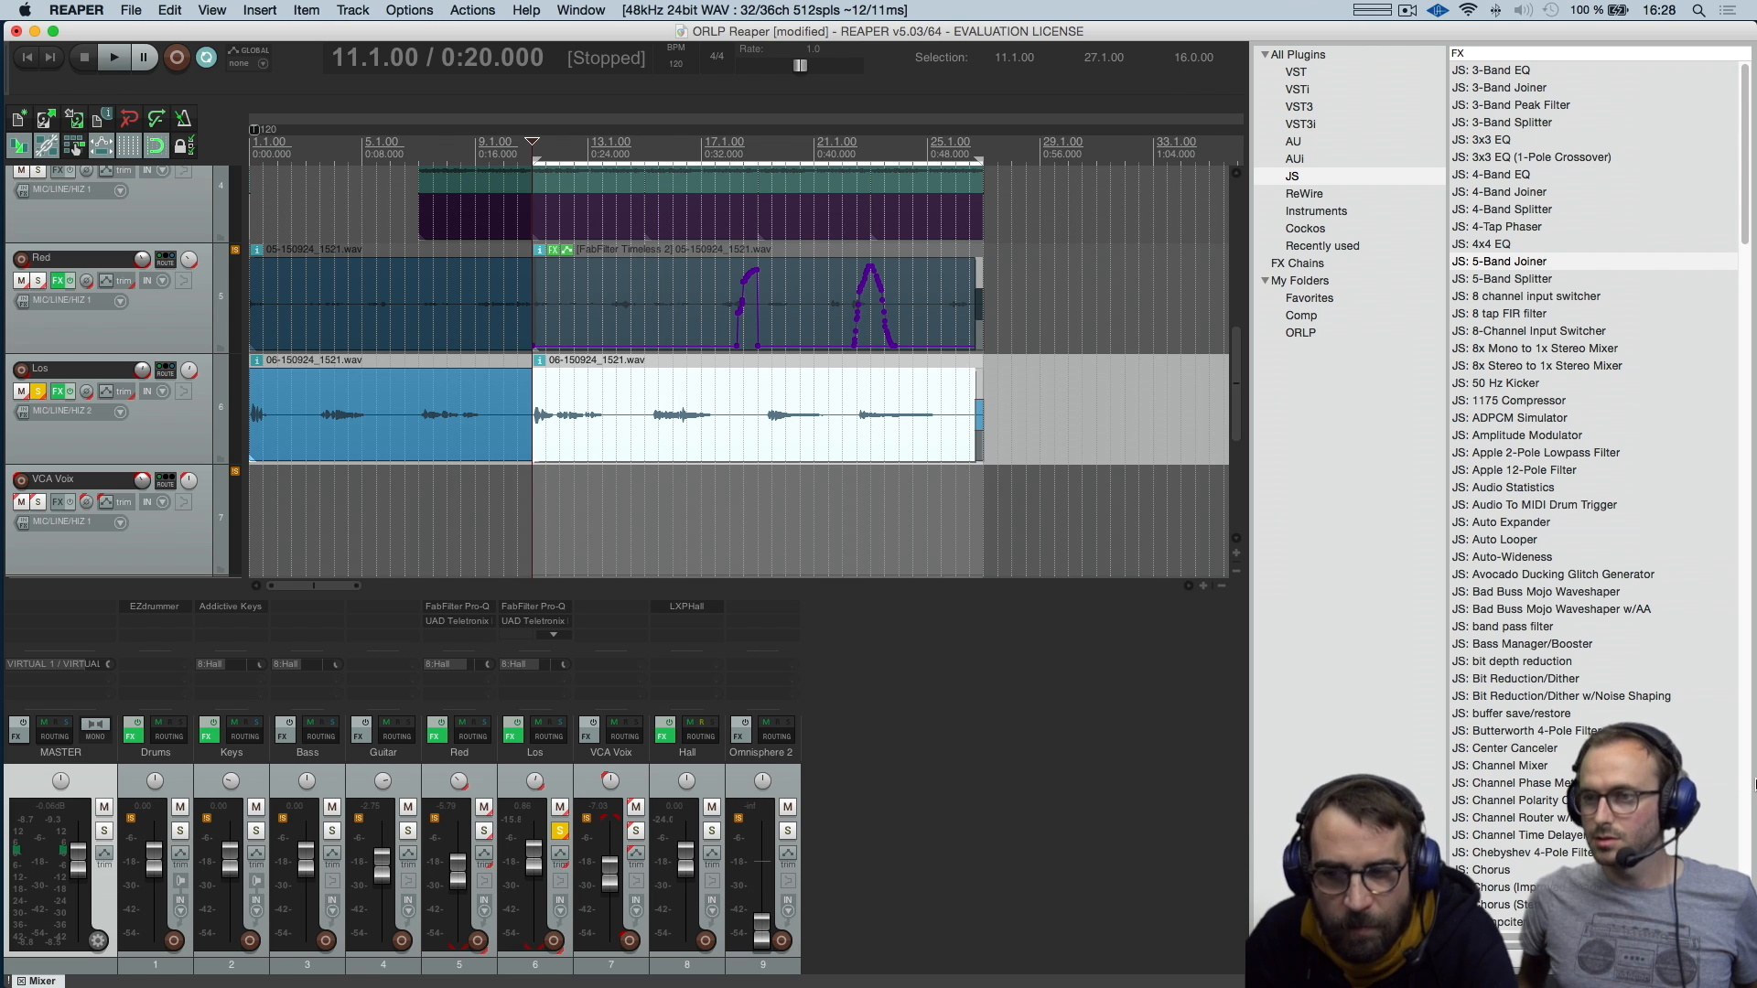
Move the mixer into the side docker with the FX browser, and alternate between showing the two there
{"action": "left_click_drag", "start_coordinate": [1756, 785], "coordinate": [1756, 784]}
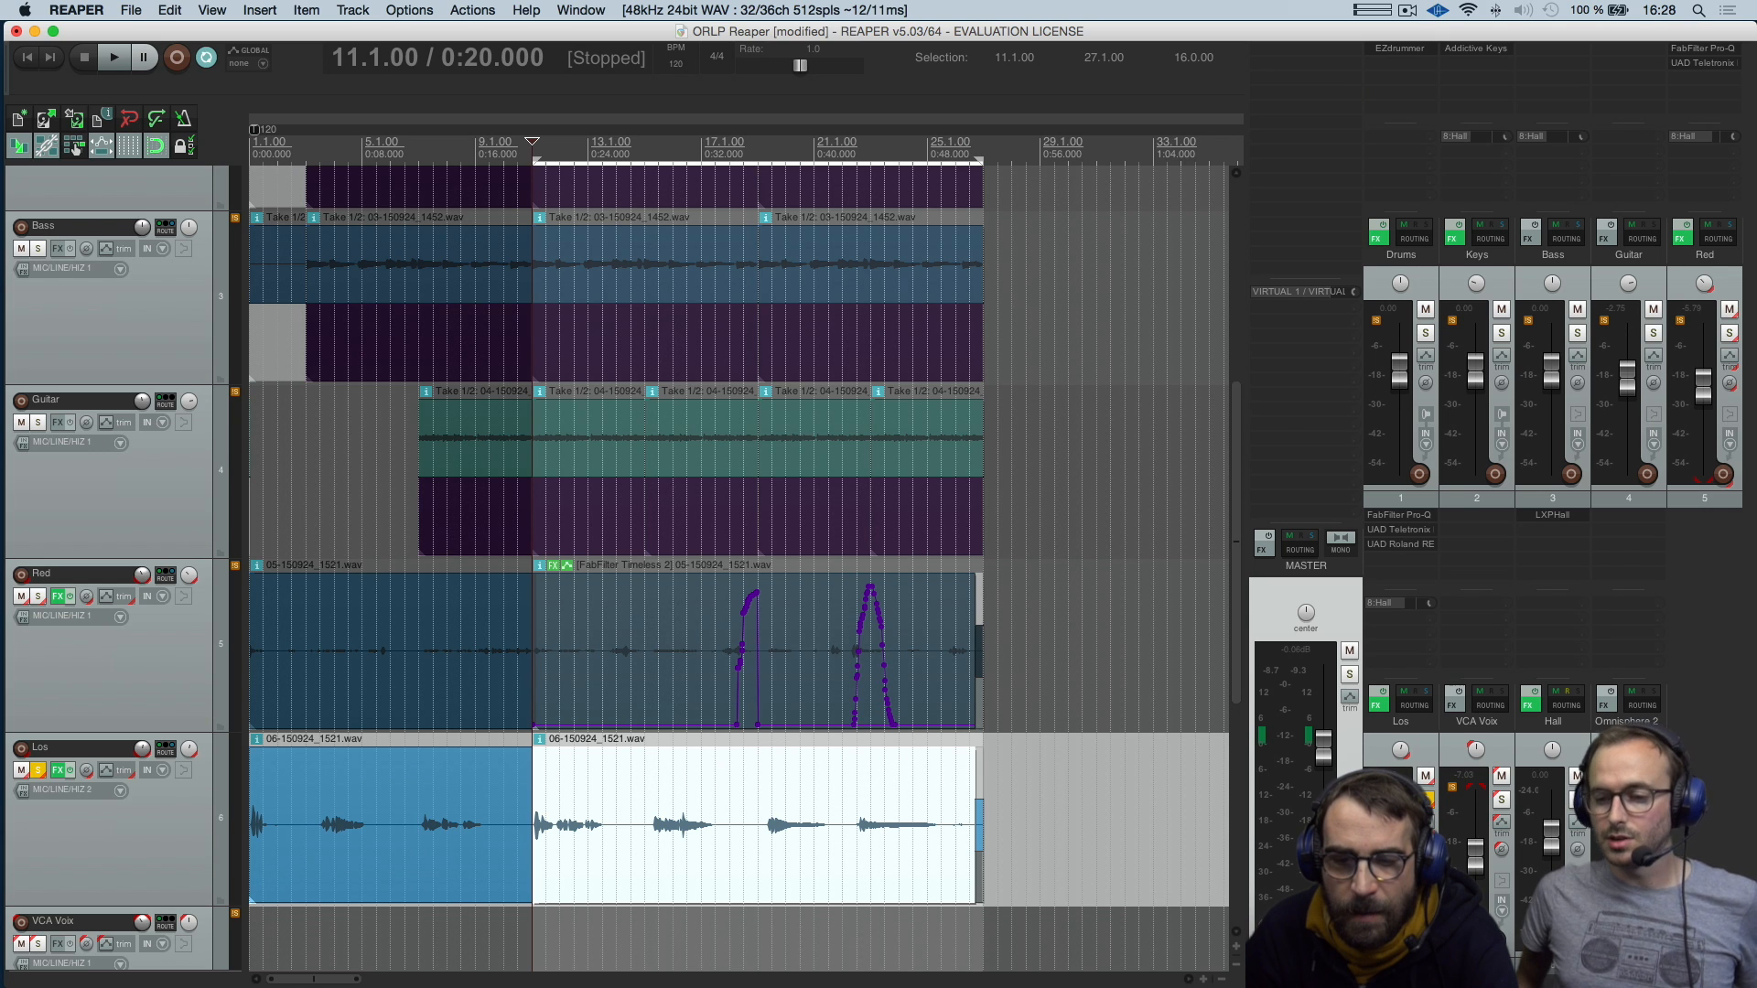
{"action": "key", "text": "shift+f"}
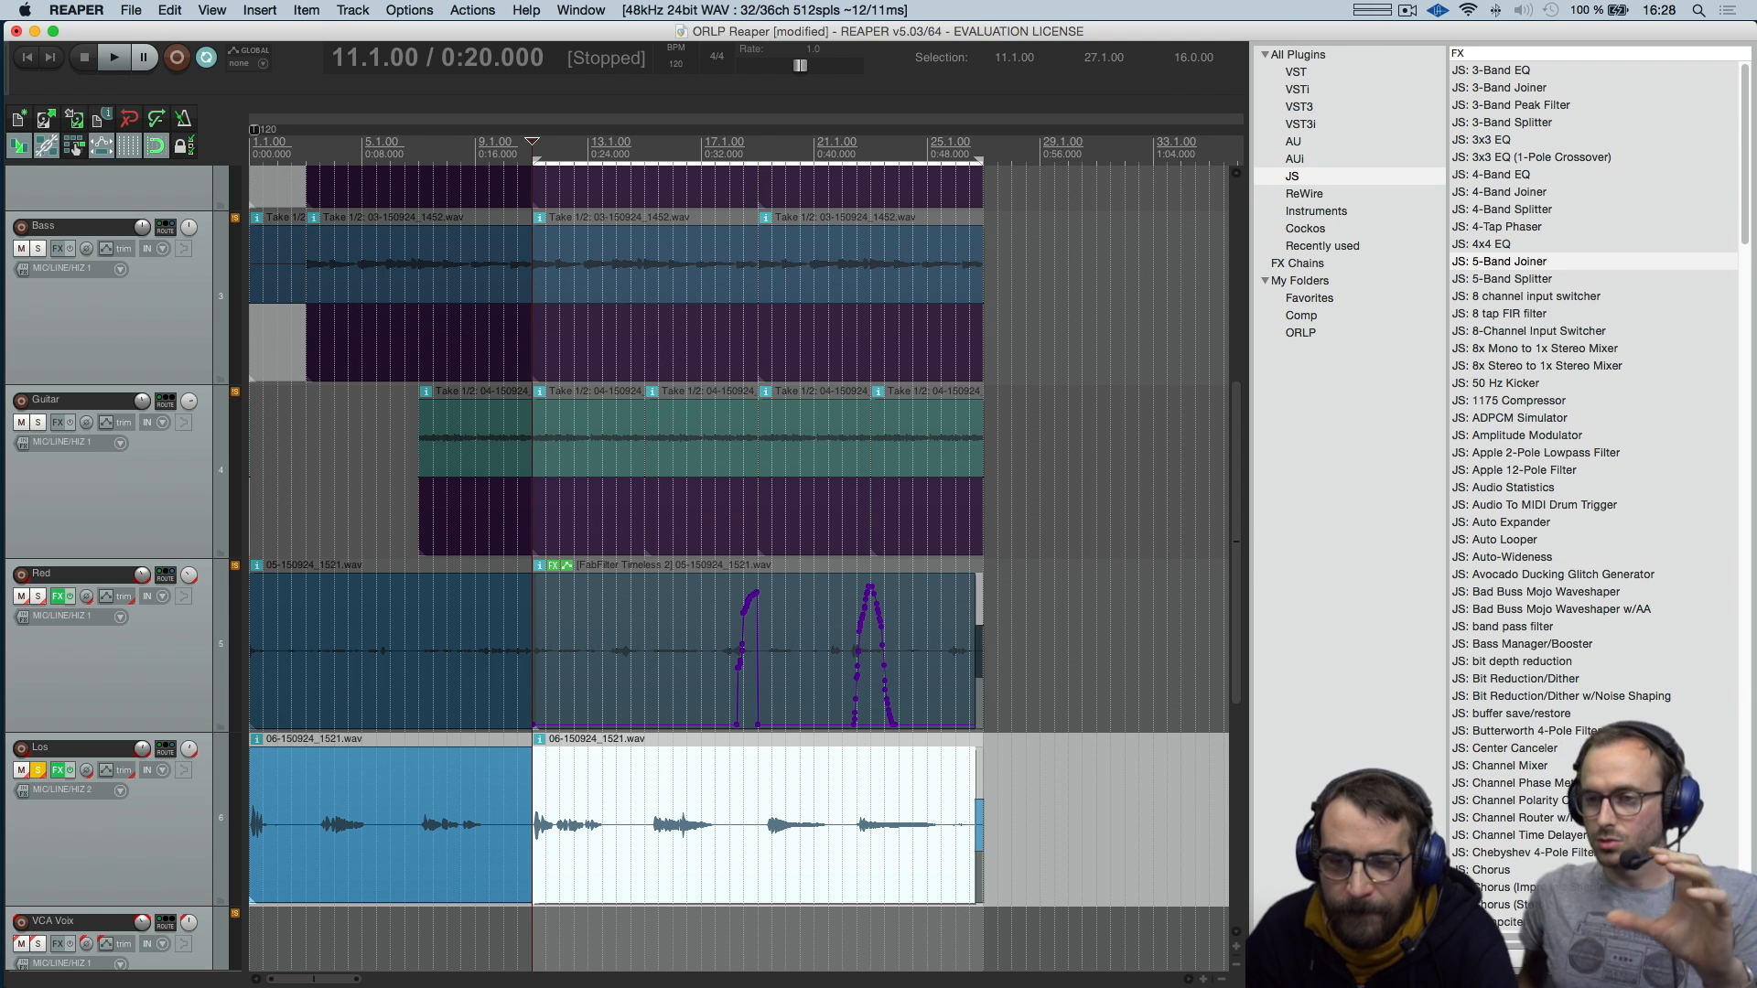
{"action": "key", "text": "shift+f"}
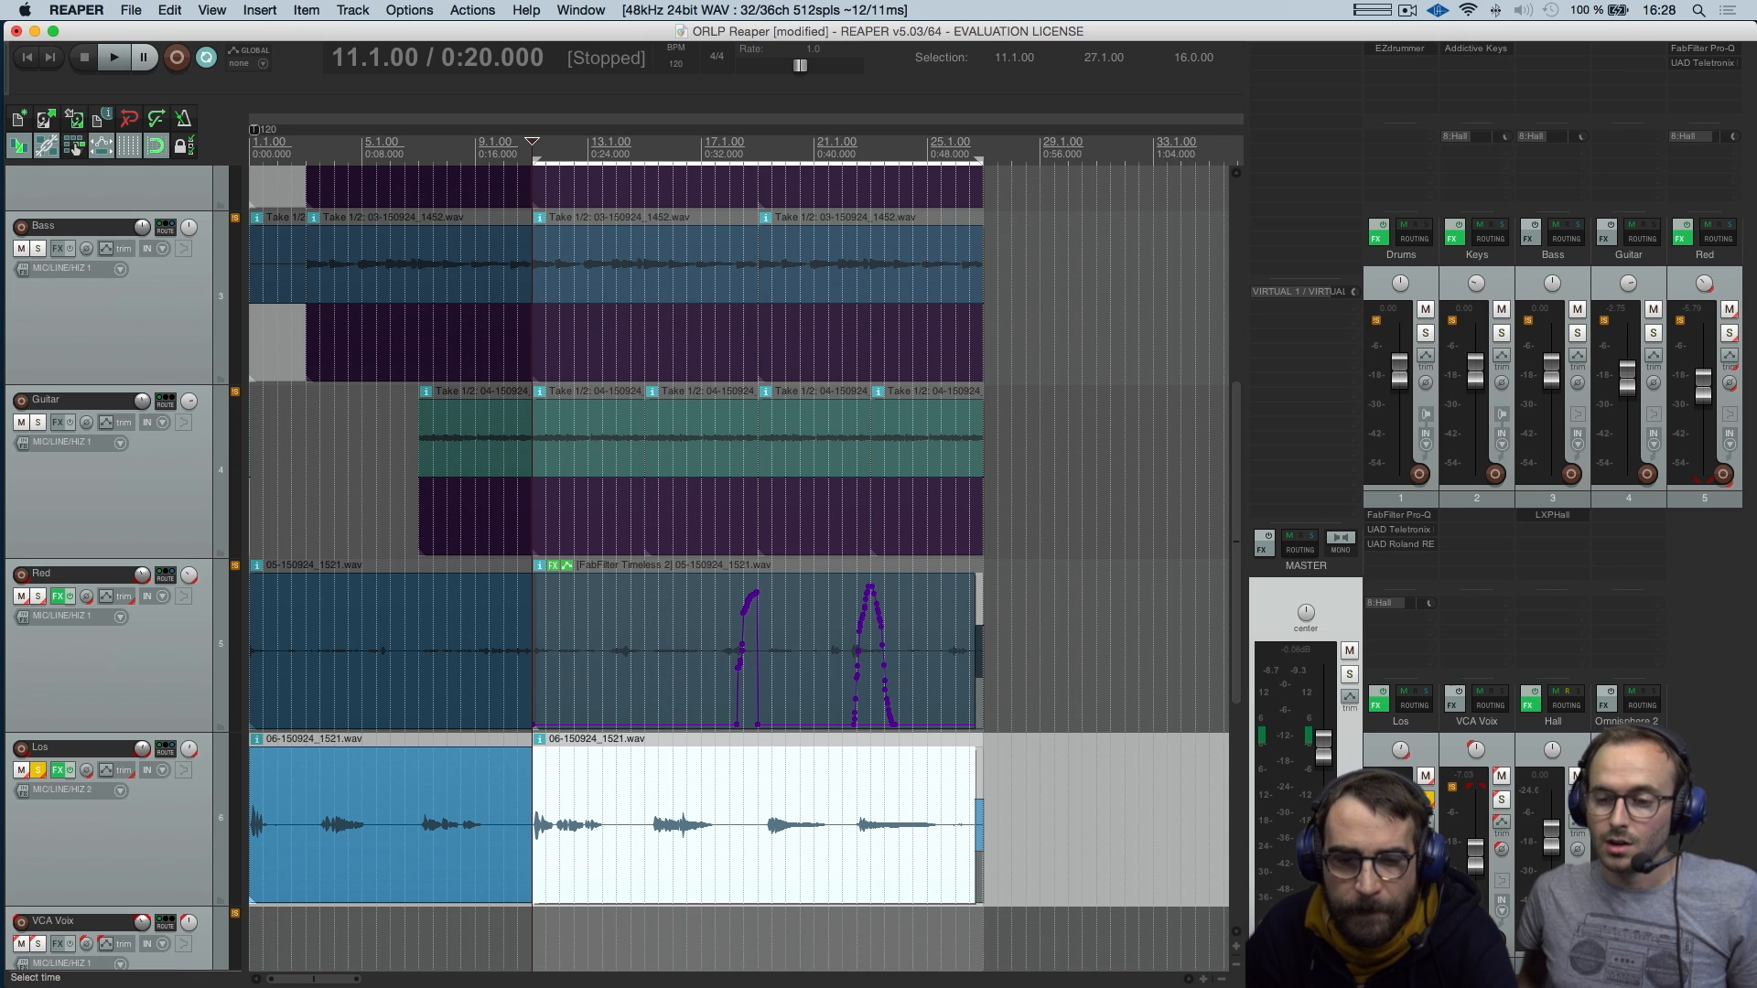
{"action": "key", "text": "shift+e"}
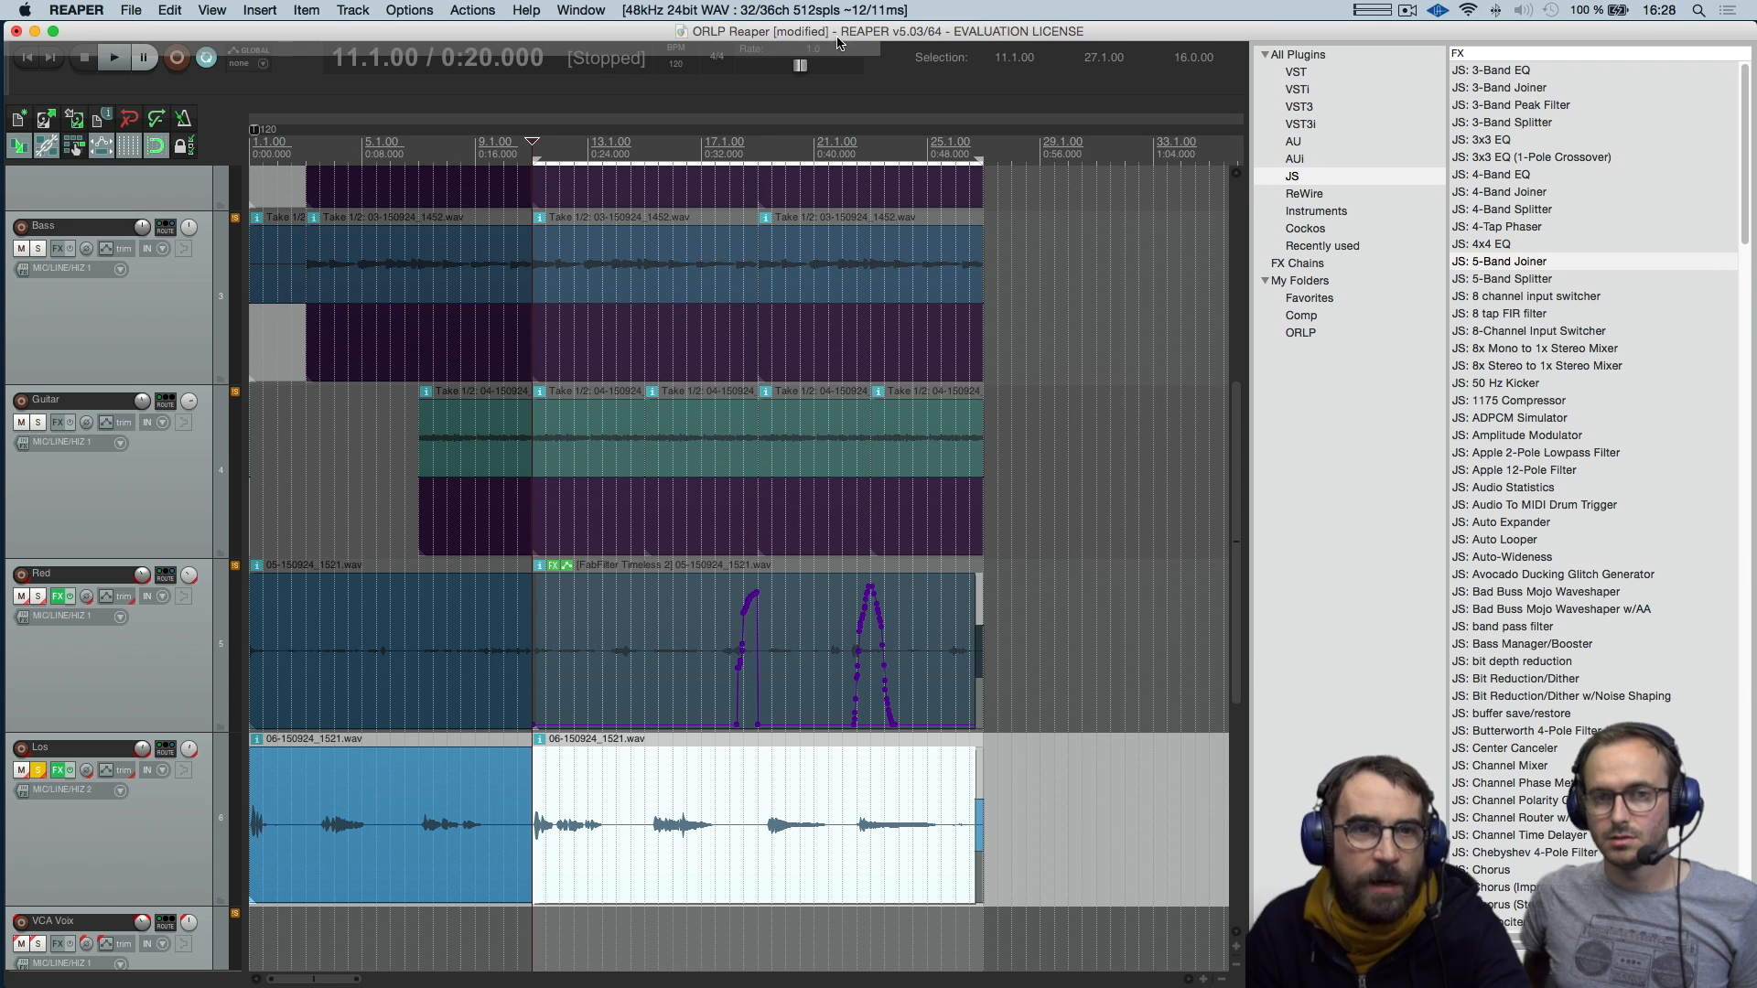
{"action": "left_click", "coordinate": [838, 40], "text": "super"}
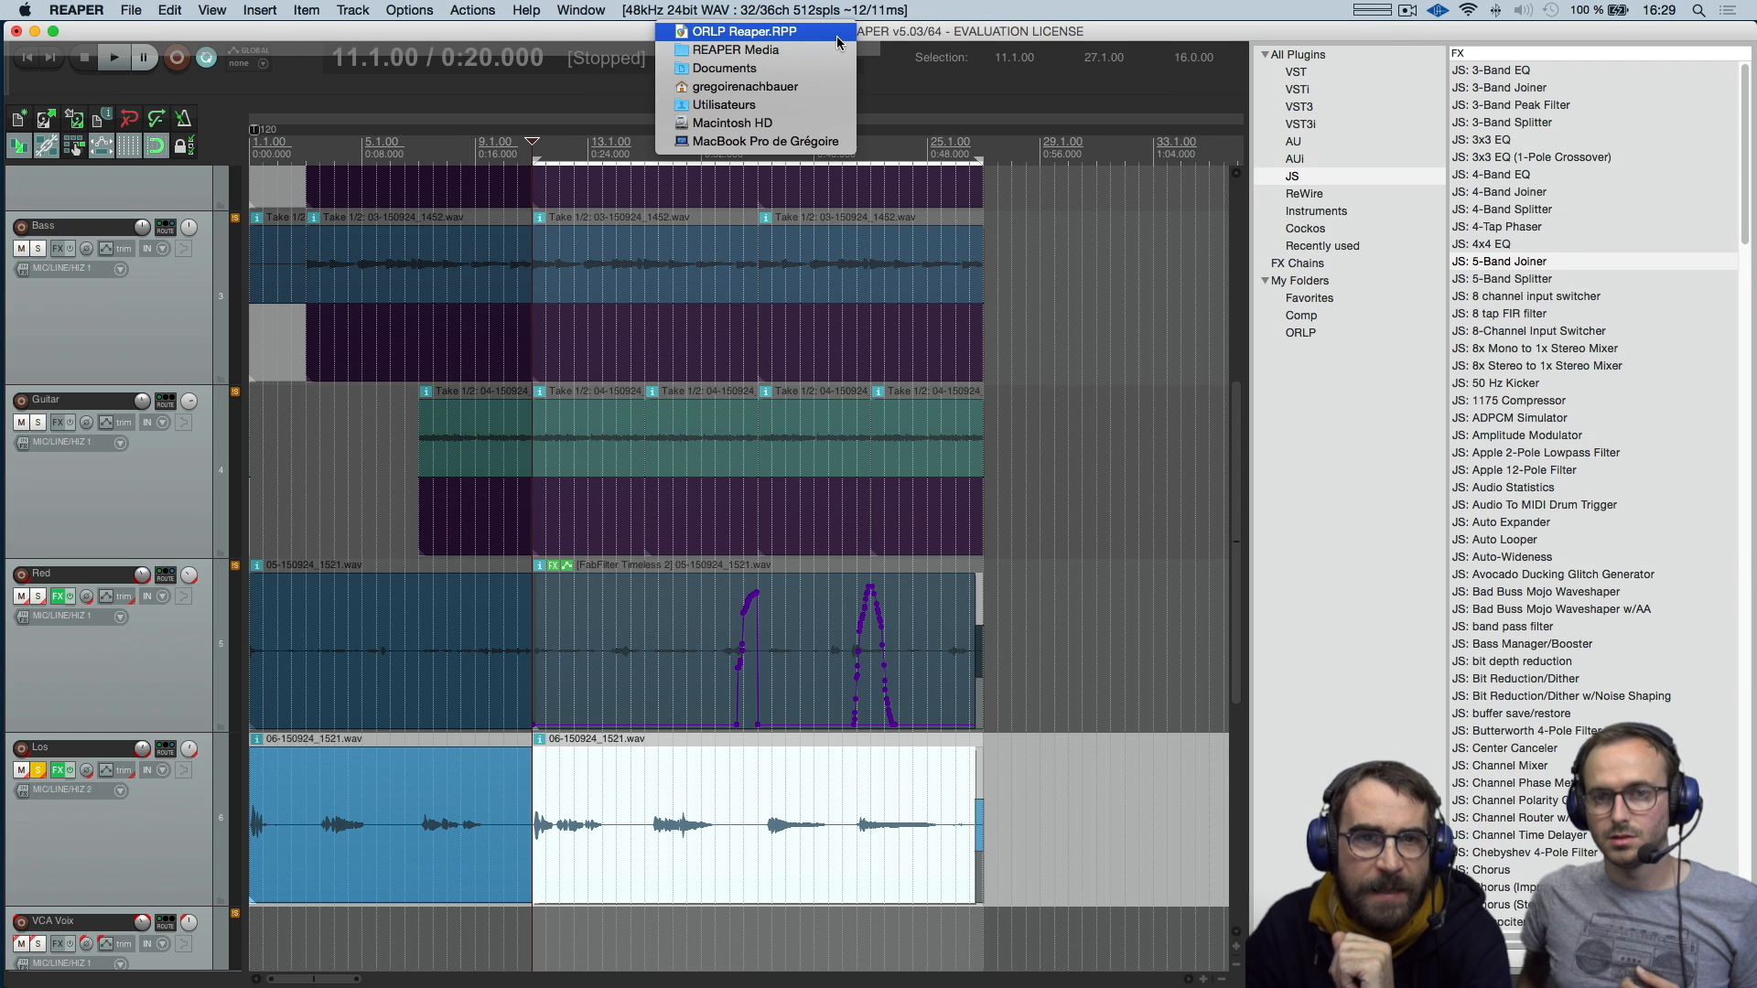
{"action": "left_click", "coordinate": [901, 37]}
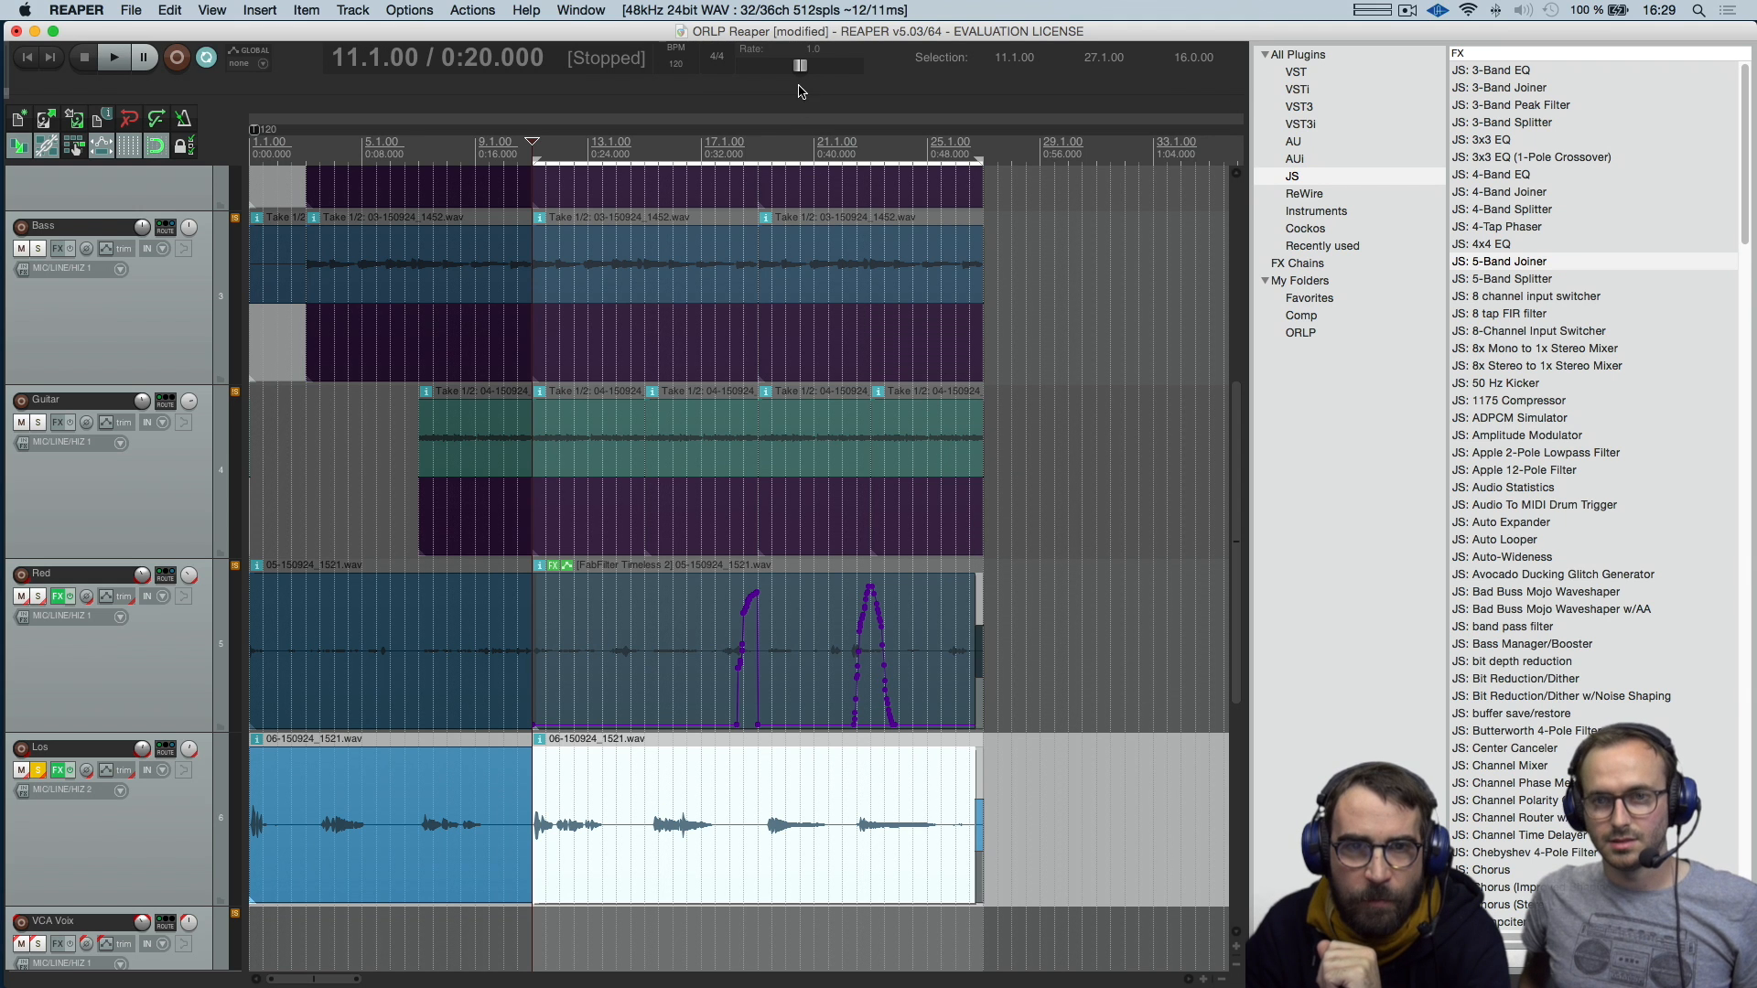
Dock the mixer below the arrangement and place the FX browser beside it
{"action": "key", "text": "F7"}
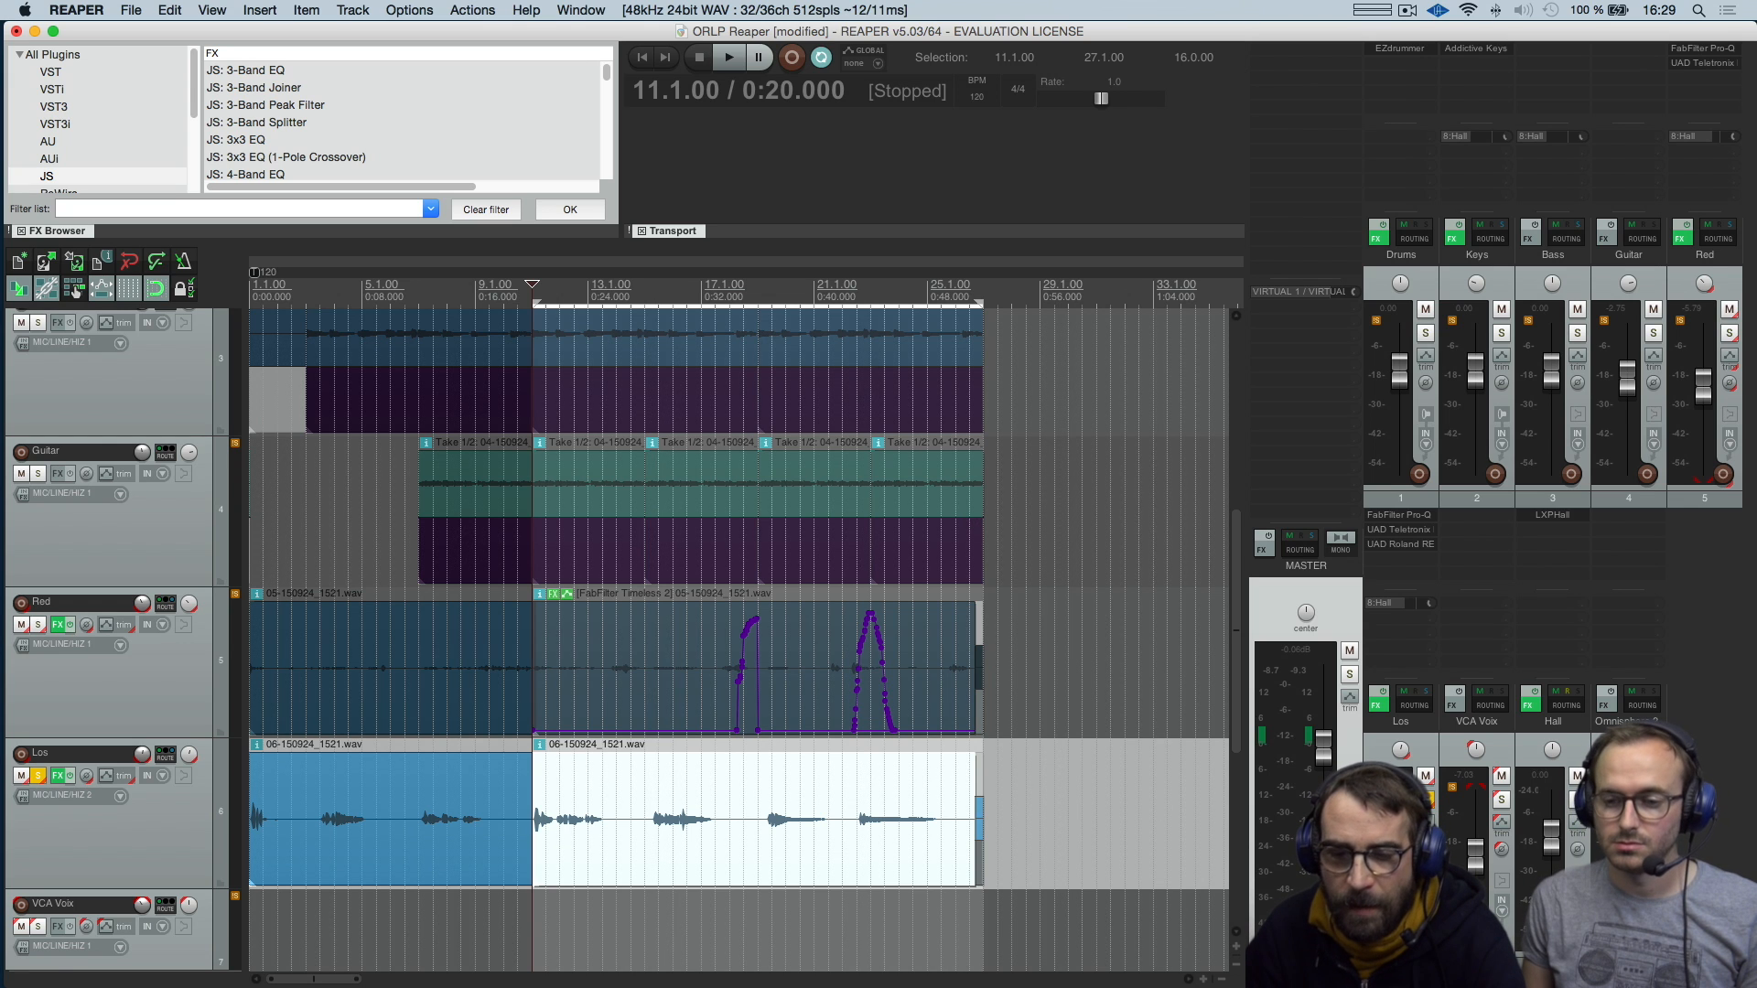
{"action": "left_click_drag", "start_coordinate": [1286, 981], "coordinate": [844, 977]}
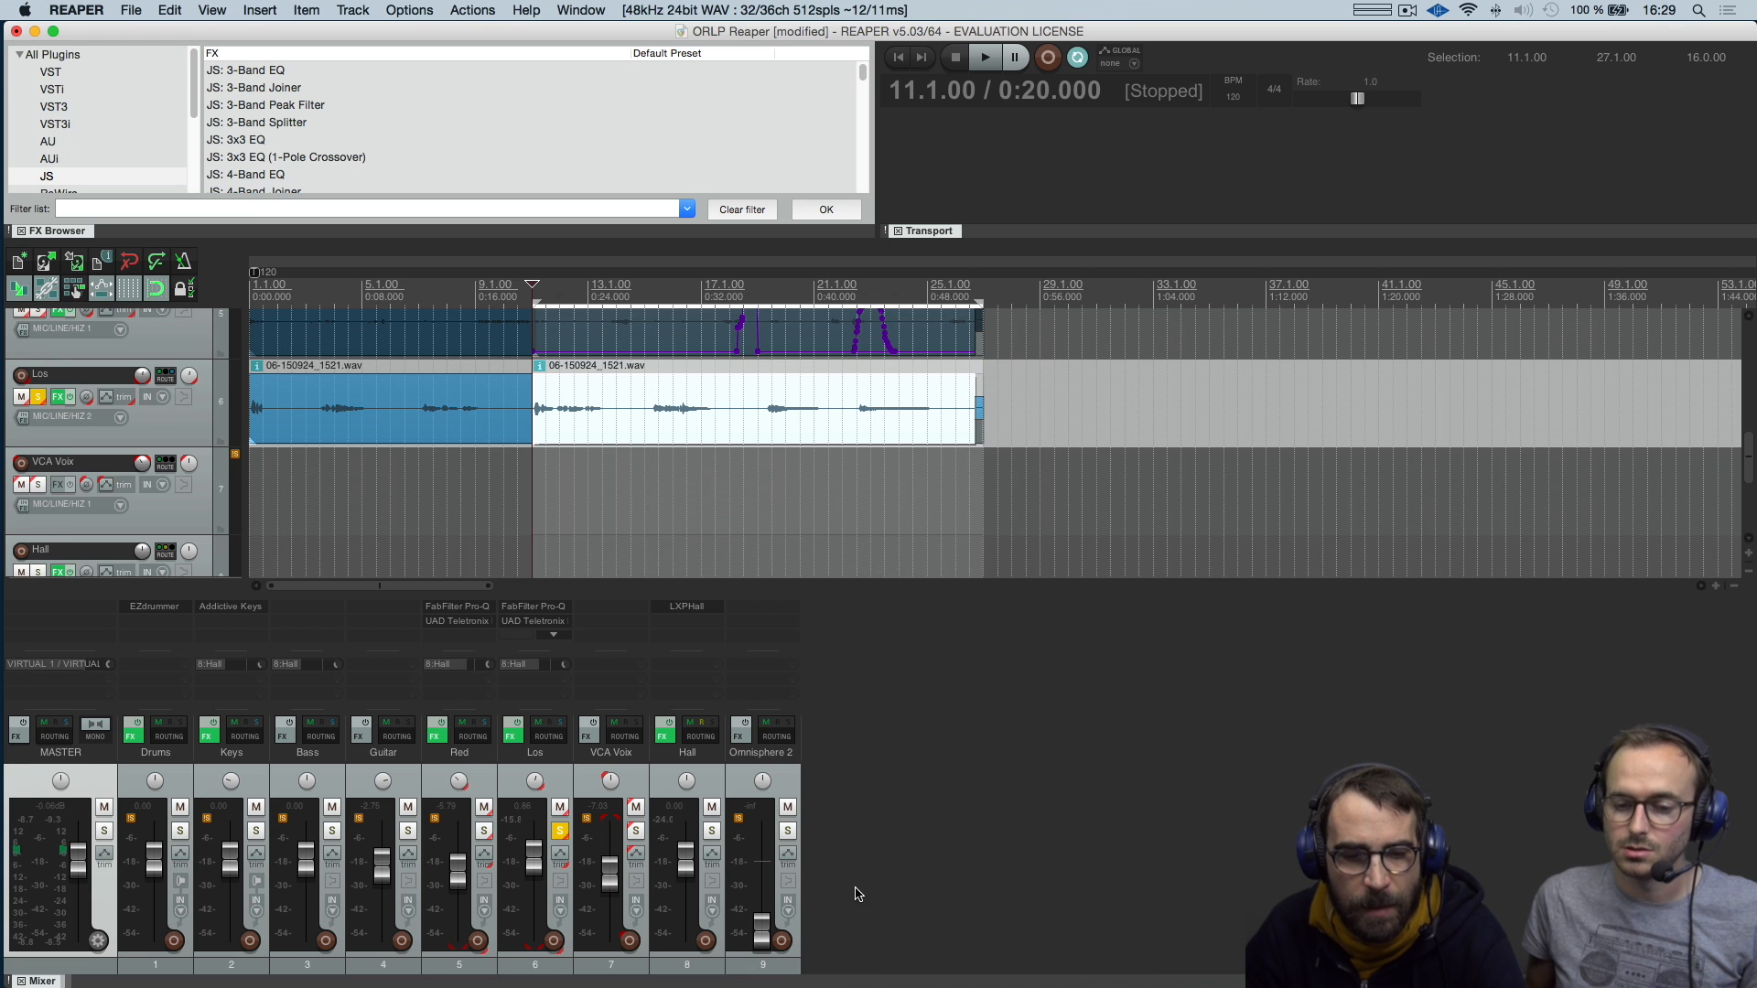
{"action": "left_click_drag", "start_coordinate": [57, 230], "coordinate": [904, 979]}
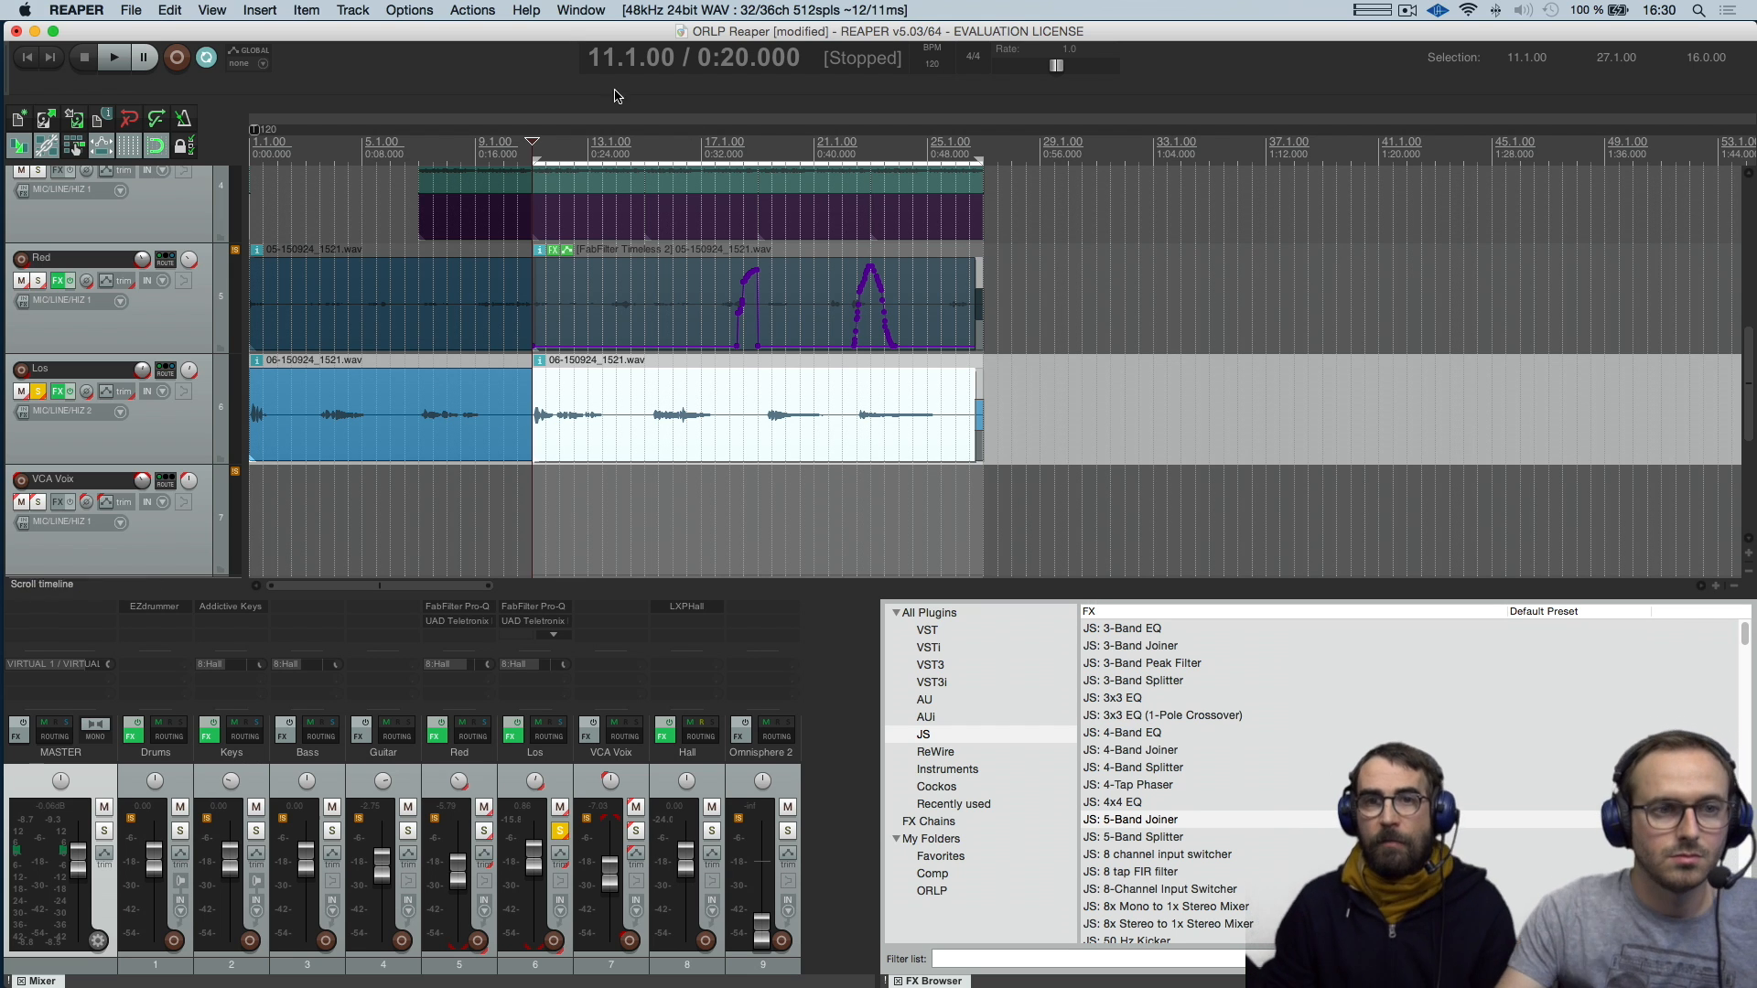
Open the video window and briefly play the project from 11.1.00
{"action": "left_click", "coordinate": [129, 10]}
{"action": "mouse_move", "coordinate": [213, 9]}
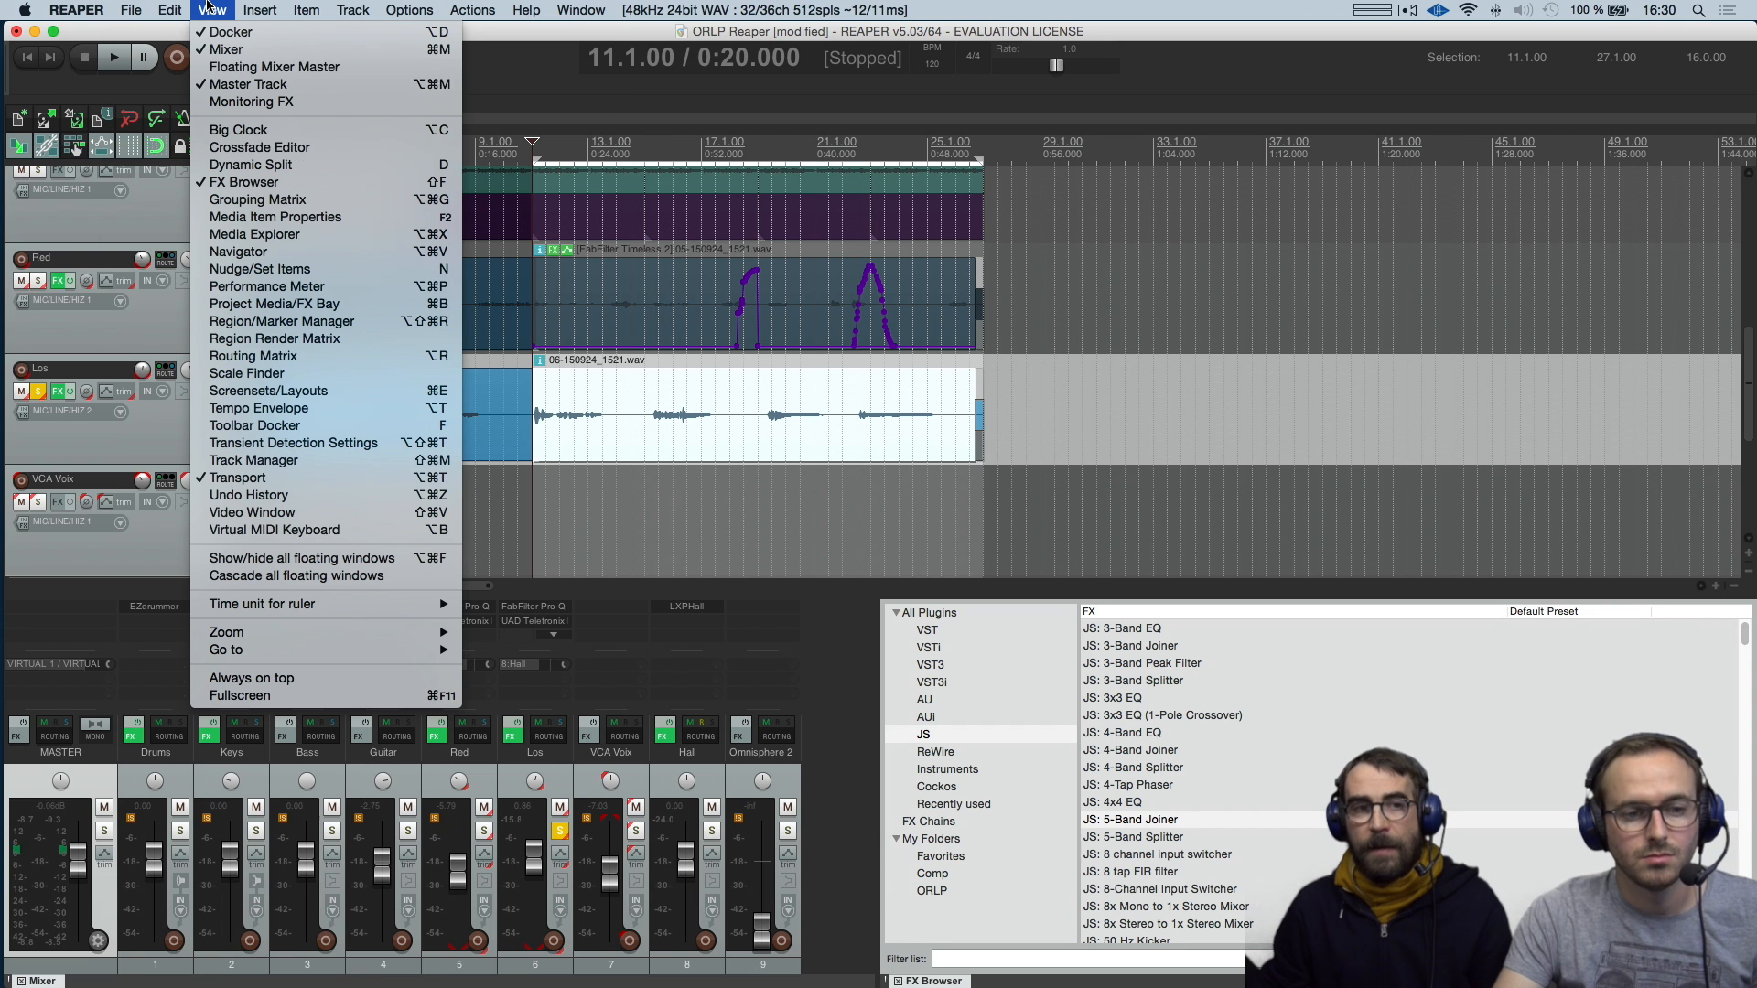
{"action": "left_click", "coordinate": [328, 515]}
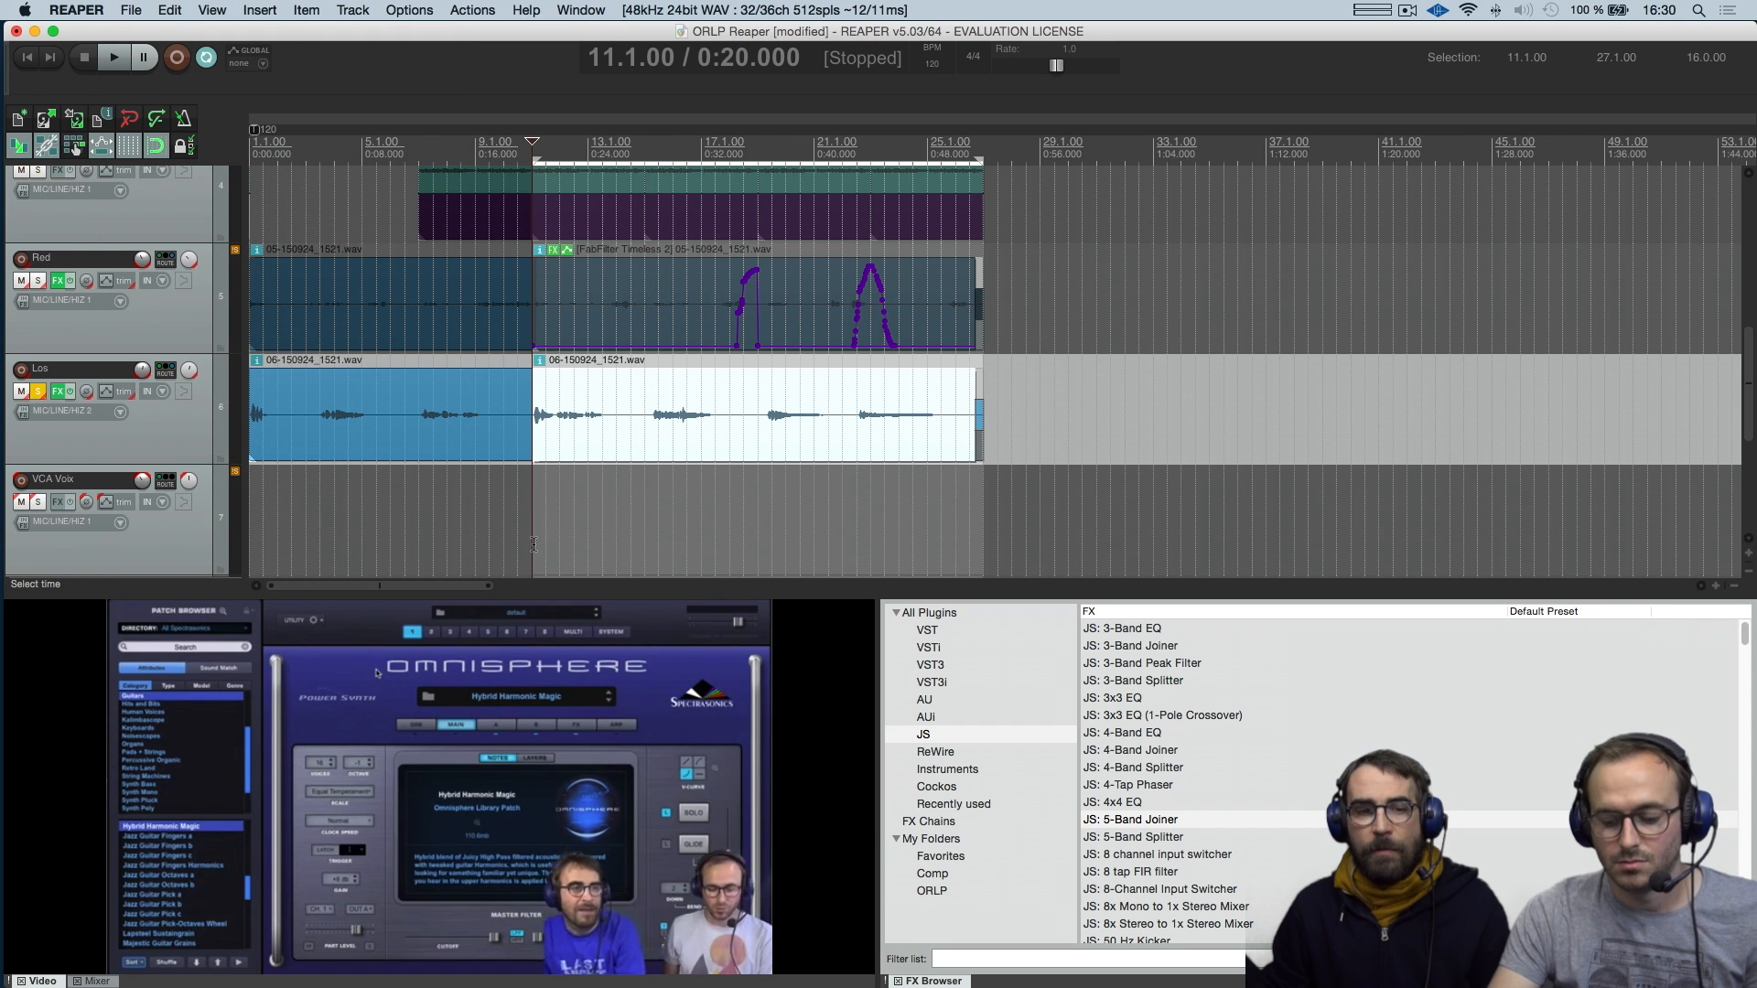
{"action": "key", "text": "space"}
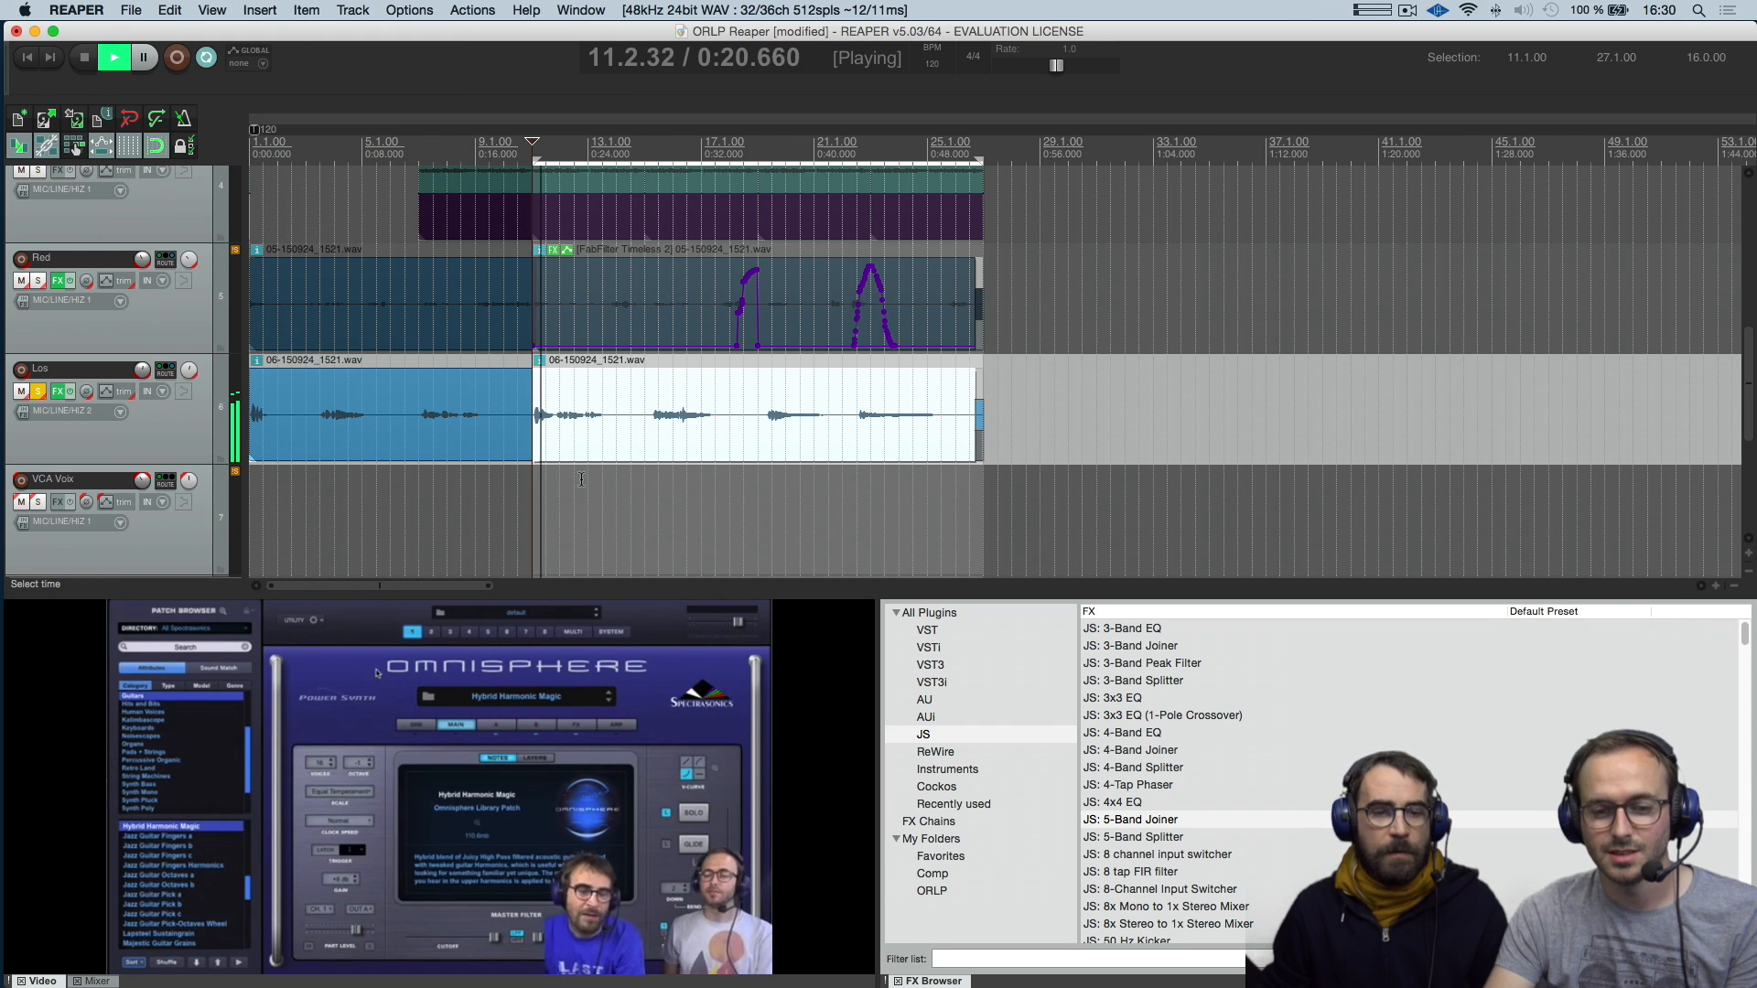
{"action": "key", "text": "space"}
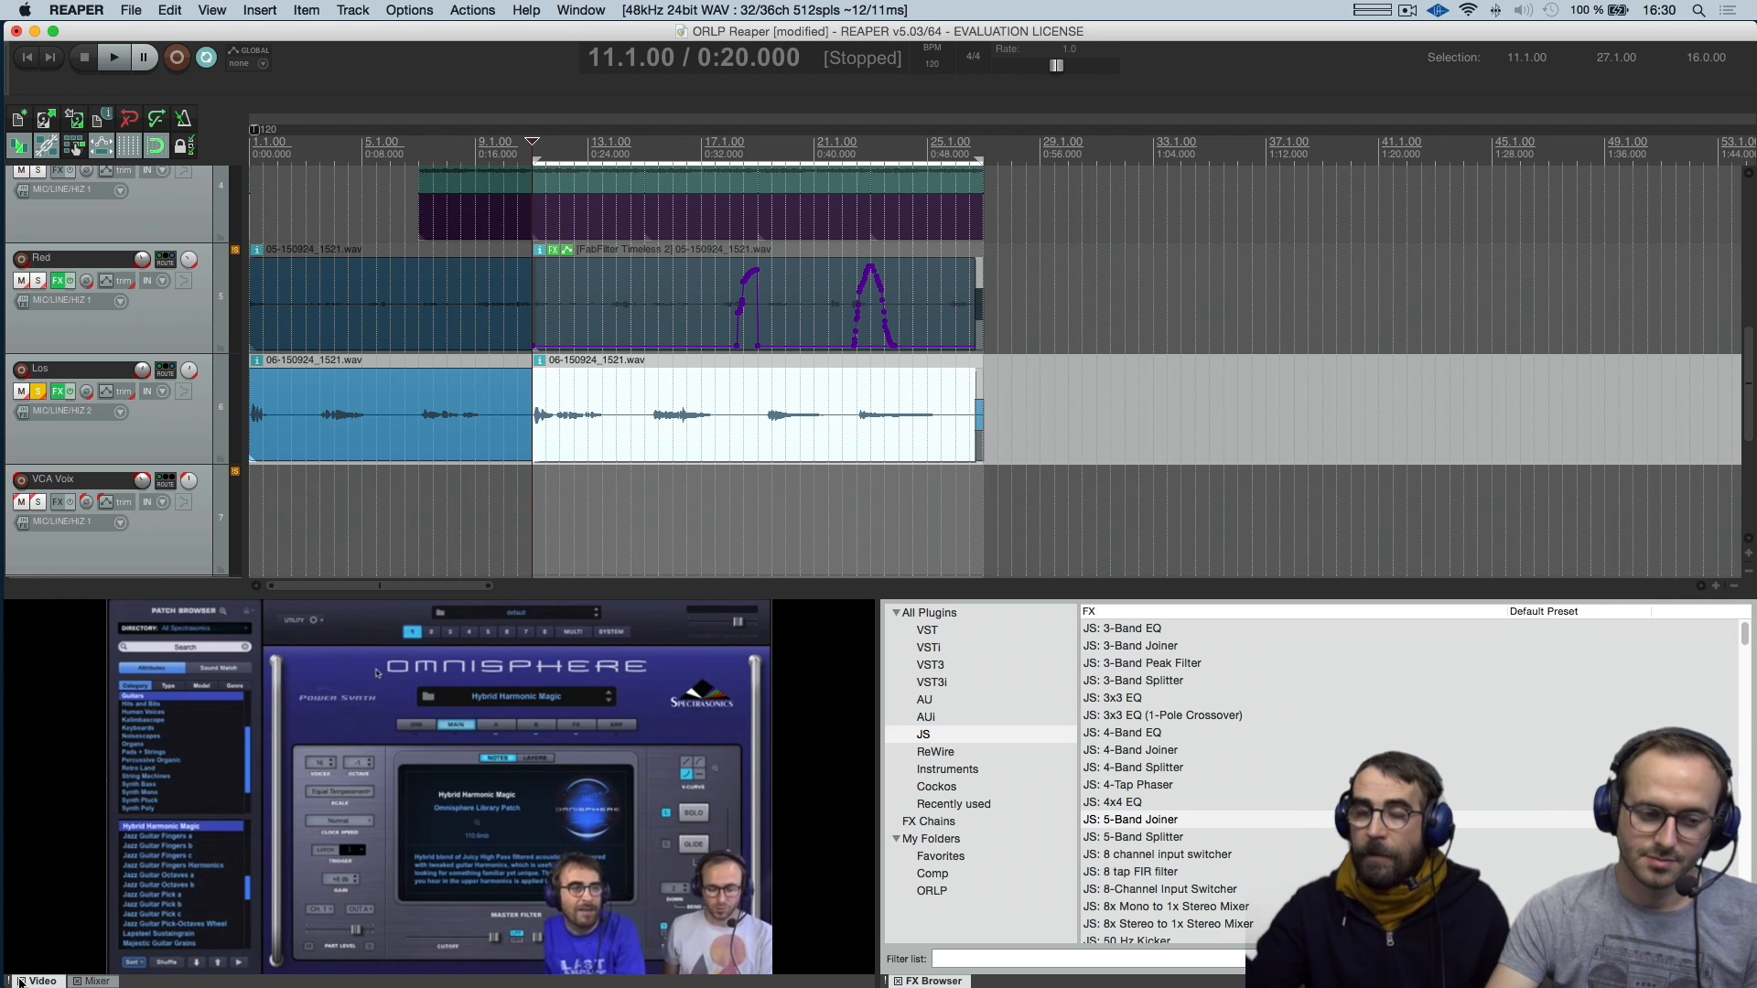
Alternate between the mixer and the video, and move the video window to the docker beside the arrangement
{"action": "left_click", "coordinate": [91, 981]}
{"action": "left_click", "coordinate": [38, 981]}
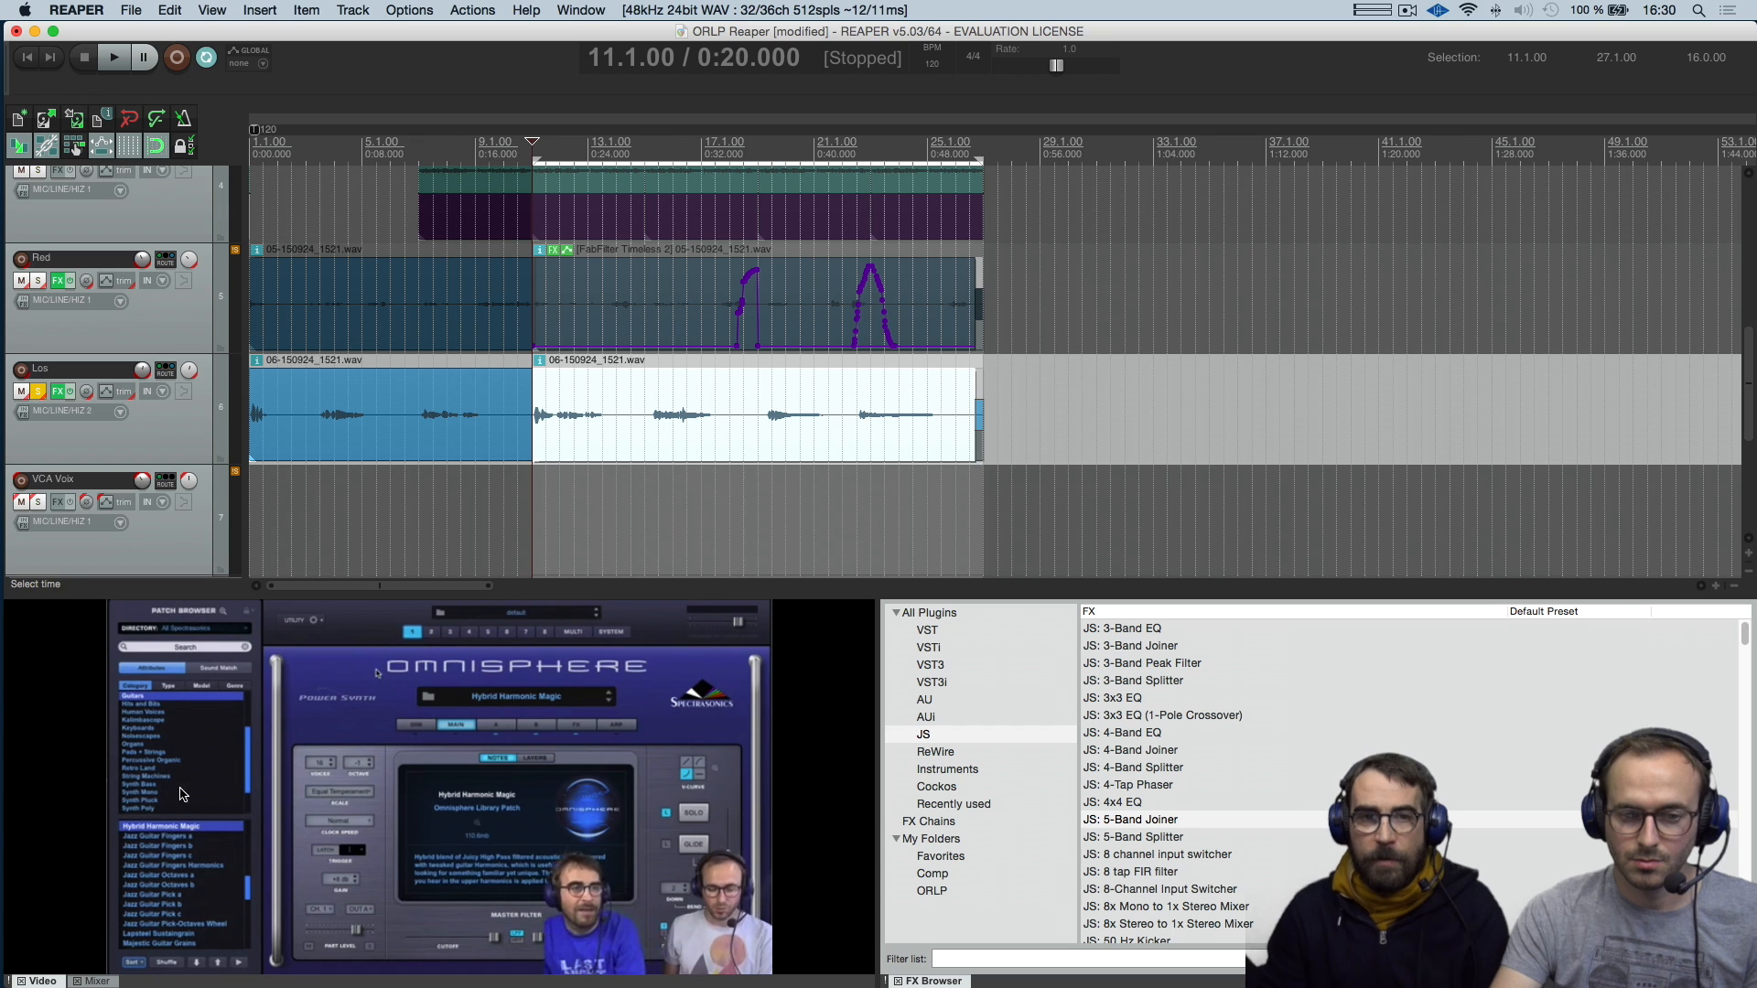
{"action": "left_click_drag", "start_coordinate": [39, 981], "coordinate": [1746, 515]}
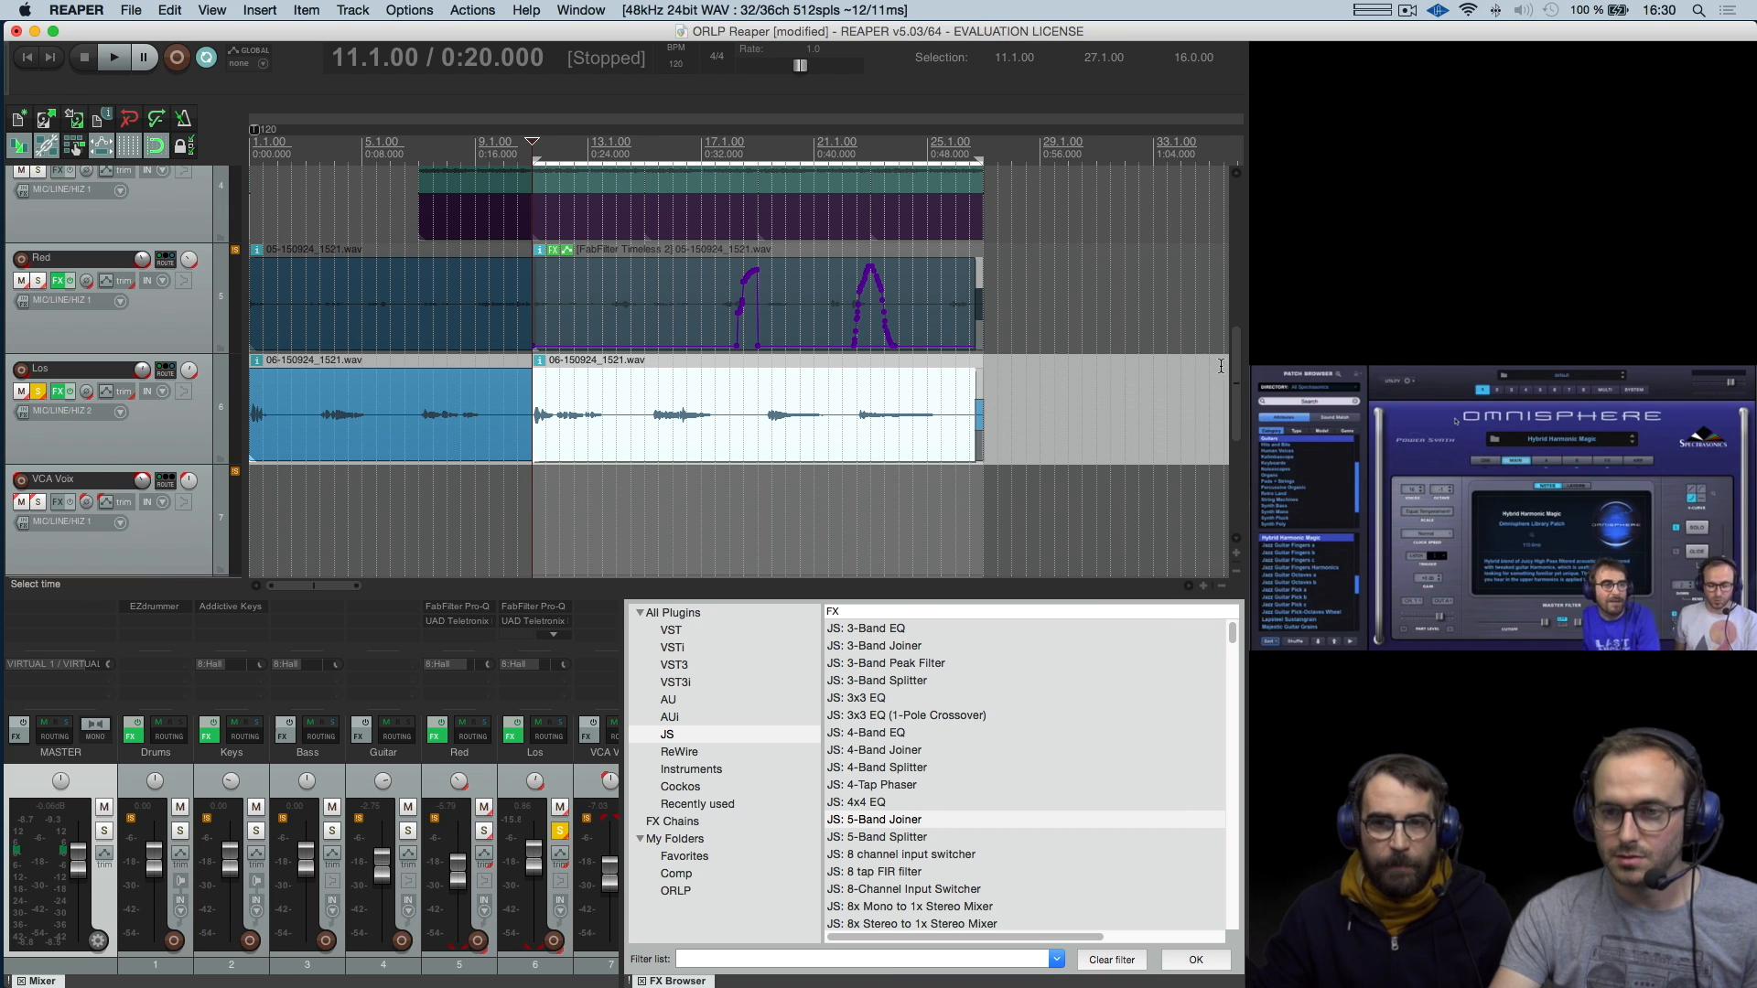
View the Omnisphere 2 track's media item, and examine the Bass, Guitar and Red items from 11.1.00 at a closer timeline zoom
{"action": "scroll", "coordinate": [1232, 467], "scroll_direction": "down", "scroll_amount": 5}
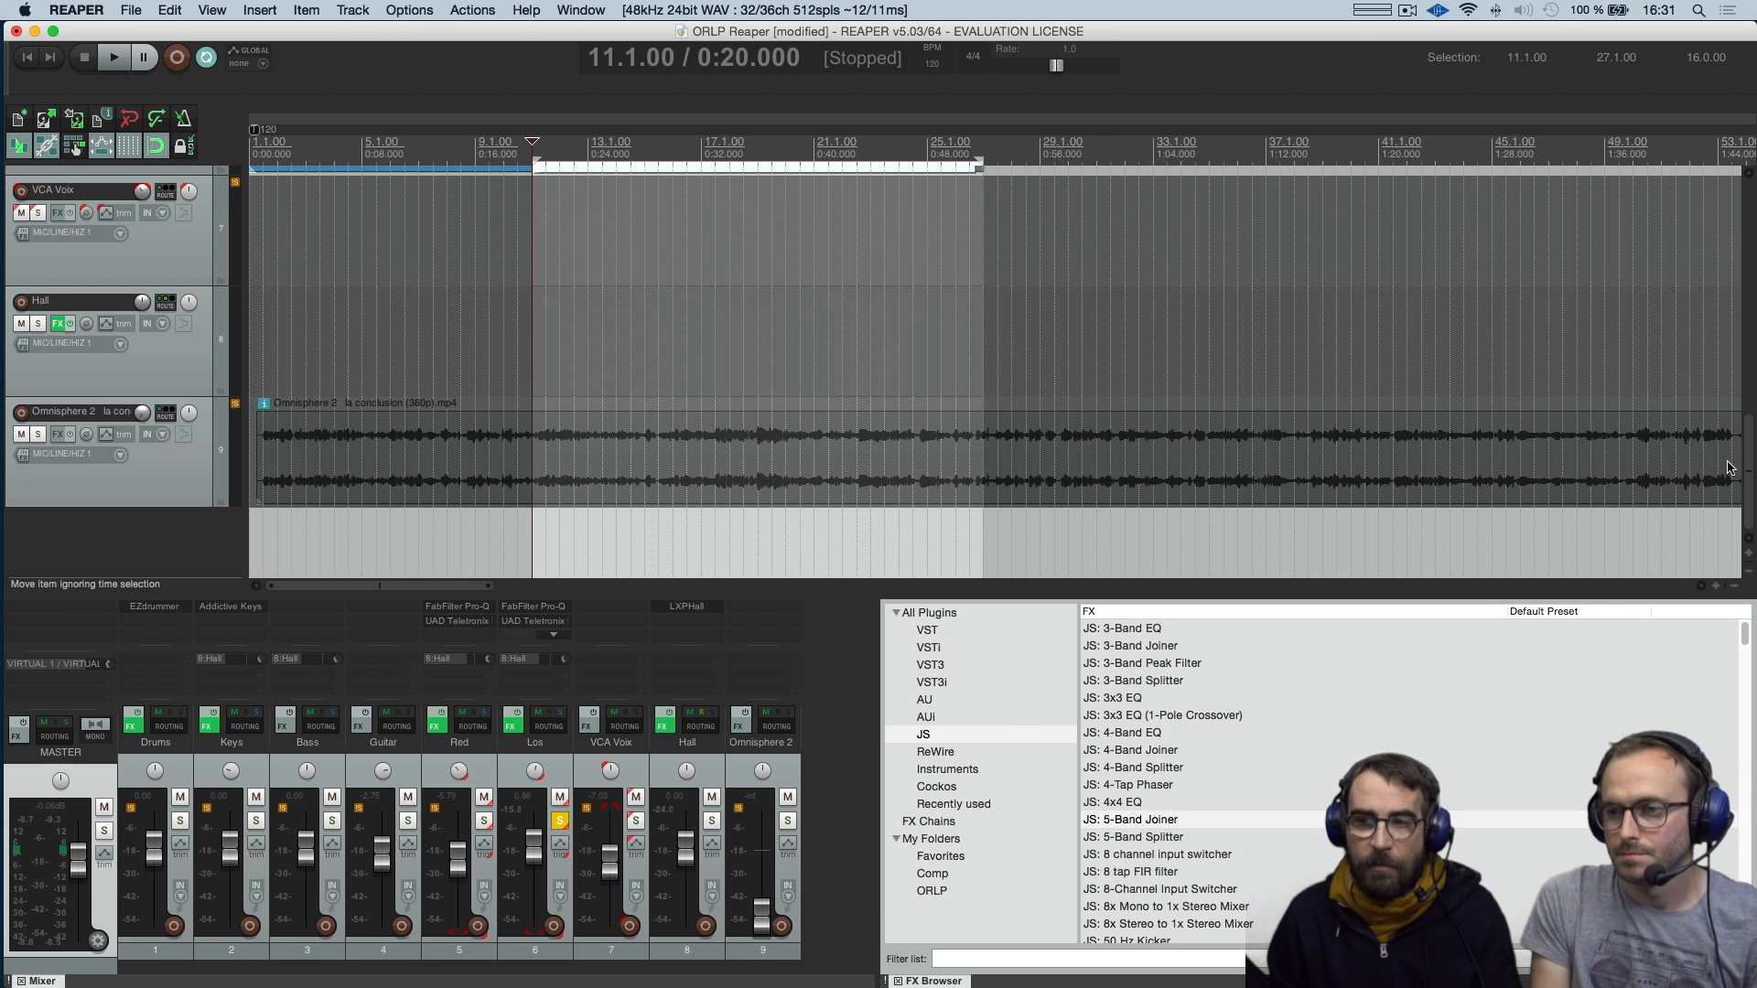
{"action": "left_click_drag", "start_coordinate": [1748, 474], "coordinate": [1748, 358]}
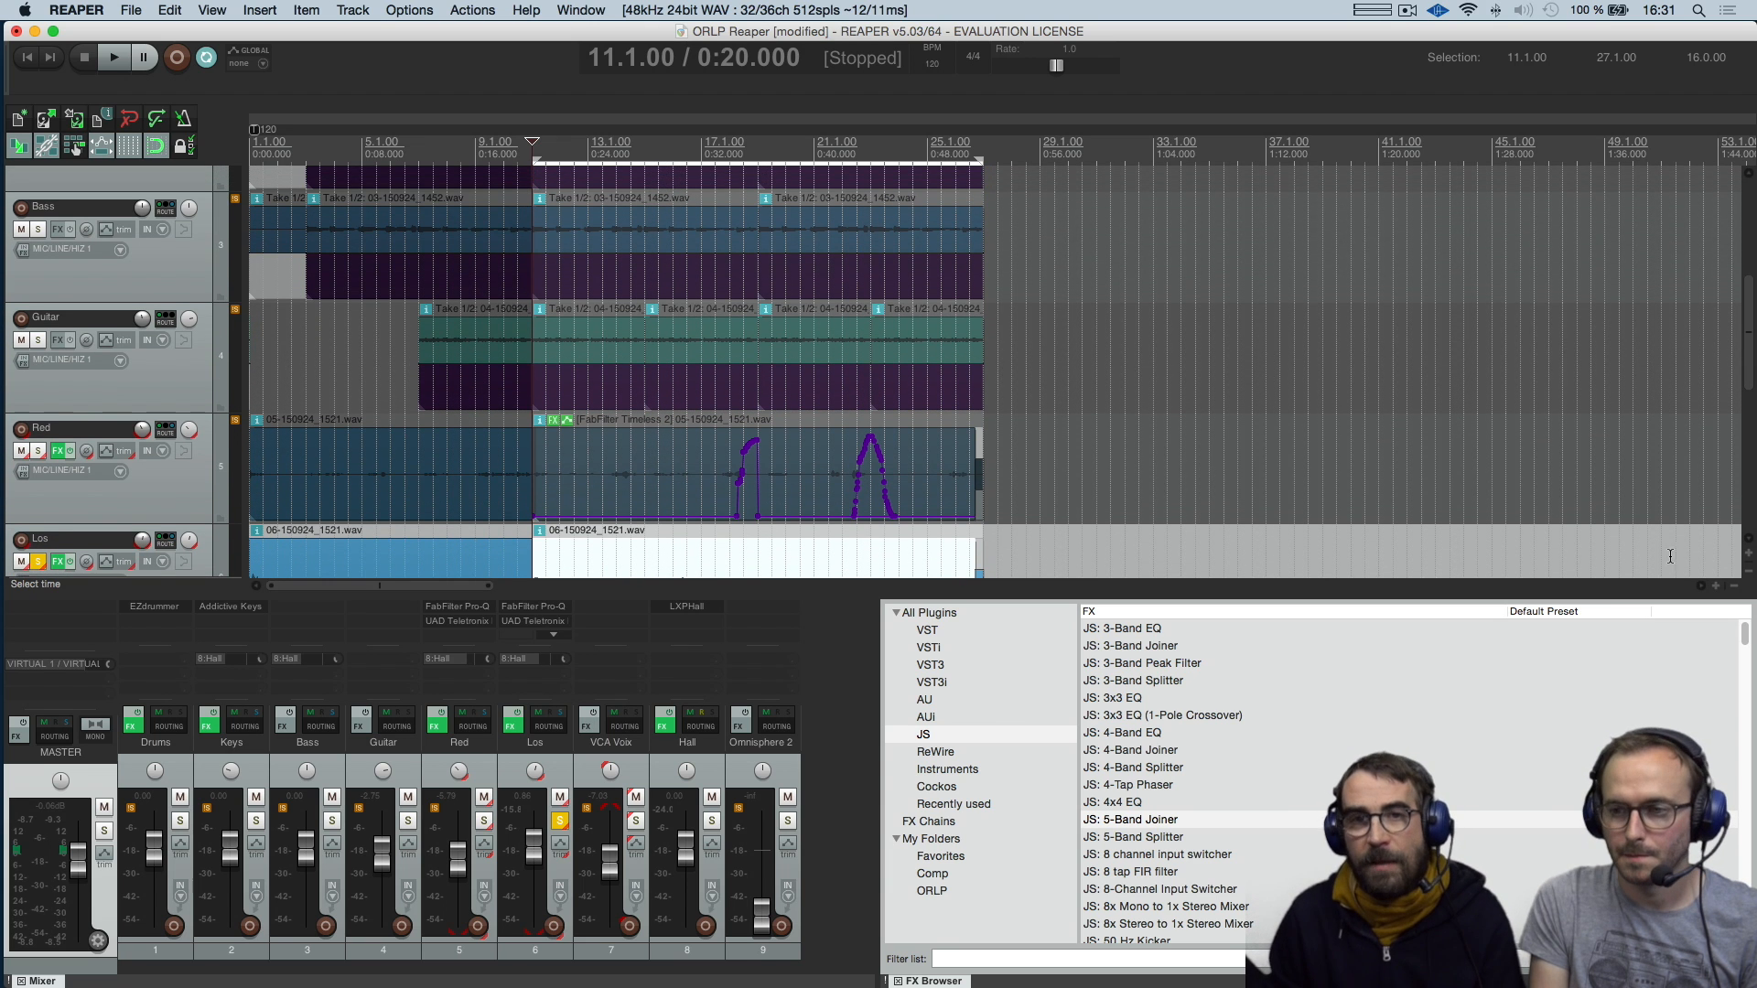
{"action": "left_click", "coordinate": [1715, 588]}
{"action": "left_click", "coordinate": [1716, 587]}
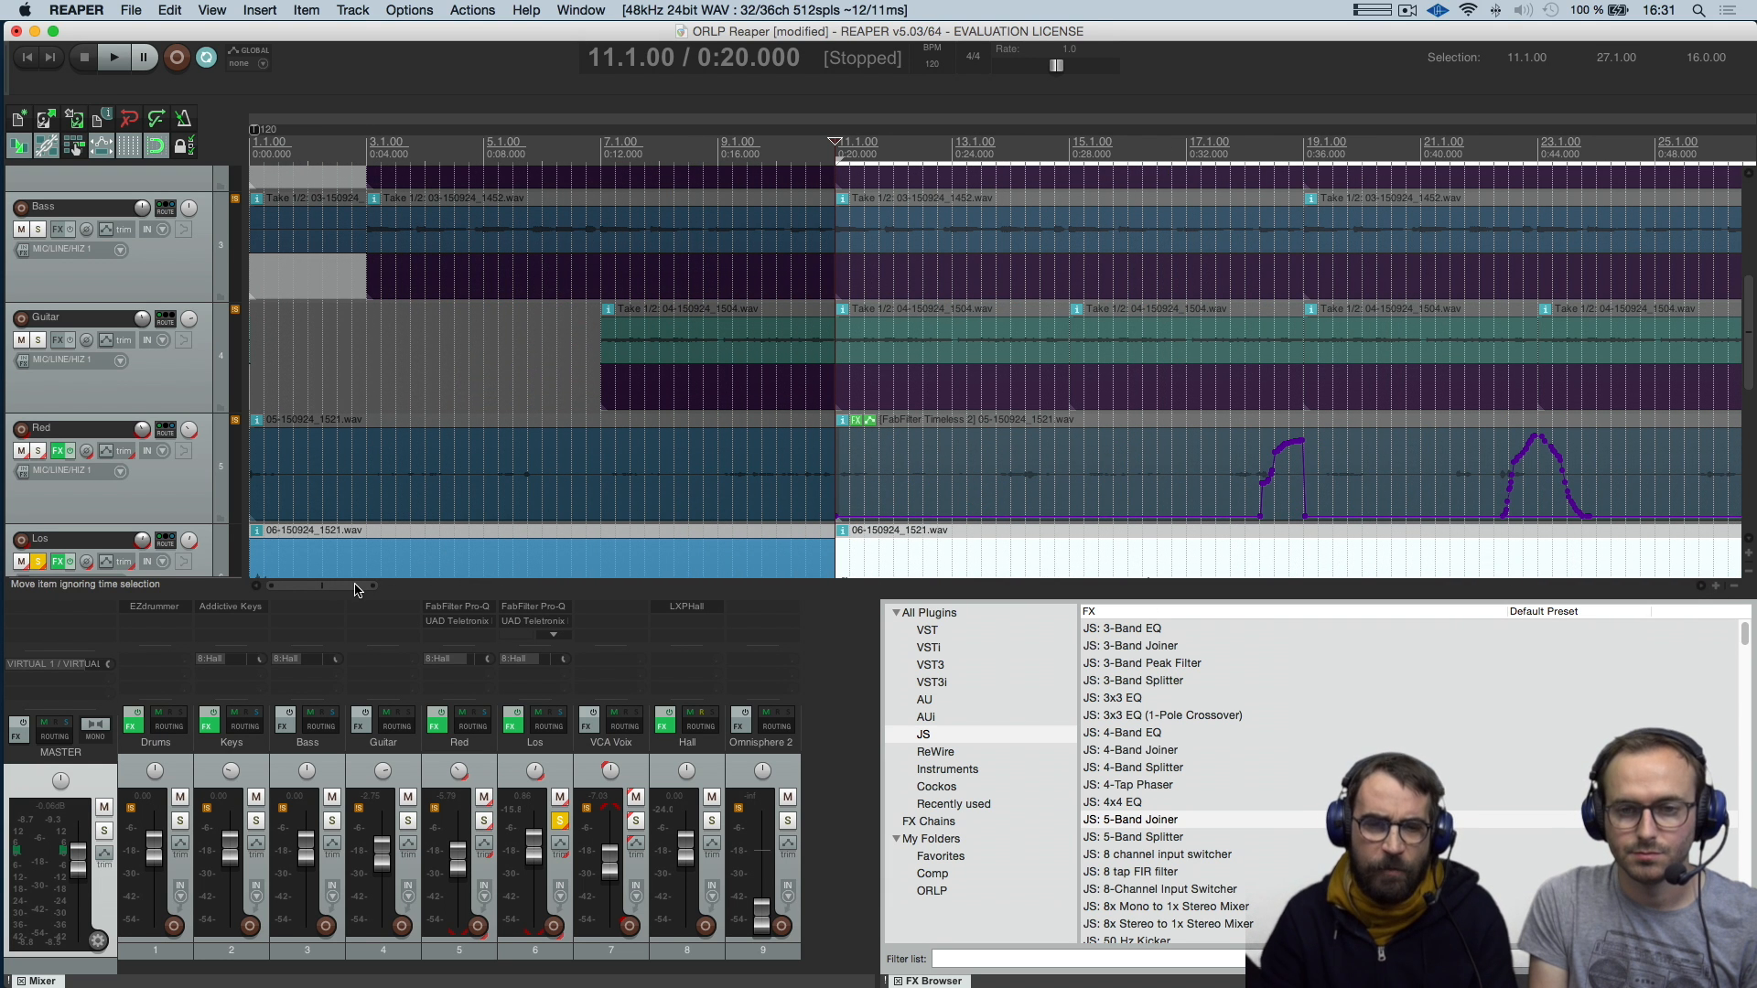
{"action": "scroll", "coordinate": [379, 586], "scroll_direction": "right", "scroll_amount": 10}
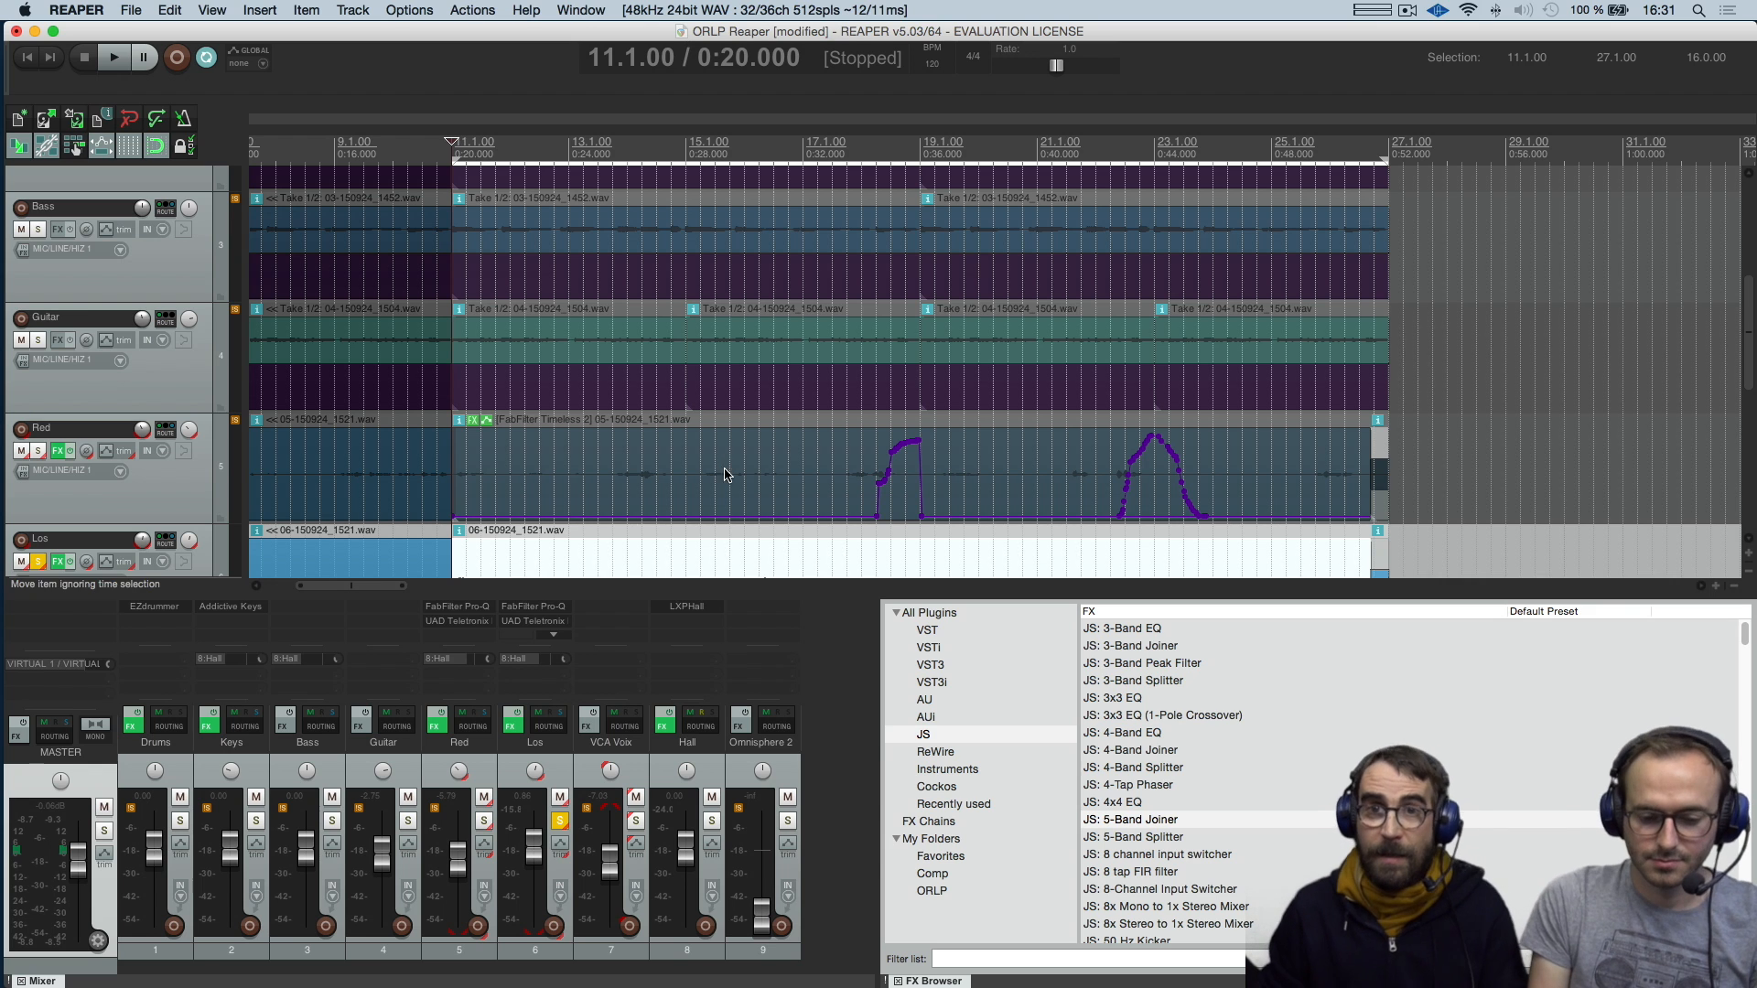
Switch to the Console application, and return to the REAPER project
{"action": "key", "text": "super+Tab"}
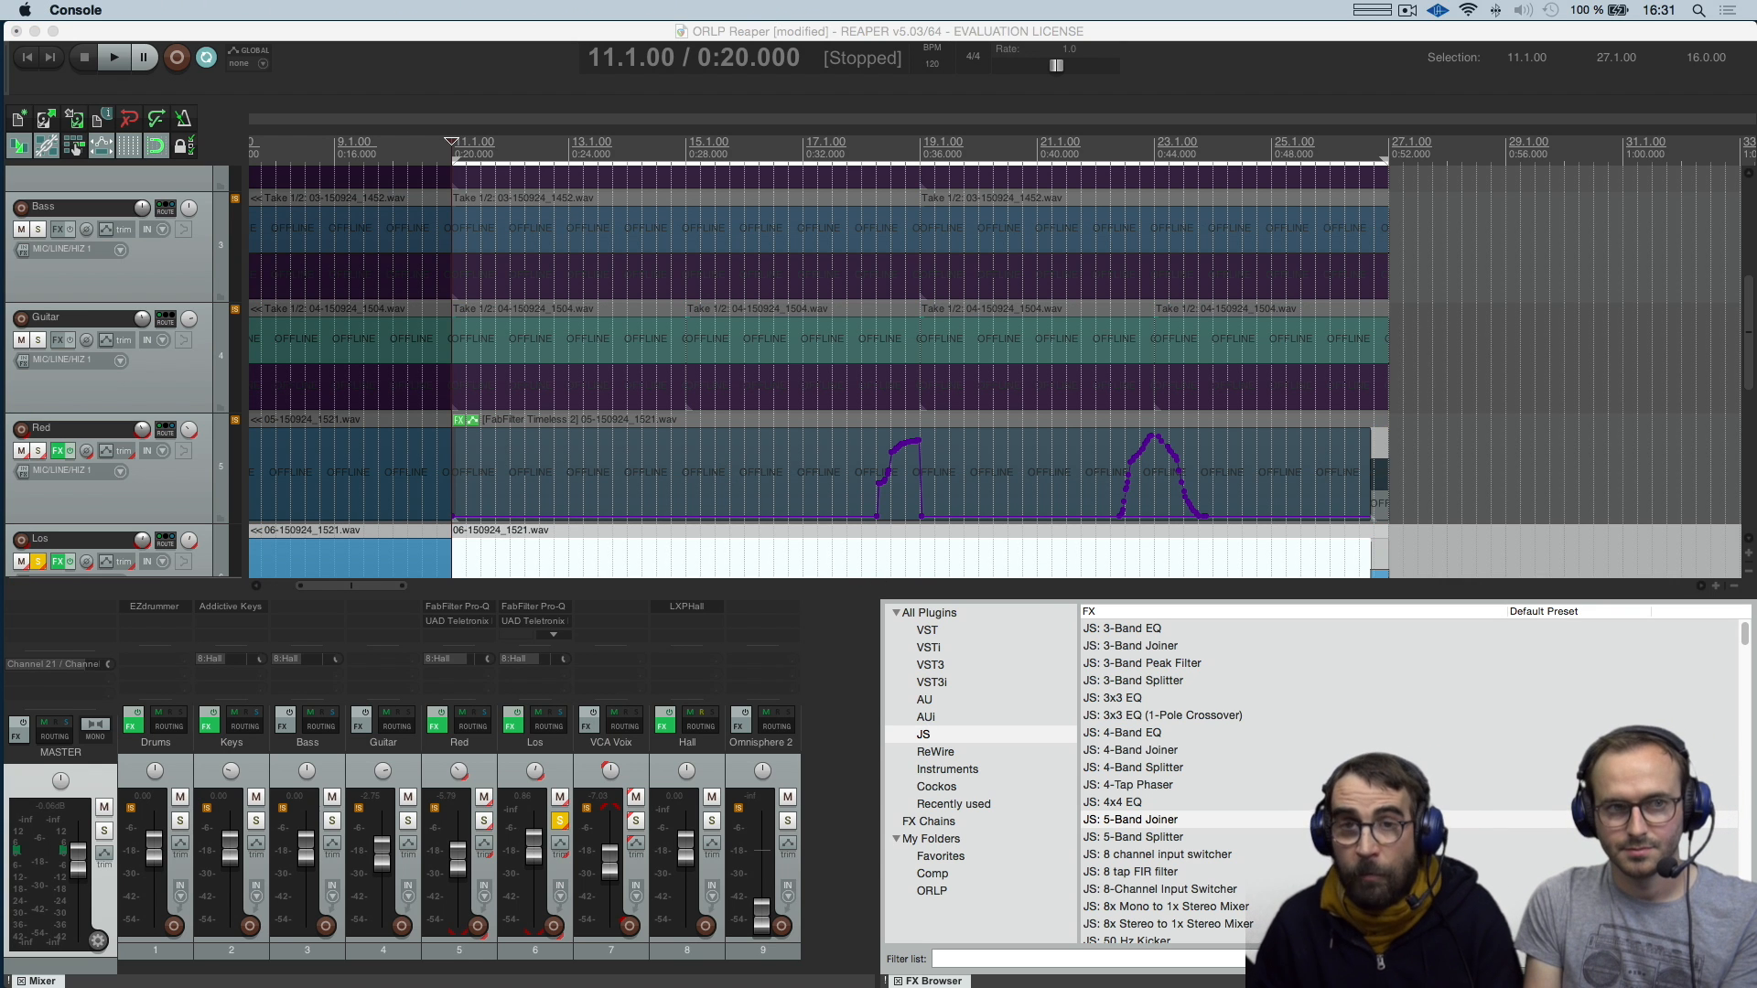
{"action": "left_click", "coordinate": [790, 41]}
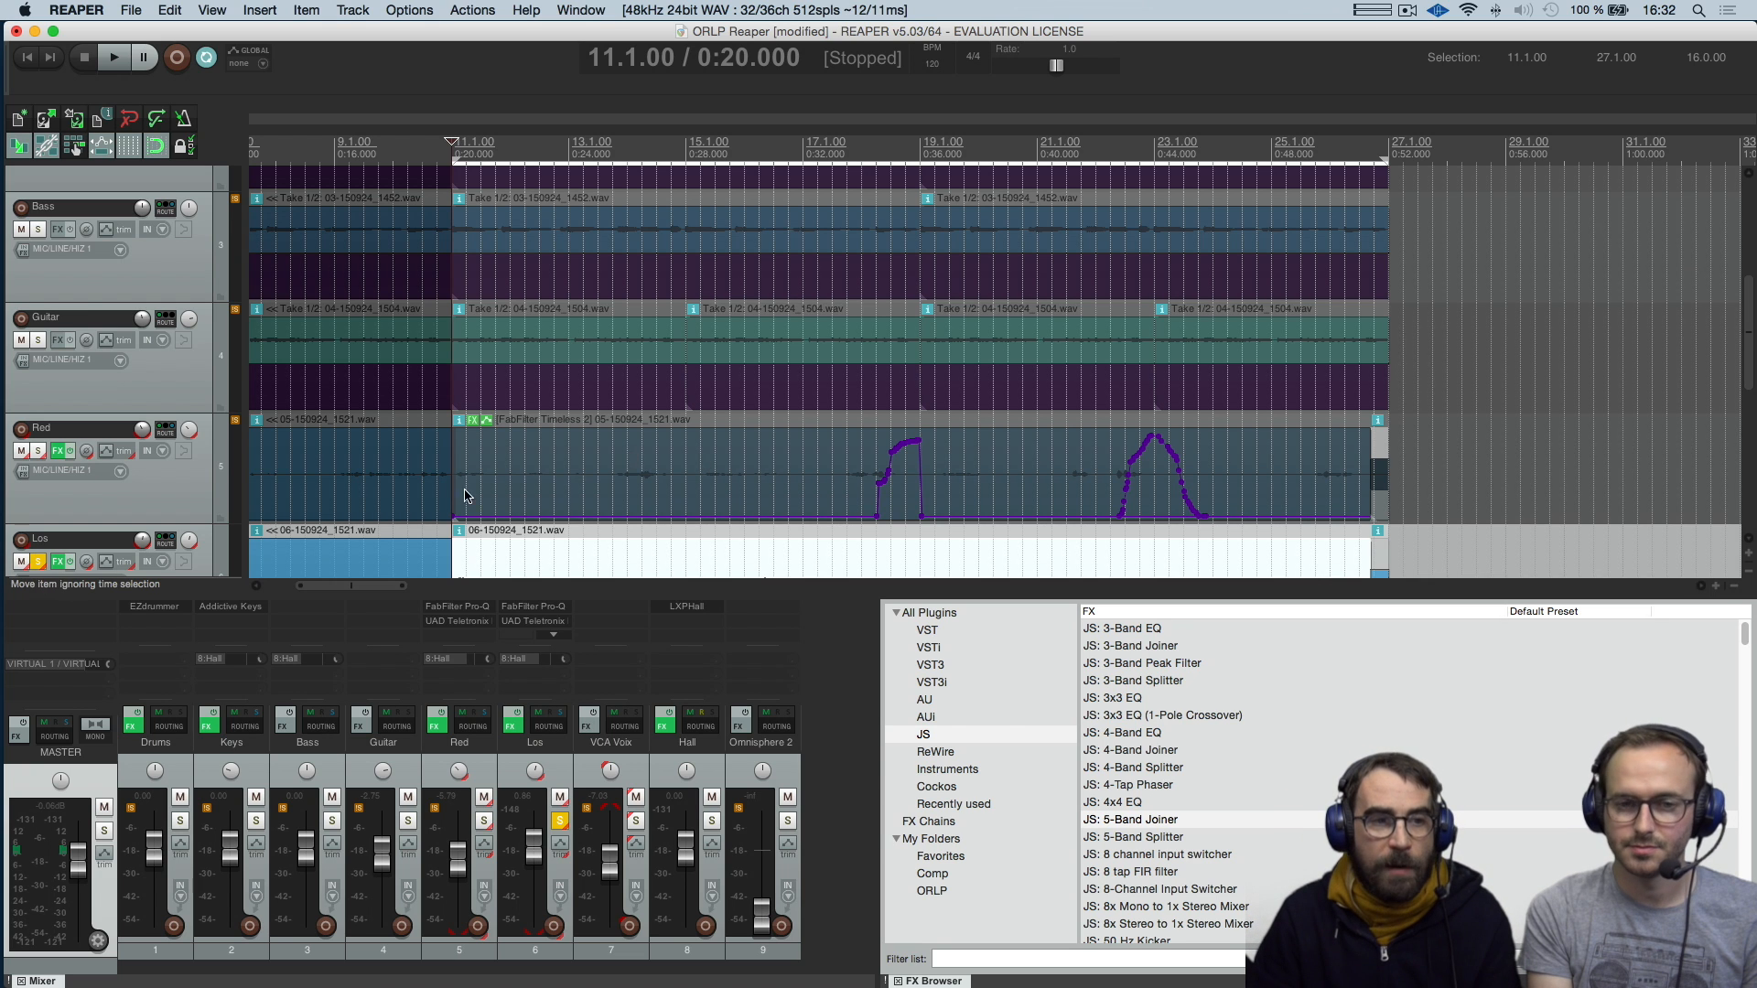
Select the Red track, unsolo the Los track and solo the Red track
{"action": "left_click", "coordinate": [196, 499]}
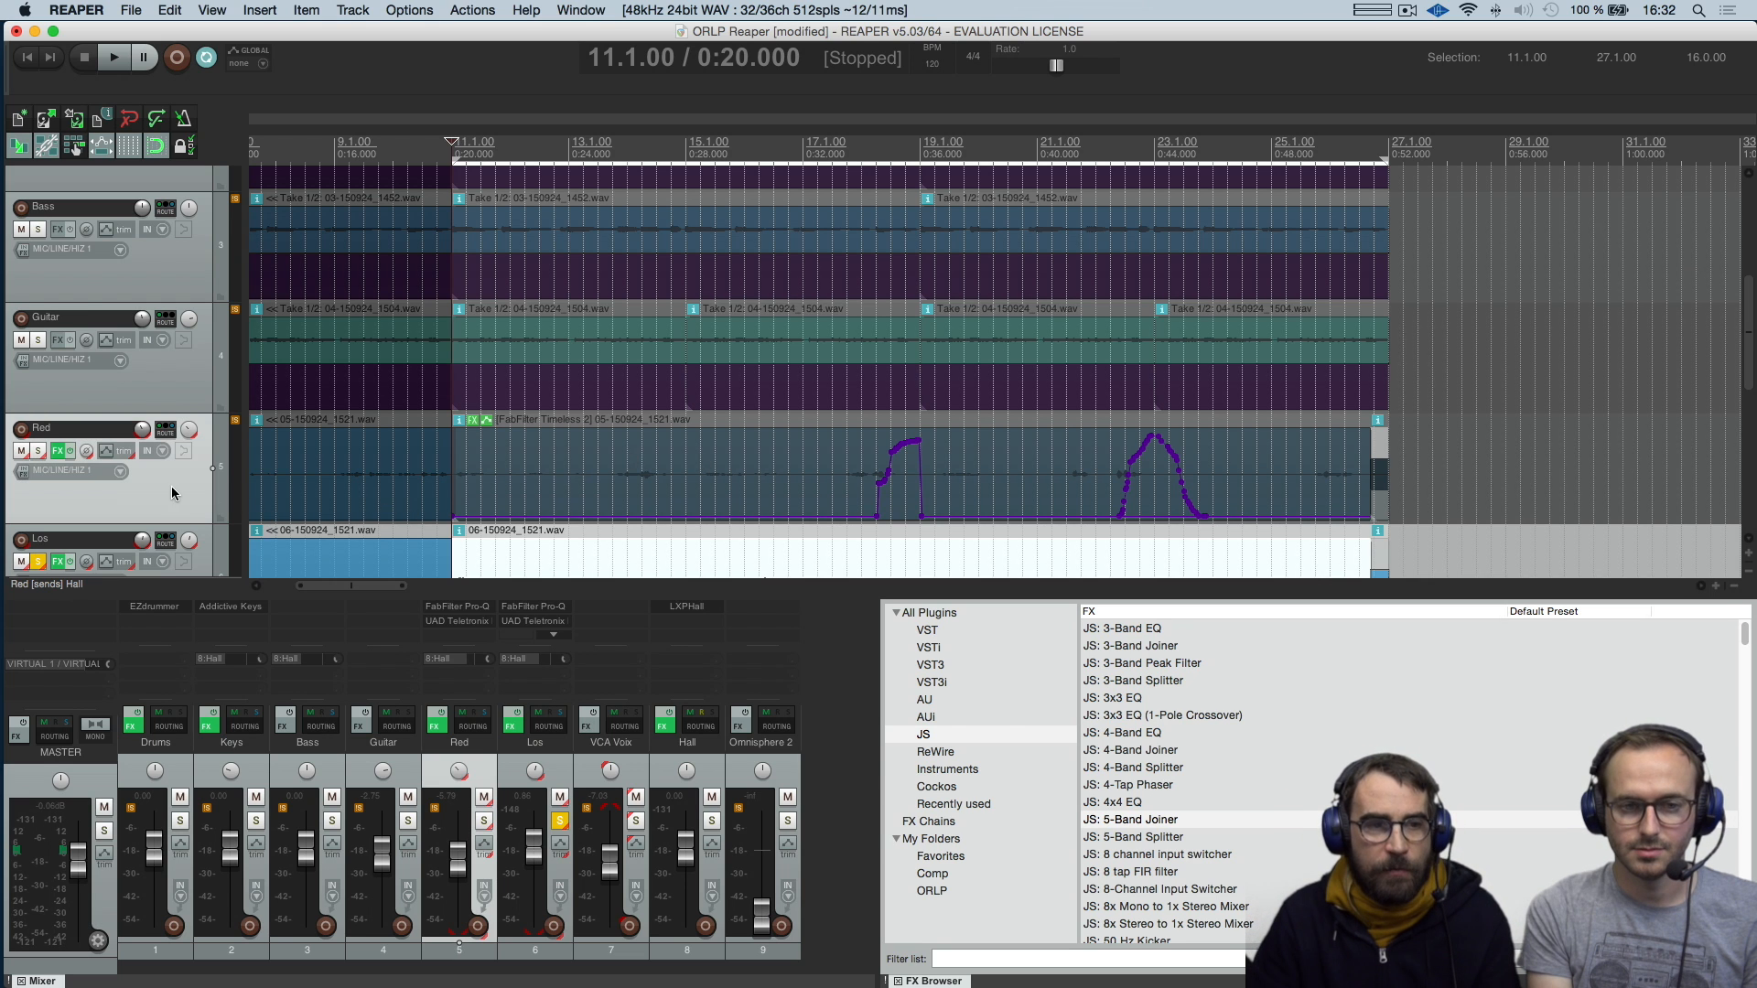
{"action": "left_click", "coordinate": [37, 561]}
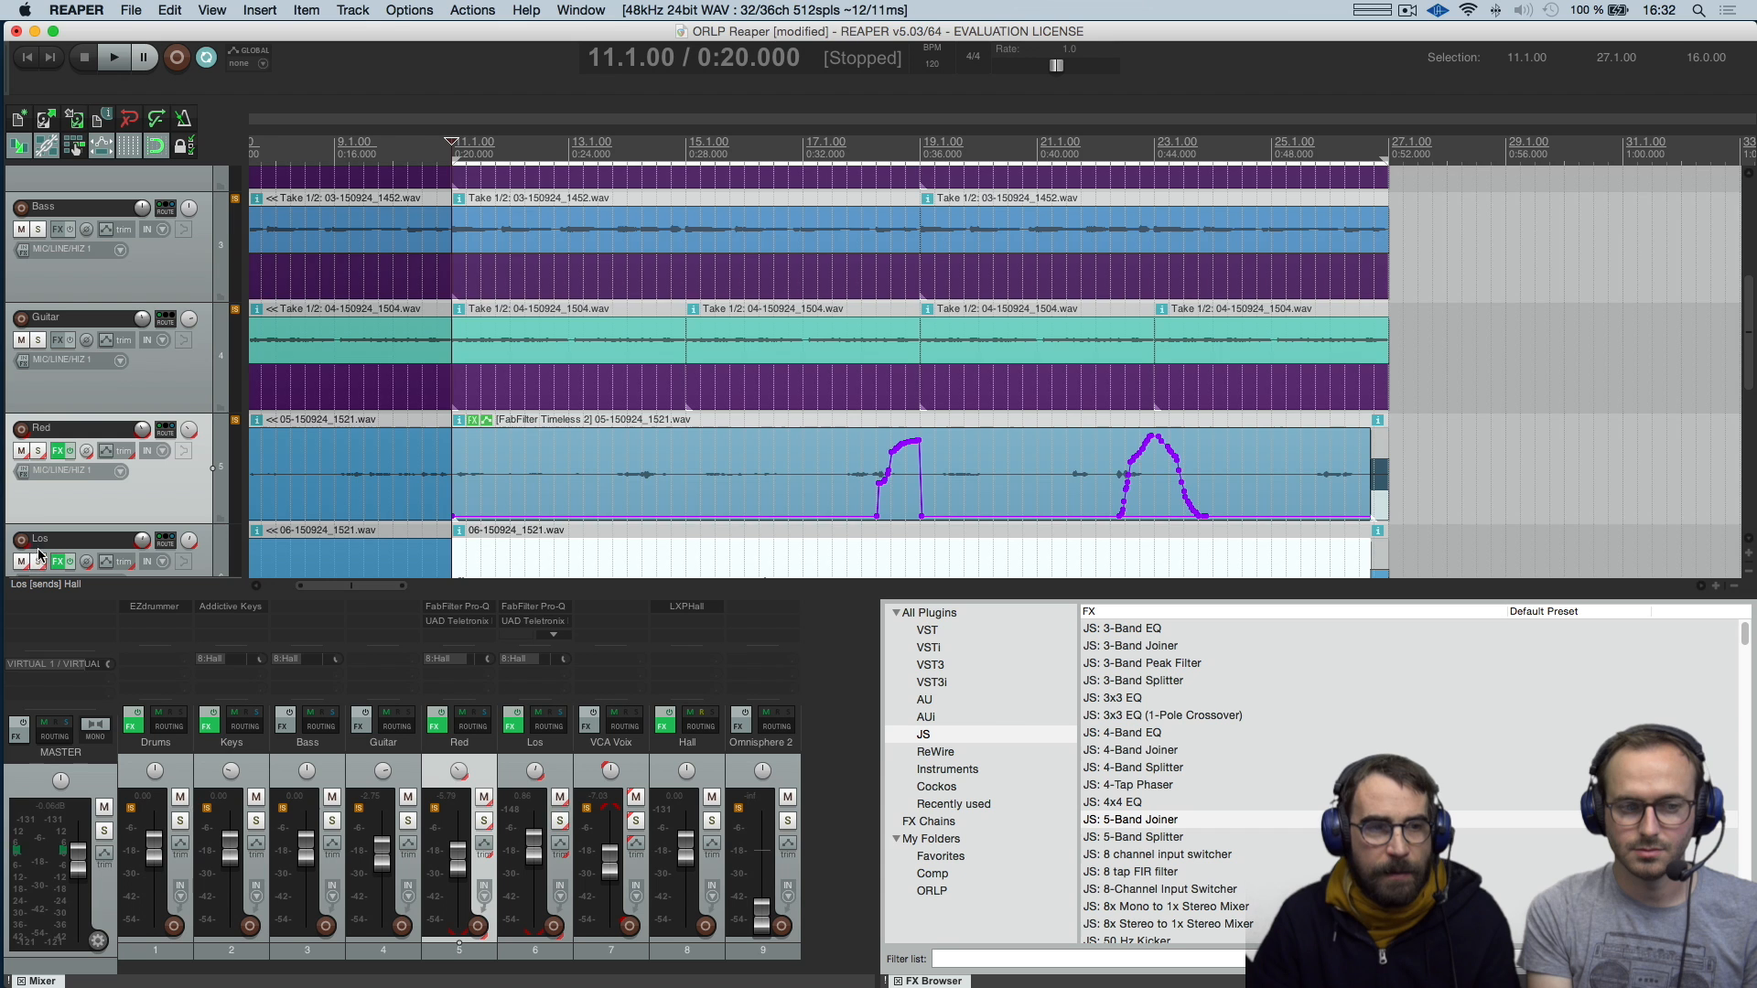
{"action": "left_click", "coordinate": [38, 450]}
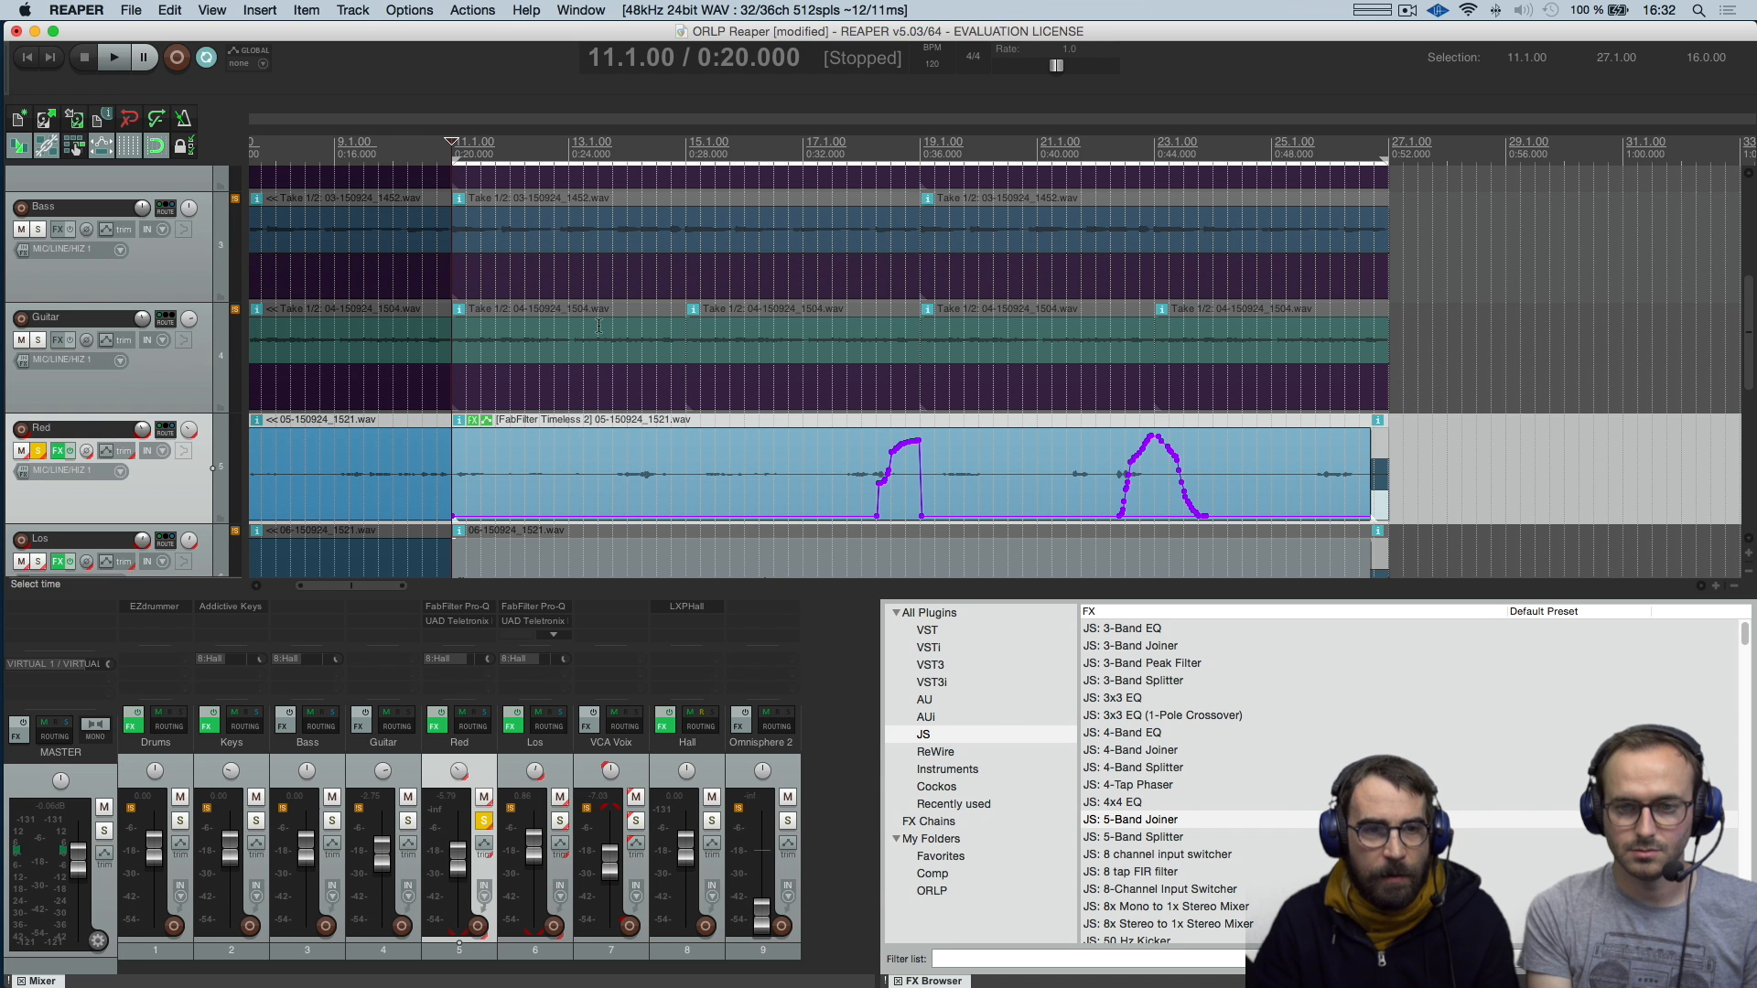
Show the FabFilter Timeless 2 effect on the Red track's item below the tracks, and play the item, jumping to shortly after bar 17
{"action": "left_click", "coordinate": [473, 420]}
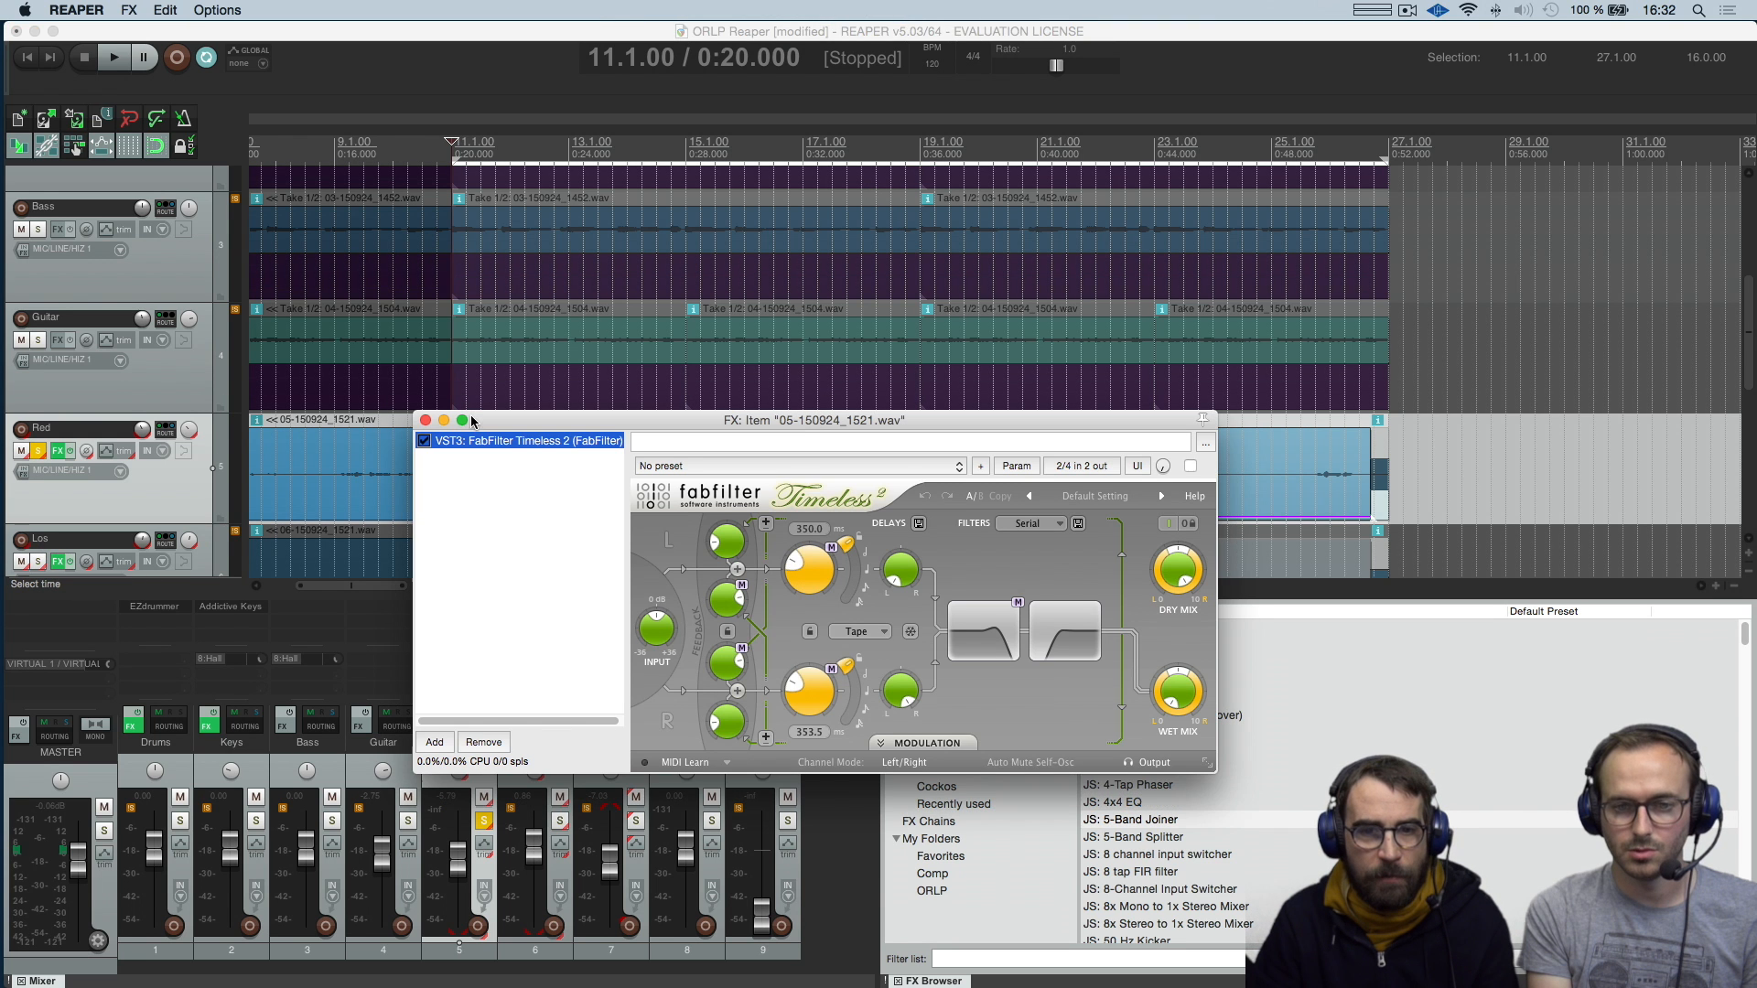
{"action": "left_click_drag", "start_coordinate": [473, 420], "coordinate": [277, 629]}
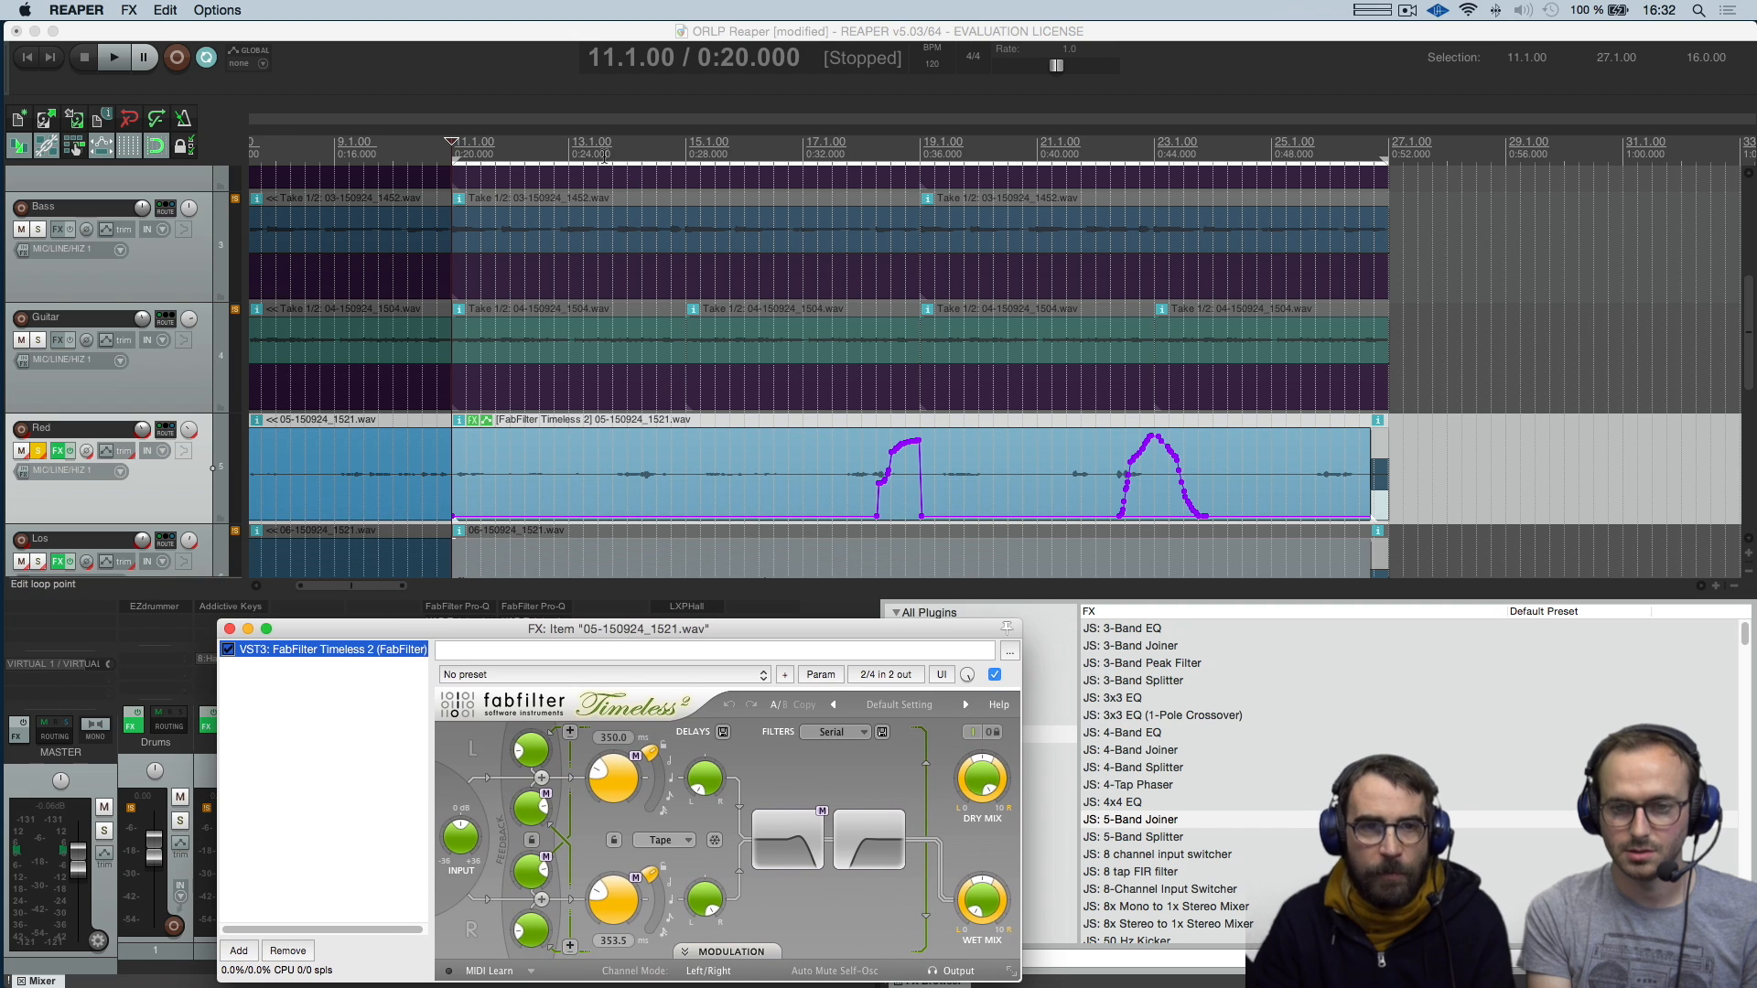
{"action": "key", "text": "space"}
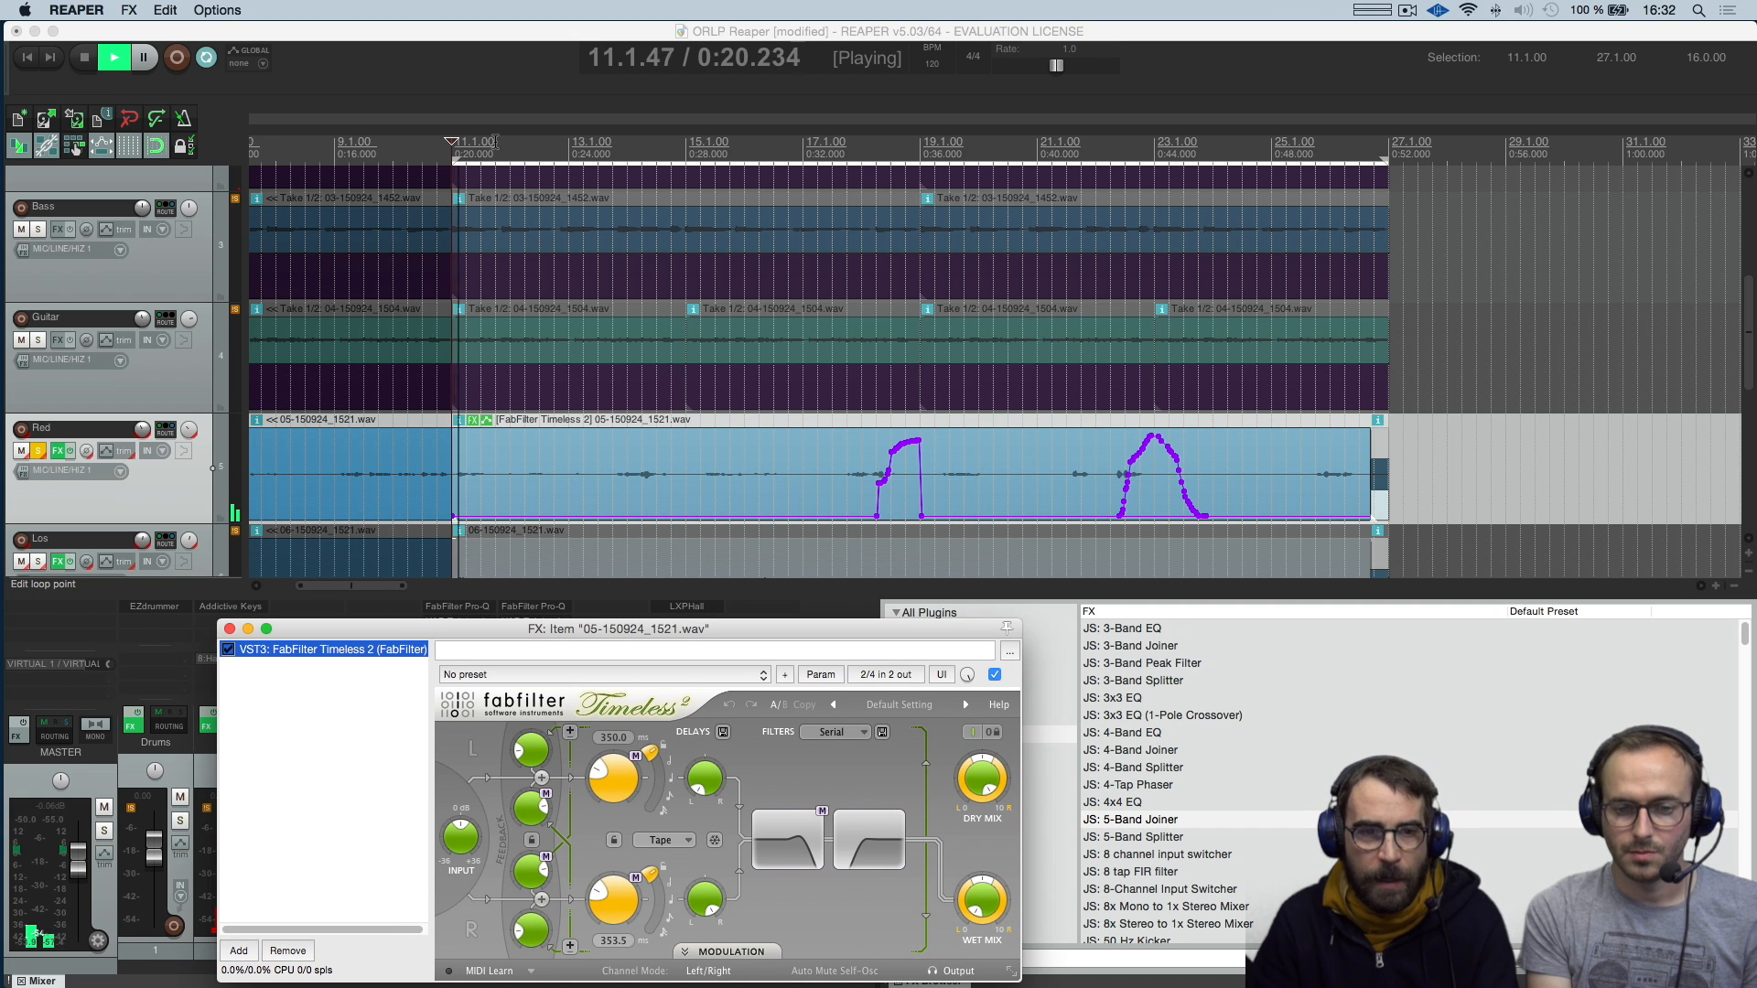
{"action": "left_click", "coordinate": [847, 146]}
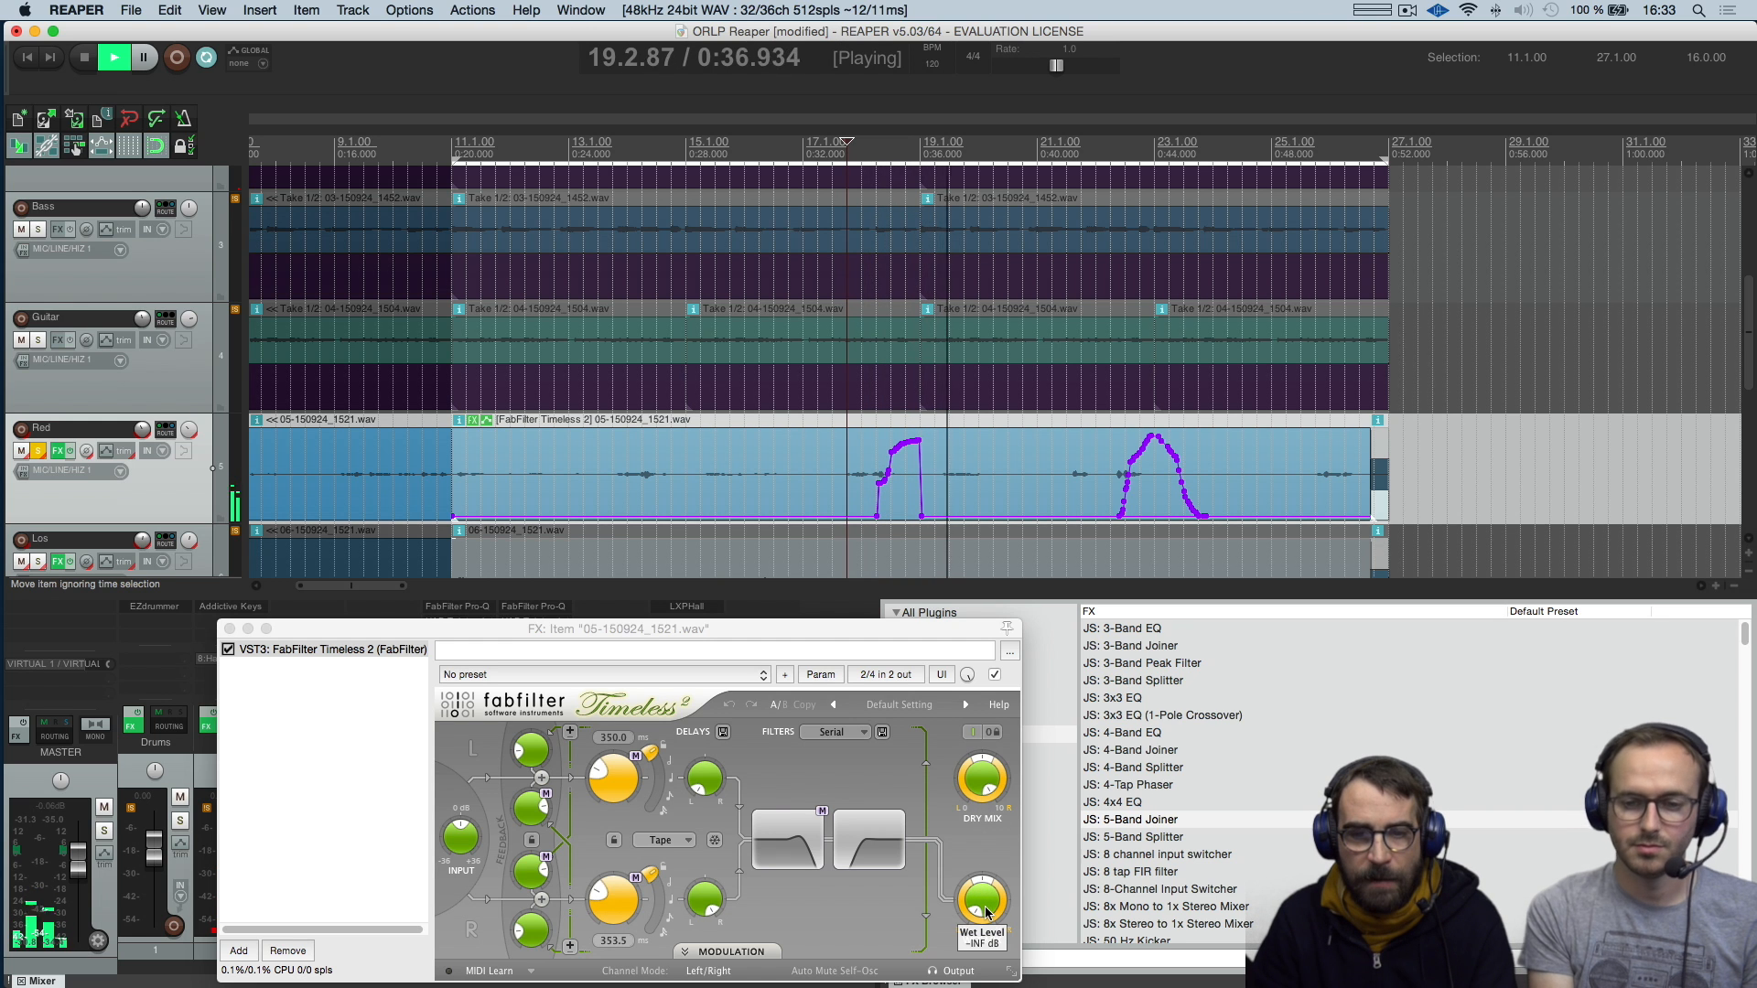
Stop playback, and select the Red track's automated item with the edit cursor at 13.2.00
{"action": "mouse_move", "coordinate": [987, 913]}
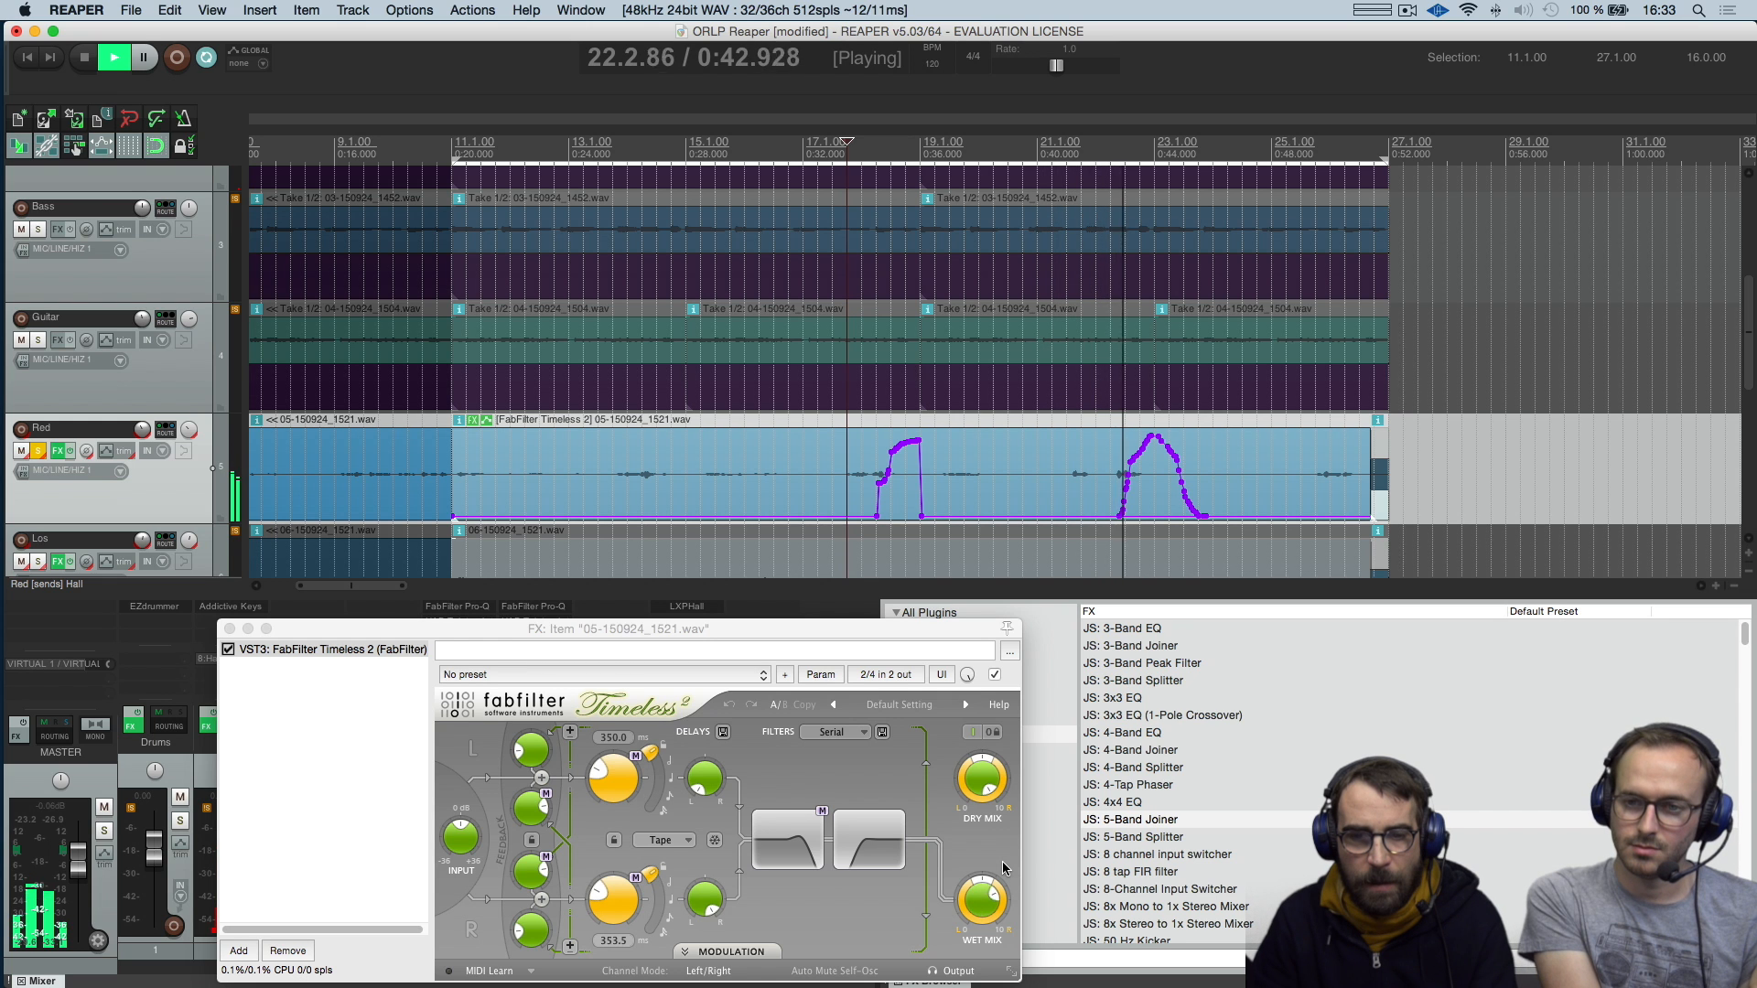
{"action": "key", "text": "space"}
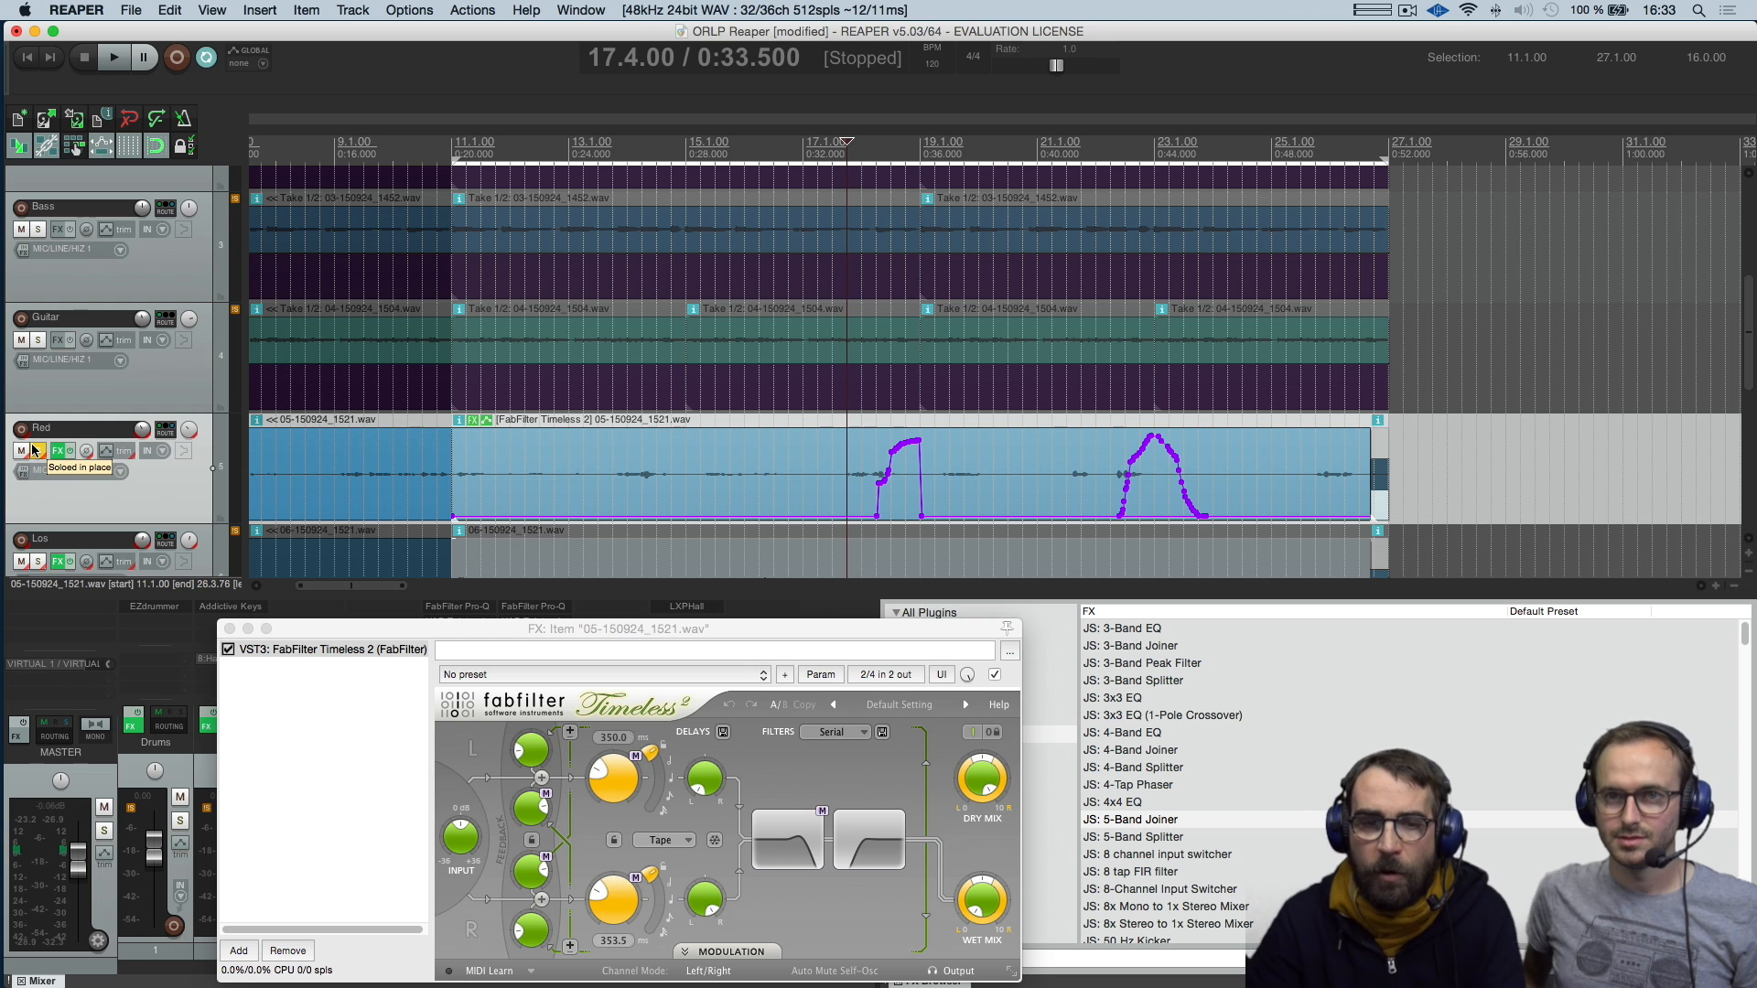
{"action": "left_click", "coordinate": [586, 454]}
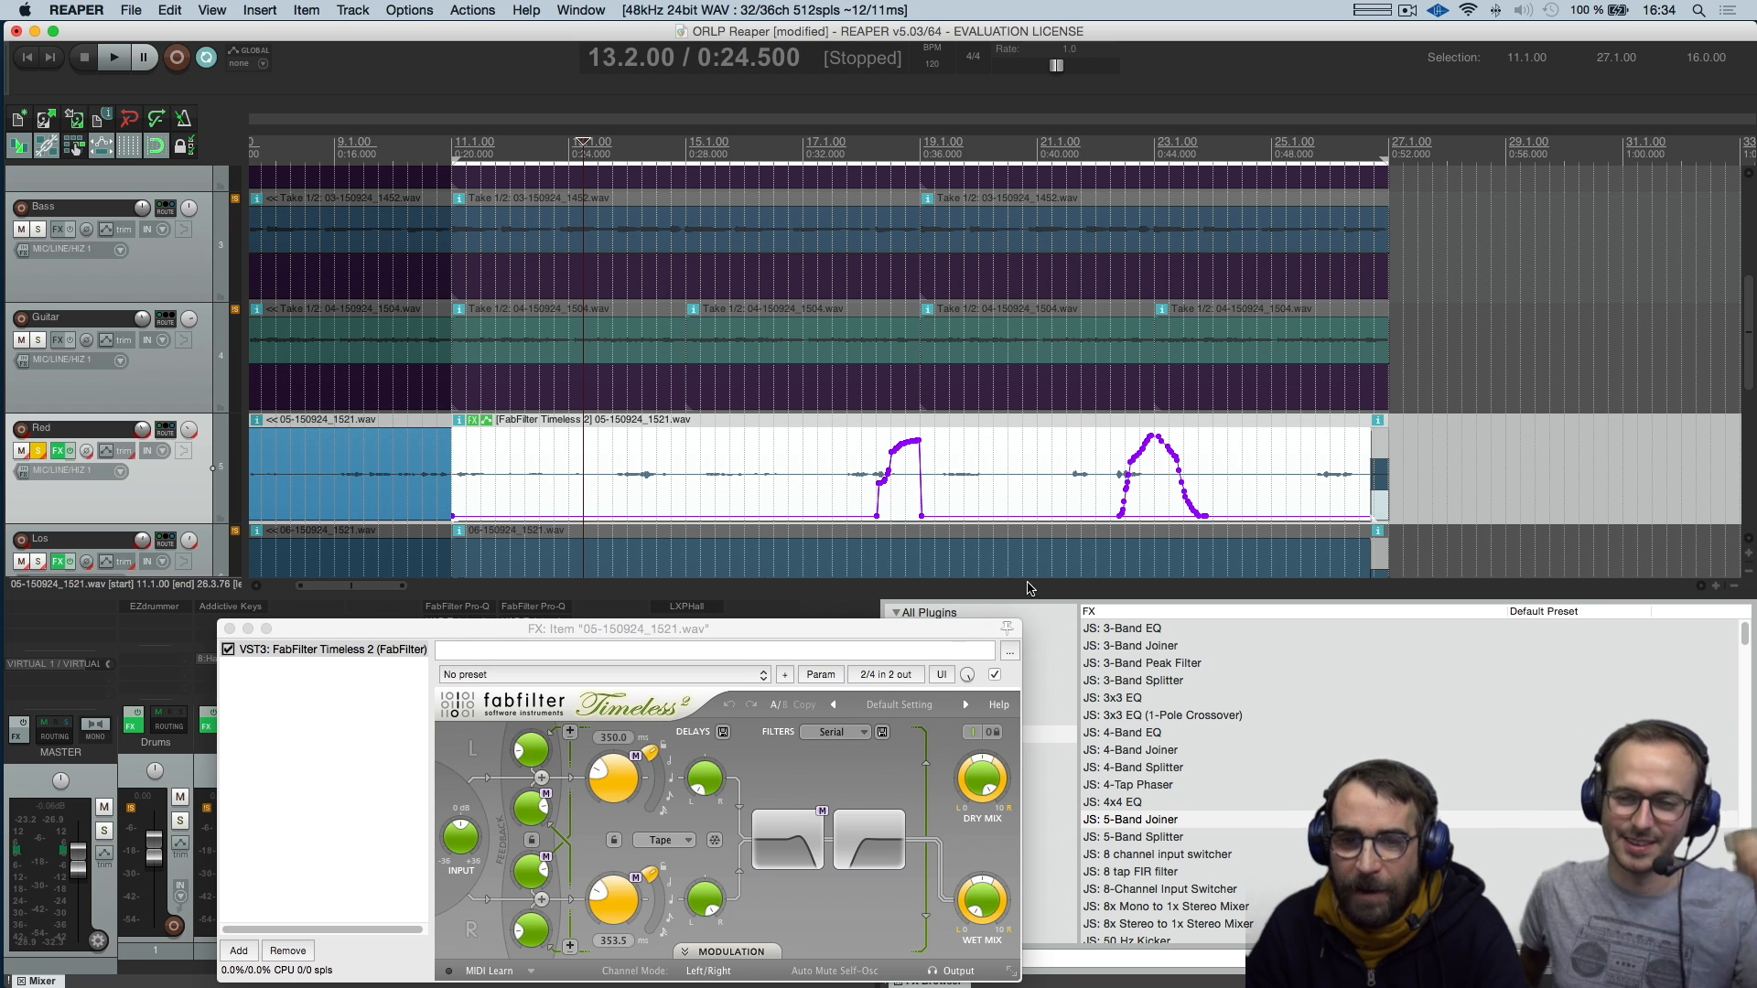
Close the FabFilter Timeless 2 window, and enlarge the mixer and FX browser area upwards
{"action": "left_click", "coordinate": [1114, 585]}
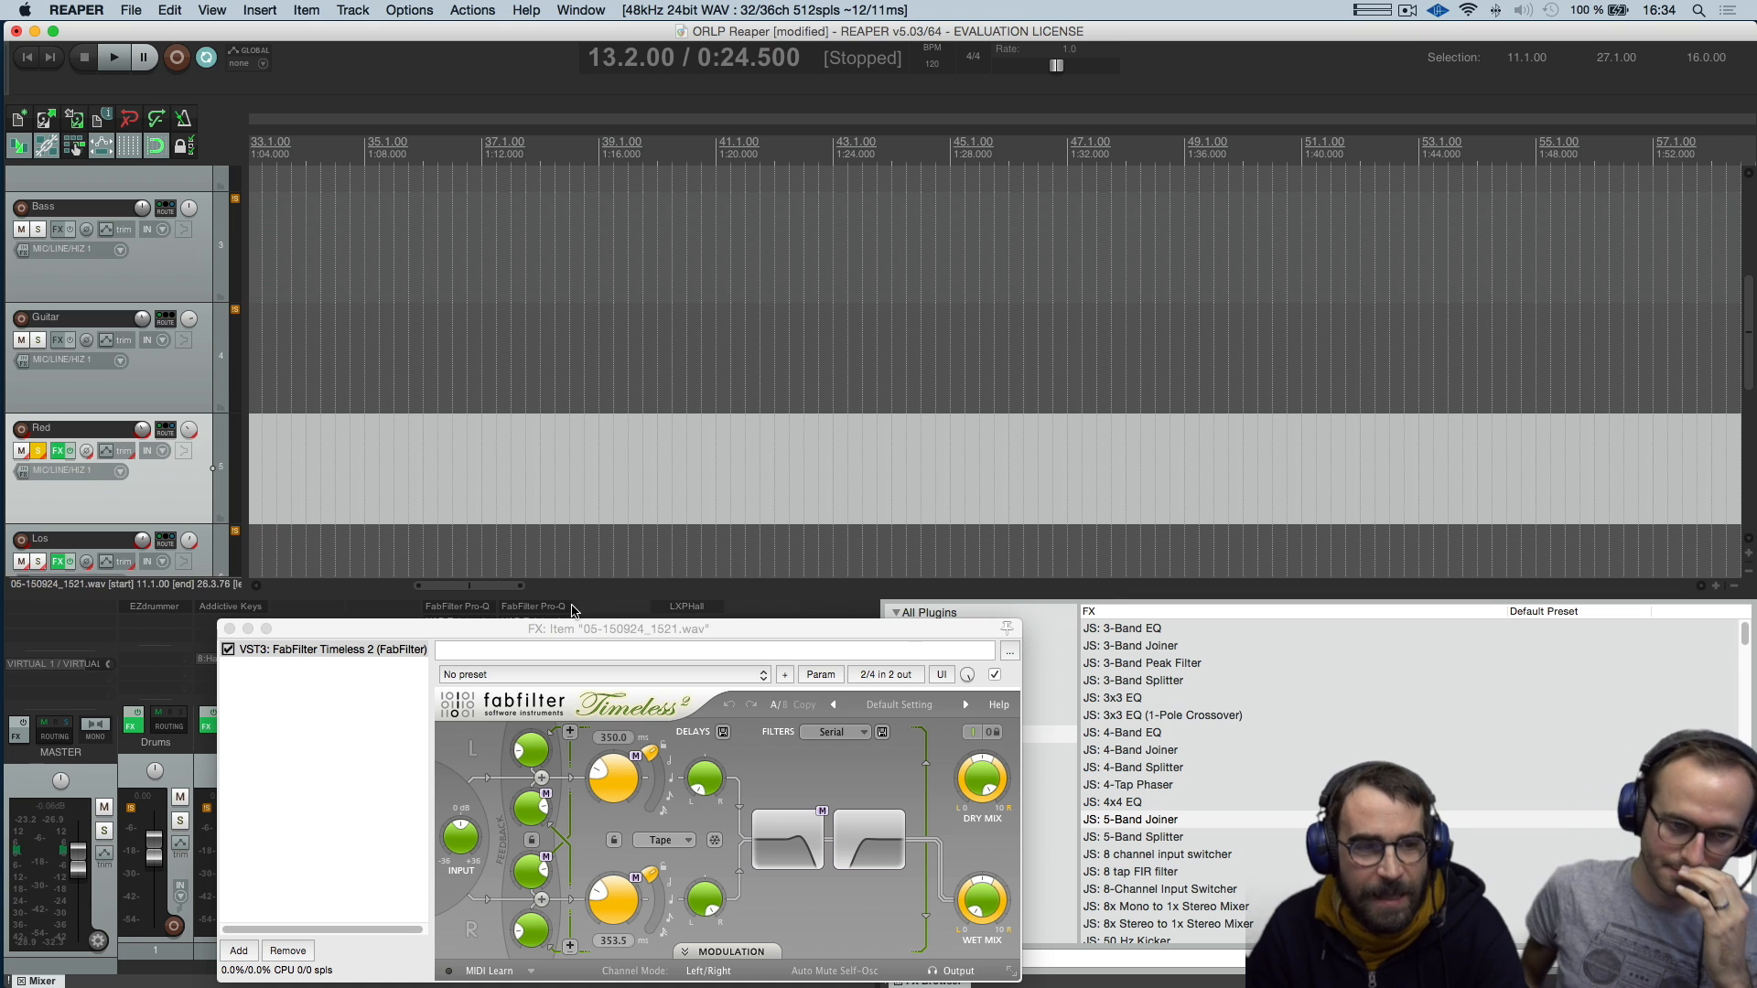
{"action": "left_click", "coordinate": [229, 628]}
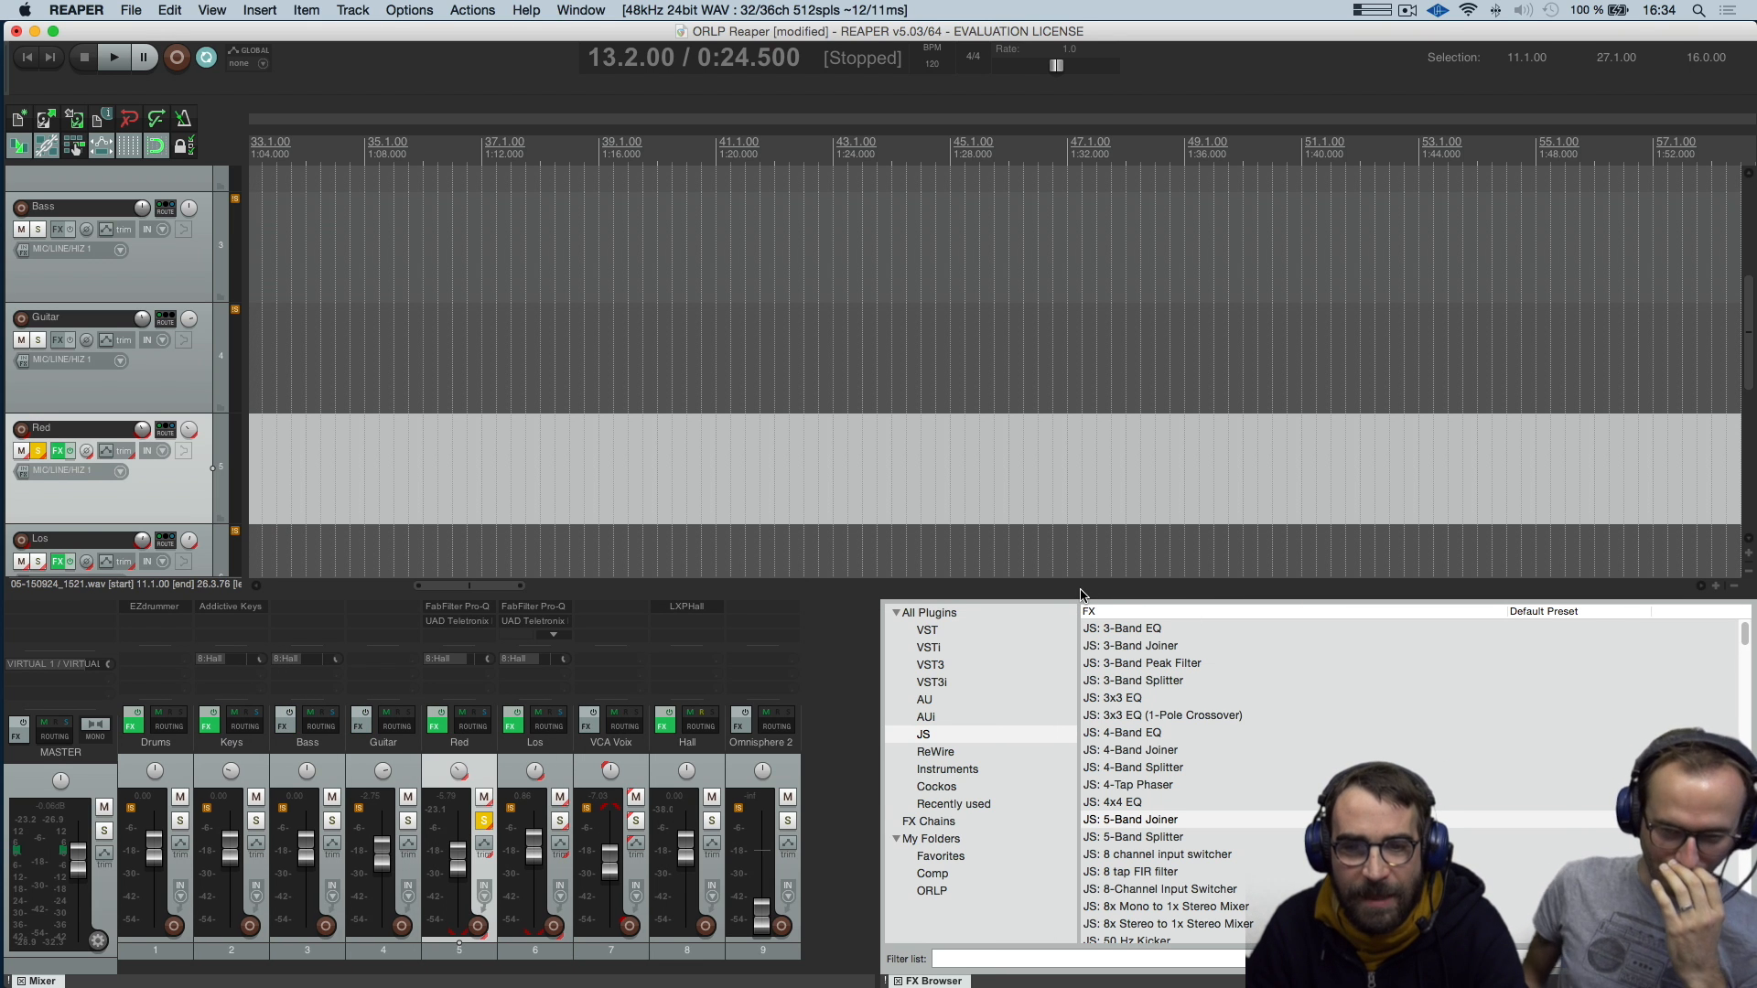
{"action": "left_click_drag", "start_coordinate": [1115, 595], "coordinate": [1113, 524]}
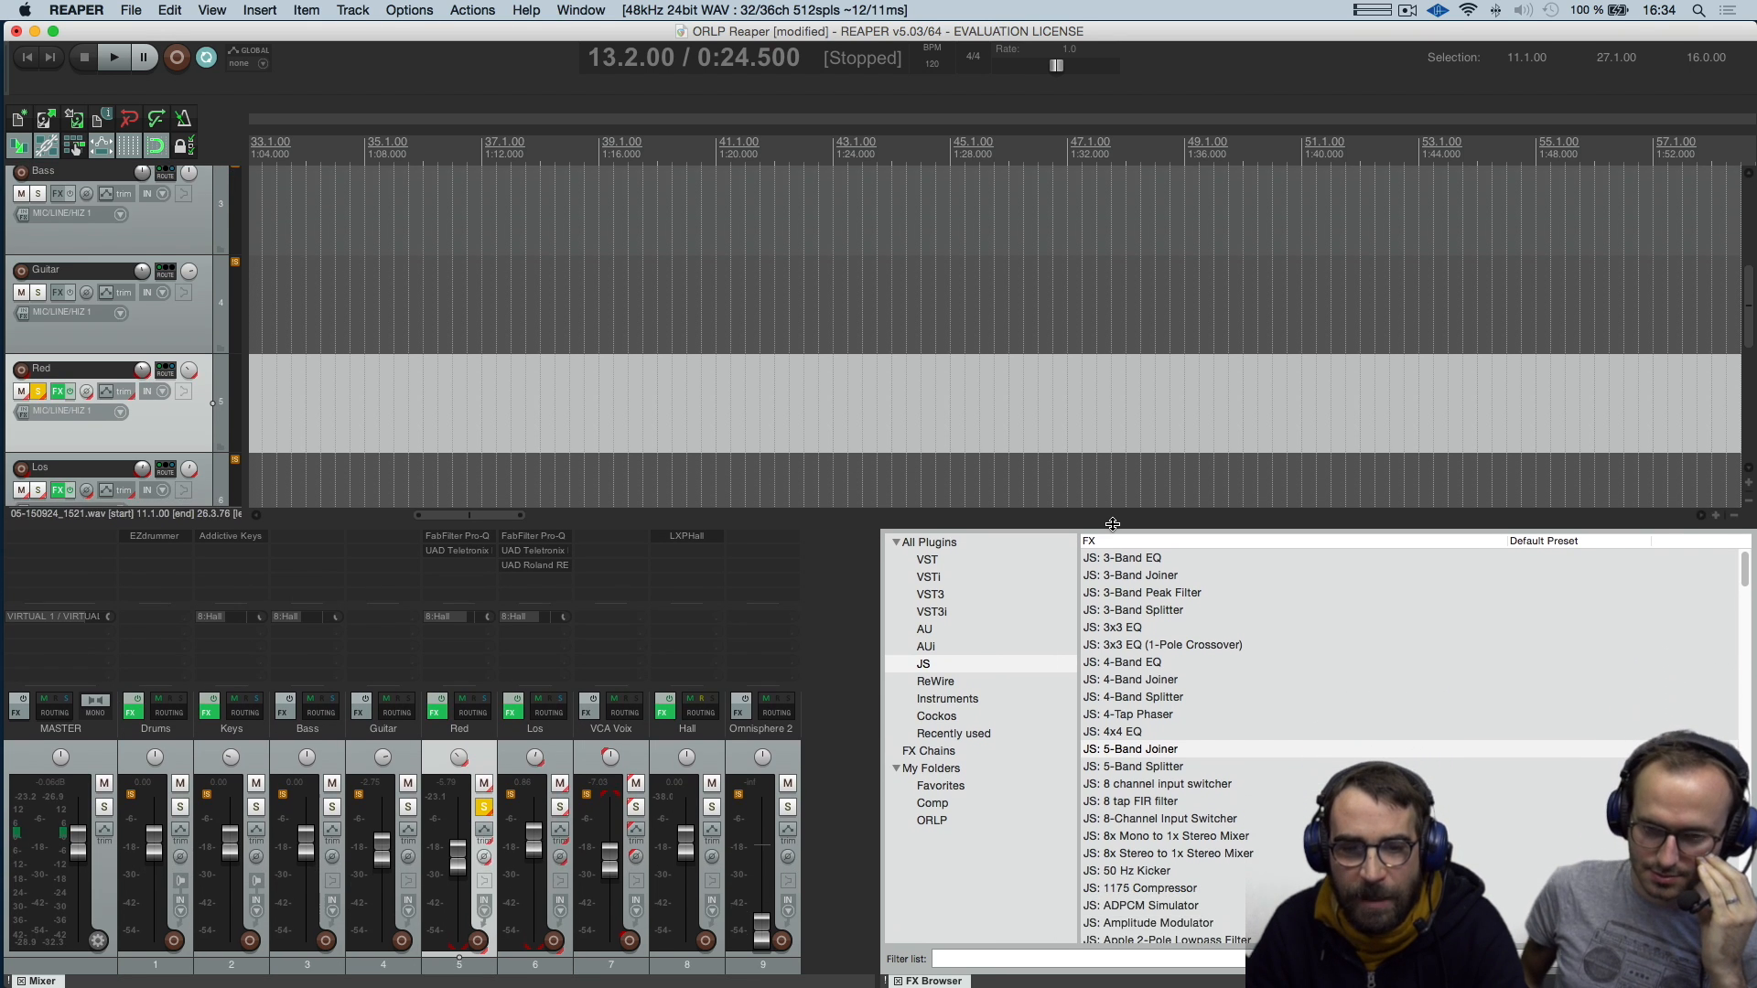
Create a smart folder named tatati under My Folders in the FX browser, with the filter comp
{"action": "left_click", "coordinate": [952, 771]}
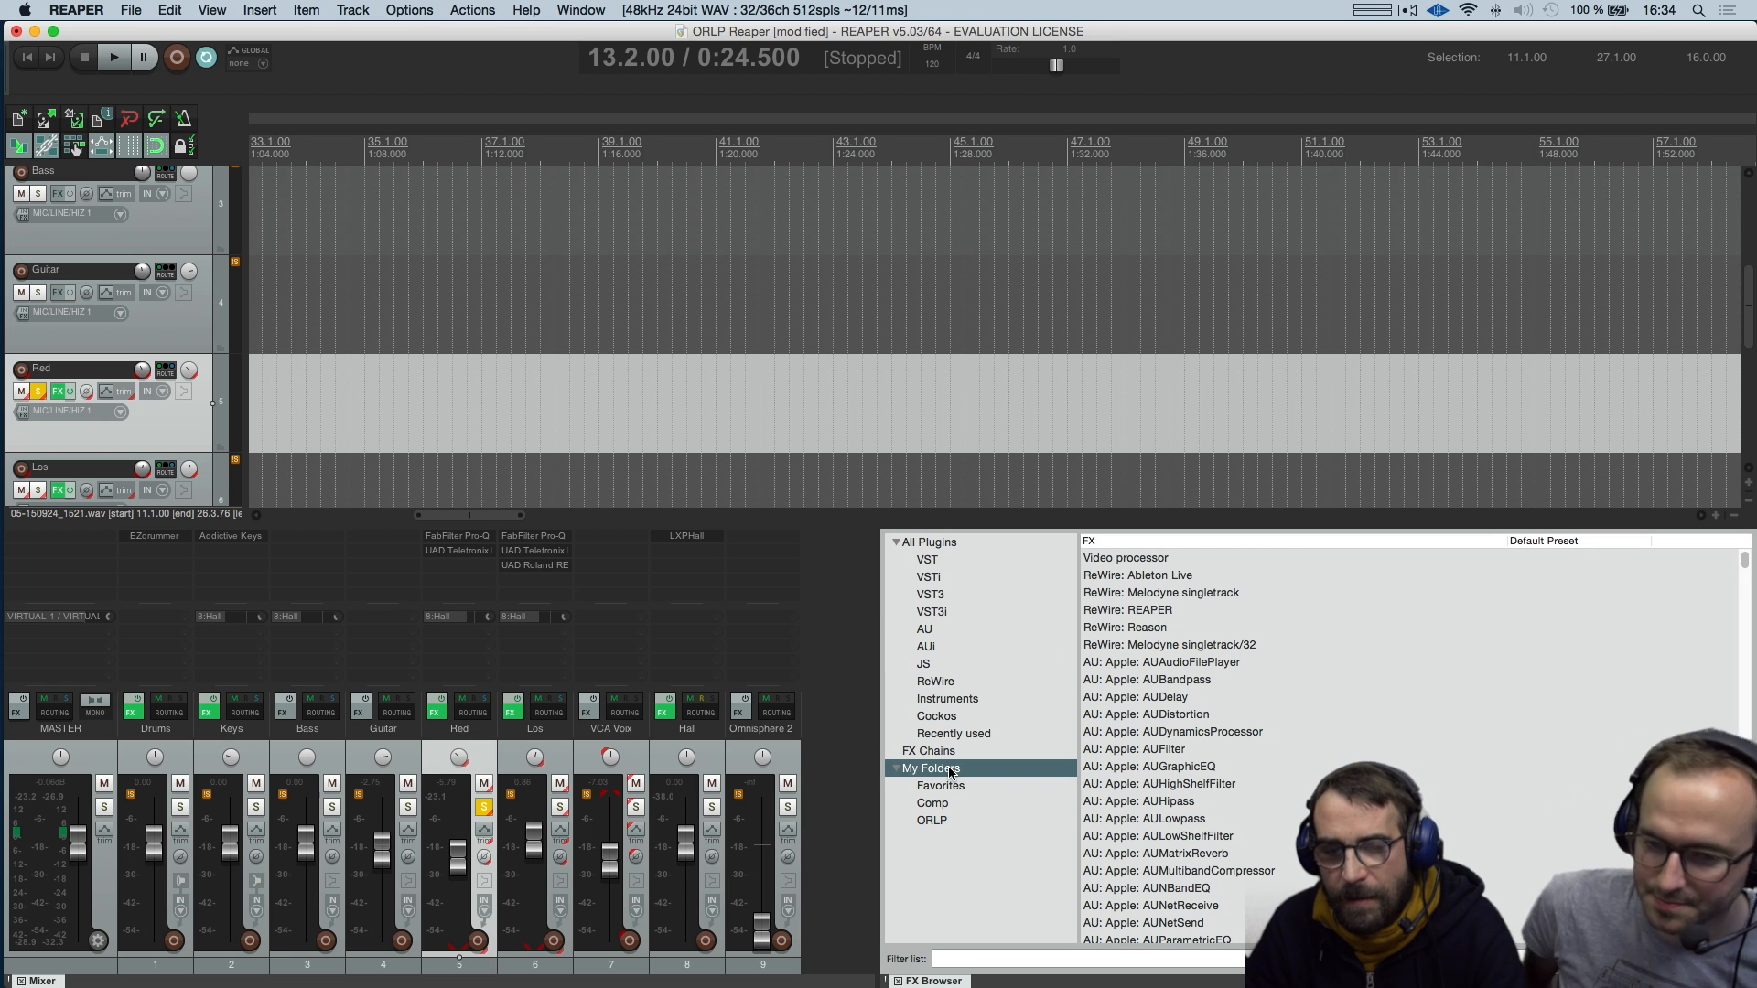
{"action": "right_click", "coordinate": [952, 773]}
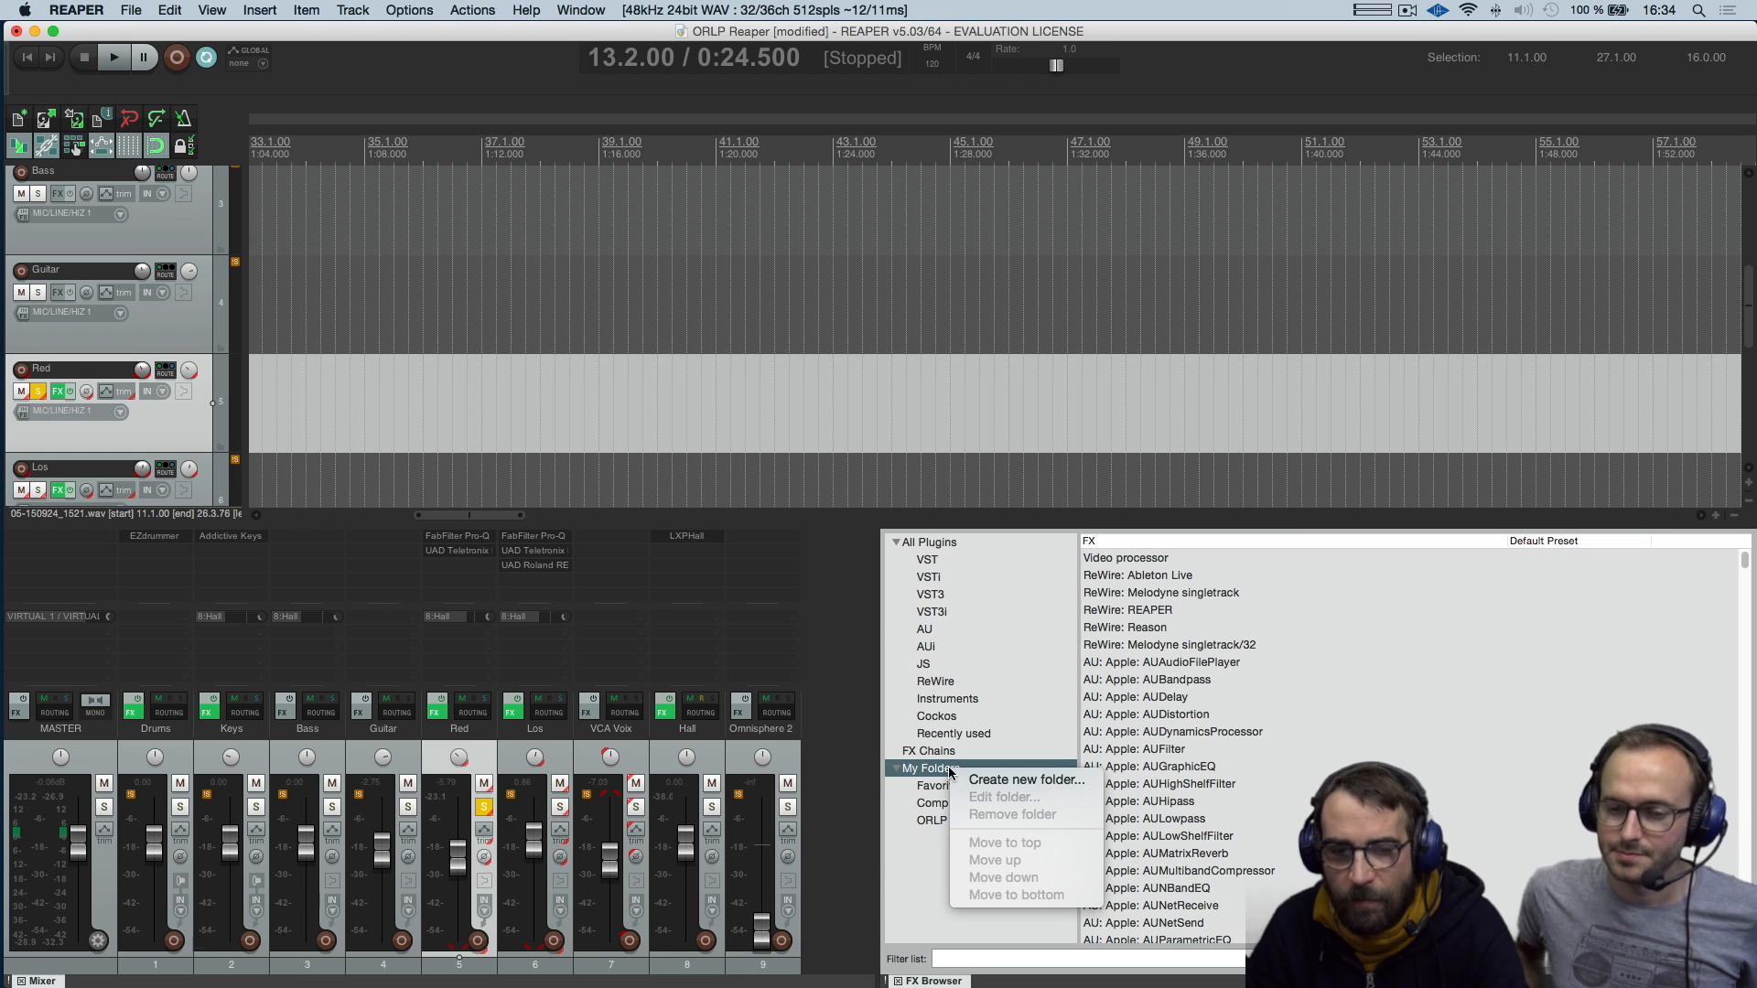
{"action": "left_click", "coordinate": [970, 778]}
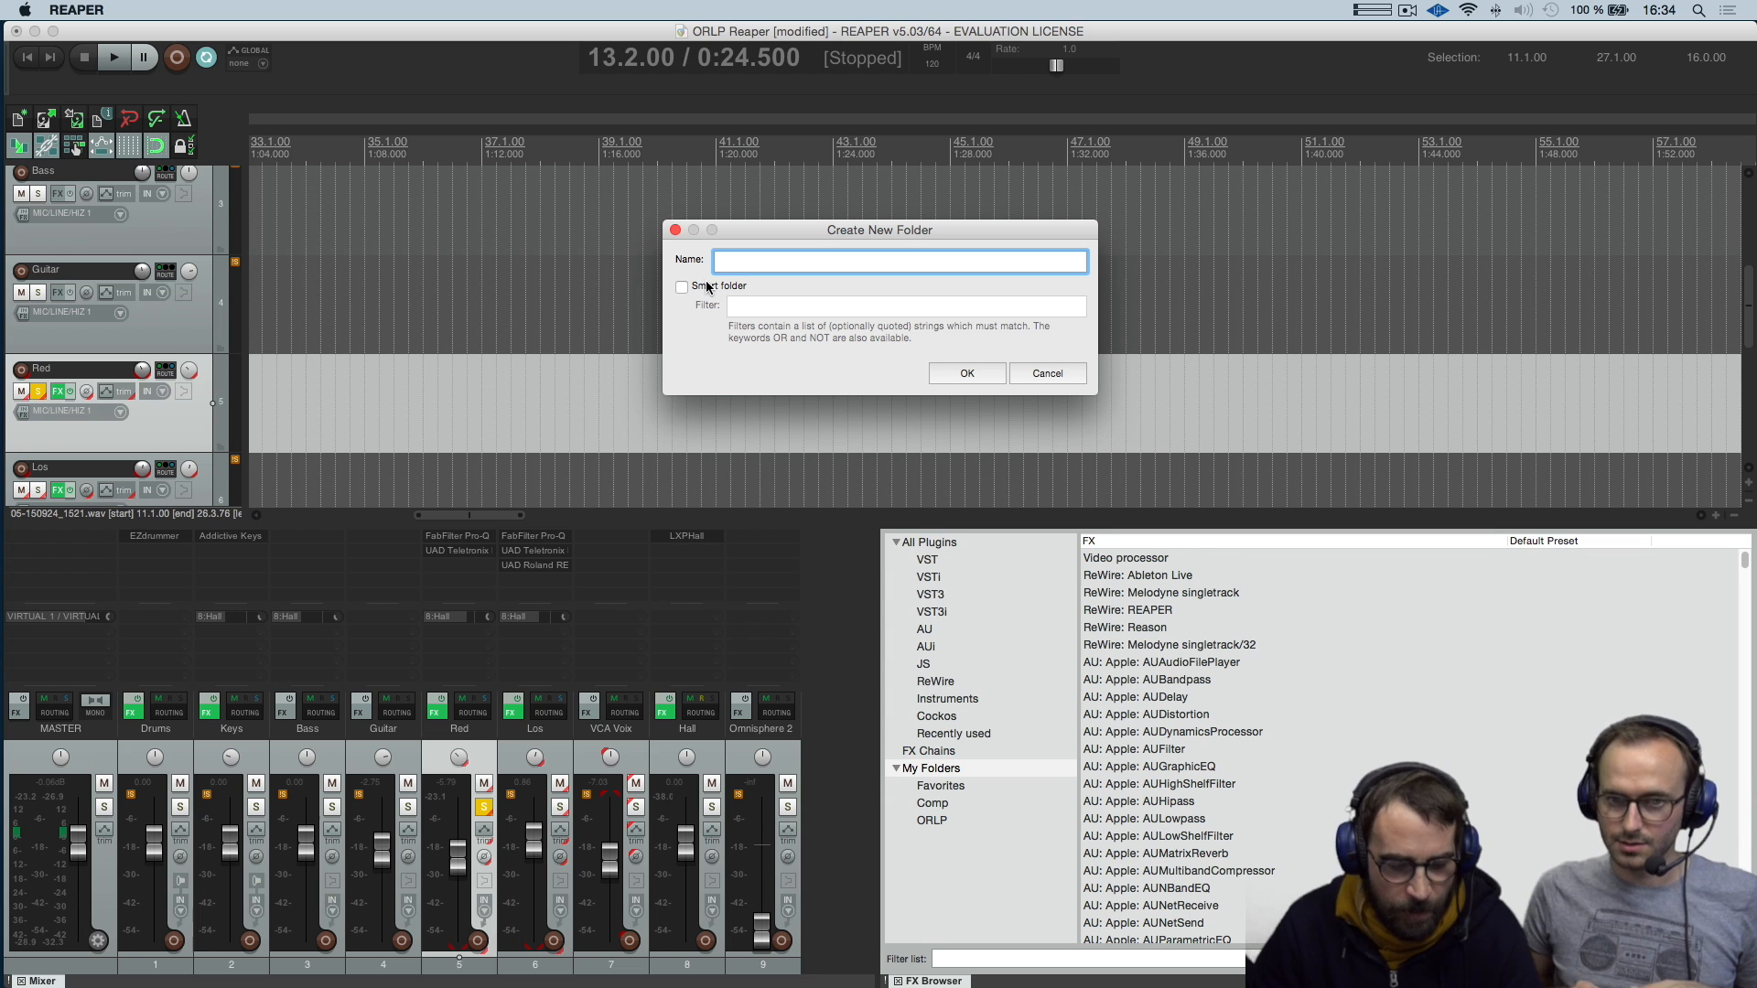
{"action": "type", "text": "tatati"}
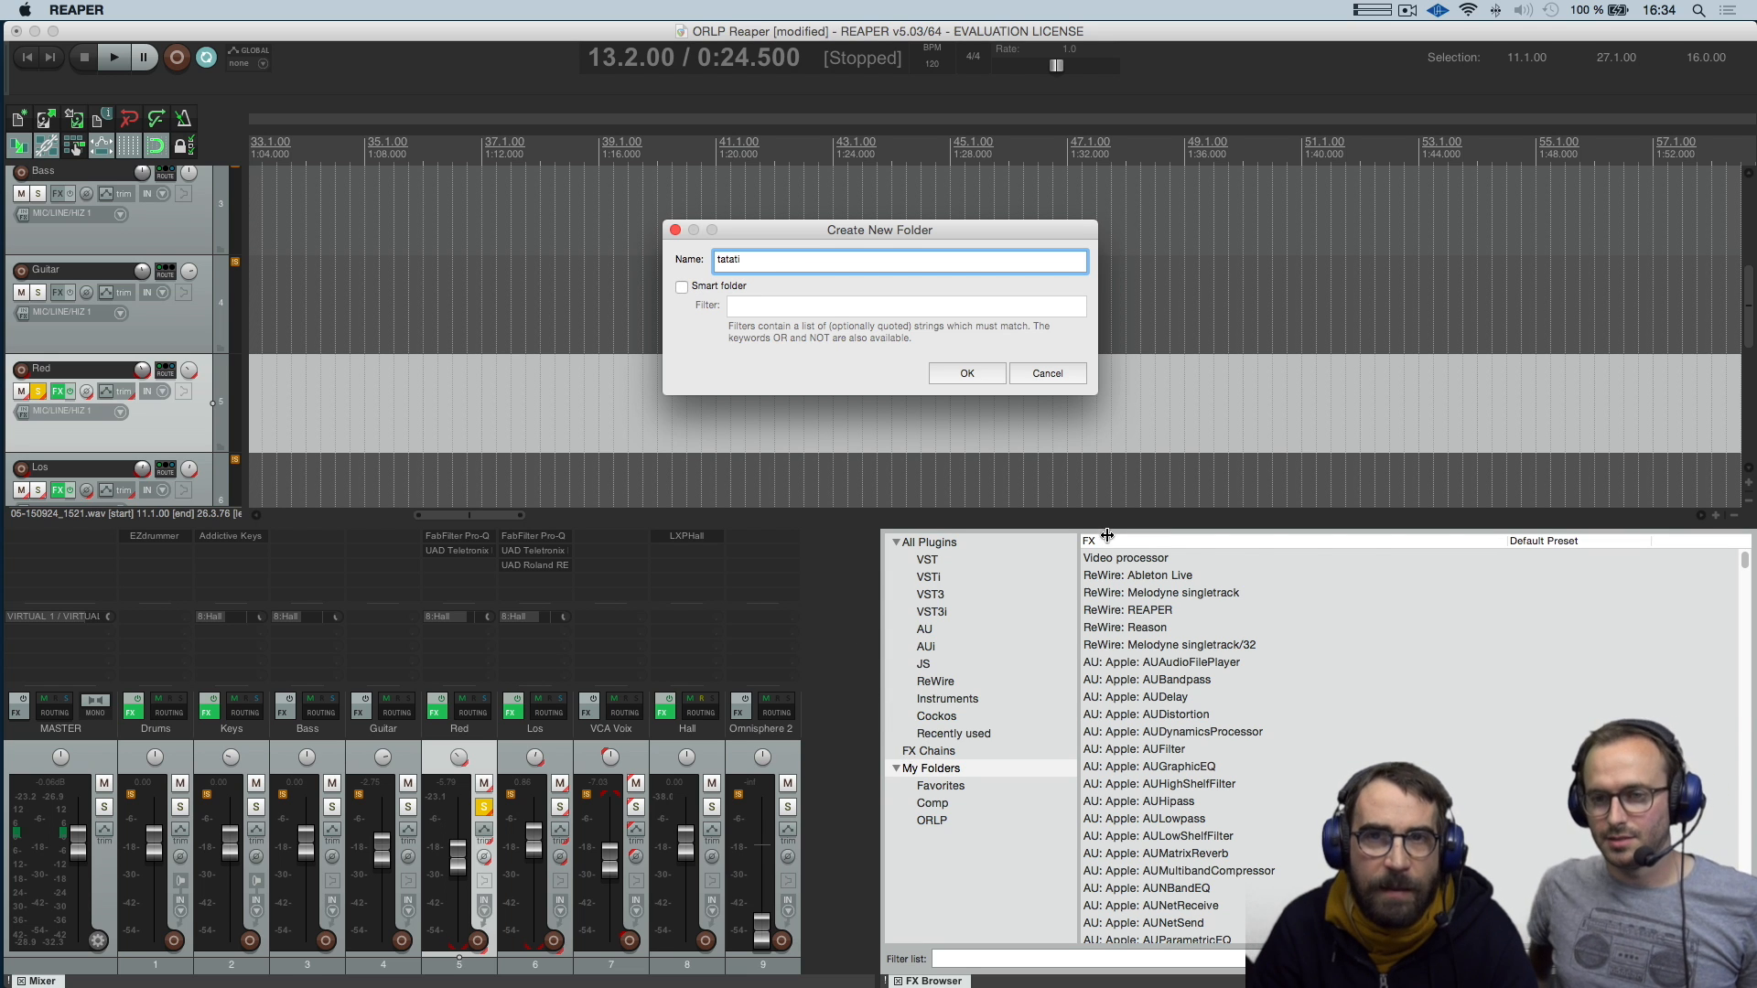
{"action": "left_click", "coordinate": [682, 287]}
{"action": "left_click", "coordinate": [741, 309]}
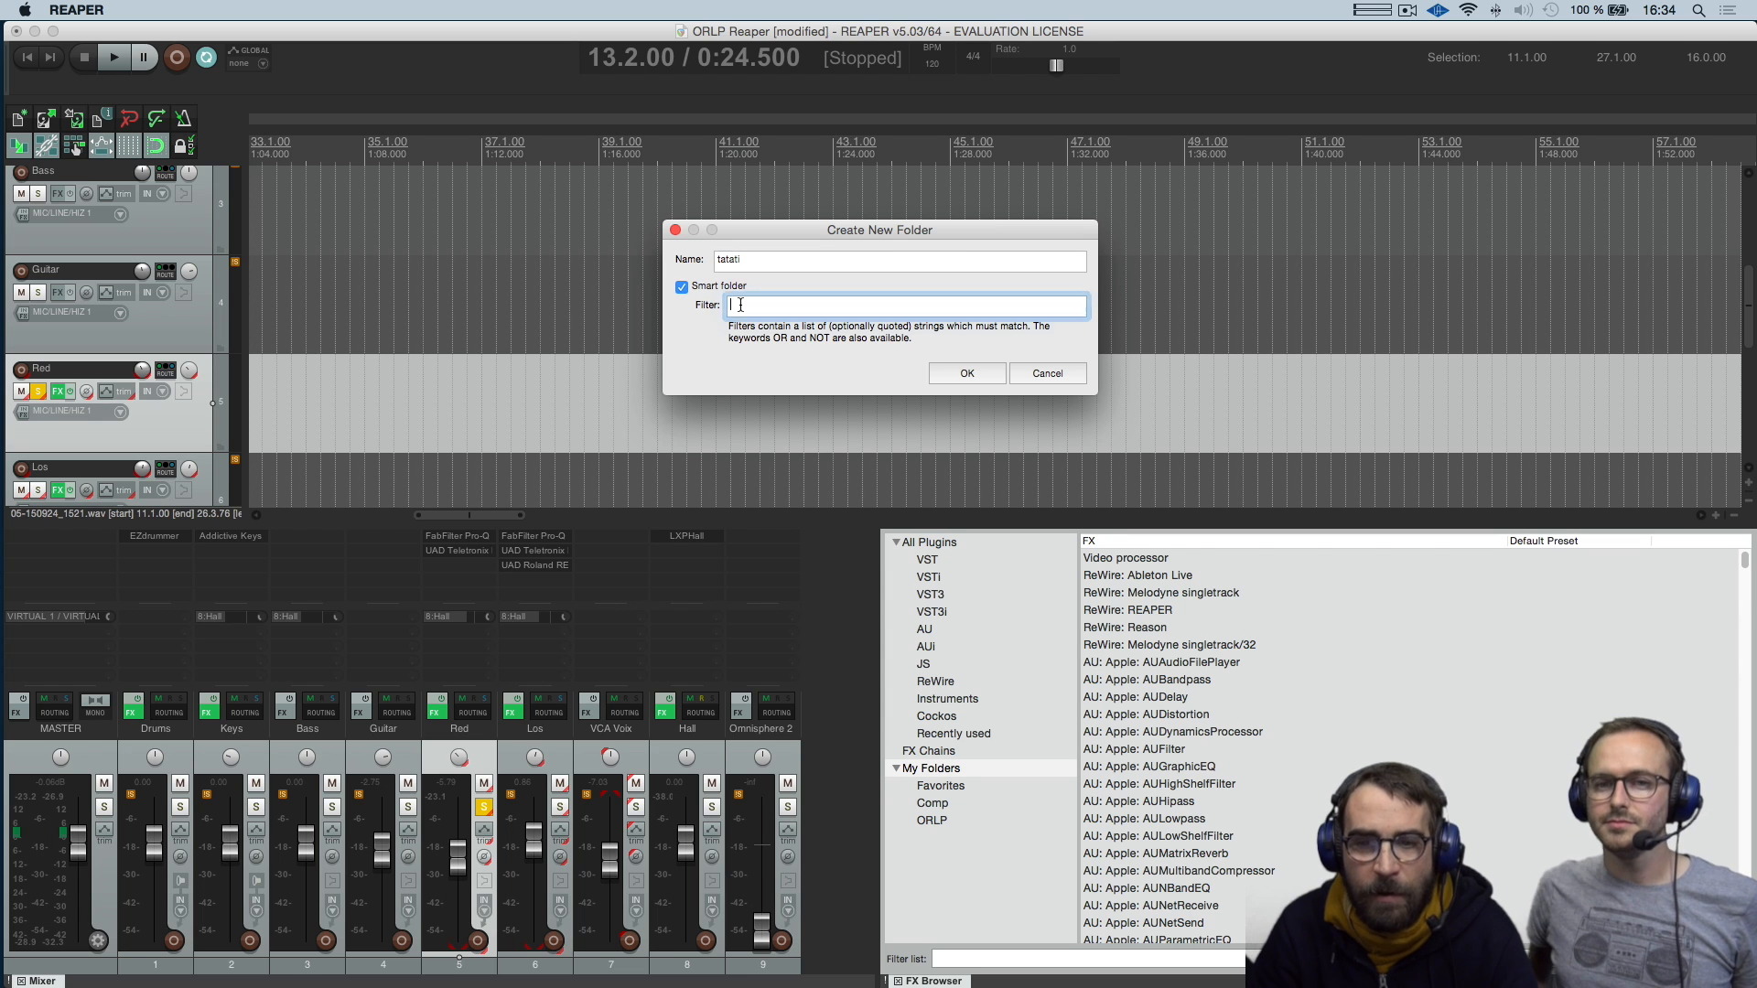
{"action": "type", "text": "comp"}
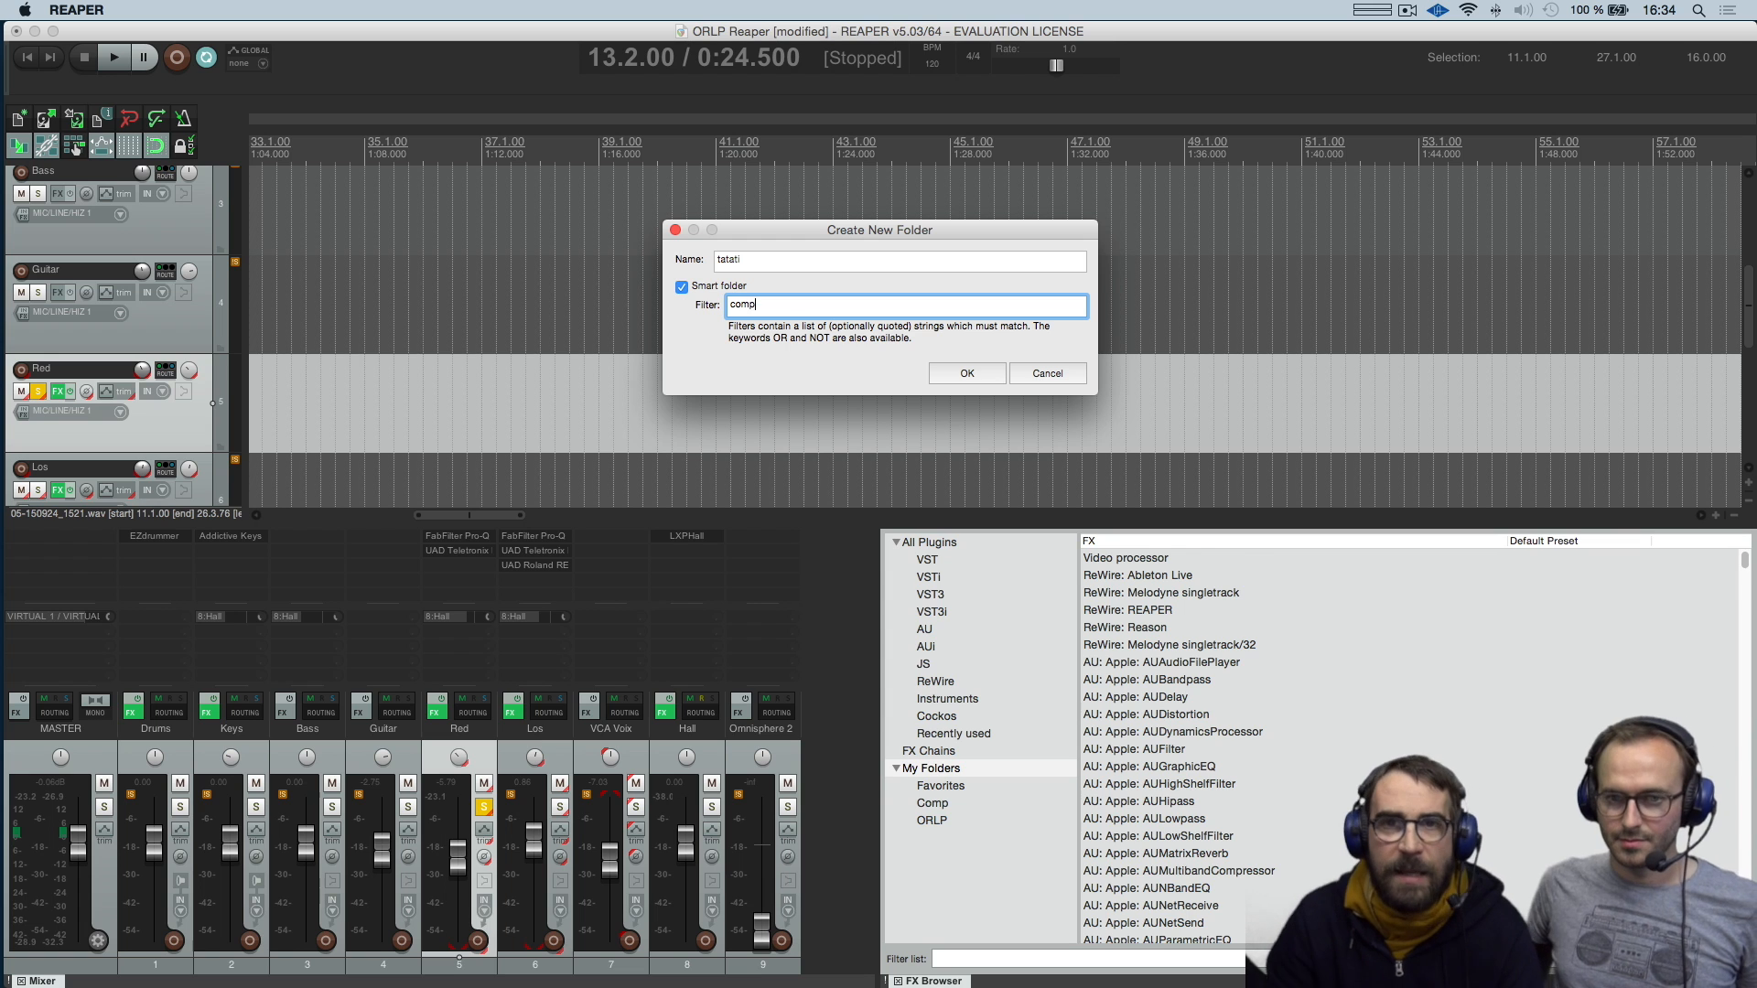
{"action": "left_click", "coordinate": [968, 373]}
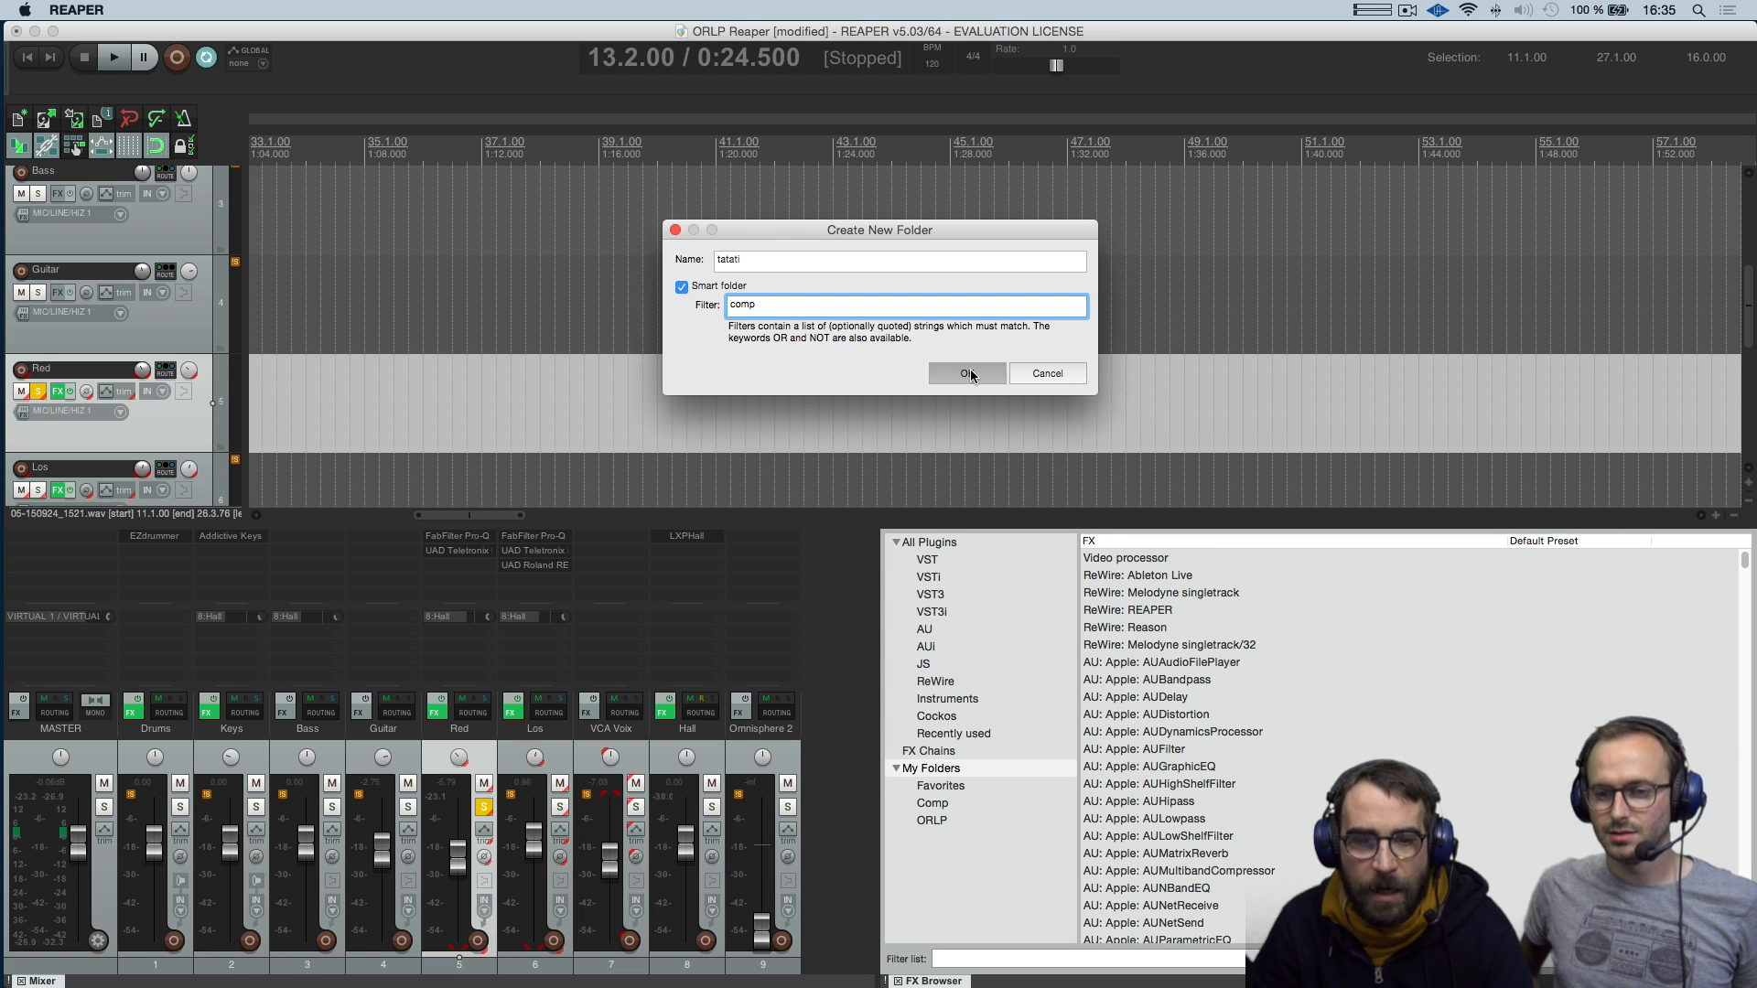
Look through the plug-ins in the tatati folder, and return to My Folders
{"action": "left_click", "coordinate": [943, 841]}
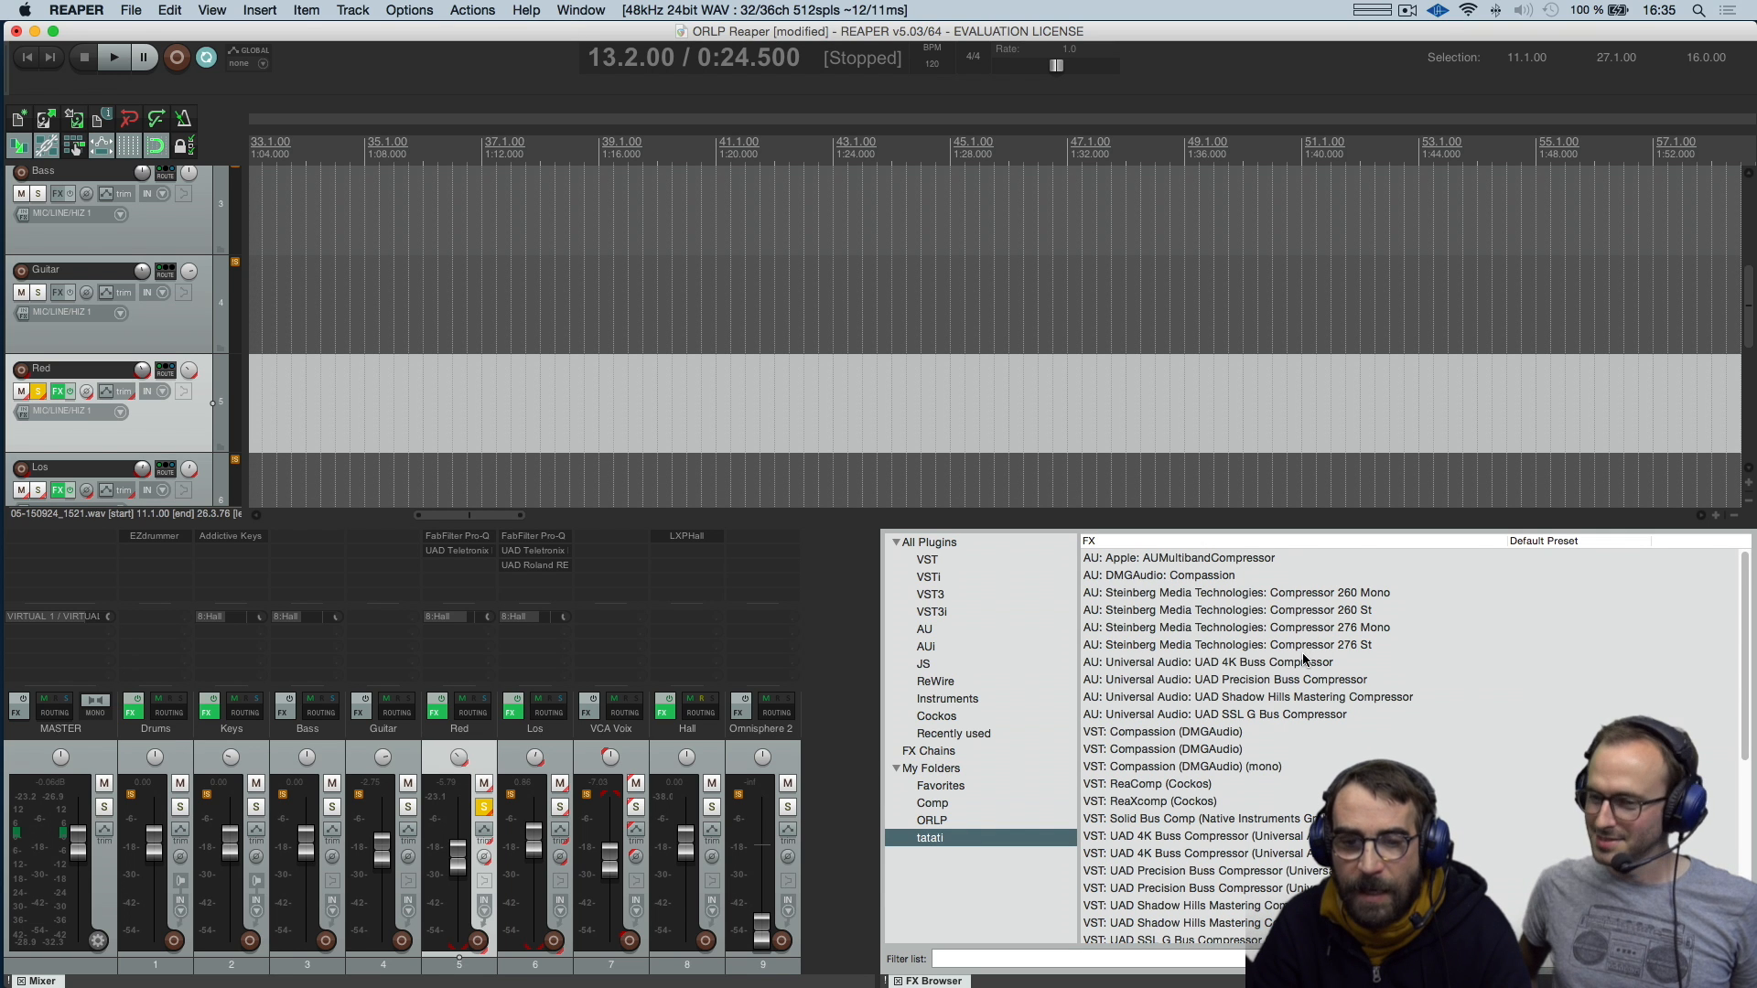
{"action": "scroll", "coordinate": [1301, 691], "scroll_direction": "down", "scroll_amount": 5}
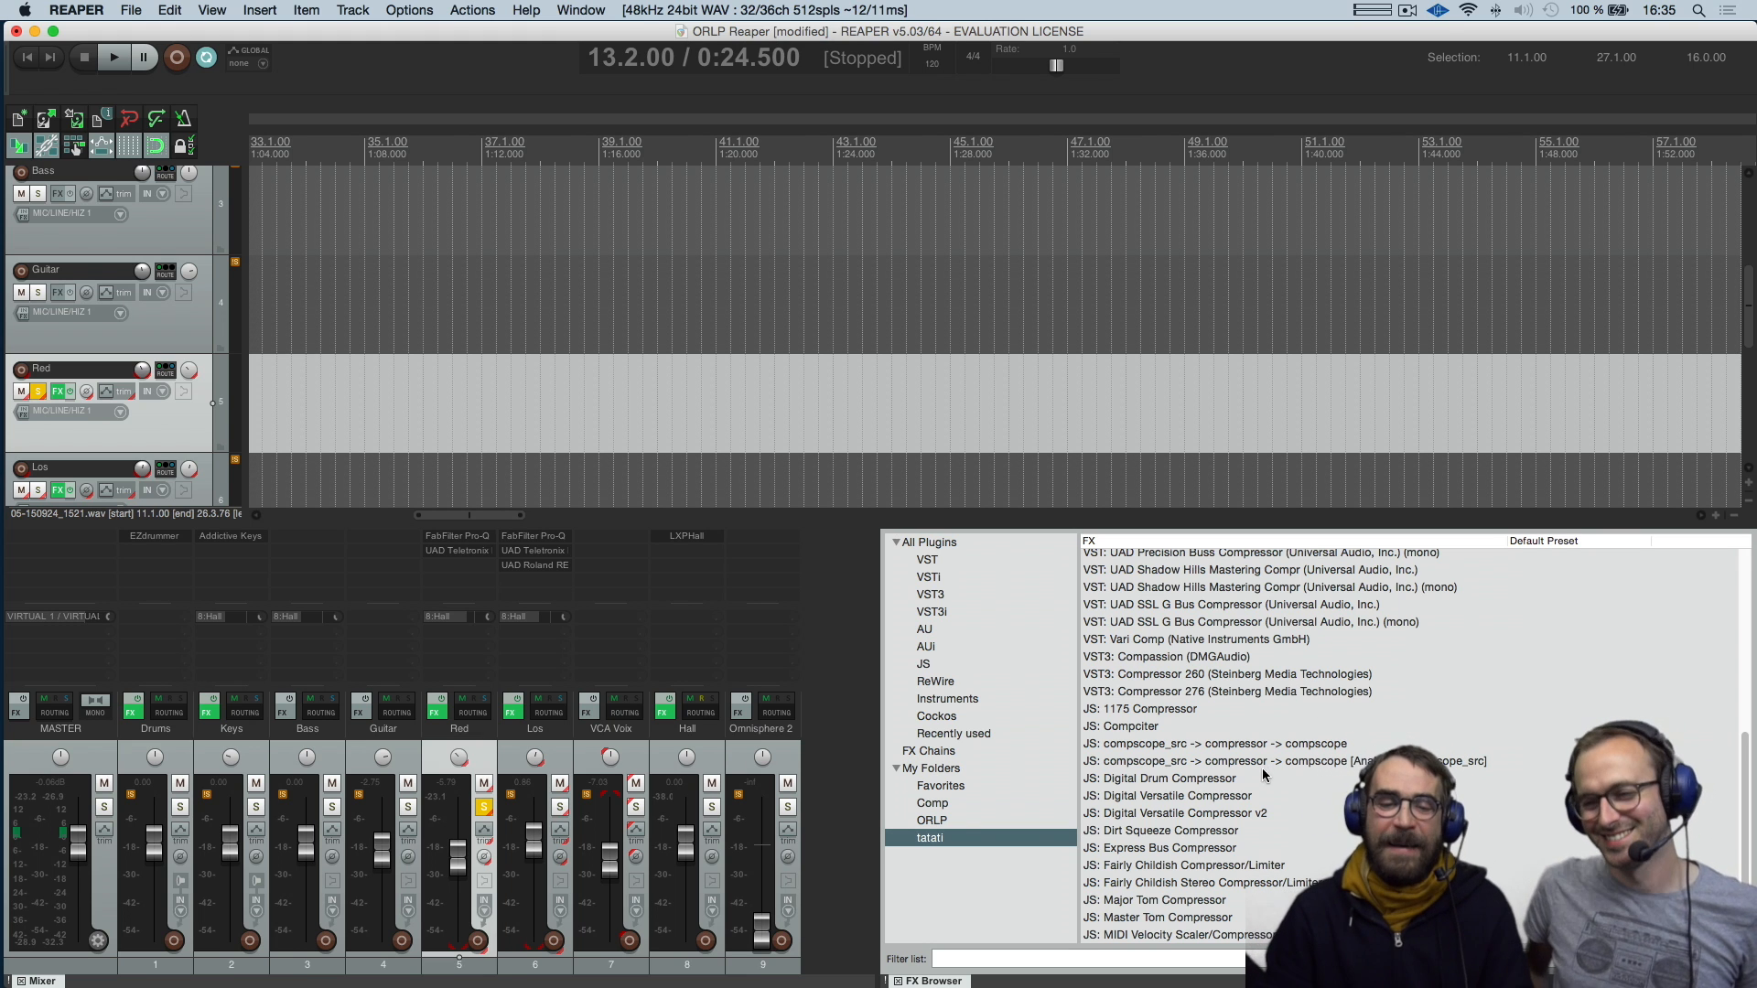
{"action": "left_click", "coordinate": [953, 769]}
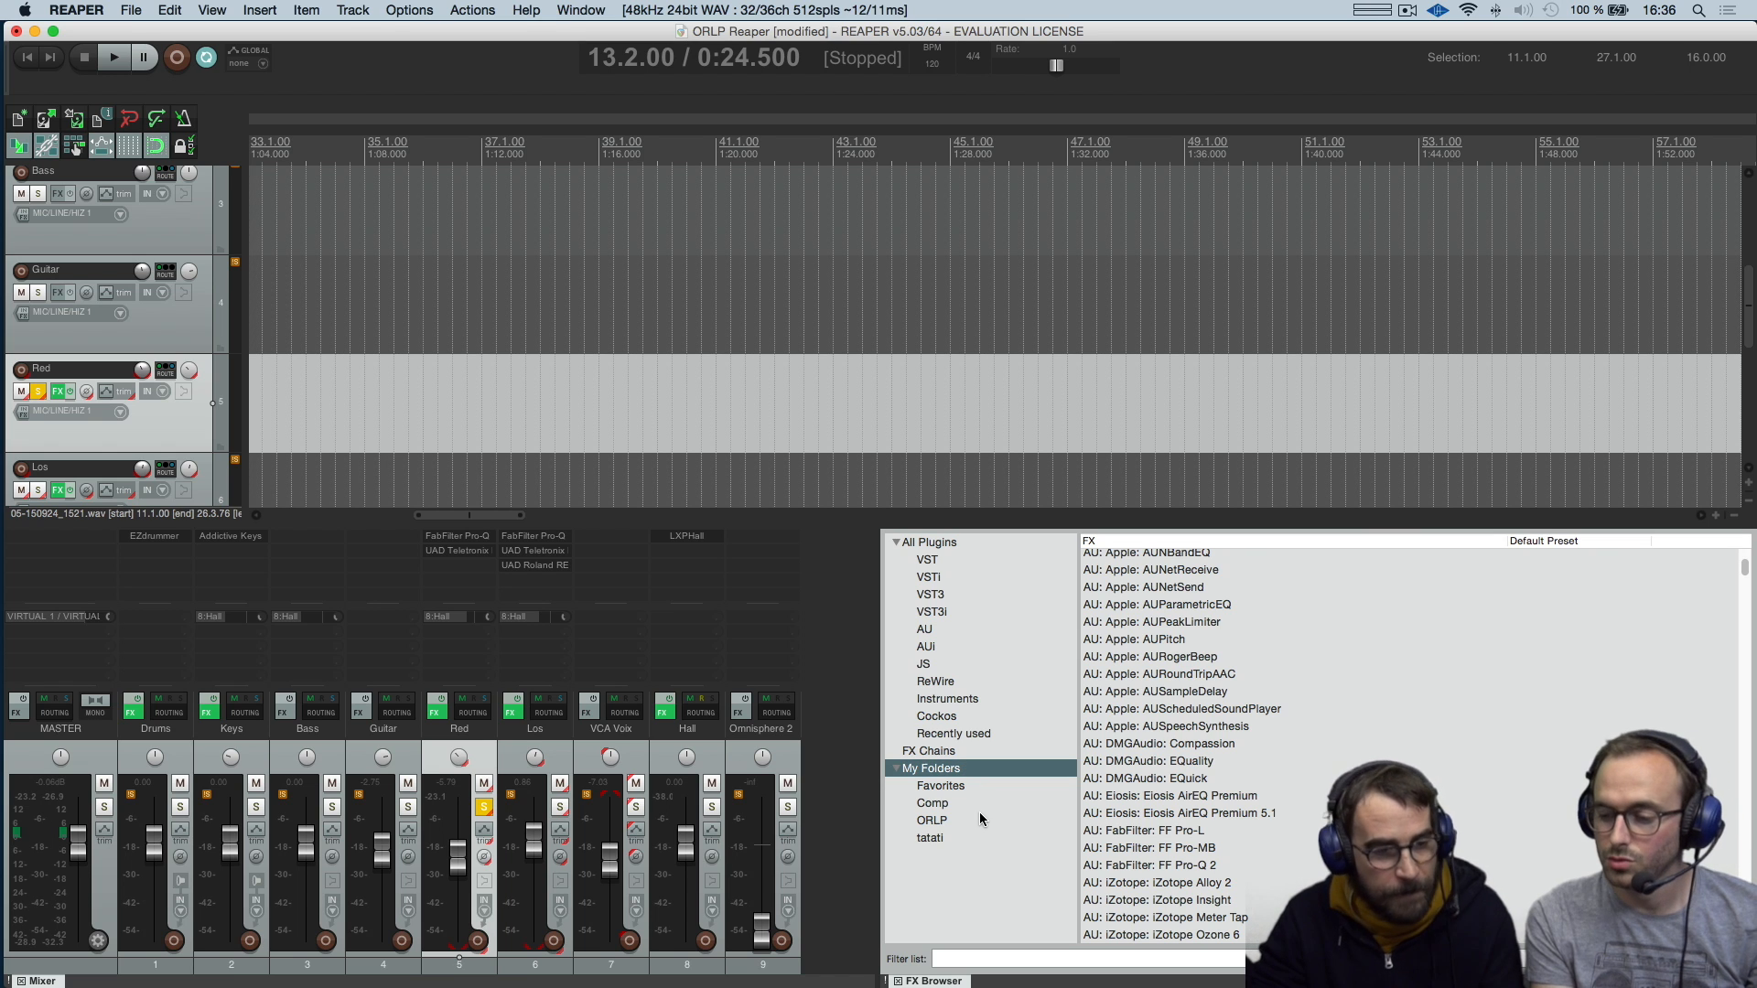
Enable the metronome, and show the metronome and pre-roll settings in the middle of the project window
{"action": "left_click", "coordinate": [183, 119]}
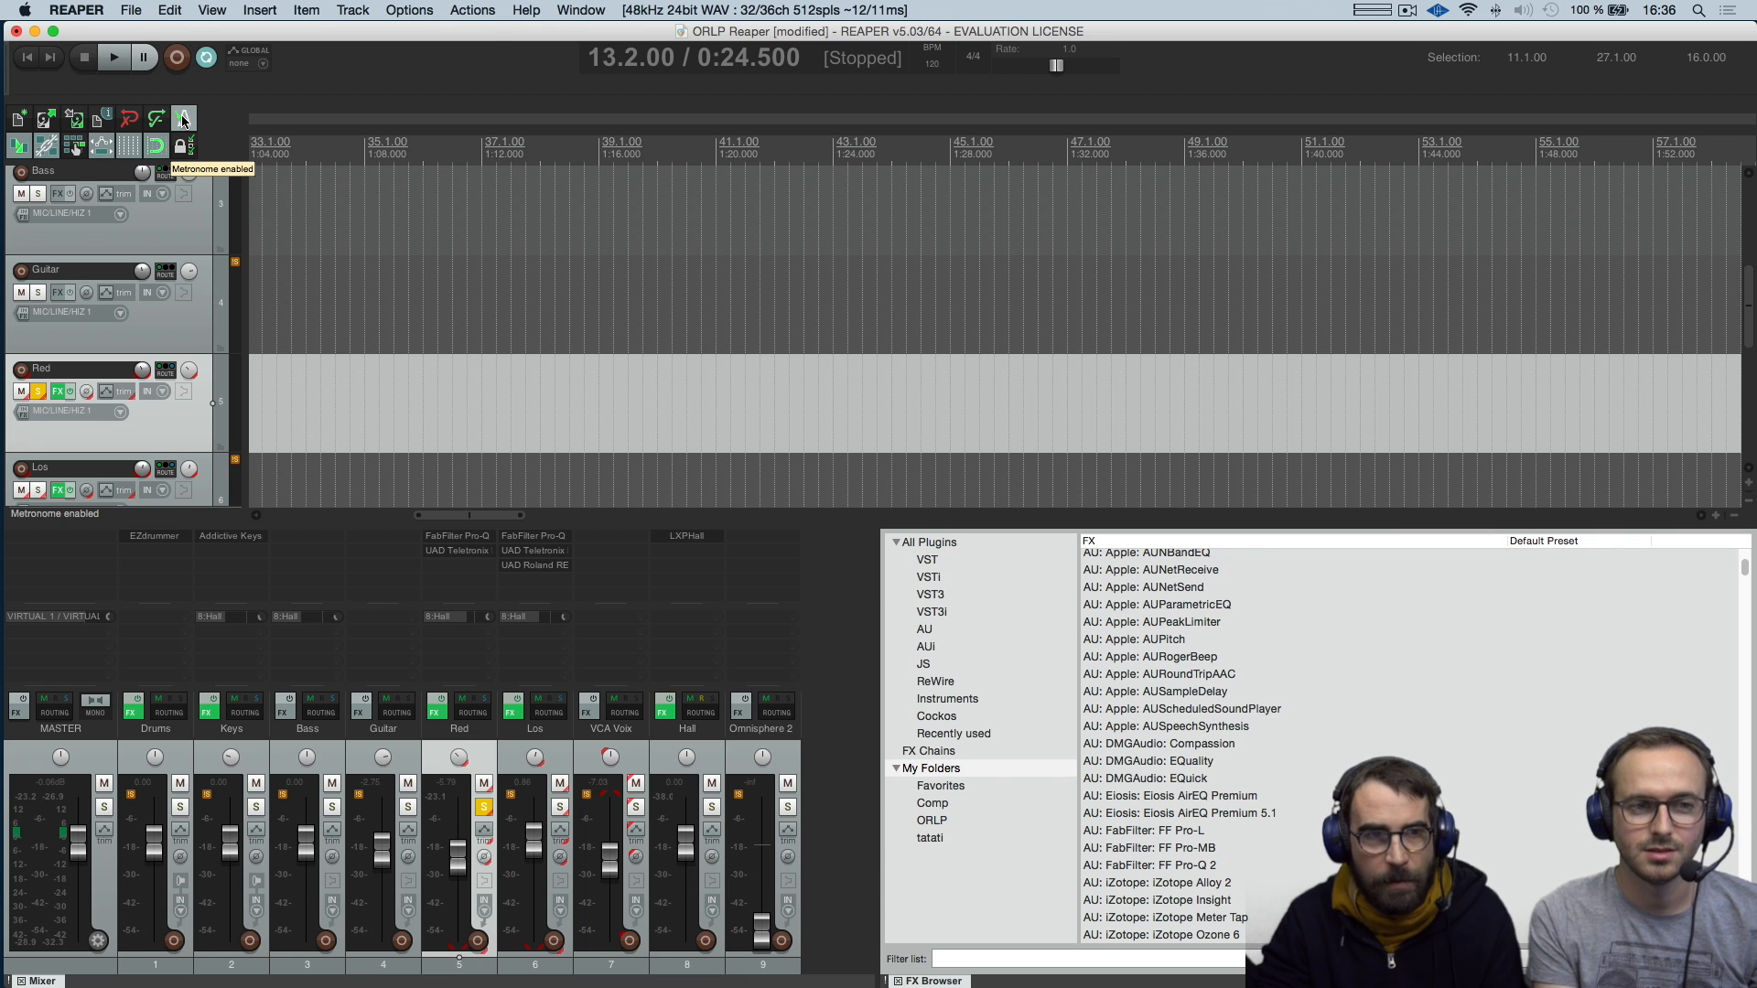
{"action": "right_click", "coordinate": [183, 119]}
{"action": "left_click_drag", "start_coordinate": [229, 44], "coordinate": [783, 224]}
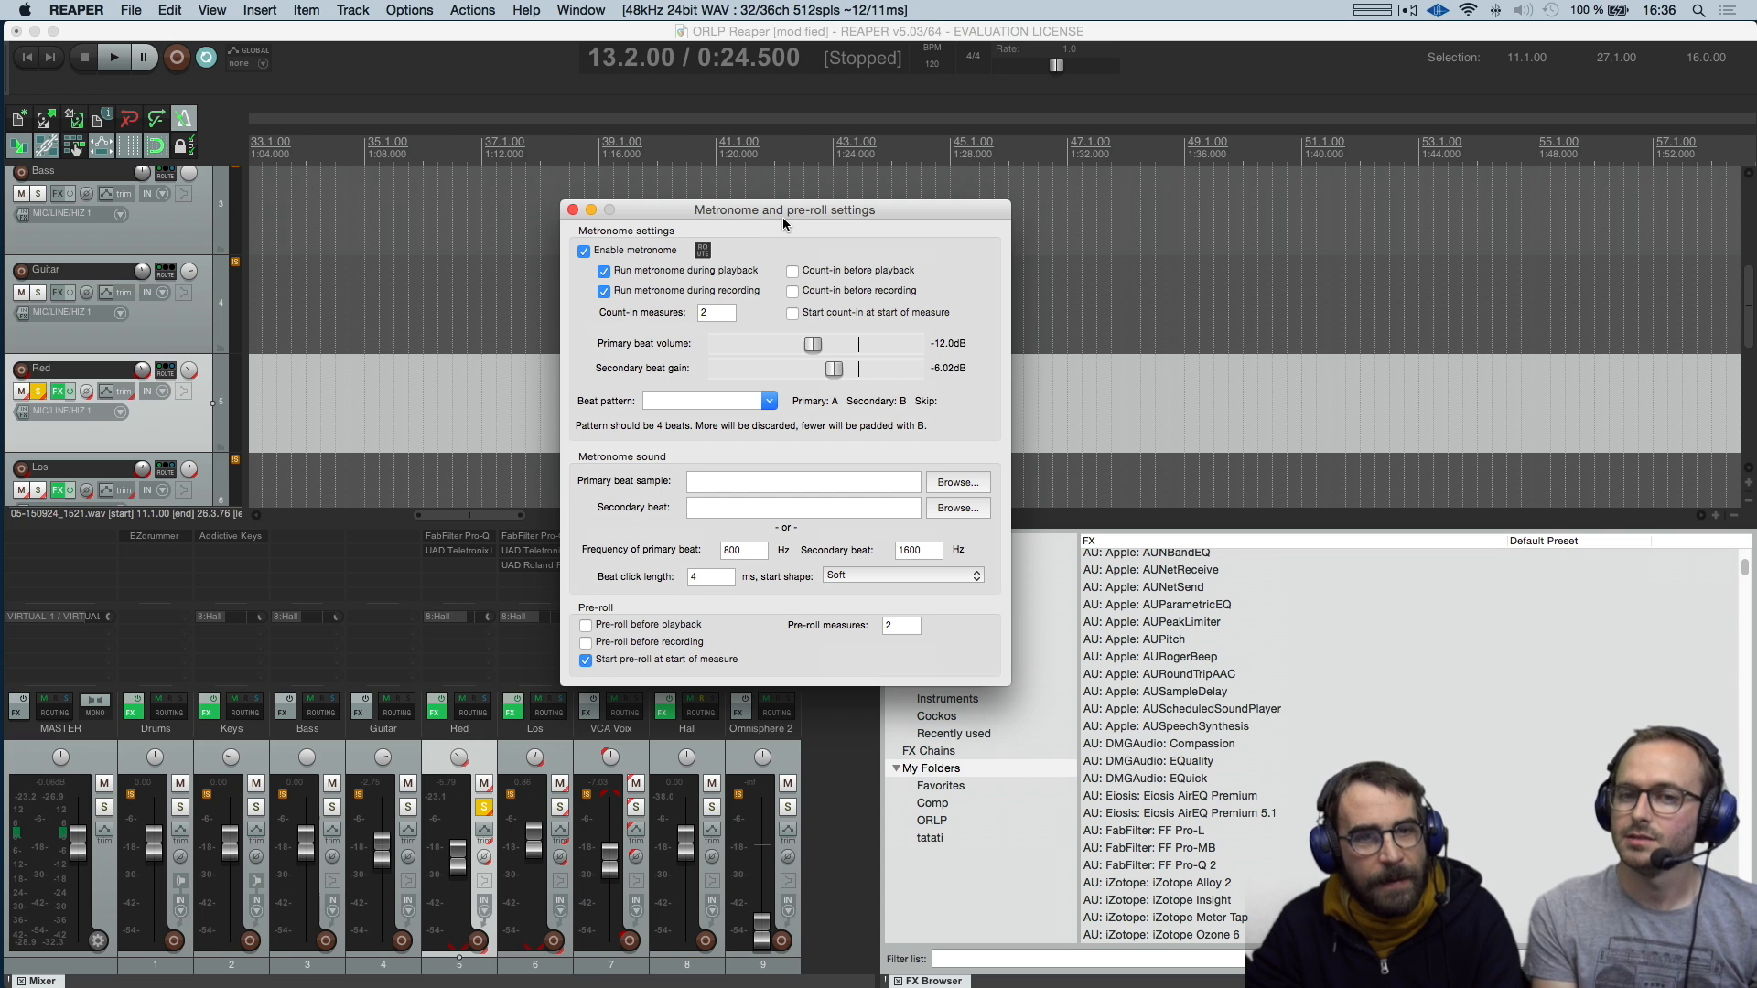
Set the metronome's beat pattern to ABBA, and close the metronome settings
{"action": "left_click", "coordinate": [769, 402]}
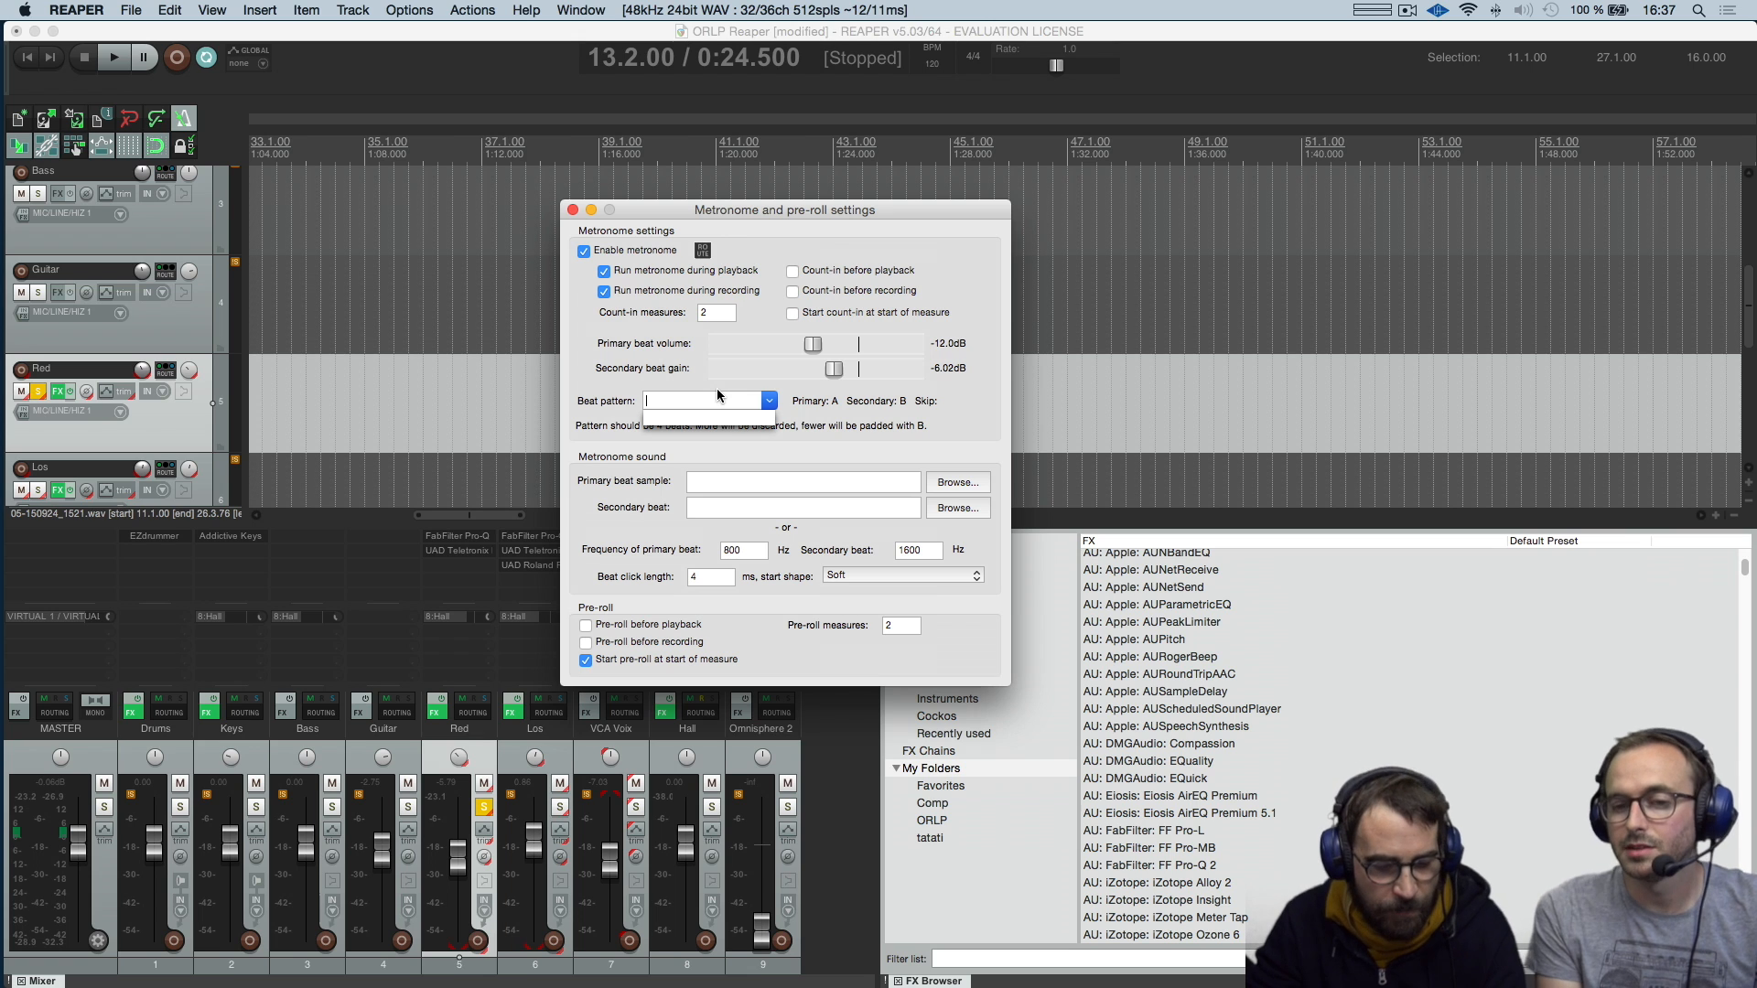
{"action": "type", "text": "A"}
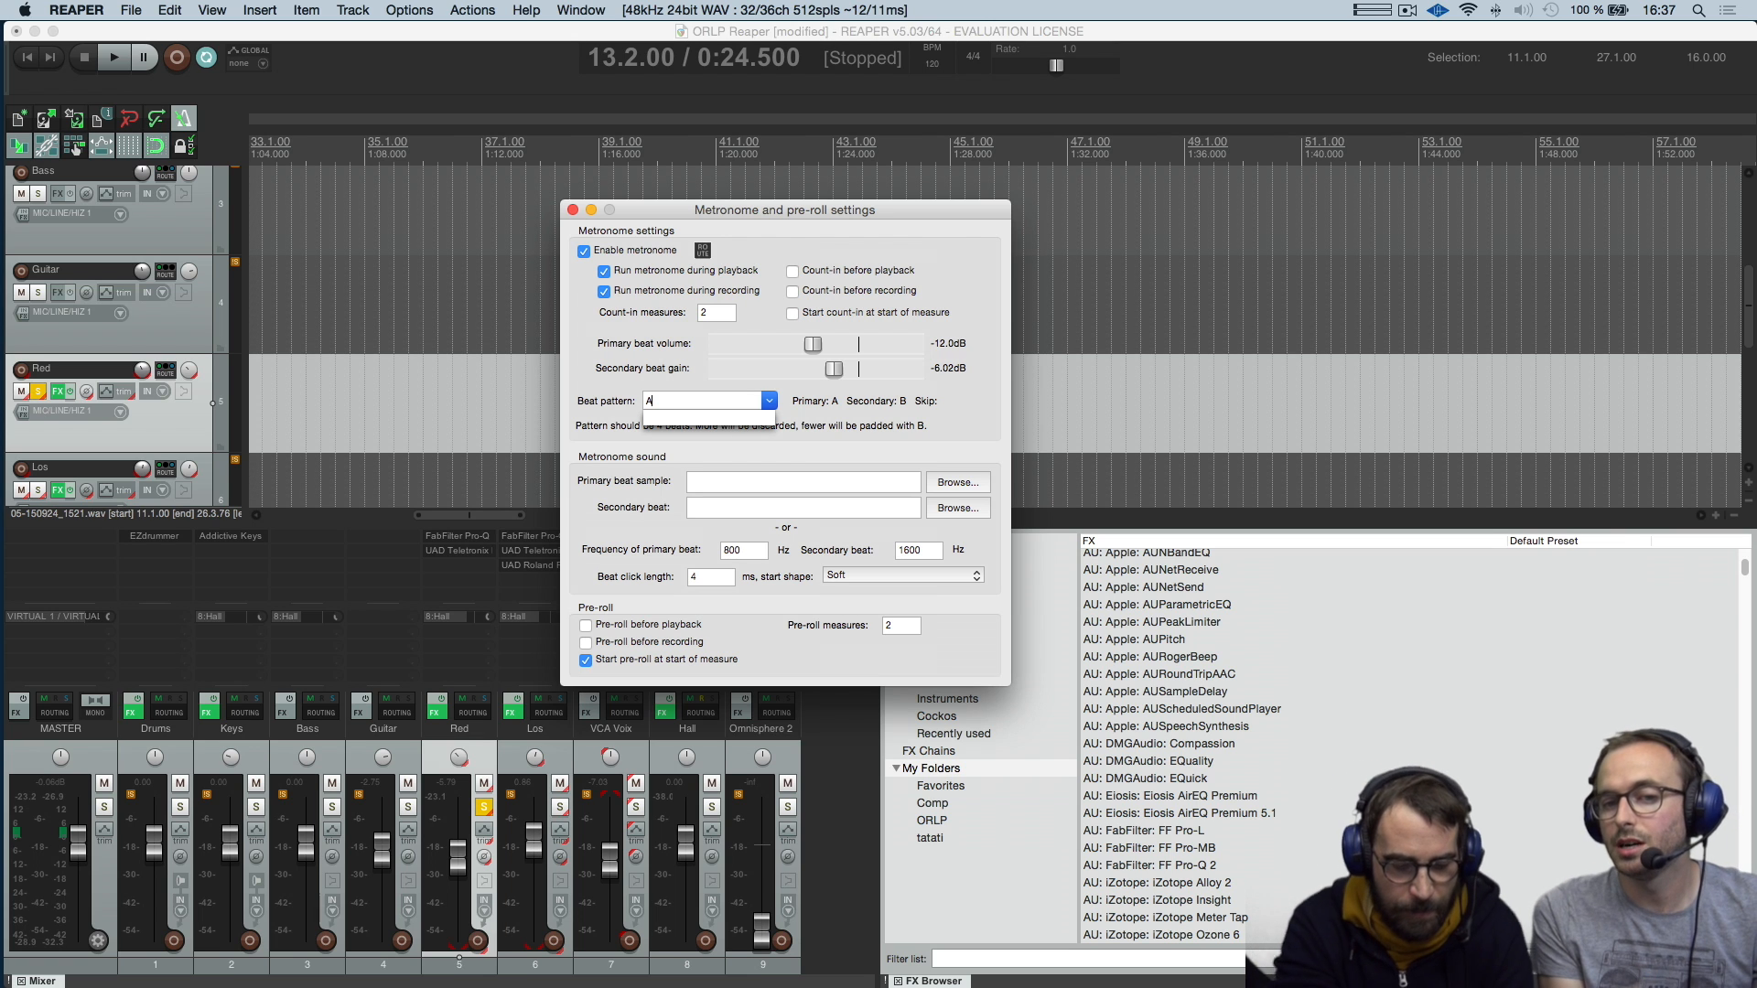
{"action": "type", "text": "BBBABBB"}
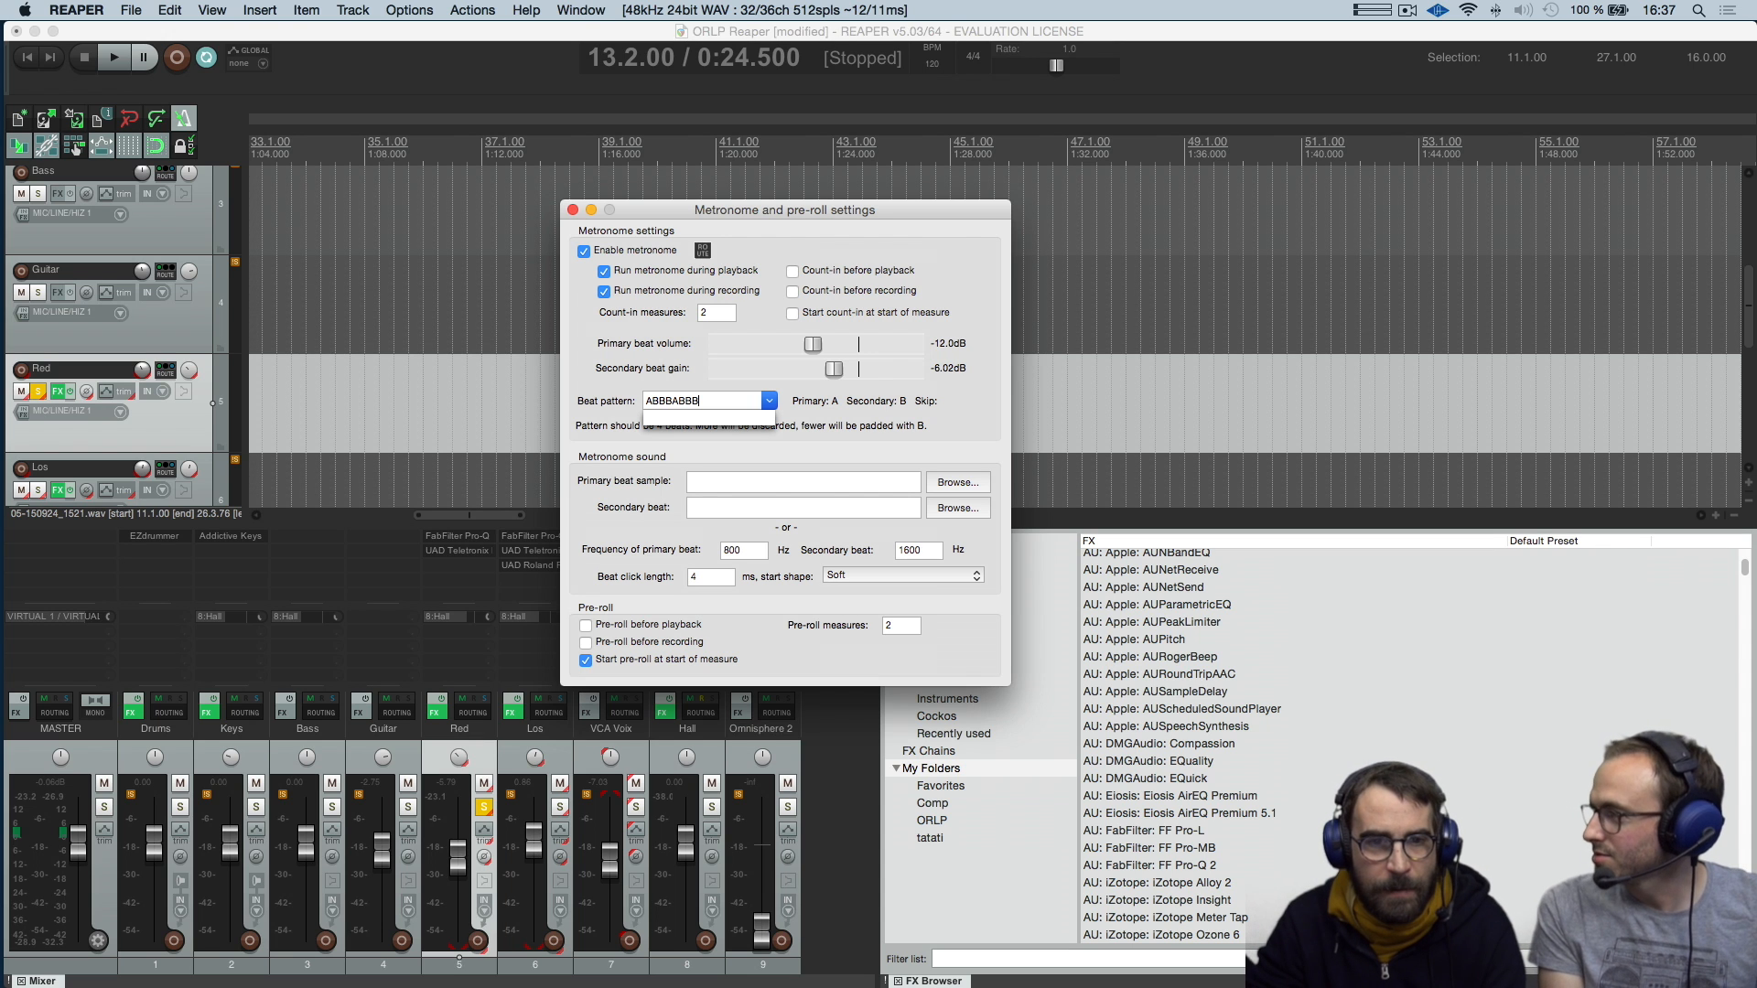
{"action": "left_click_drag", "start_coordinate": [665, 405], "coordinate": [749, 415]}
{"action": "type", "text": "A"}
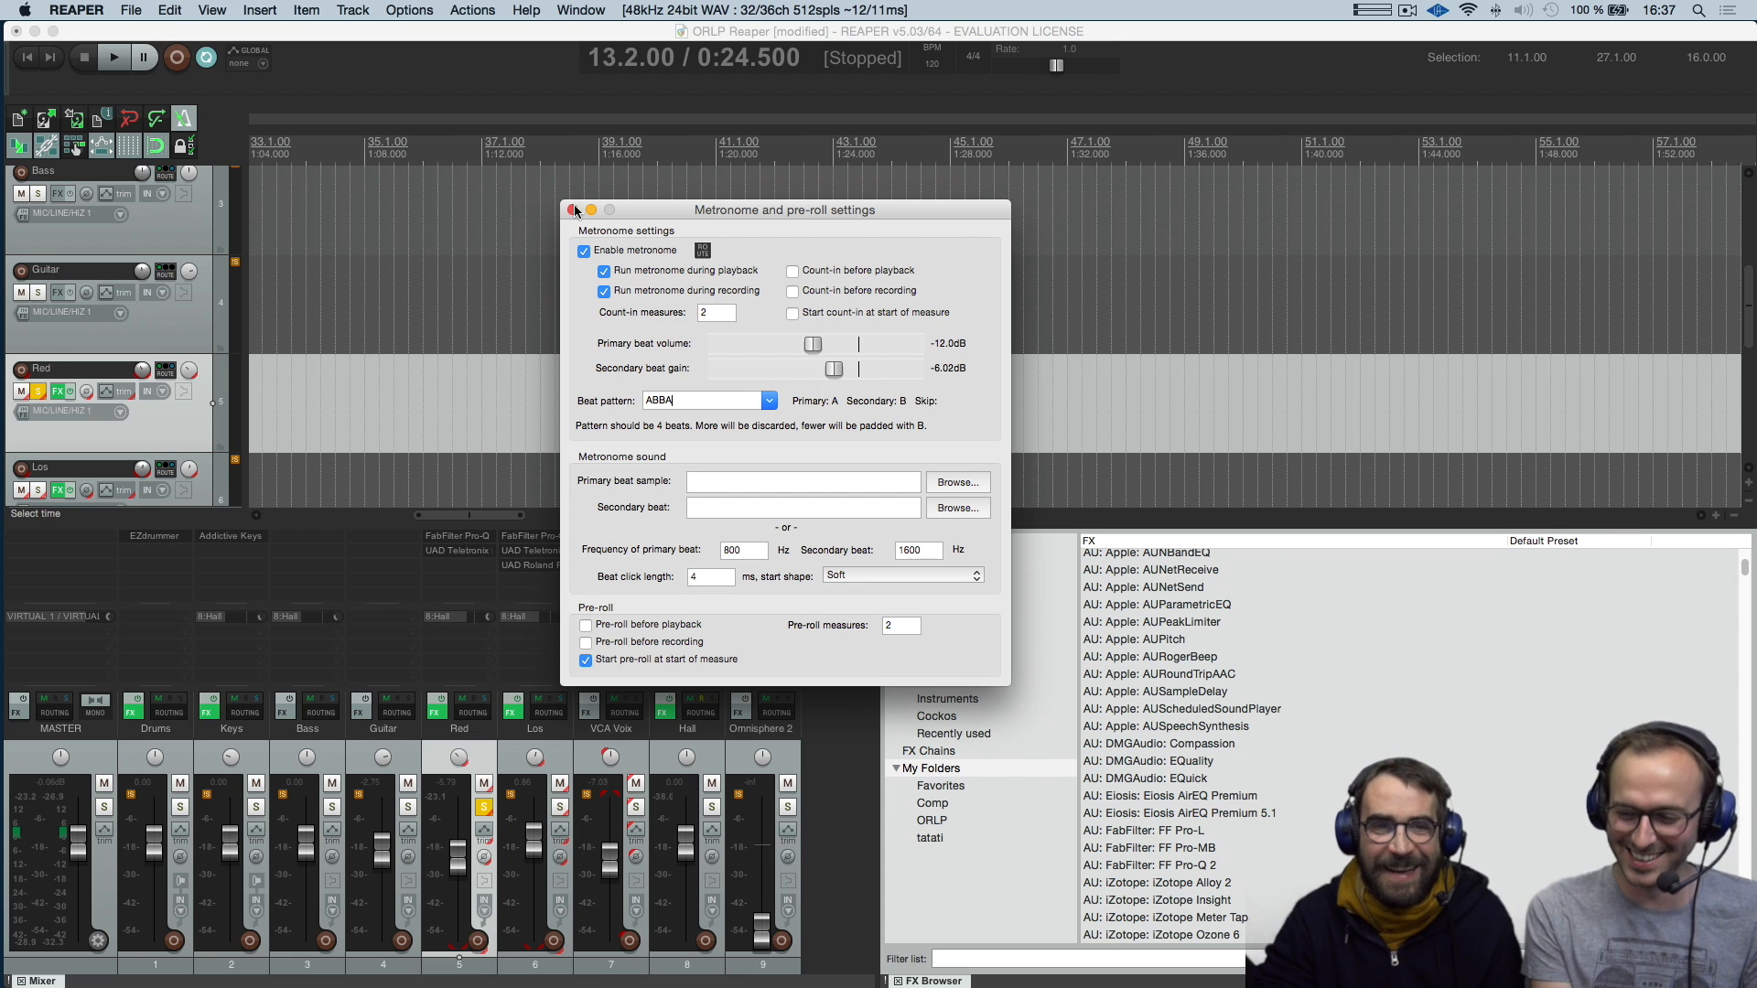
{"action": "left_click", "coordinate": [573, 210]}
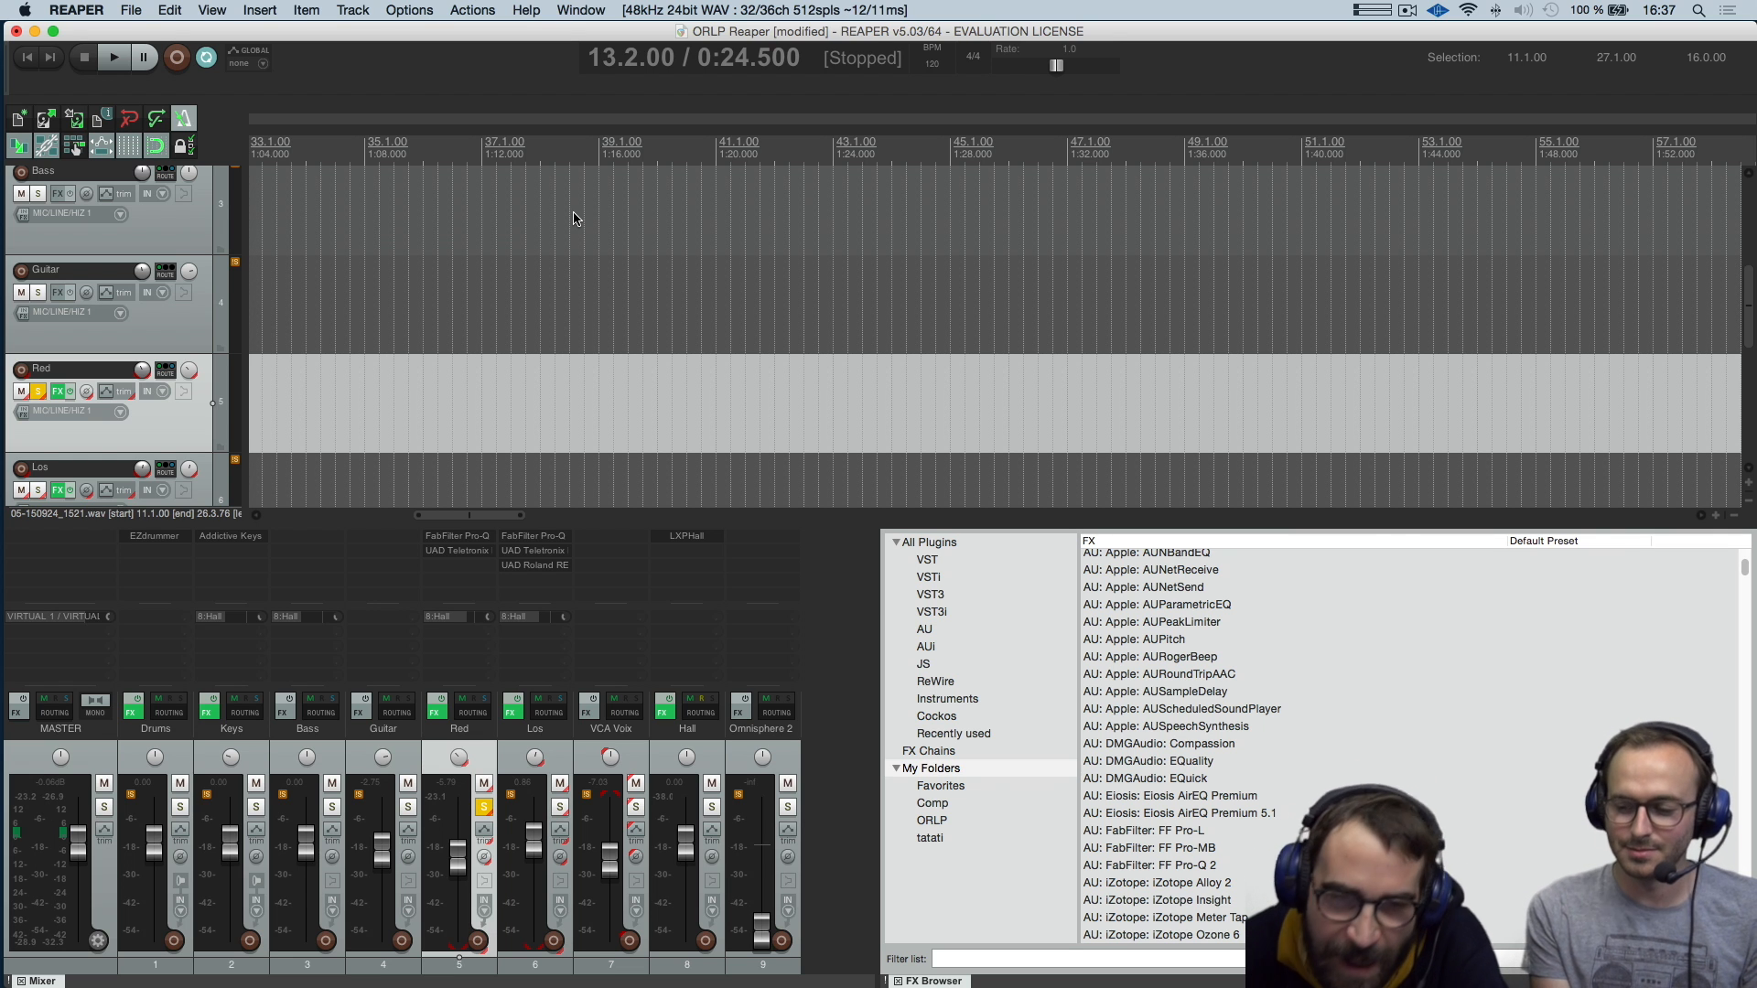
Open the Drums track's EZdrummer MIDI item starting at 11.1.00 in the MIDI editor
{"action": "scroll", "coordinate": [708, 318], "scroll_direction": "down", "scroll_amount": 1}
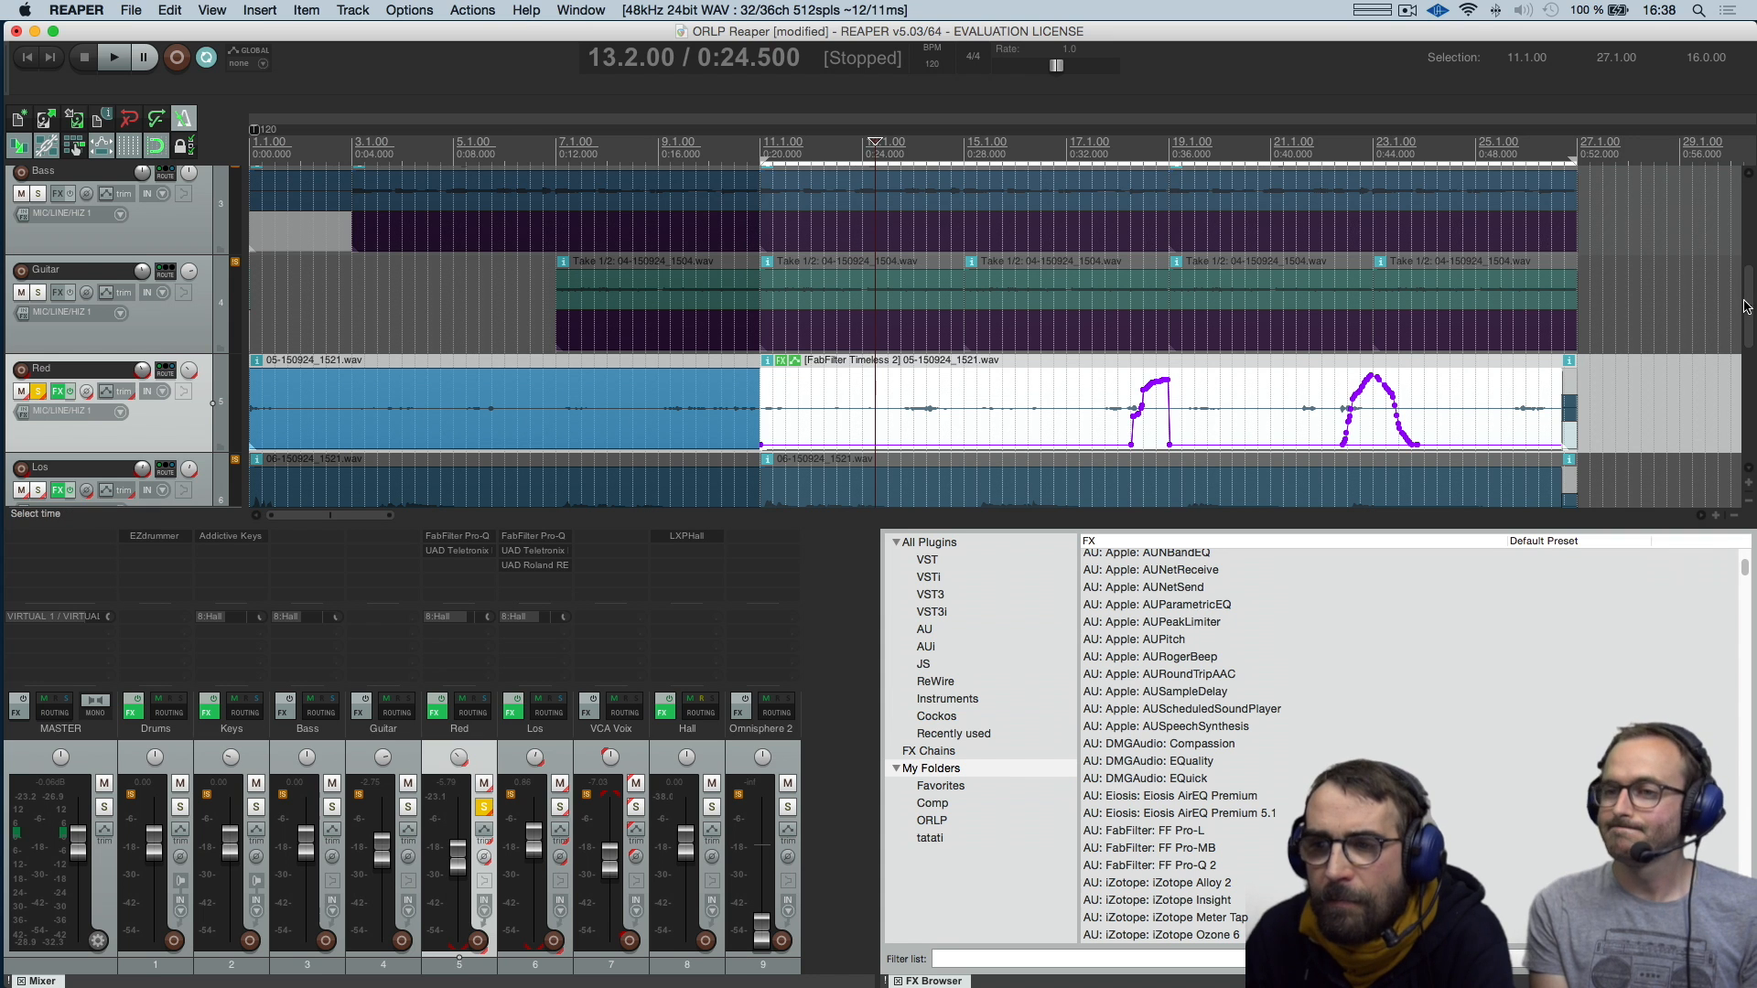
{"action": "left_click_drag", "start_coordinate": [1751, 316], "coordinate": [1751, 211]}
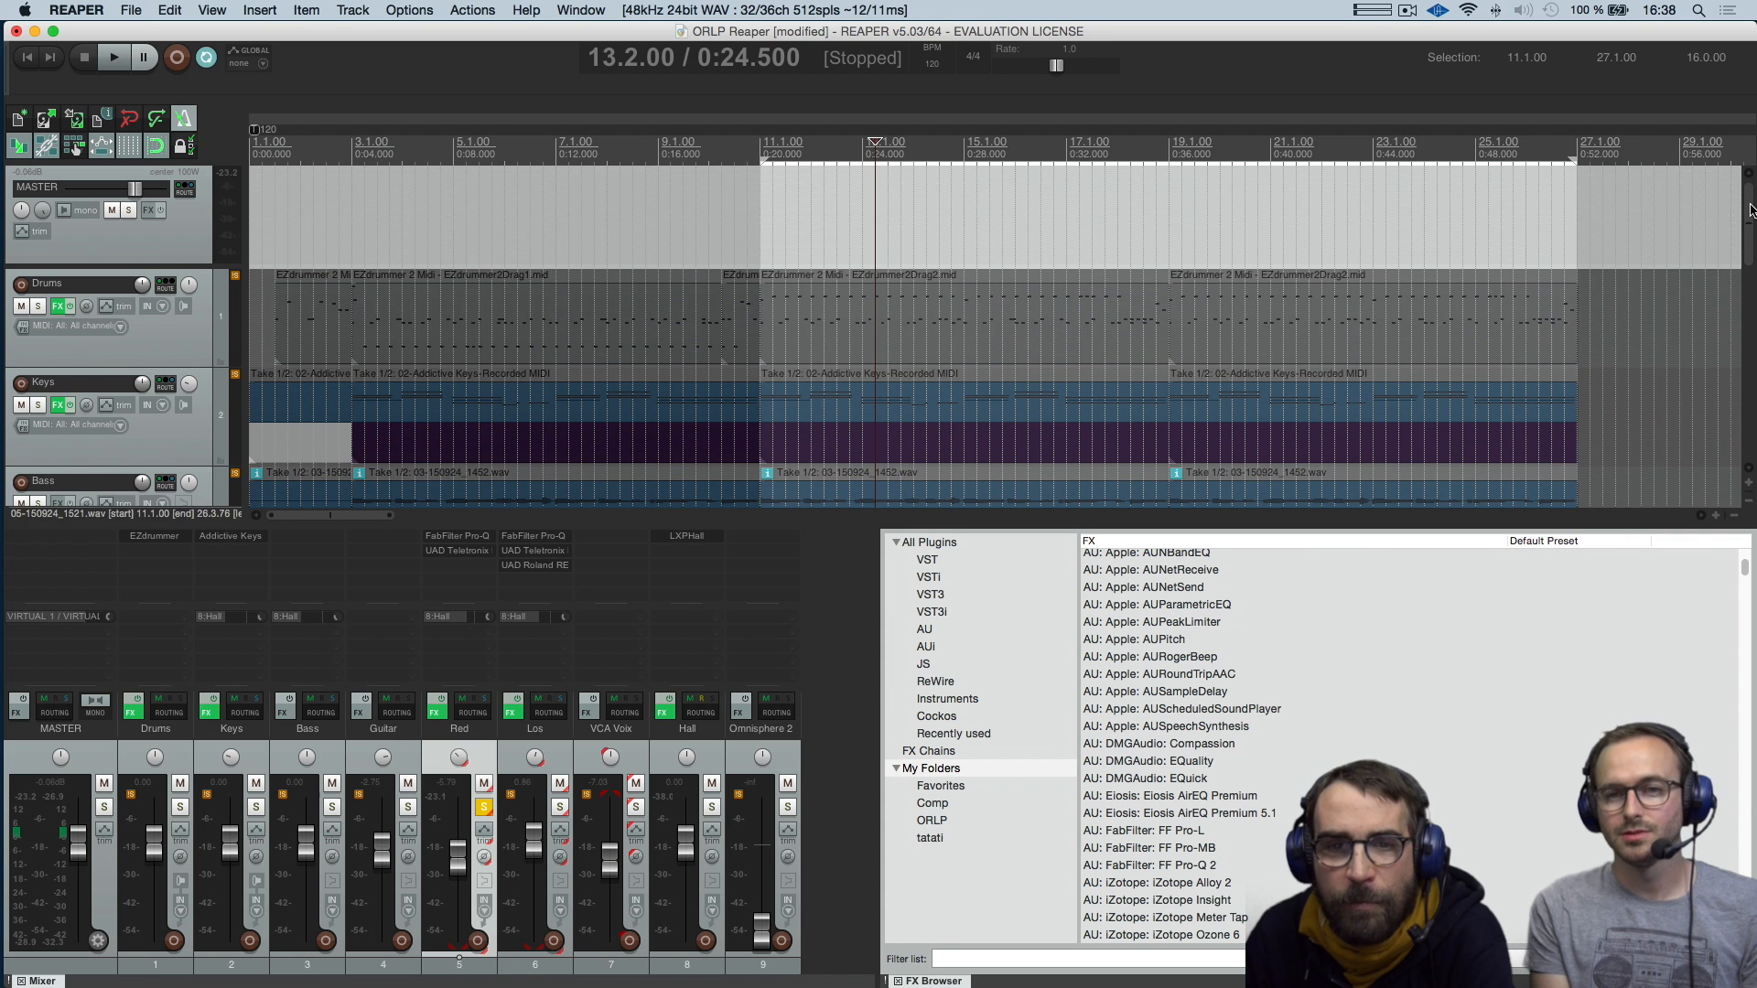
{"action": "double_click", "coordinate": [1127, 302]}
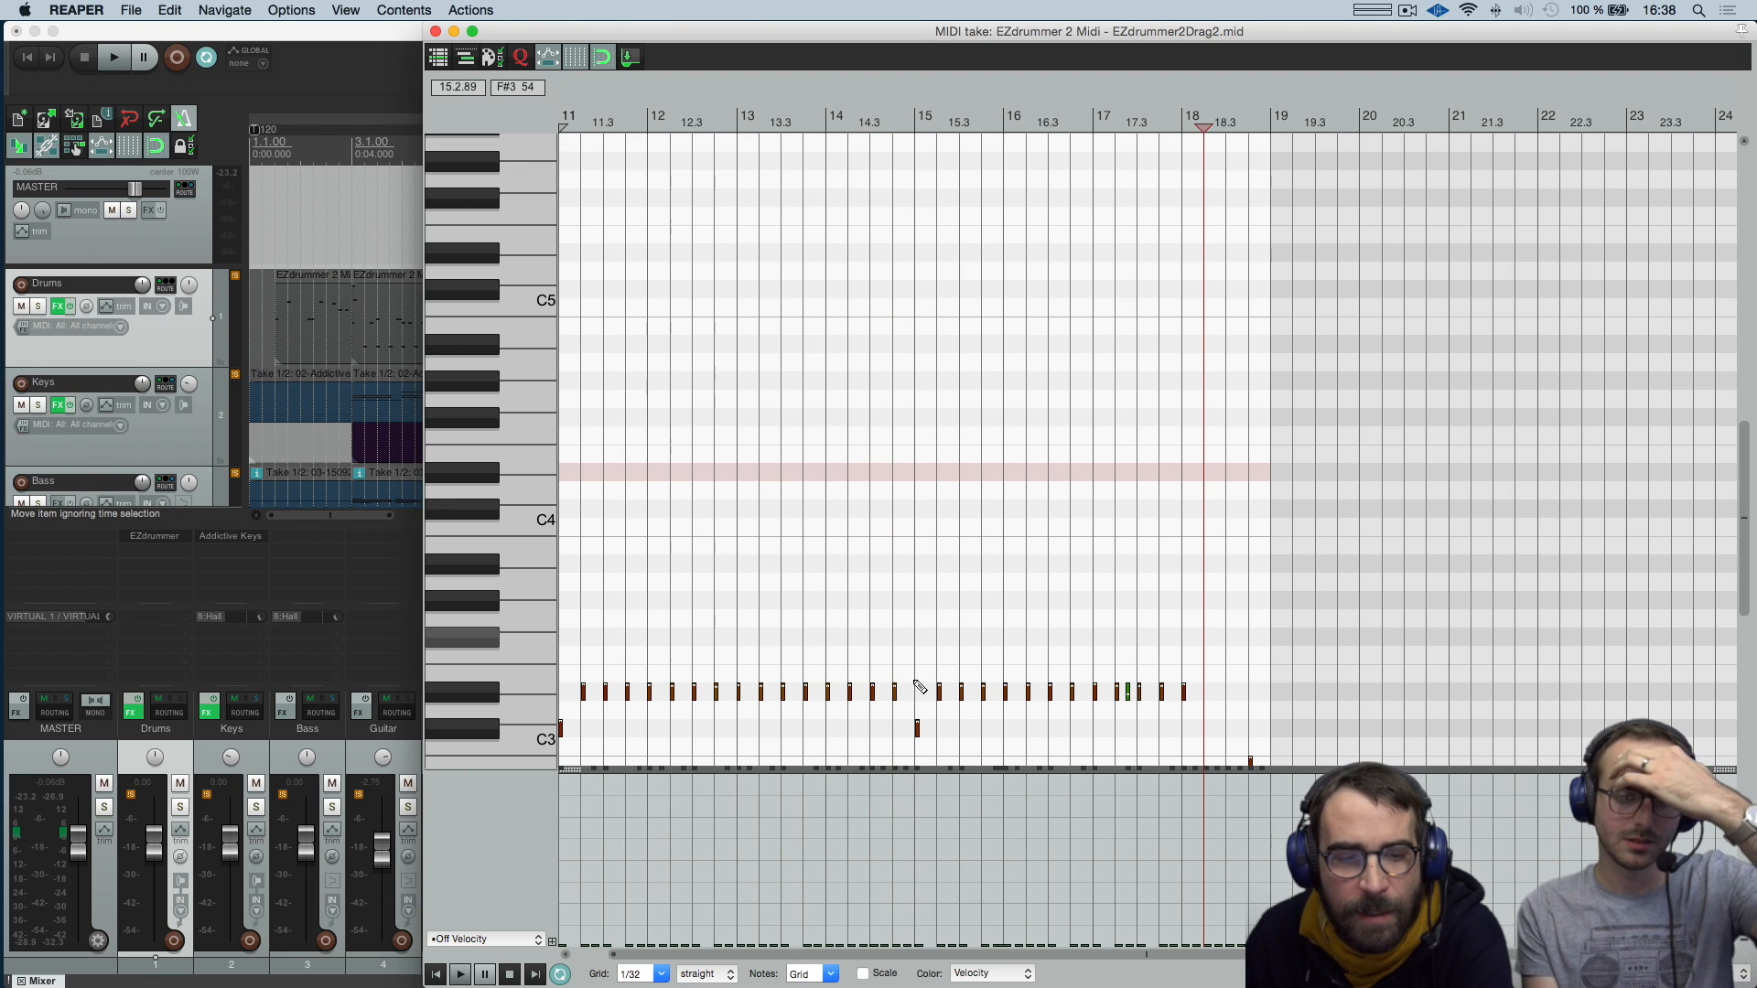
Examine the event types available for the Off Velocity lane, and leave the MIDI editor
{"action": "left_click", "coordinate": [528, 941]}
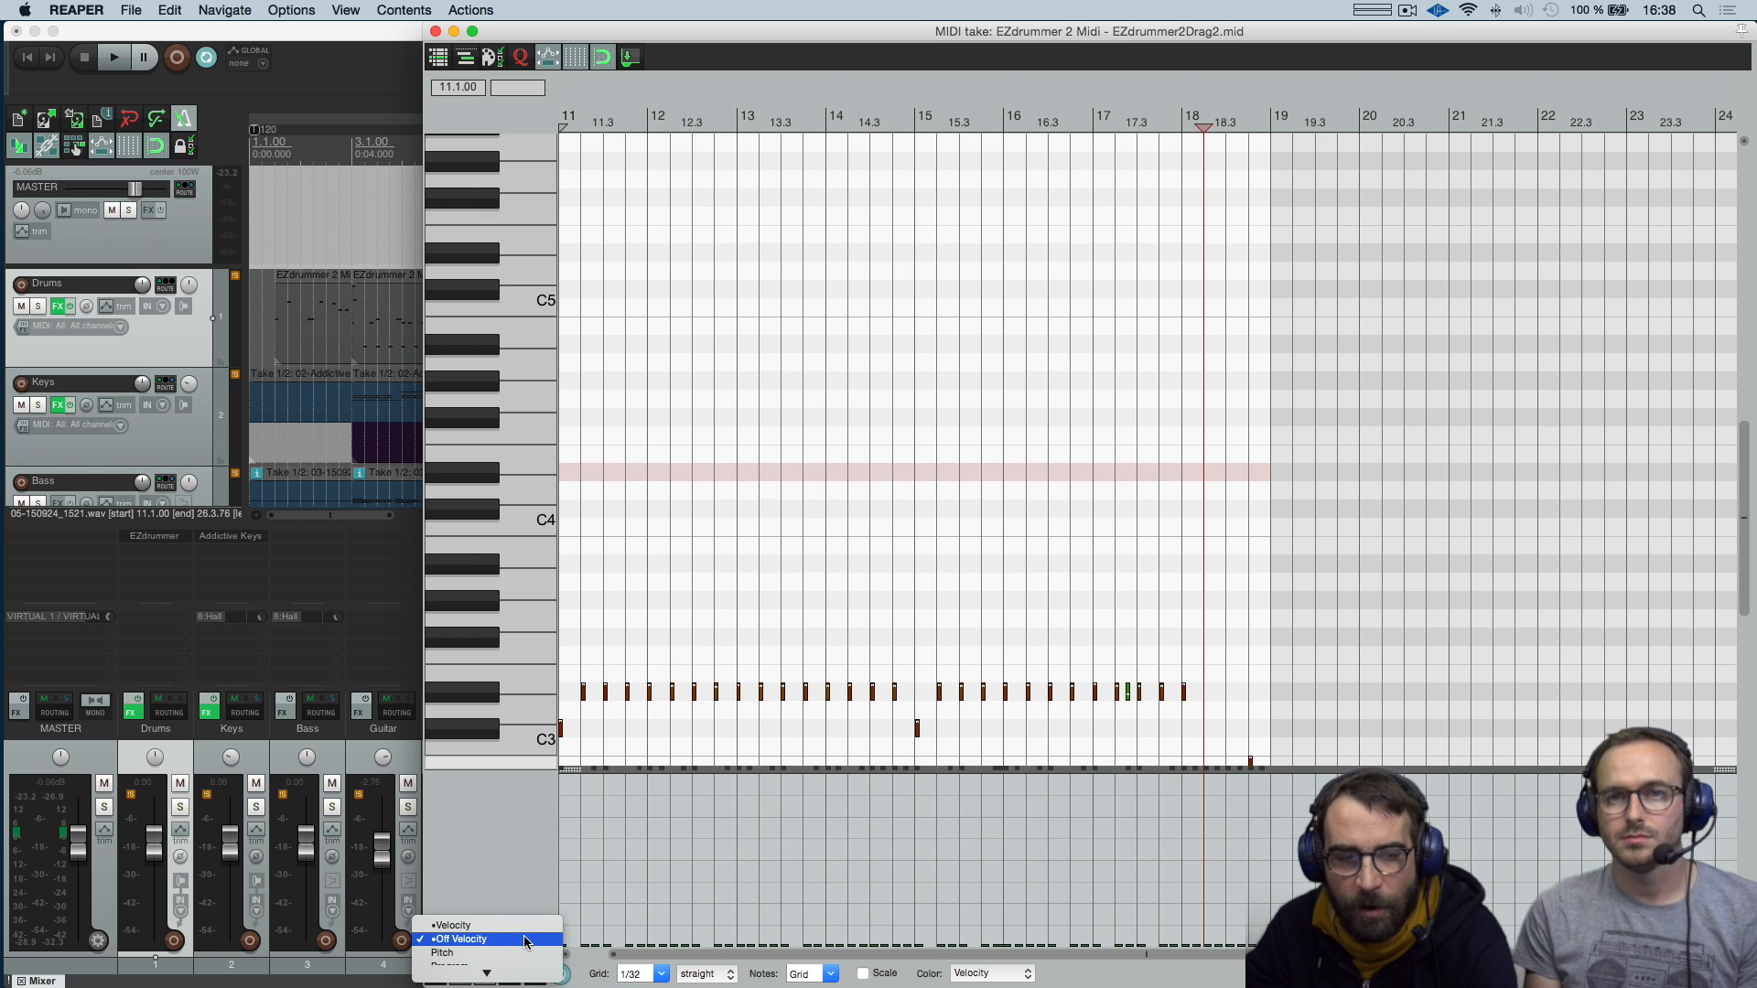
{"action": "scroll", "coordinate": [522, 940], "scroll_direction": "down", "scroll_amount": 5}
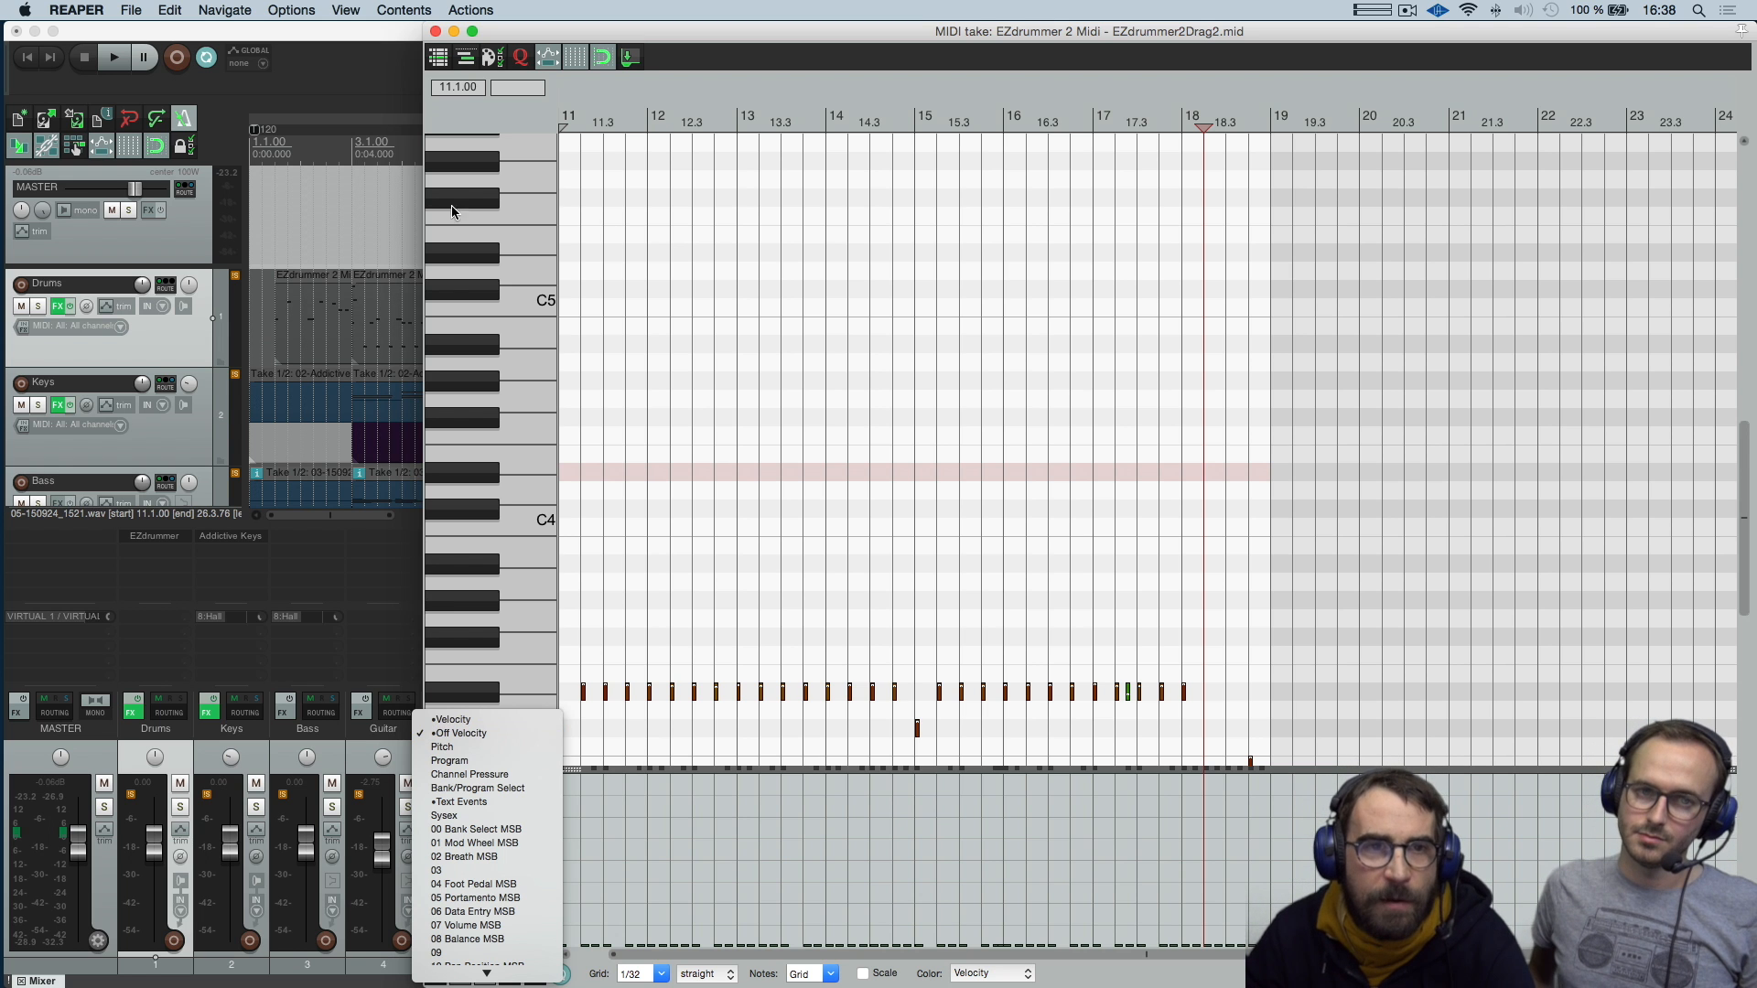
{"action": "left_click", "coordinate": [455, 34]}
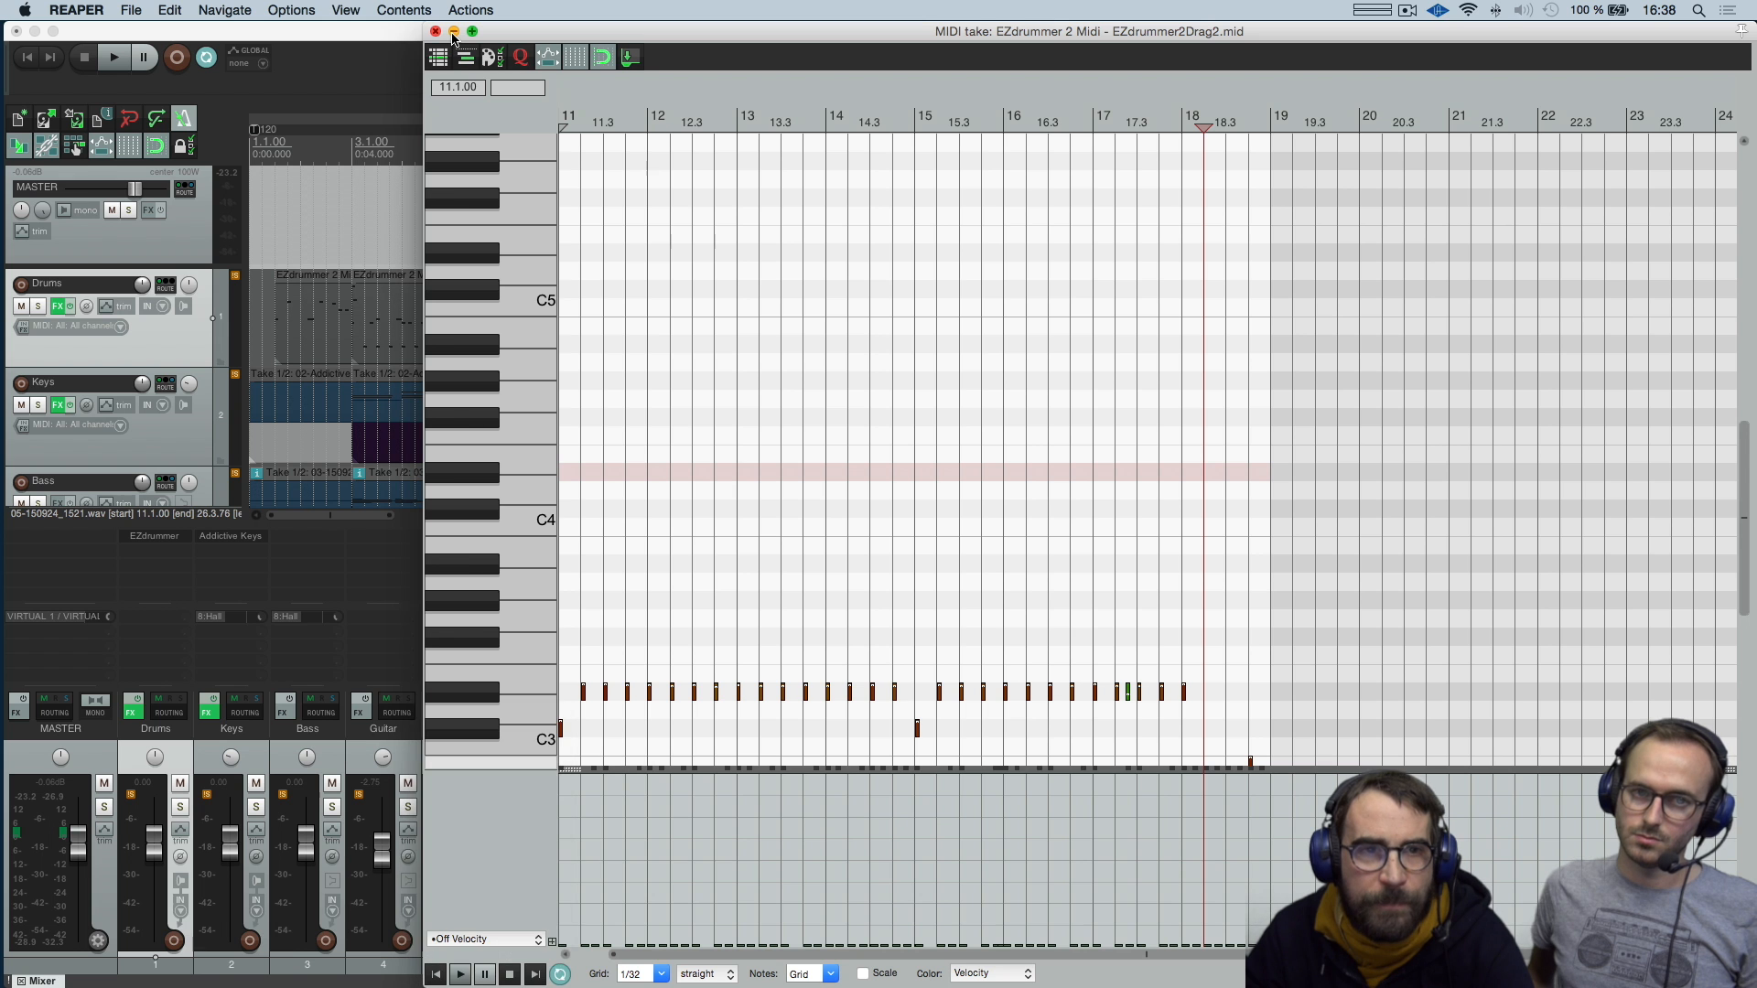
{"action": "left_click", "coordinate": [455, 34]}
Lower and raise the VCA Voix fader to control the Red and Los levels, leaving it at about -2.27 dB
{"action": "scroll", "coordinate": [1376, 364], "scroll_direction": "right", "scroll_amount": 3}
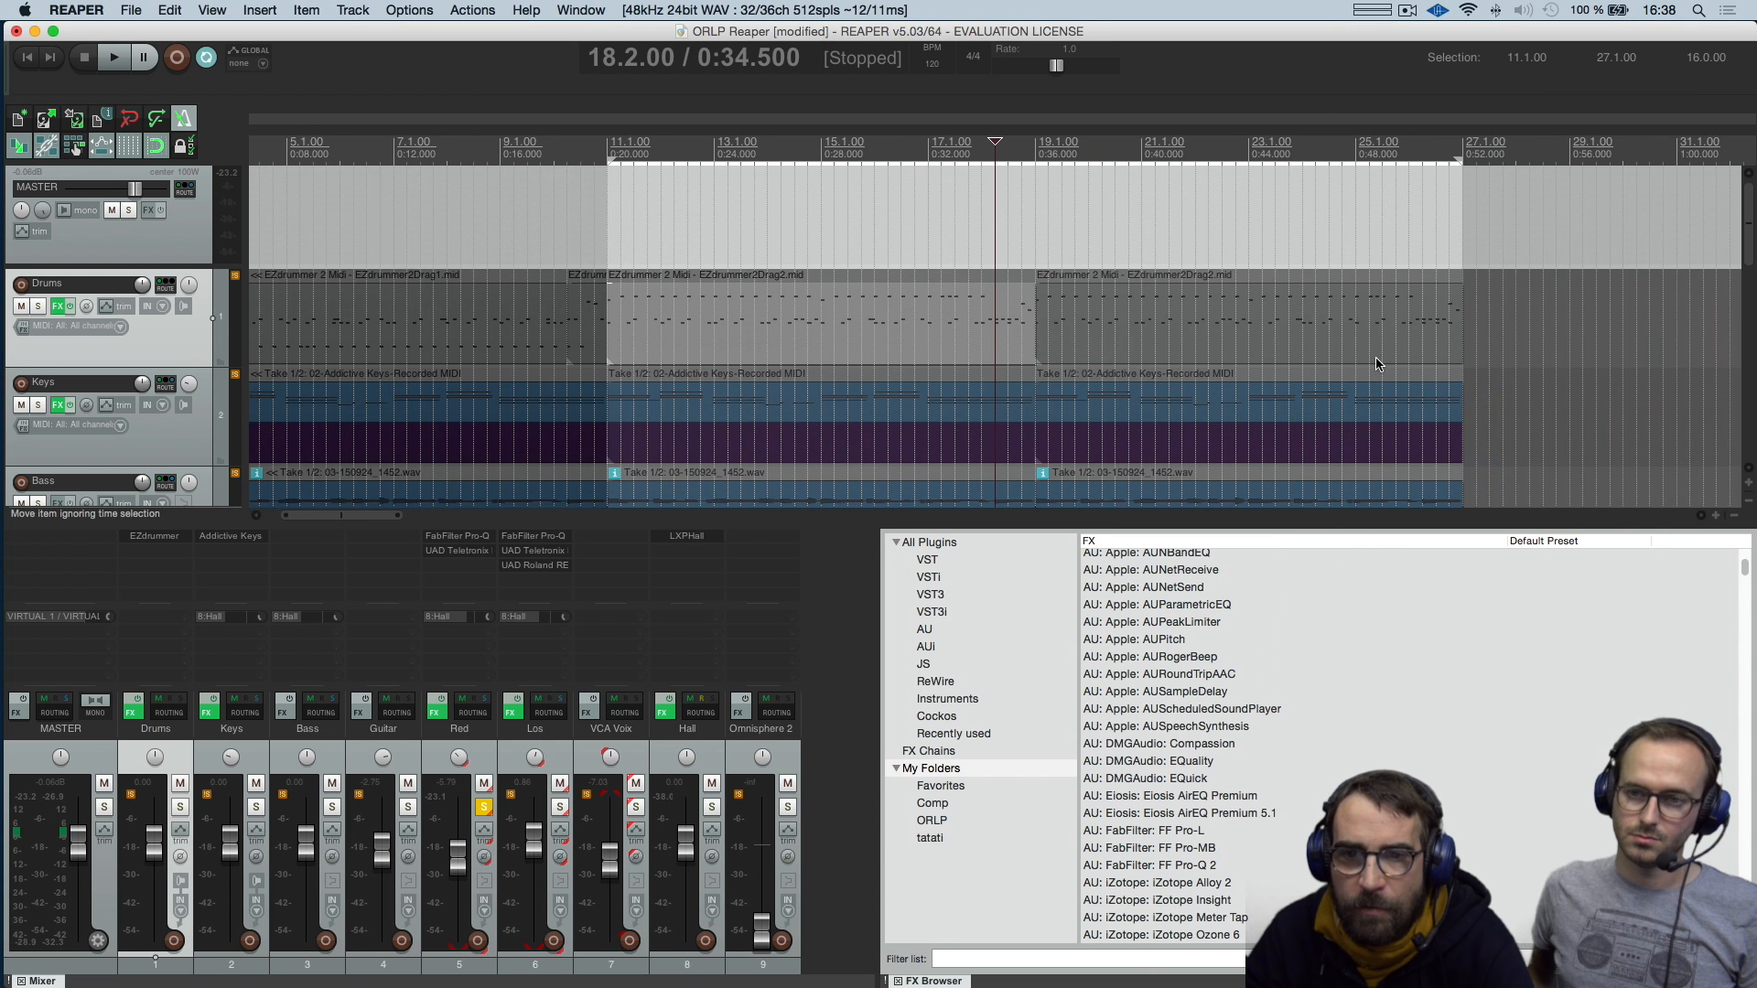
{"action": "left_click_drag", "start_coordinate": [1749, 219], "coordinate": [1741, 342]}
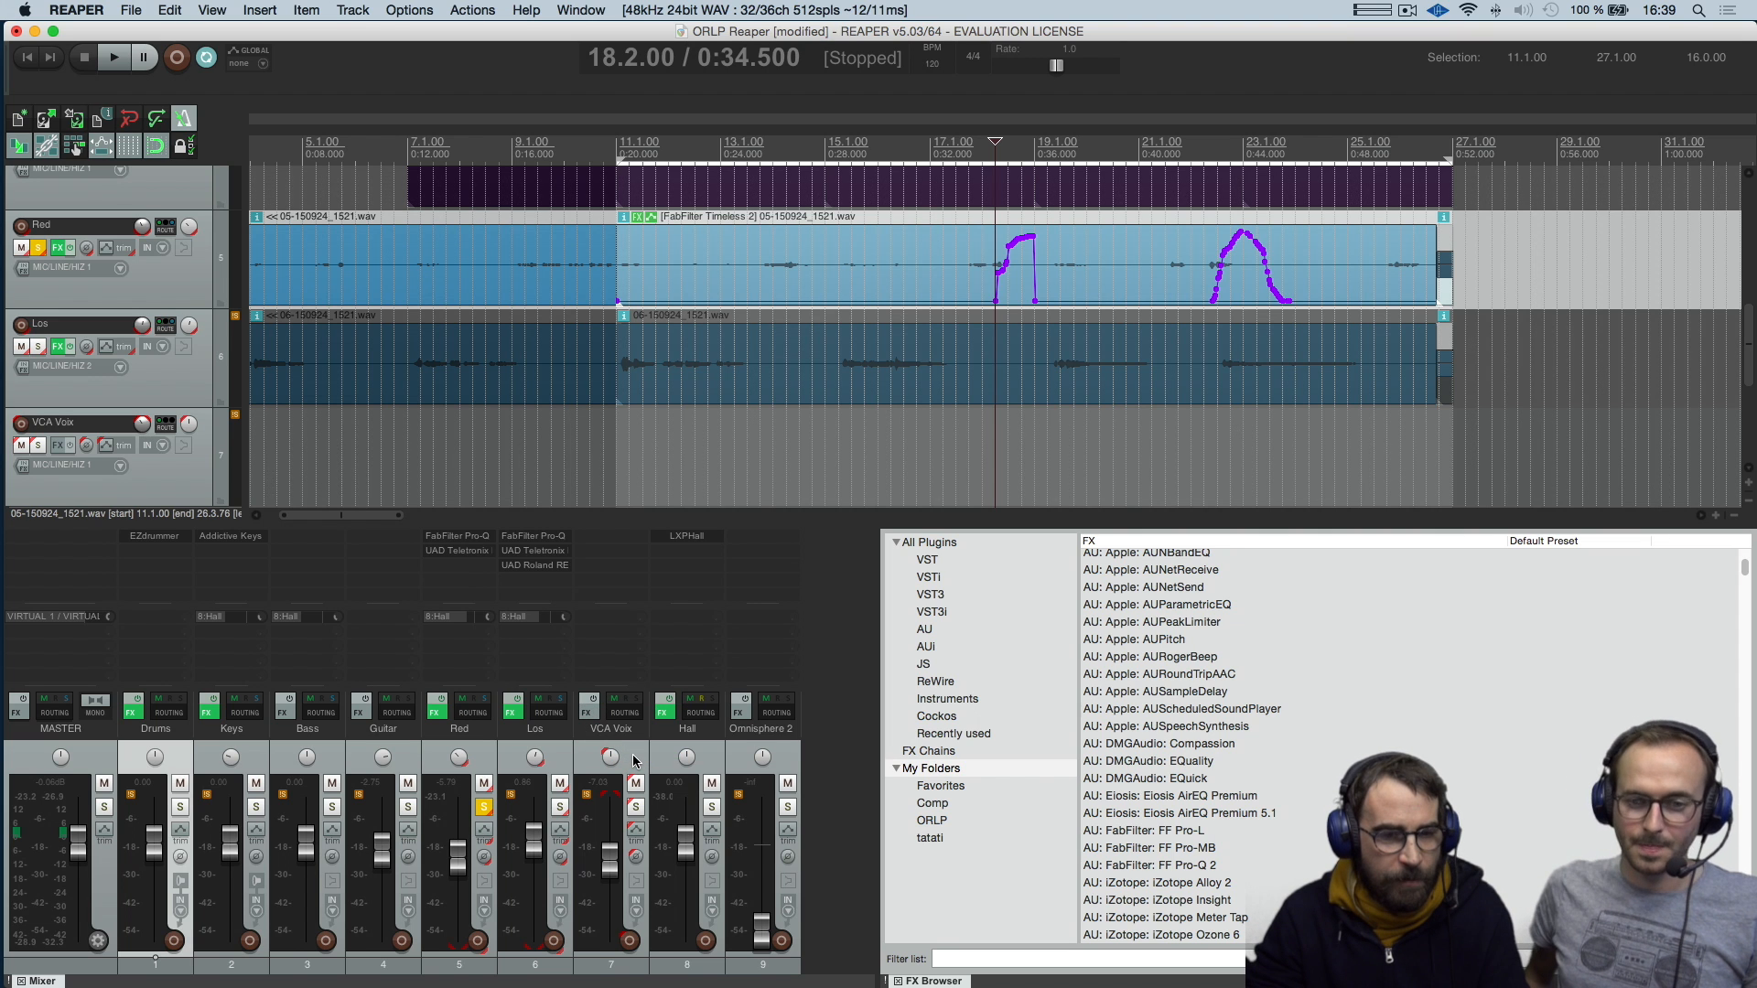
{"action": "left_click_drag", "start_coordinate": [614, 862], "coordinate": [611, 871]}
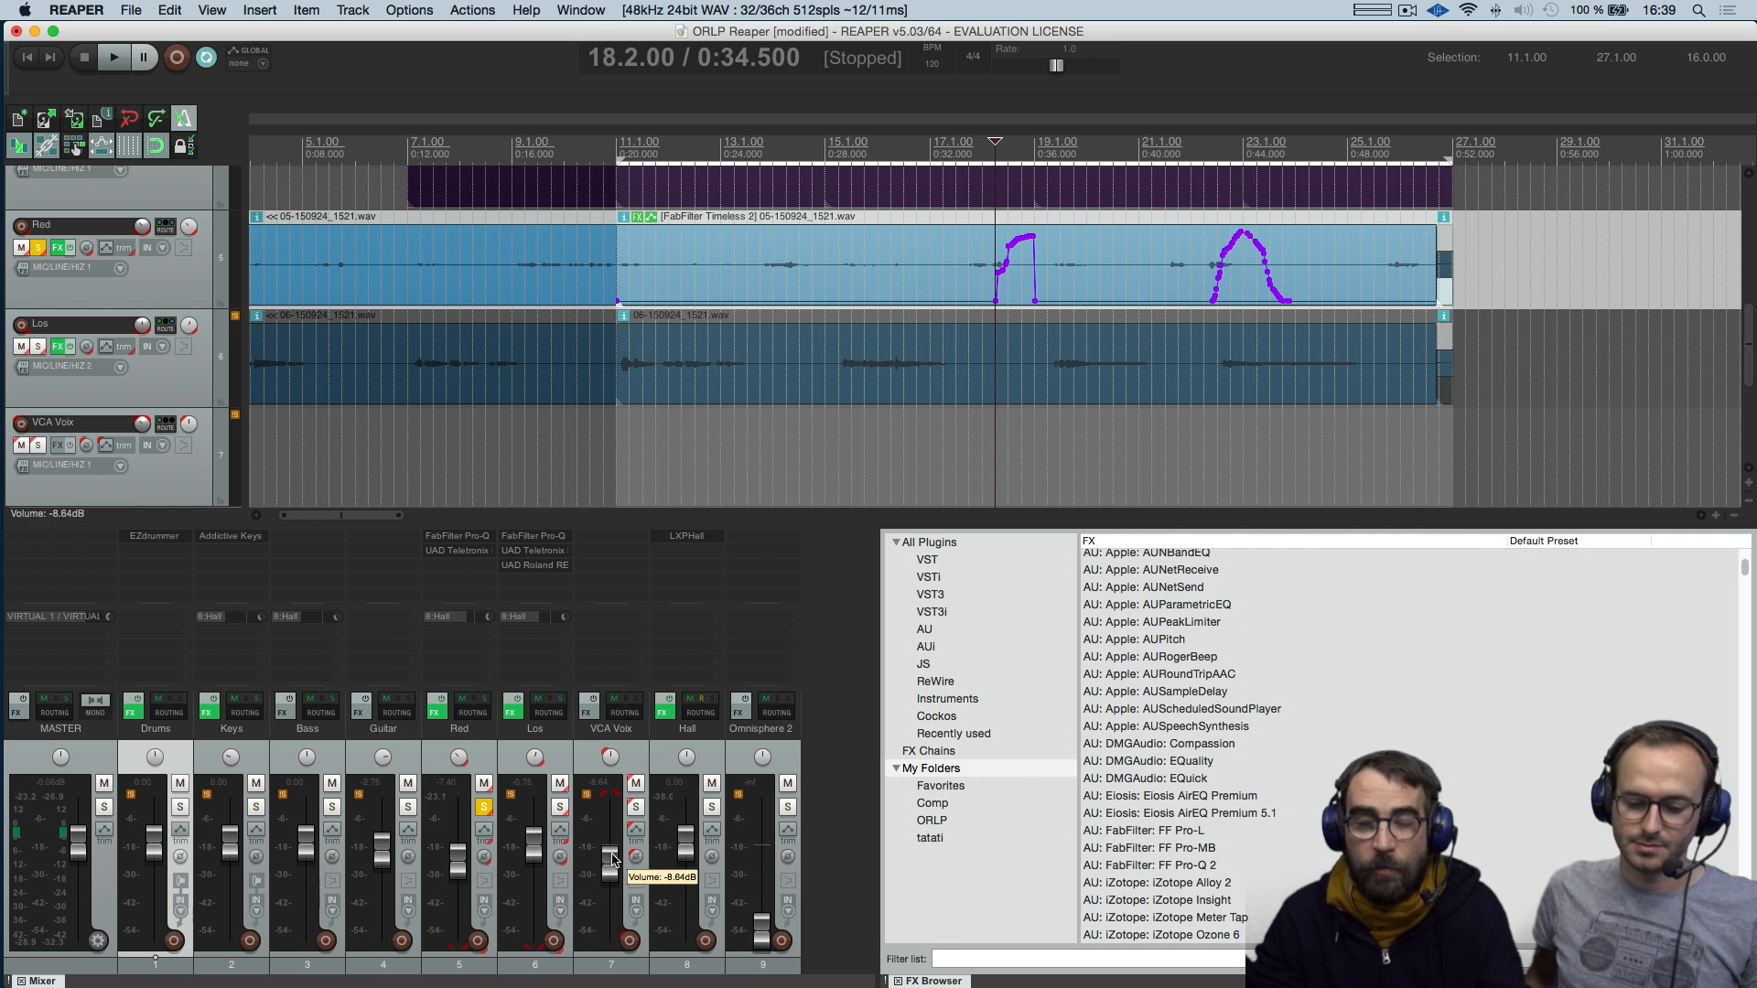
{"action": "left_click_drag", "start_coordinate": [611, 861], "coordinate": [611, 846]}
{"action": "left_click_drag", "start_coordinate": [605, 833], "coordinate": [604, 856]}
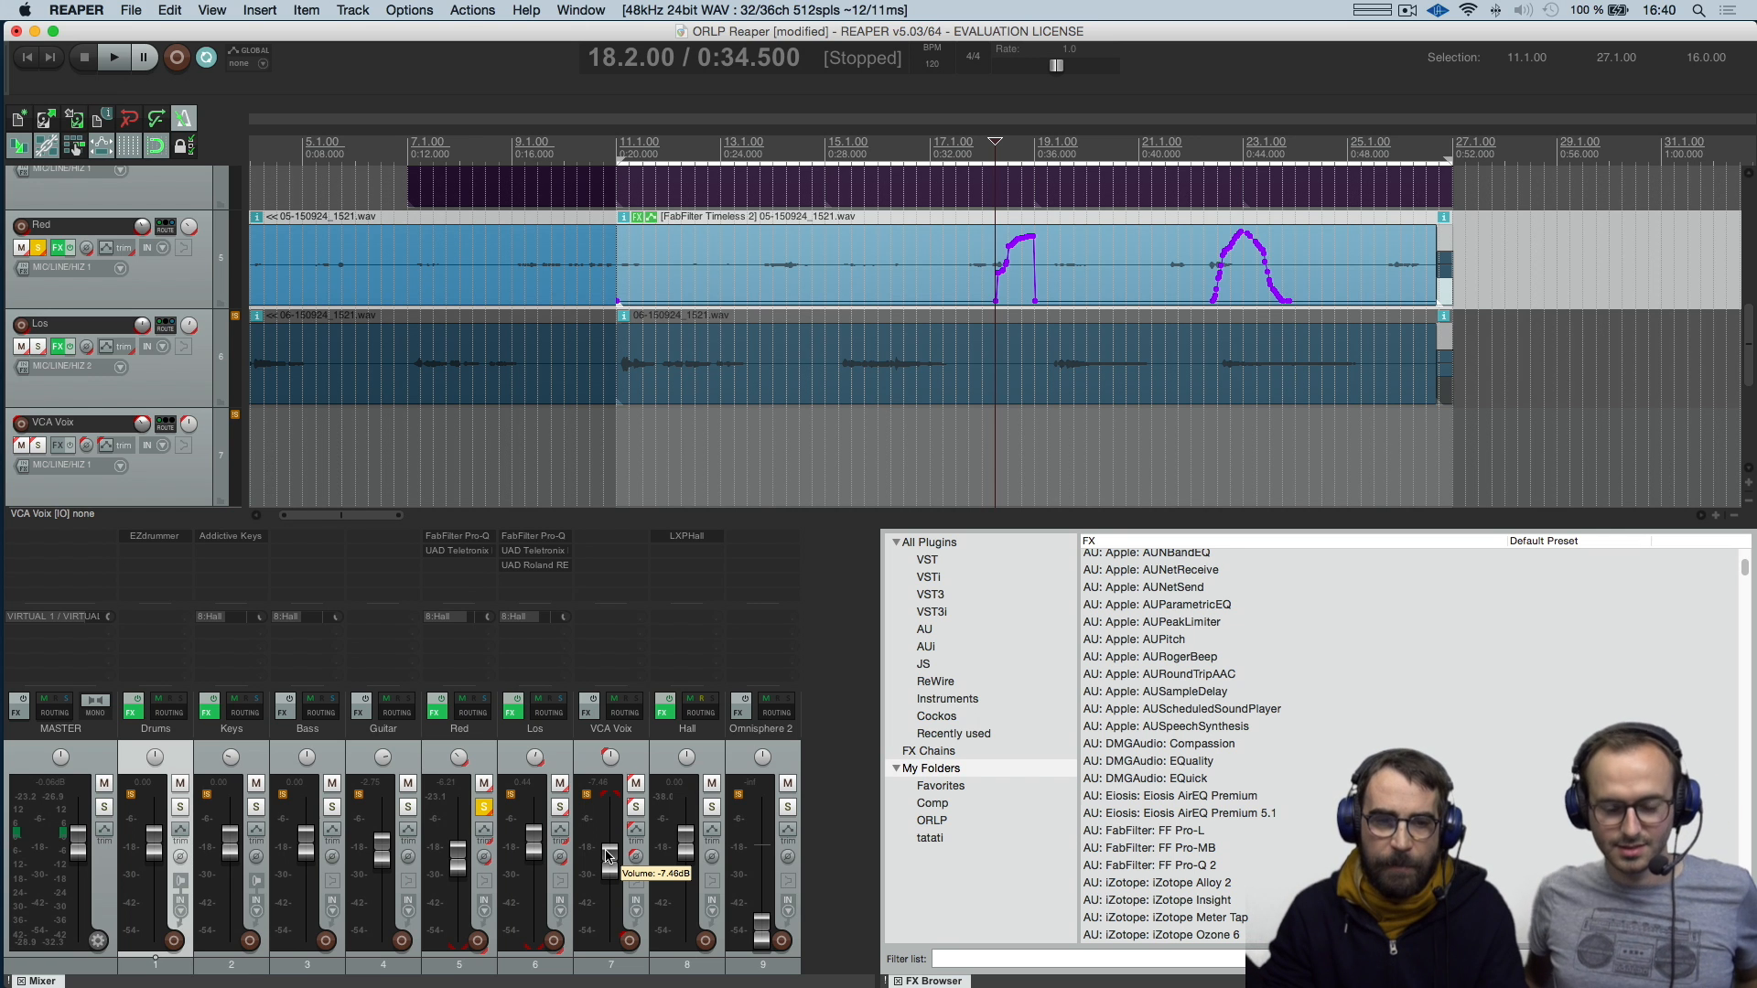
{"action": "left_click_drag", "start_coordinate": [609, 856], "coordinate": [608, 843]}
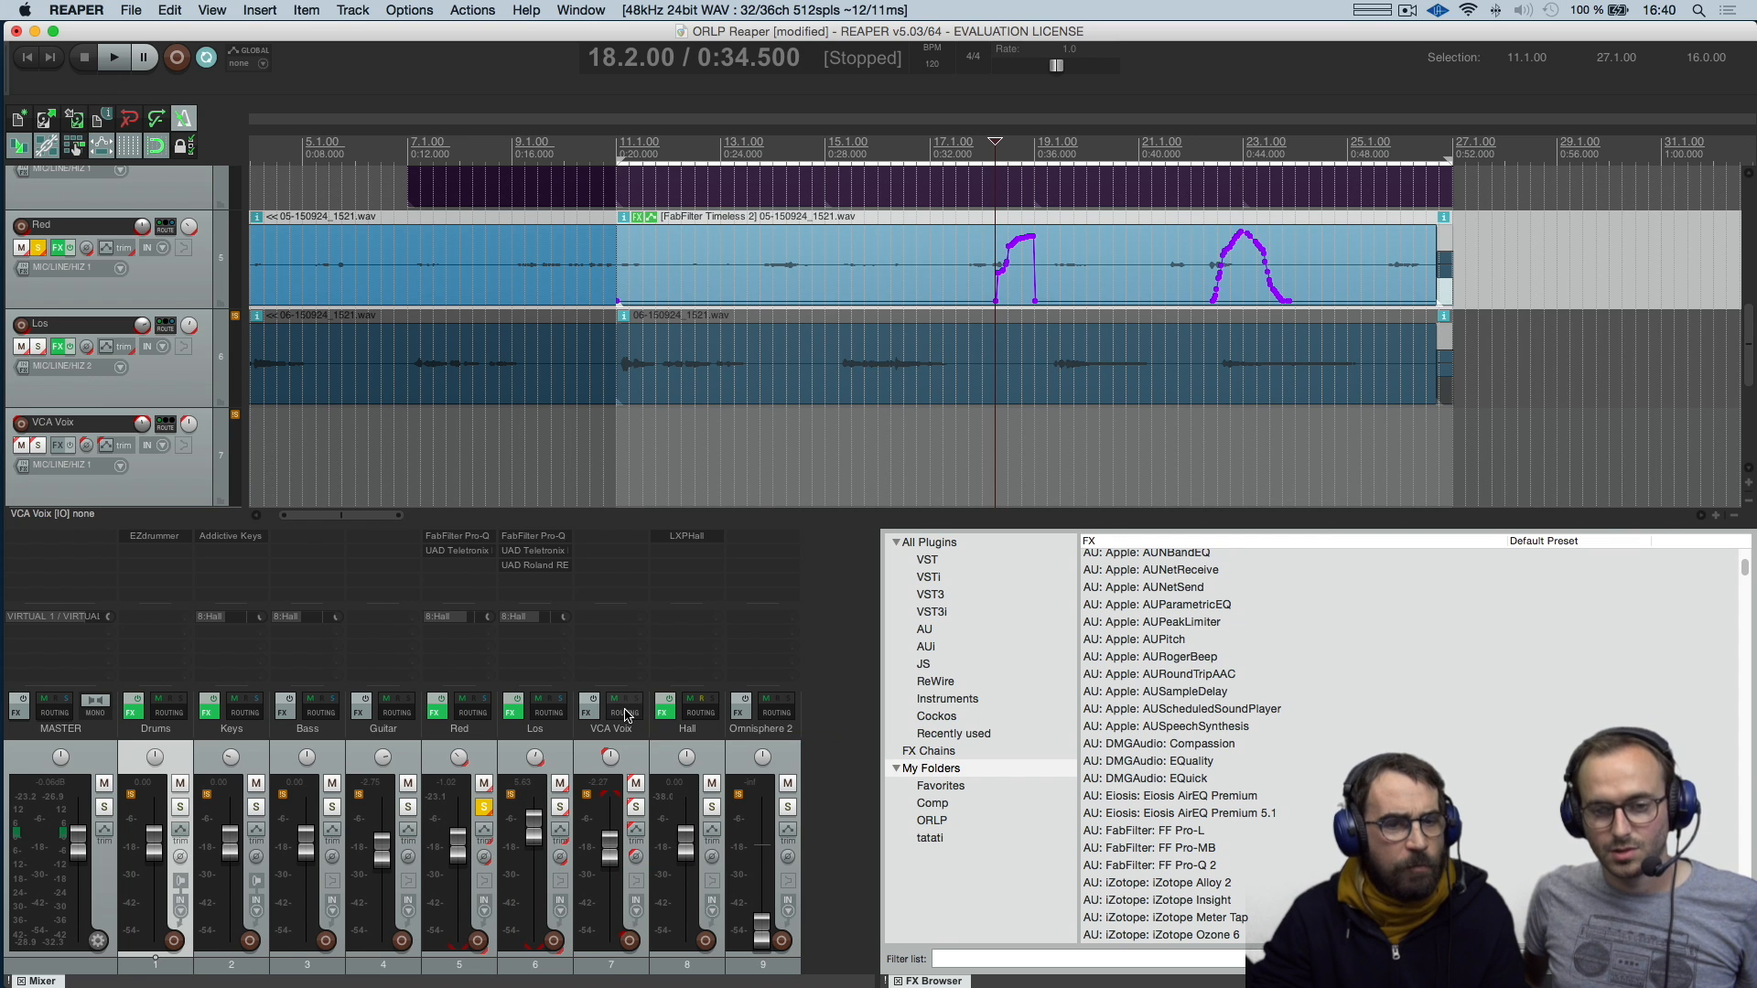
Review the VCA Voix track's grouping parameters for Group 1, and close the grouping window
{"action": "right_click", "coordinate": [633, 756]}
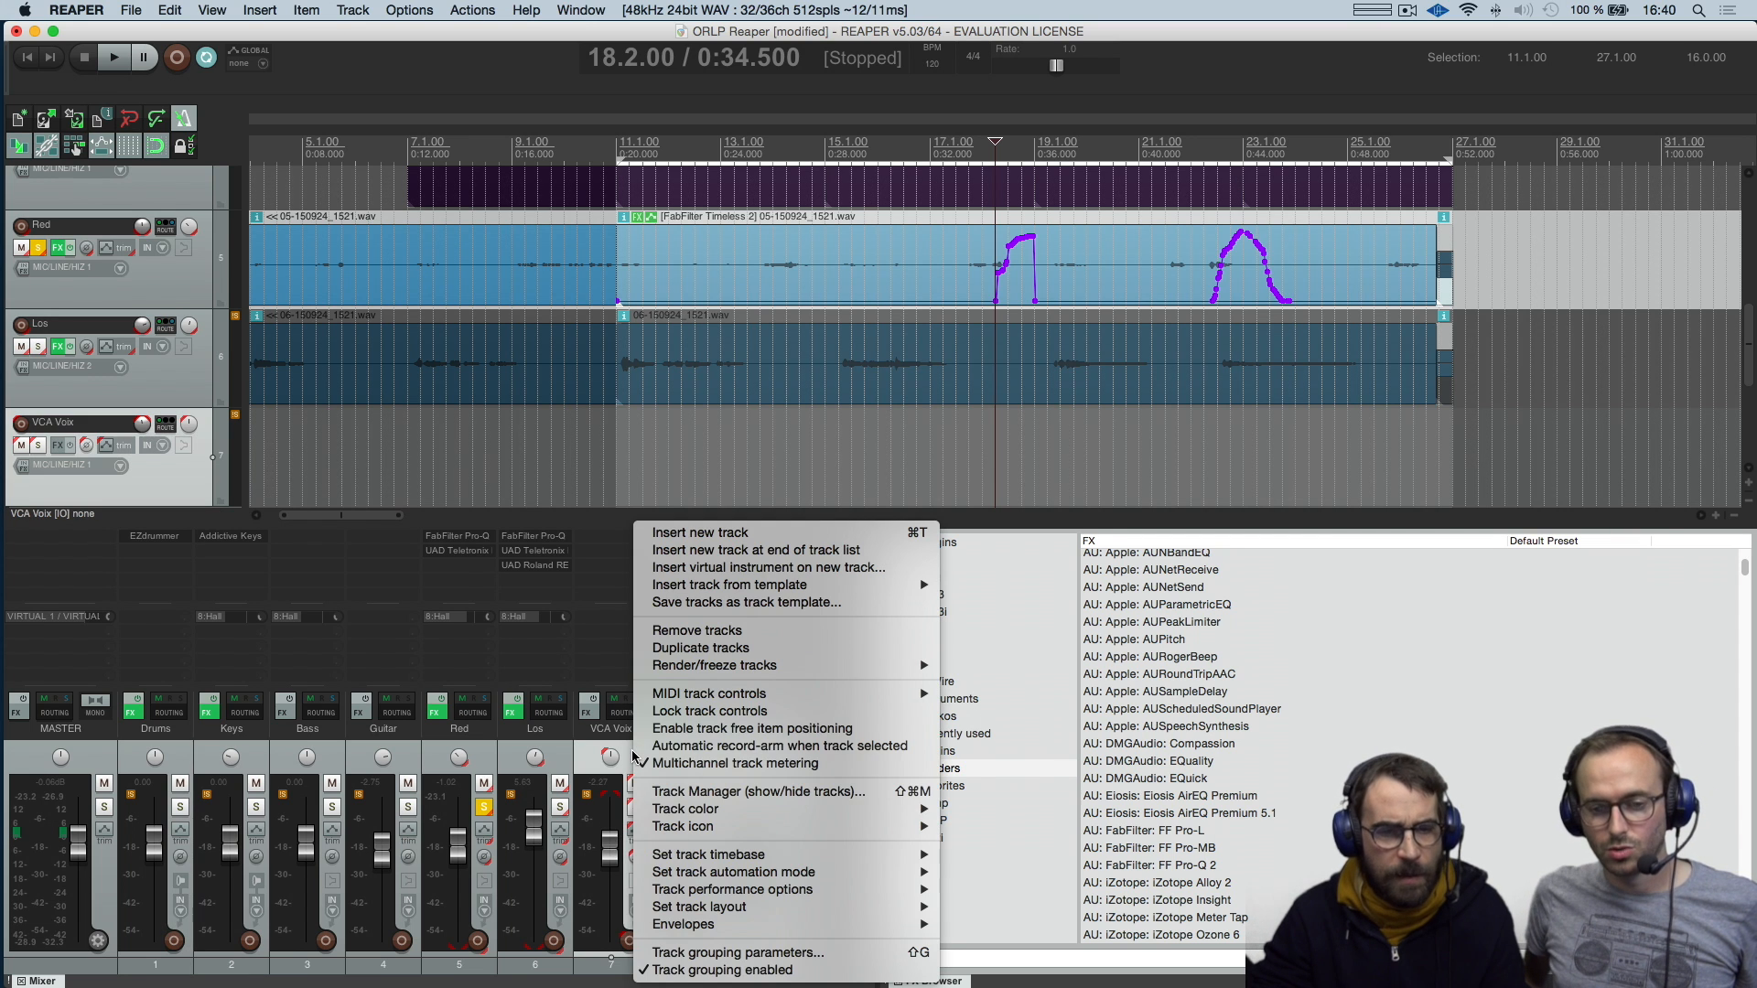
{"action": "left_click", "coordinate": [704, 952]}
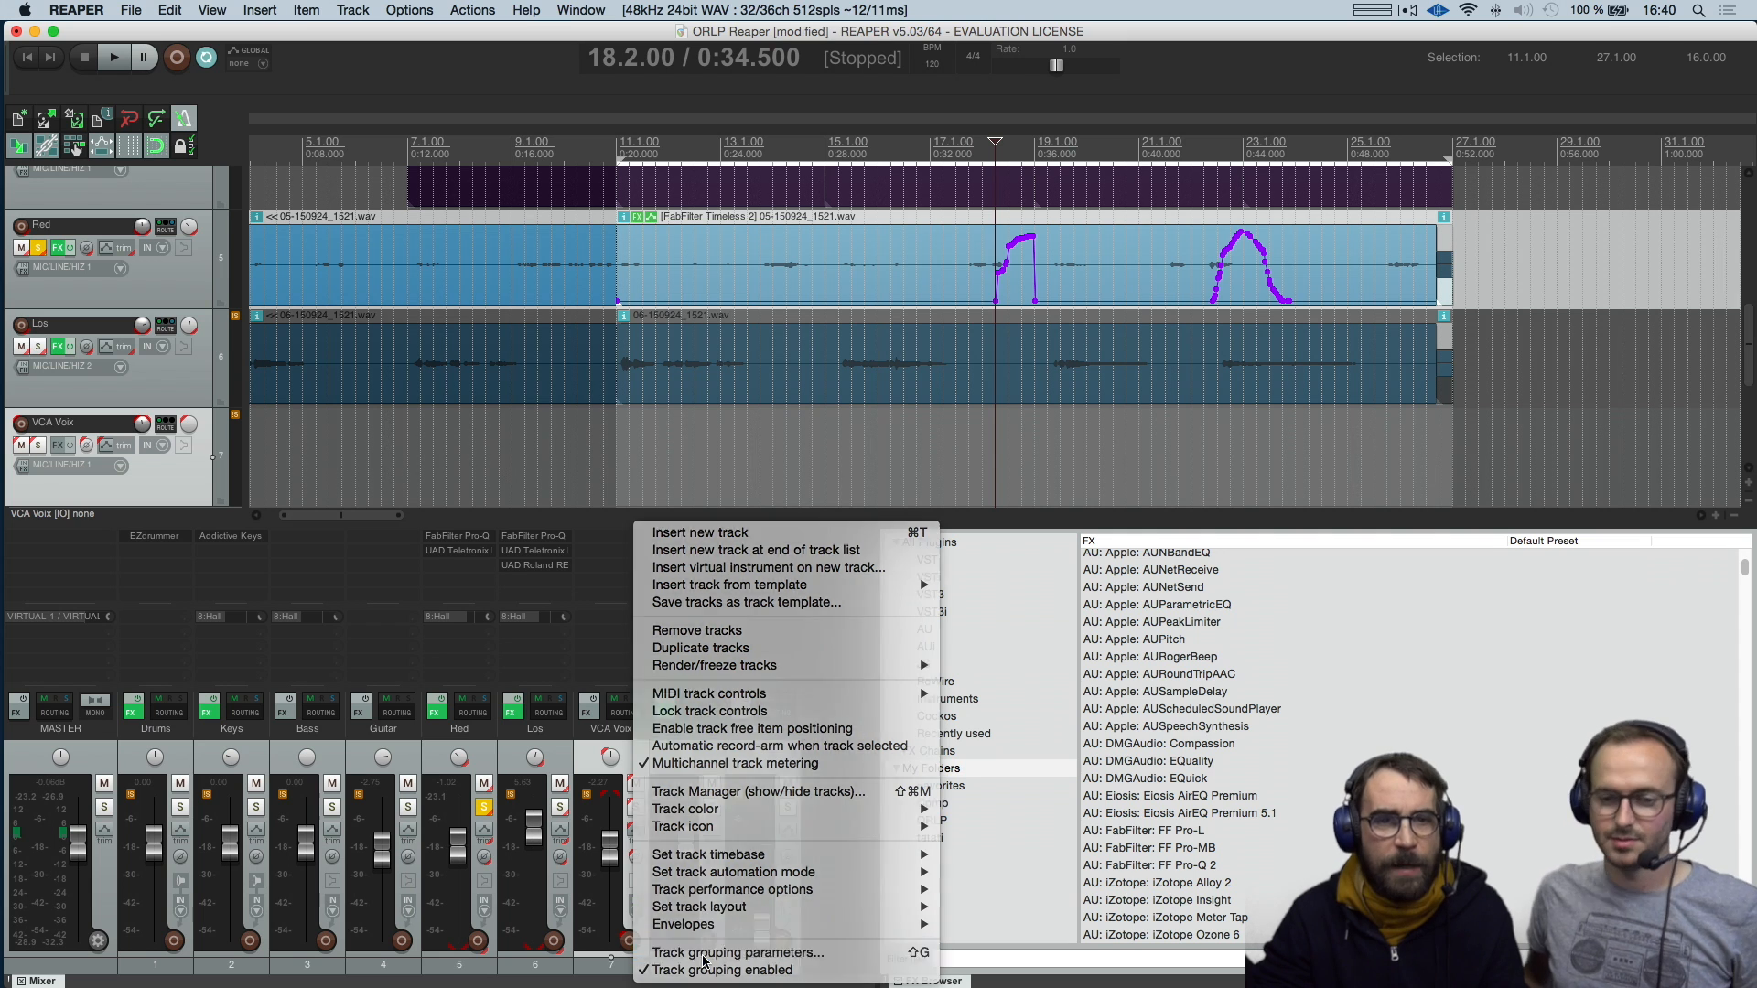
{"action": "left_click_drag", "start_coordinate": [544, 33], "coordinate": [710, 168]}
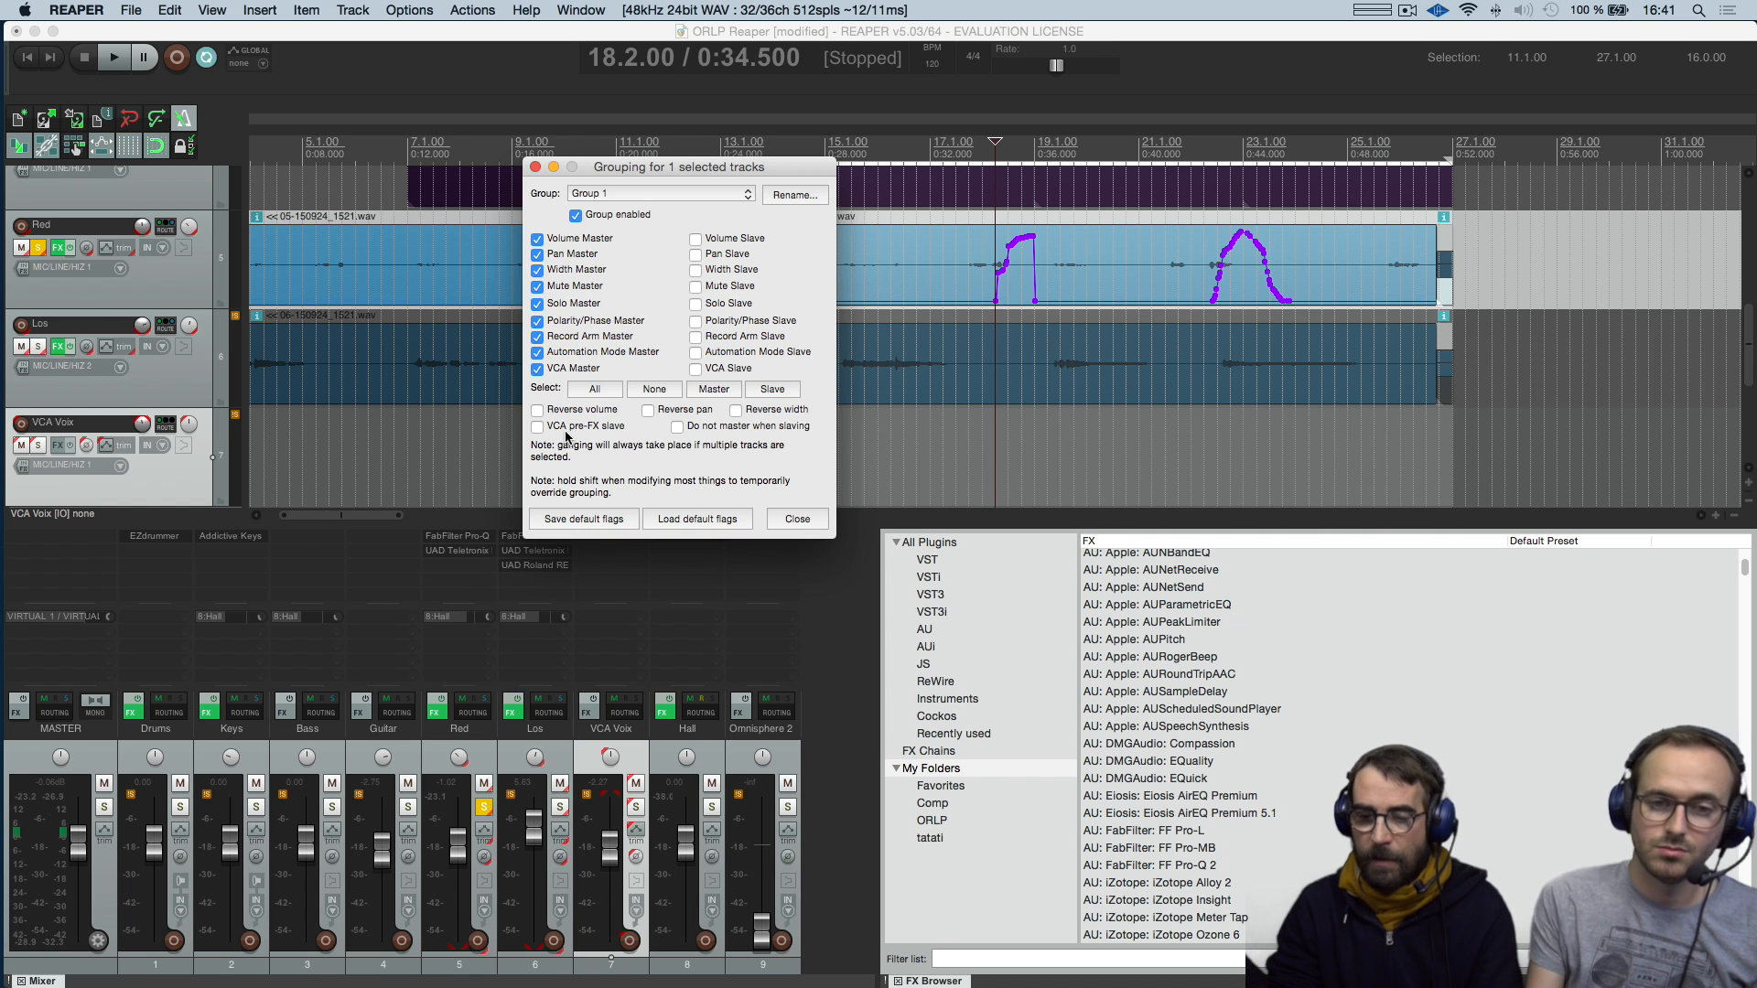
{"action": "left_click", "coordinate": [803, 520]}
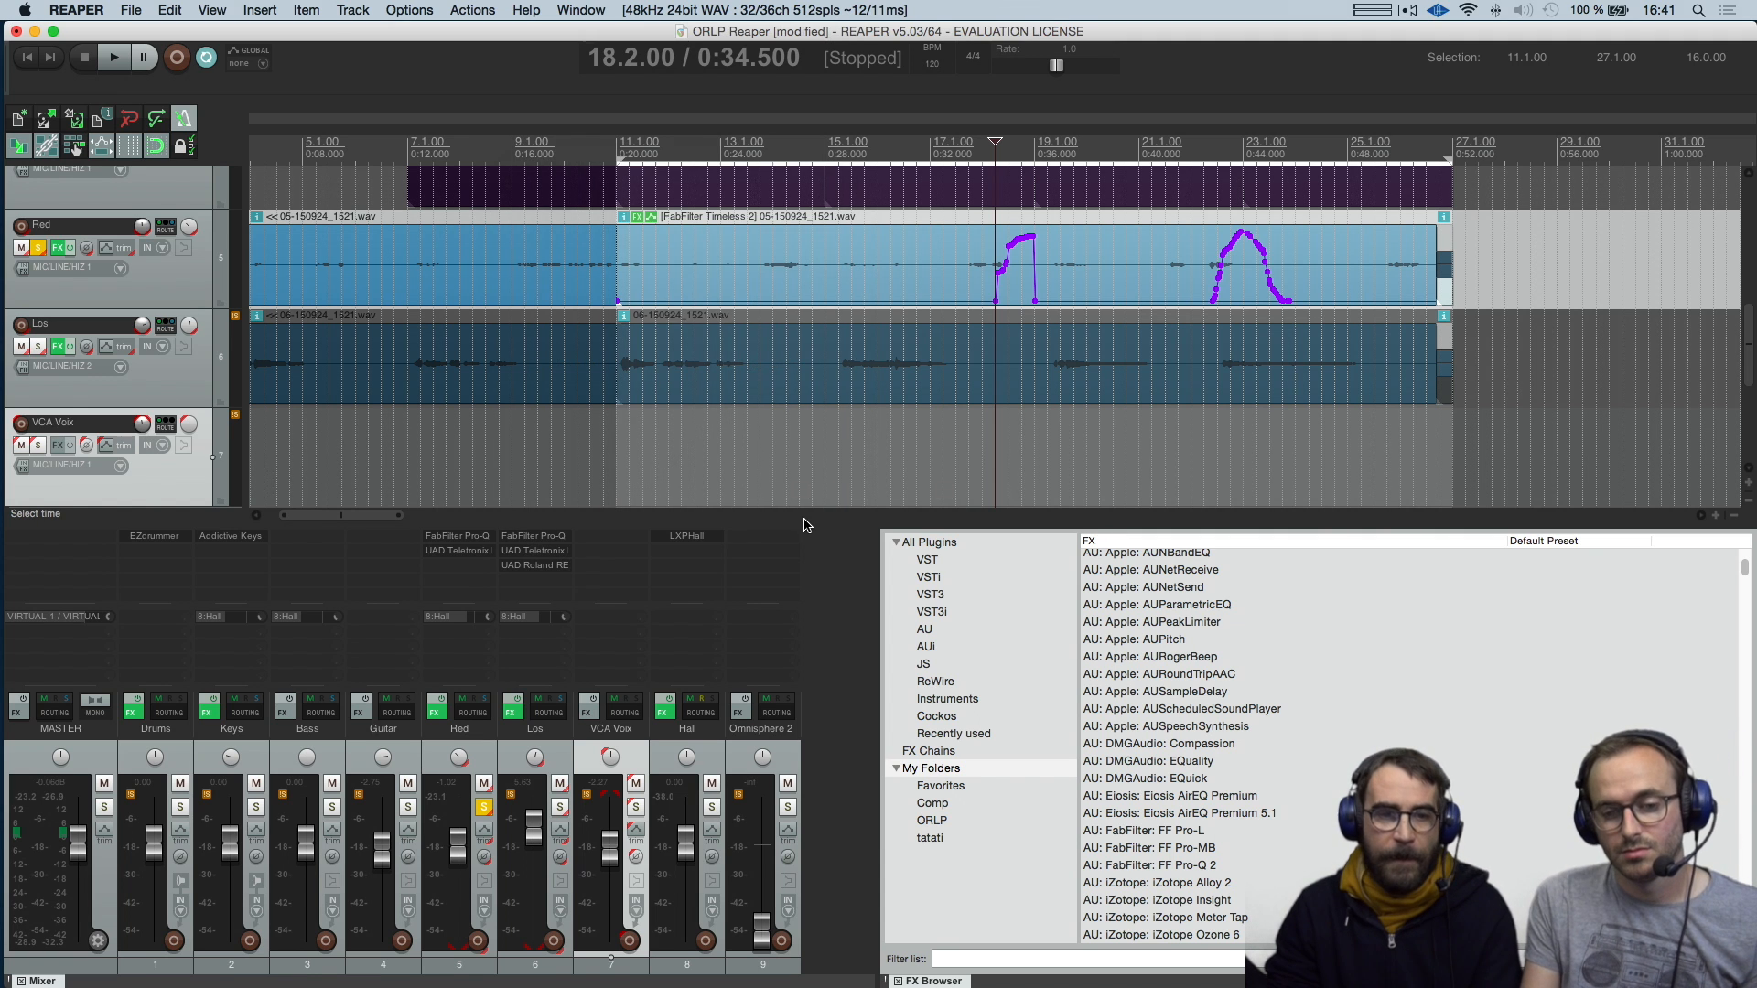